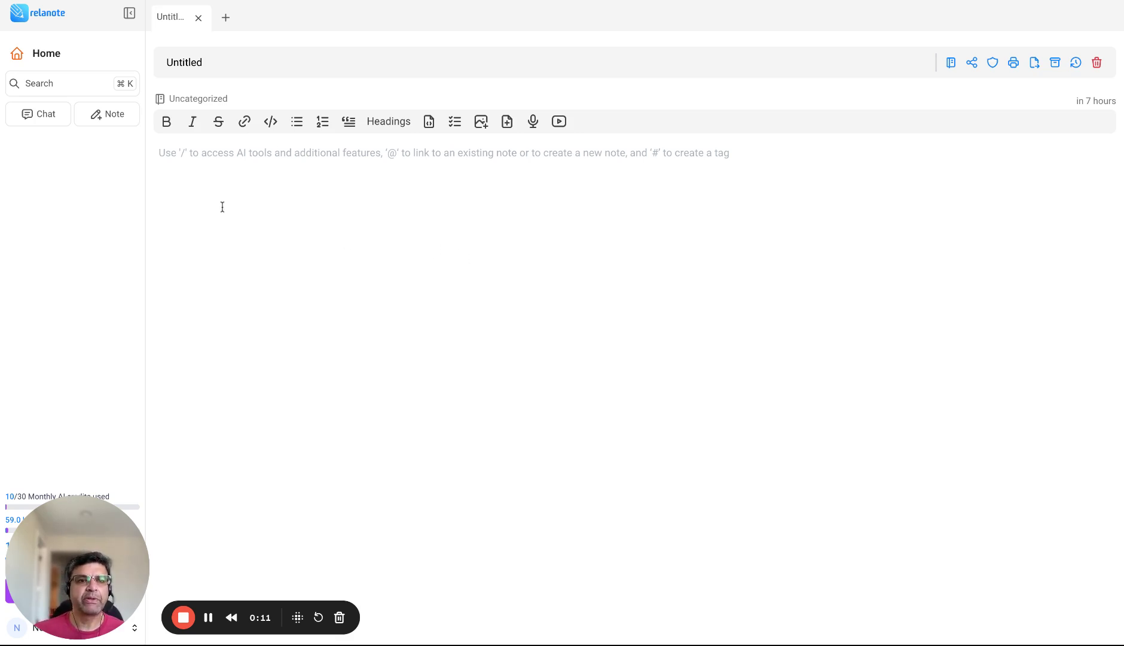
# Replace the Untitled title with 'Human Brain'
pyautogui.click(197, 60)
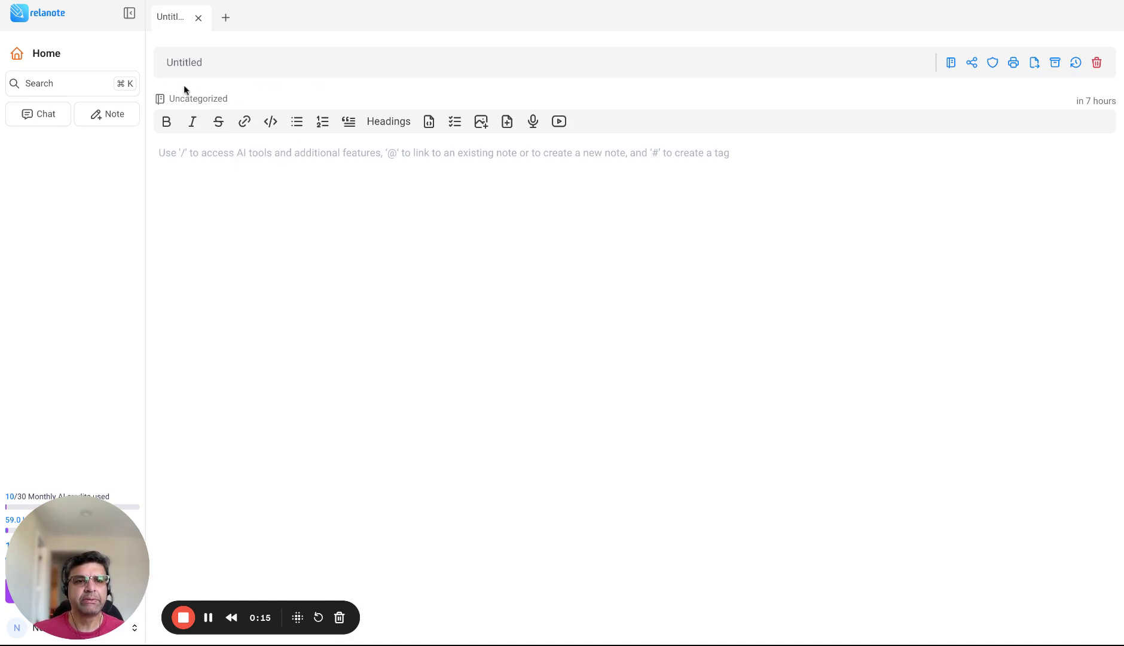
pyautogui.write('Human')
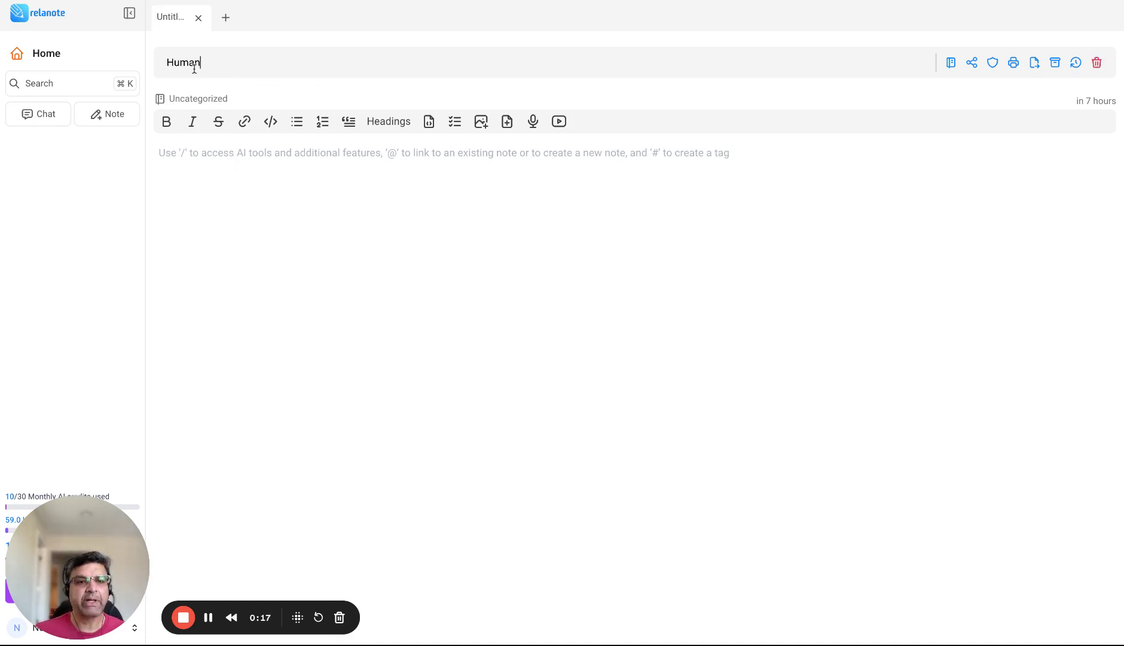
pyautogui.write(' Brai')
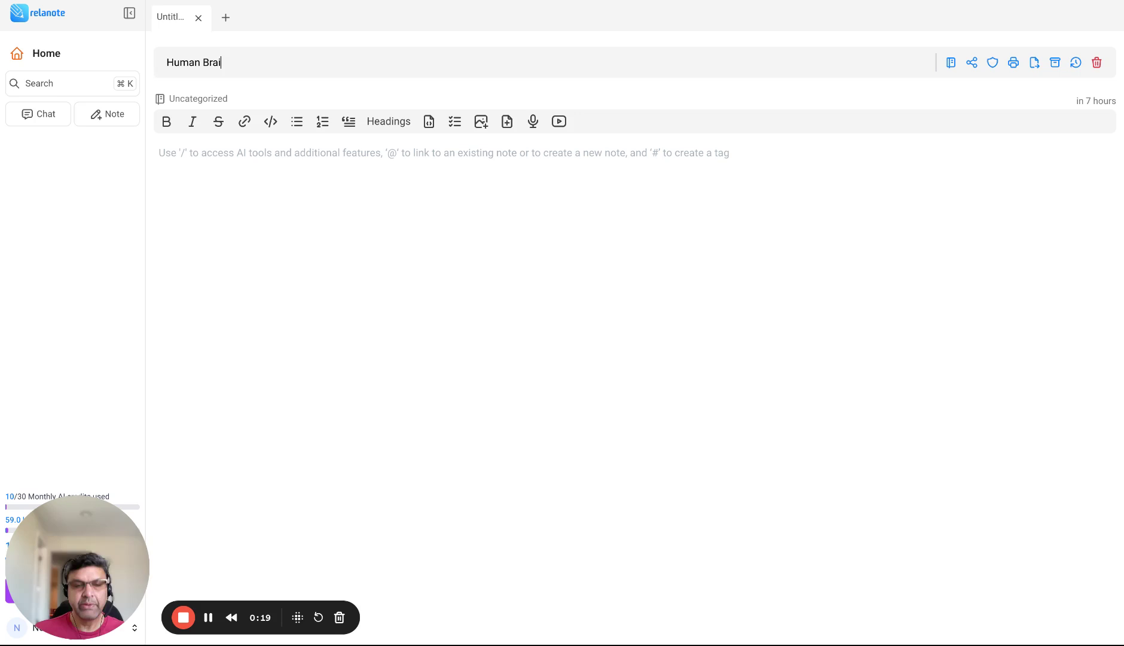
pyautogui.write('n')
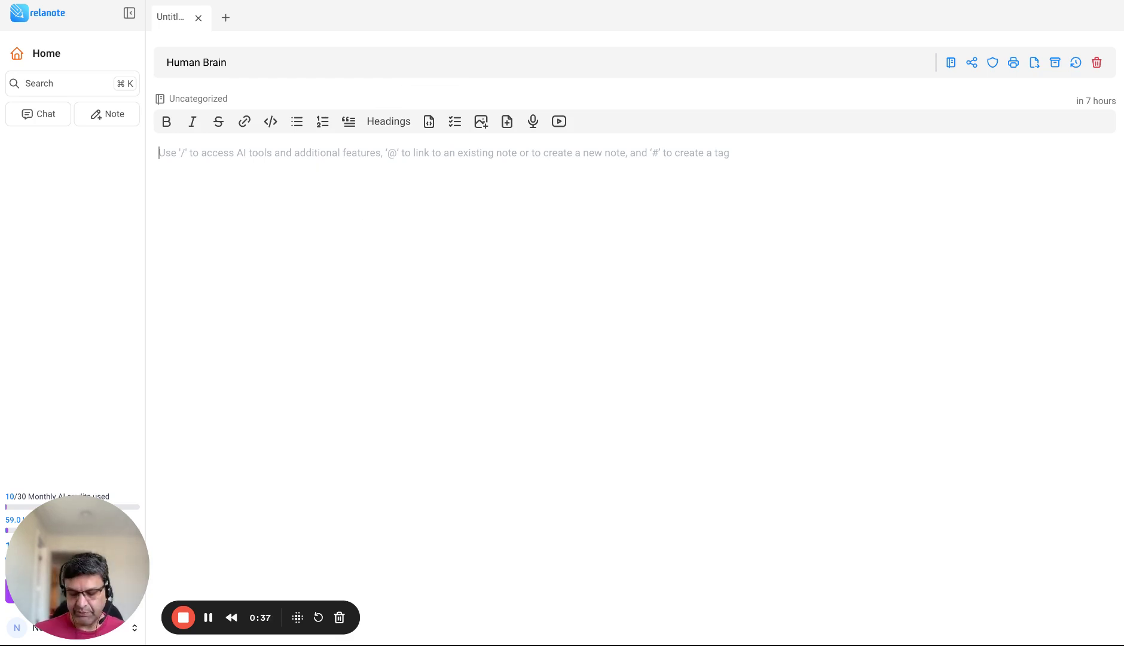
# Use Write With AI with the prompt 'Human brain anatomy' and review the drafted overview
pyautogui.write('/')
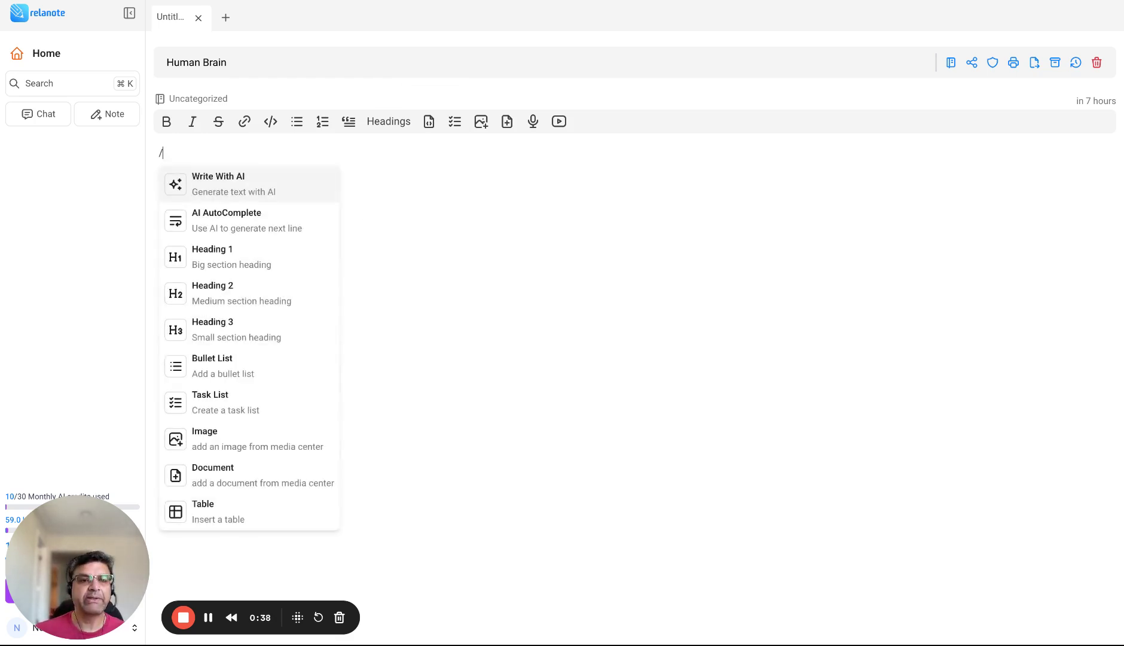
pyautogui.click(263, 191)
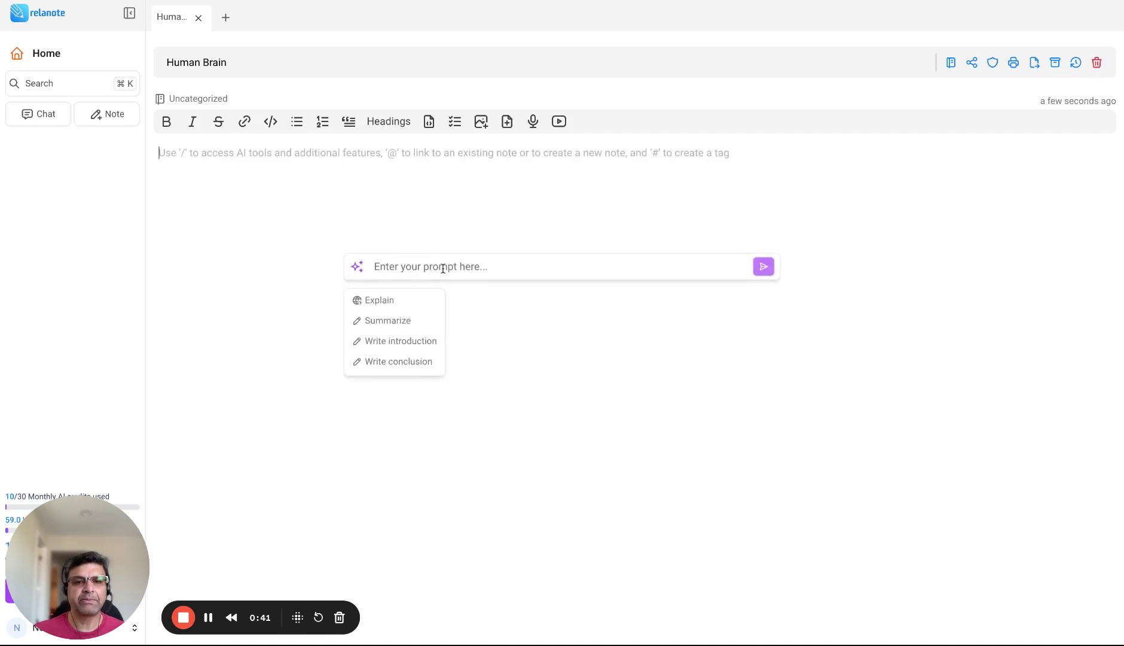
pyautogui.write('Human ')
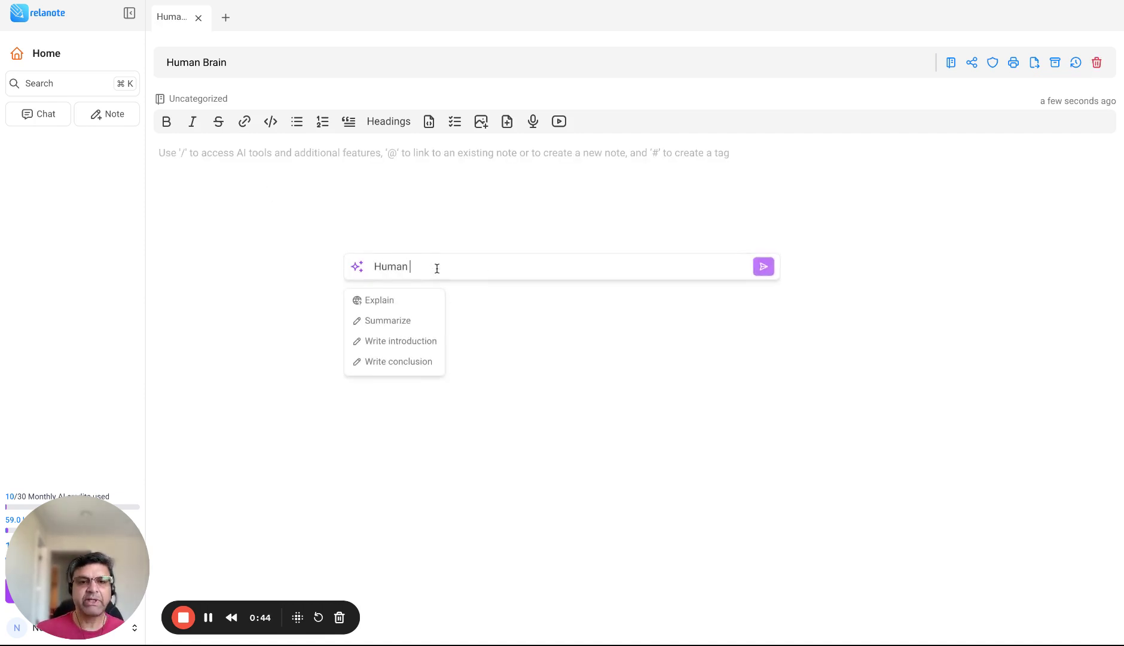
pyautogui.write('brain')
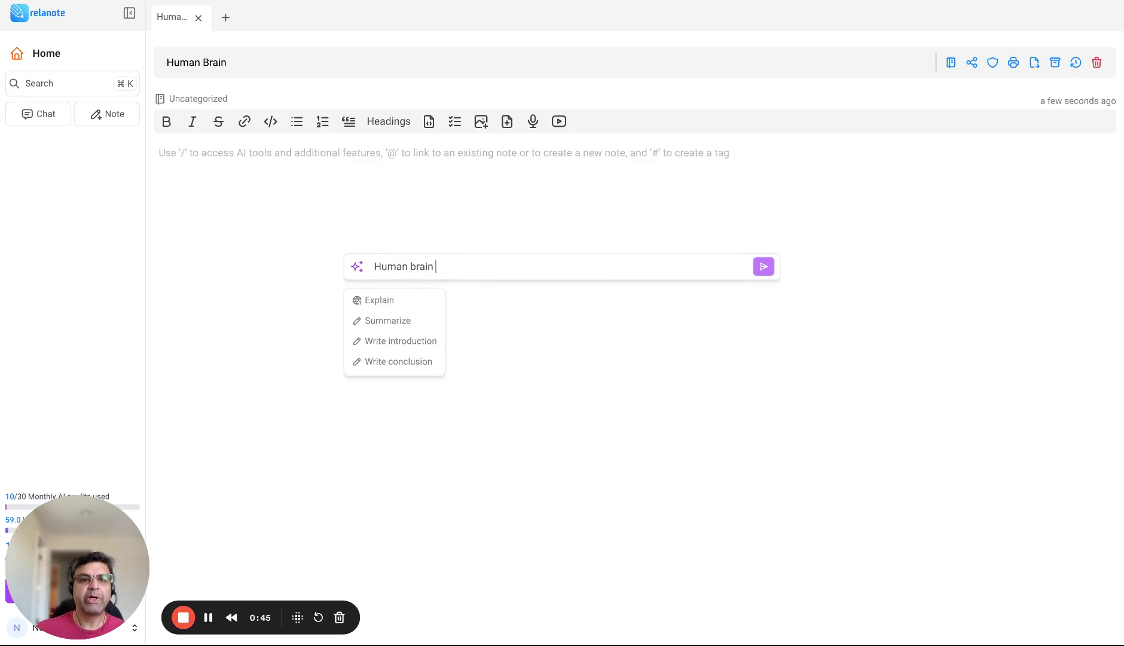
pyautogui.write(' ana')
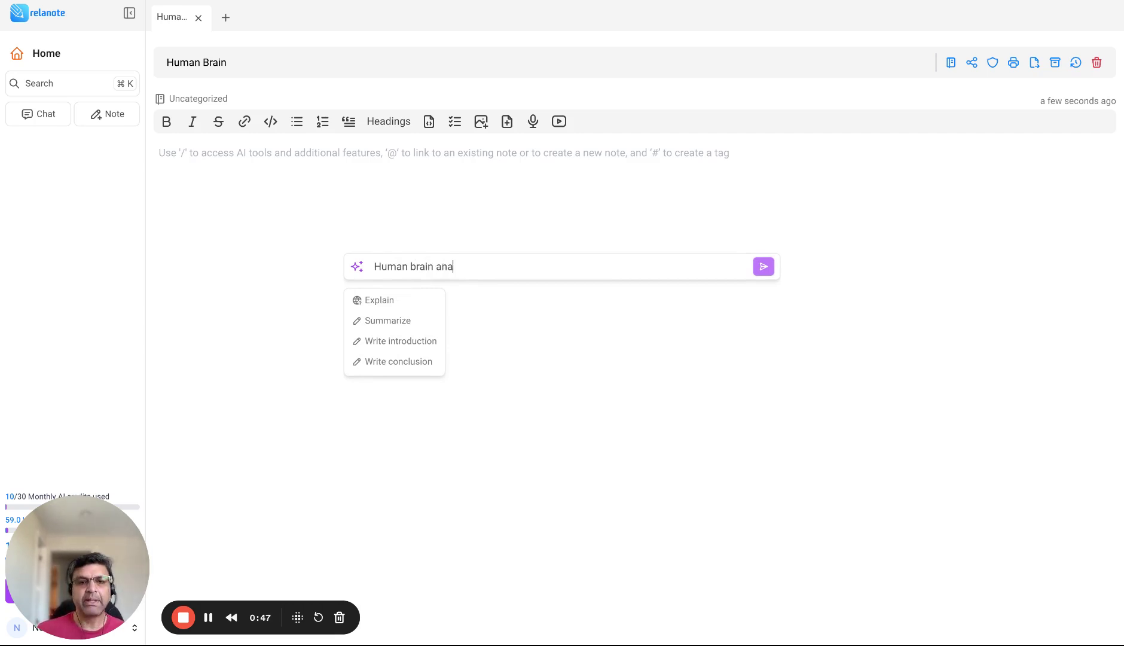
pyautogui.write('tomy')
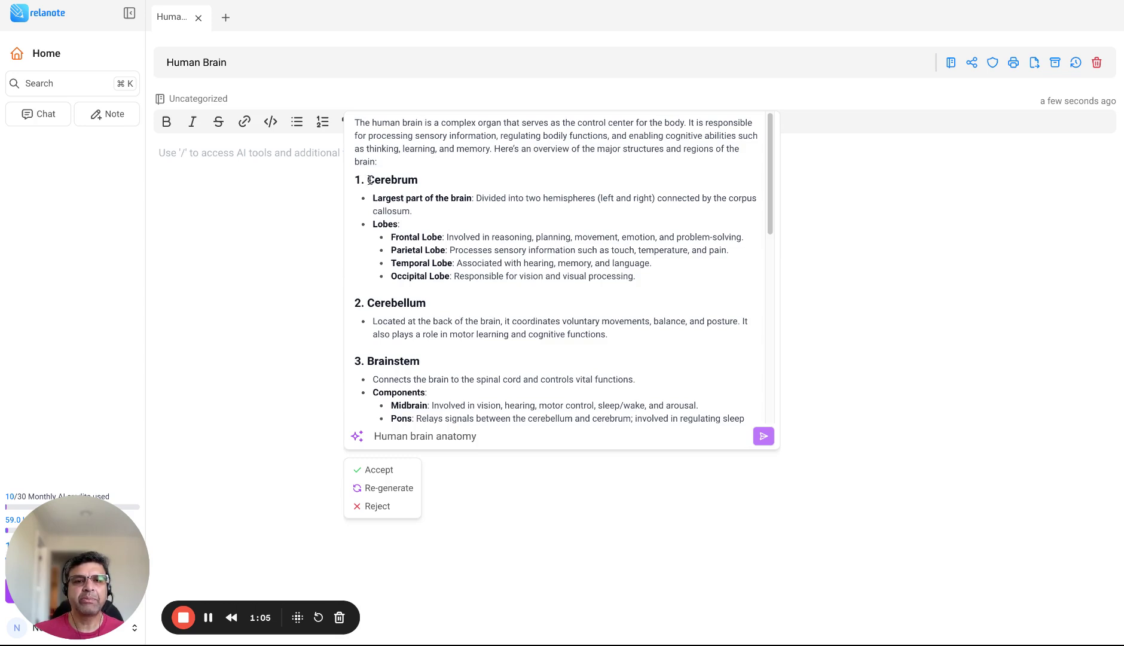
pyautogui.scroll(-3, 405, 257)
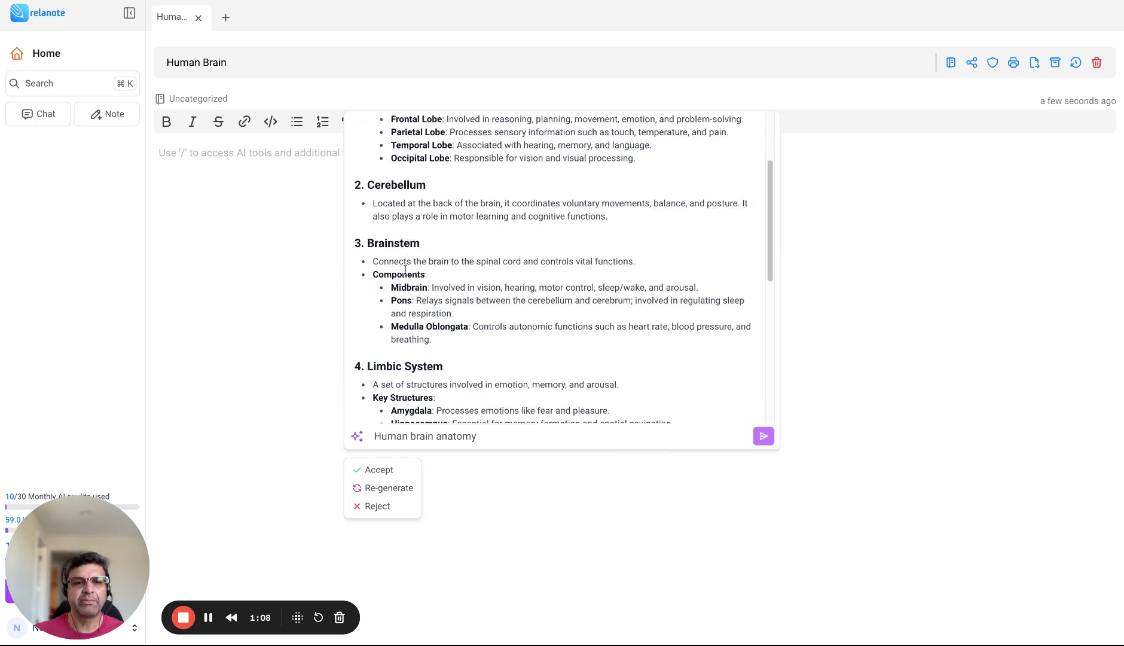
pyautogui.scroll(-3, 405, 270)
pyautogui.scroll(-5, 417, 287)
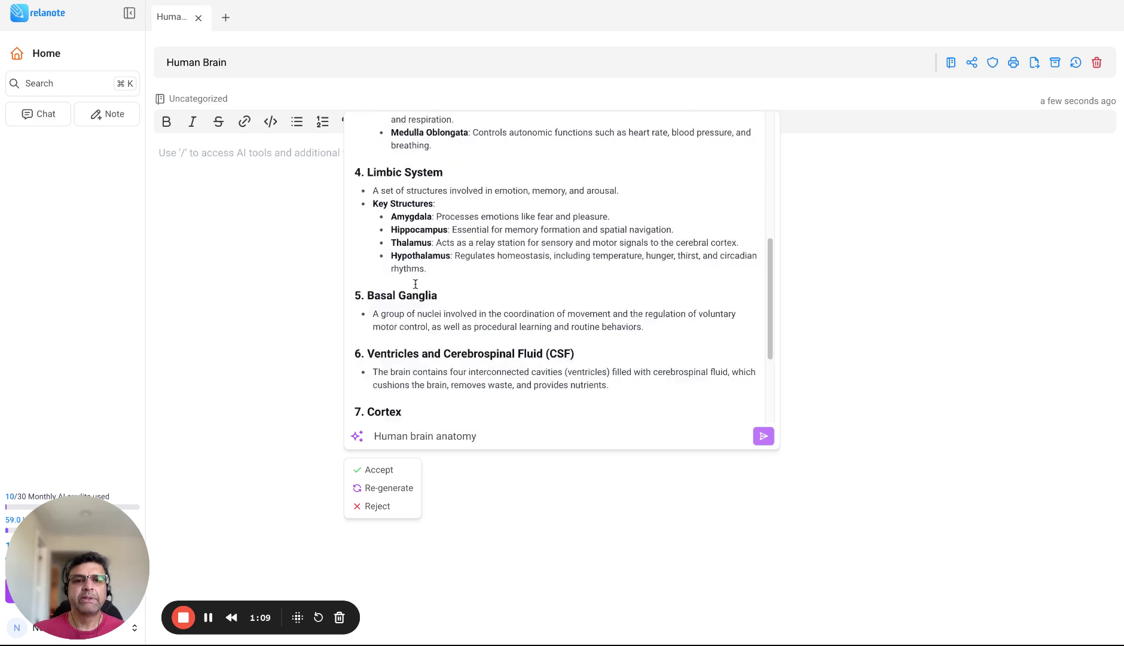
pyautogui.scroll(6, 424, 395)
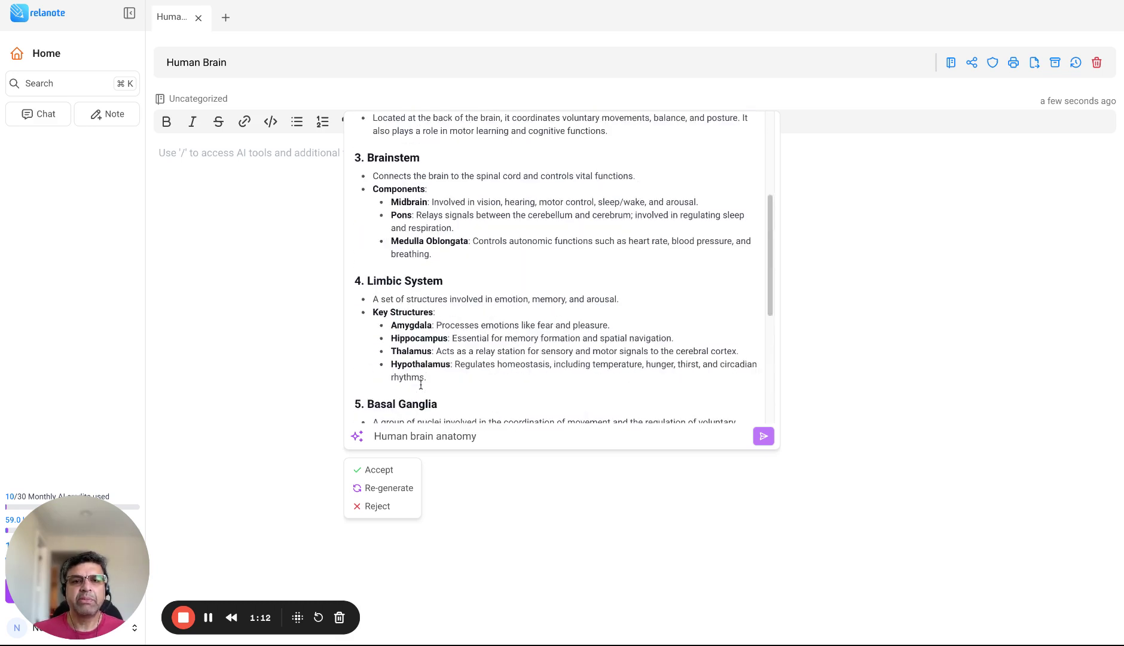
pyautogui.scroll(-6, 422, 383)
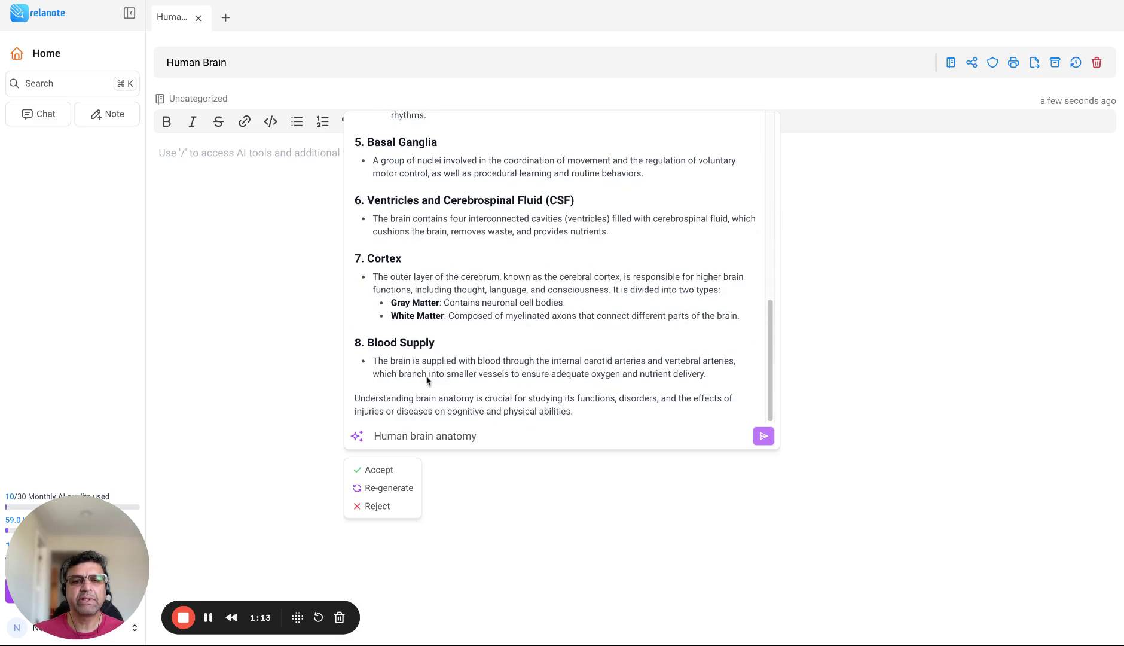
# Accept the AI-written anatomy overview into the note body and look through it
pyautogui.click(387, 476)
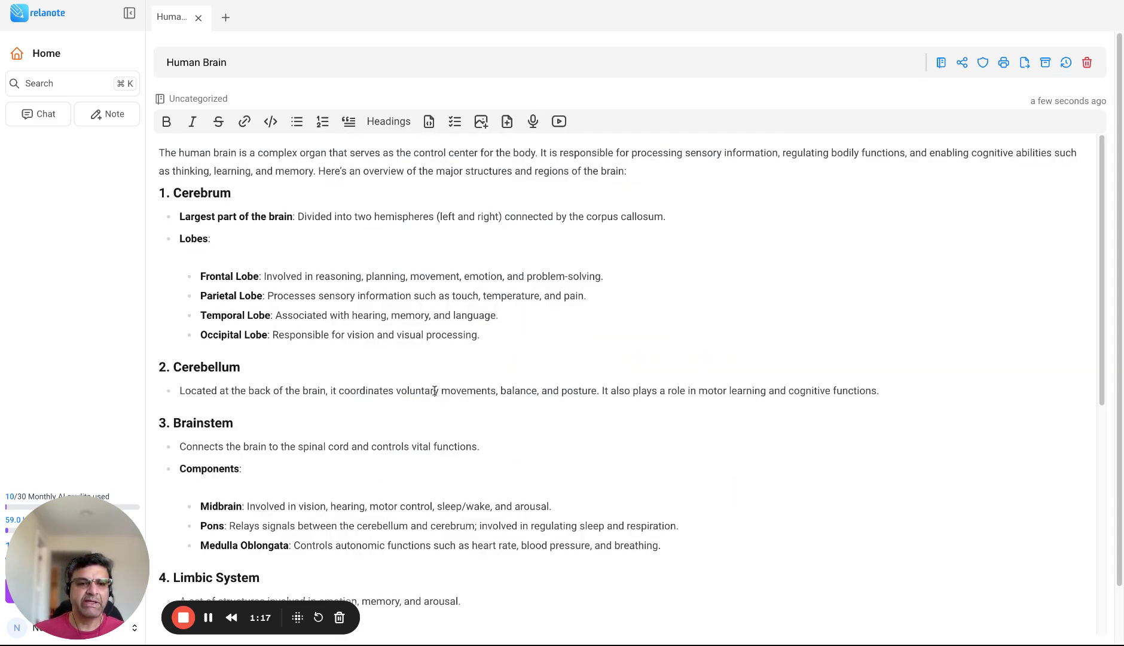
pyautogui.scroll(-2, 447, 381)
pyautogui.scroll(-5, 447, 381)
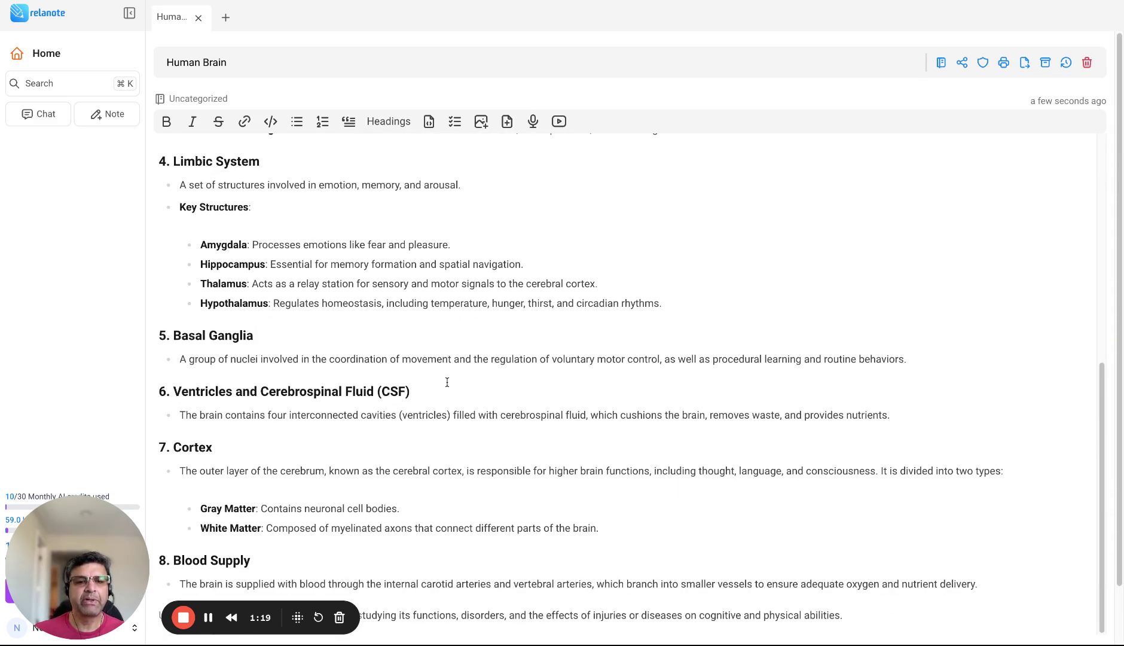
pyautogui.scroll(-1, 447, 382)
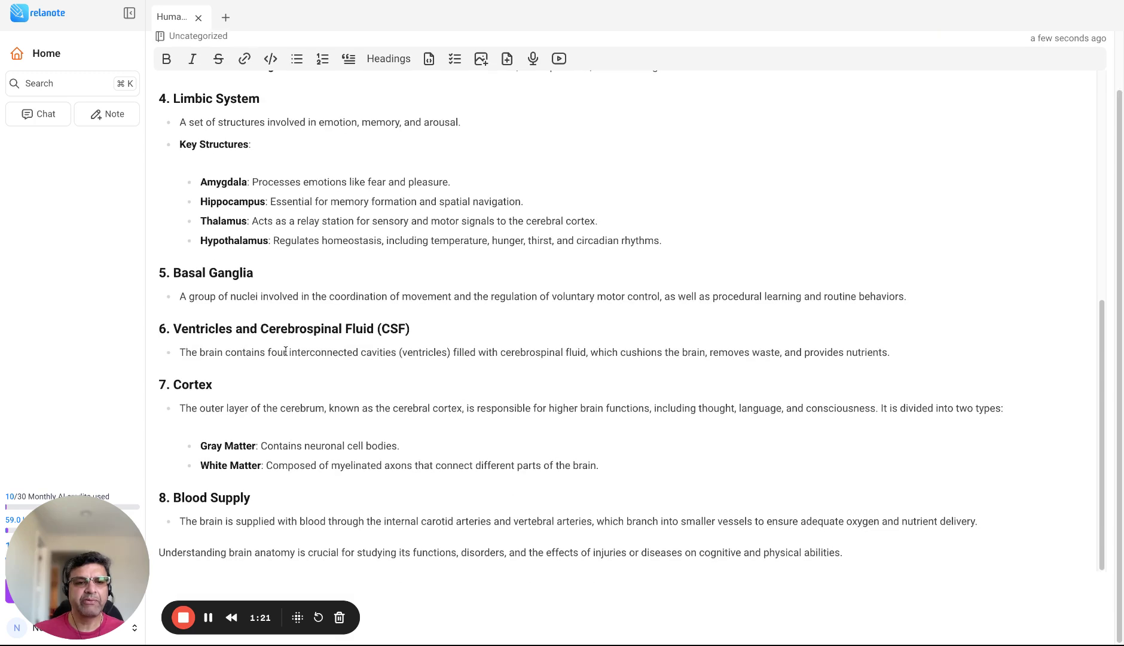
pyautogui.scroll(7, 282, 453)
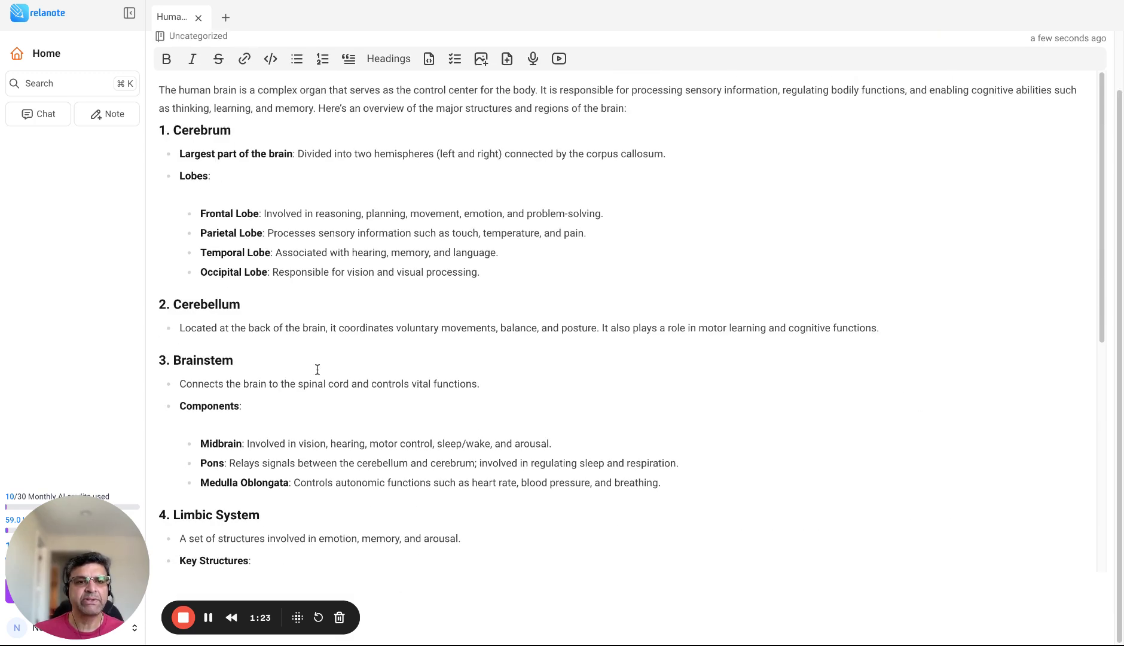
pyautogui.scroll(-7, 222, 182)
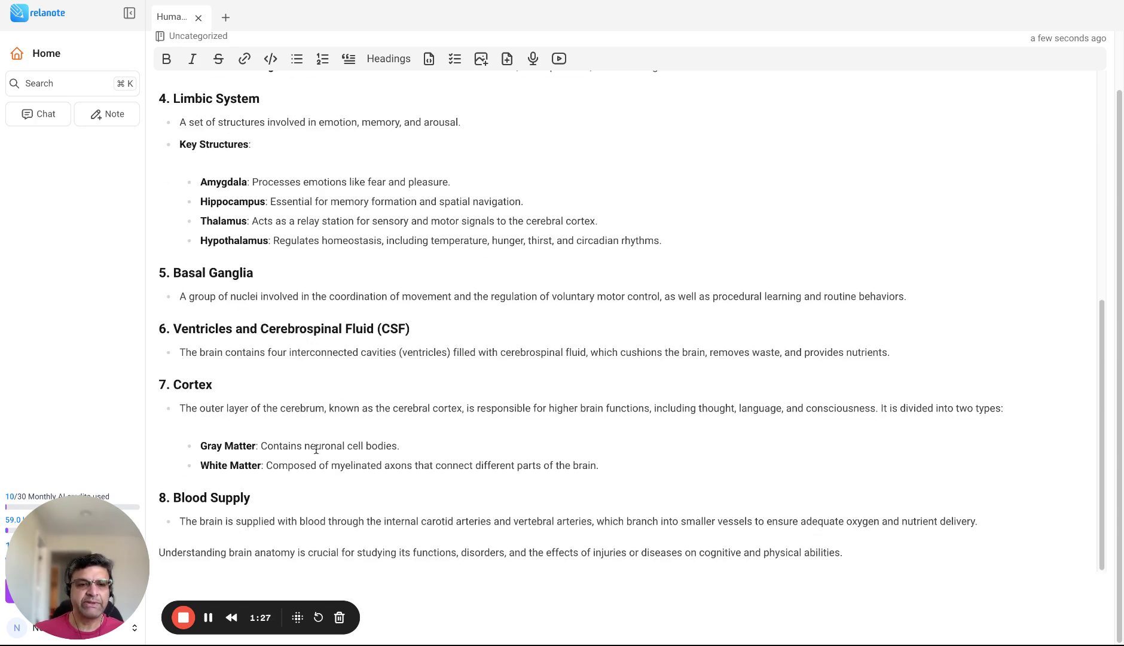
pyautogui.scroll(7, 316, 448)
pyautogui.click(289, 127)
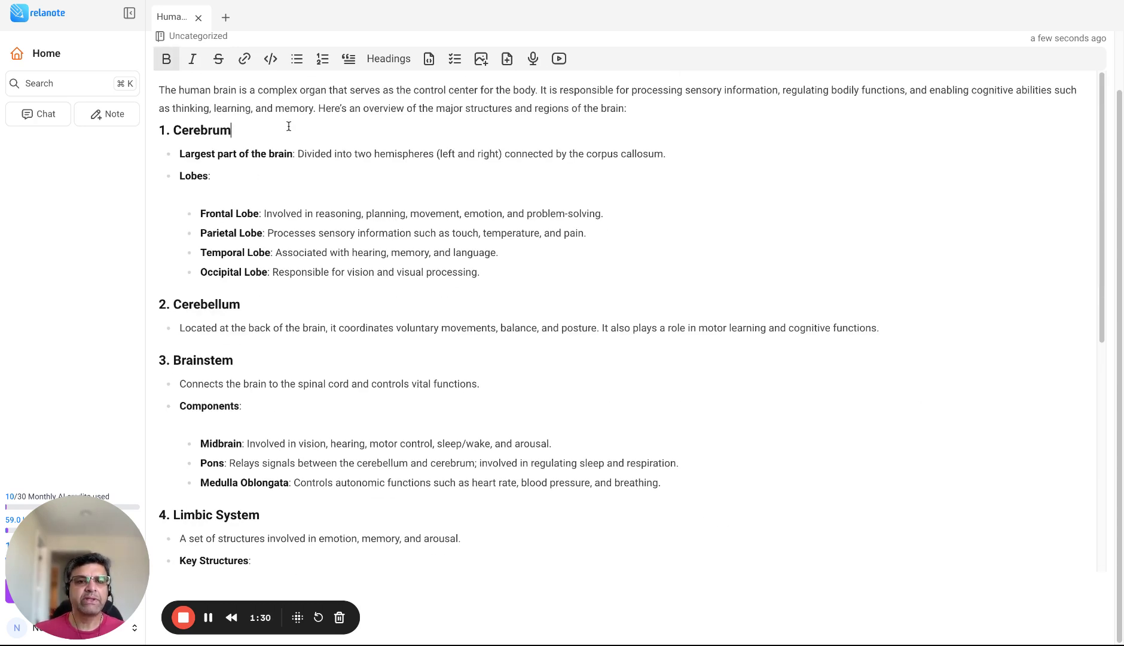
pyautogui.write('@')
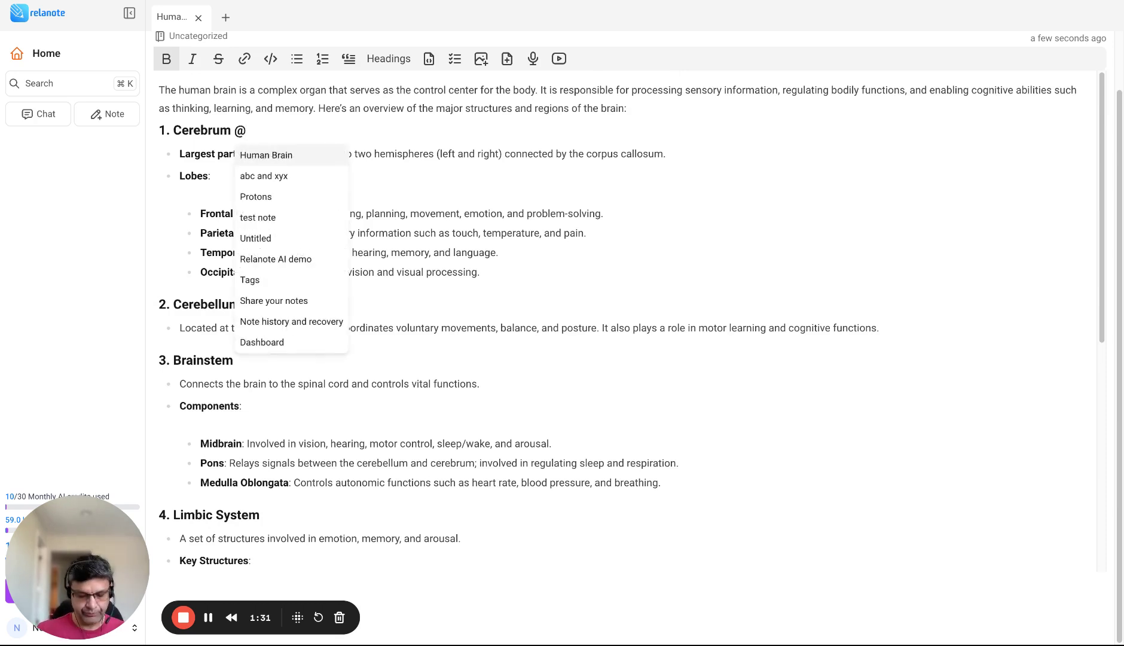
pyautogui.write('Cerebrum')
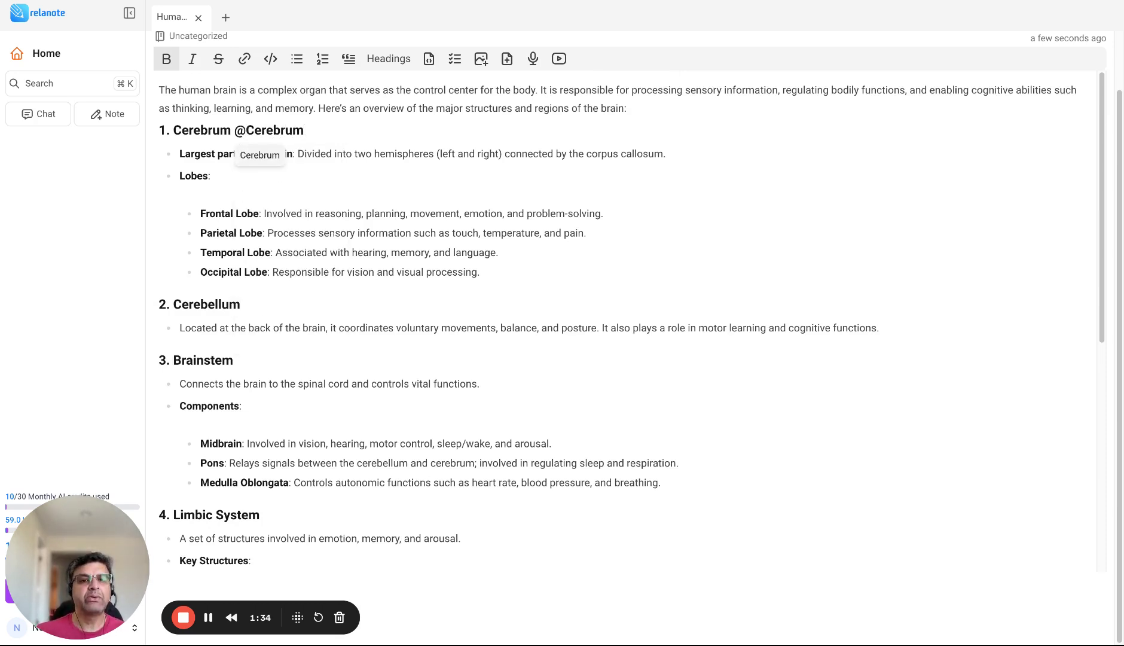
pyautogui.click(275, 159)
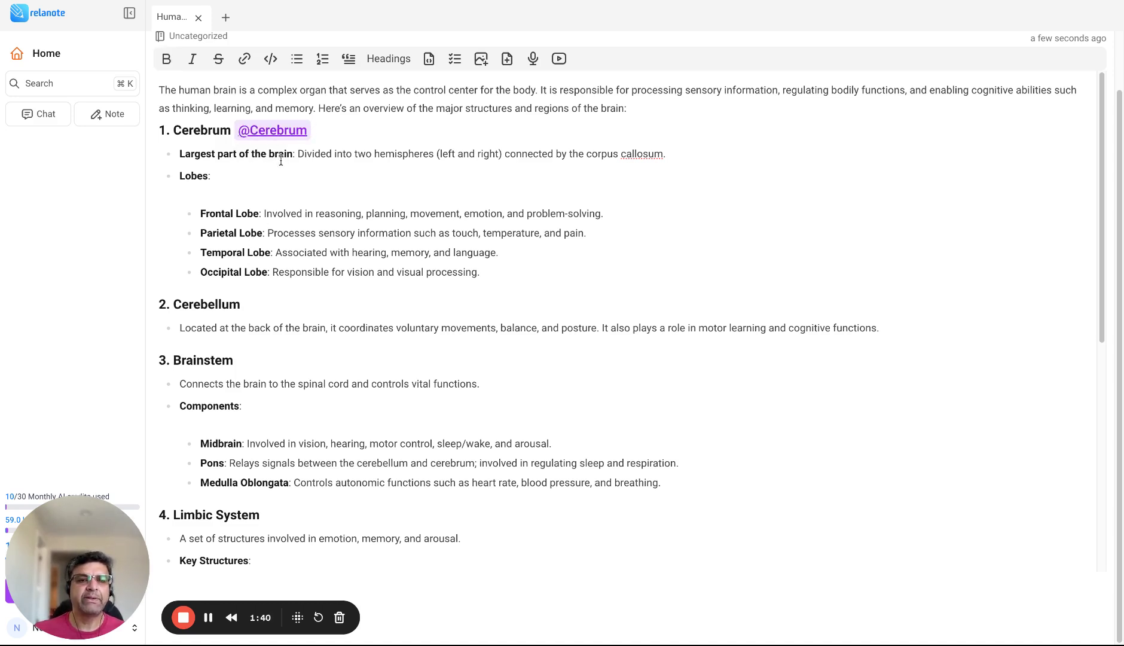
pyautogui.scroll(1, 272, 144)
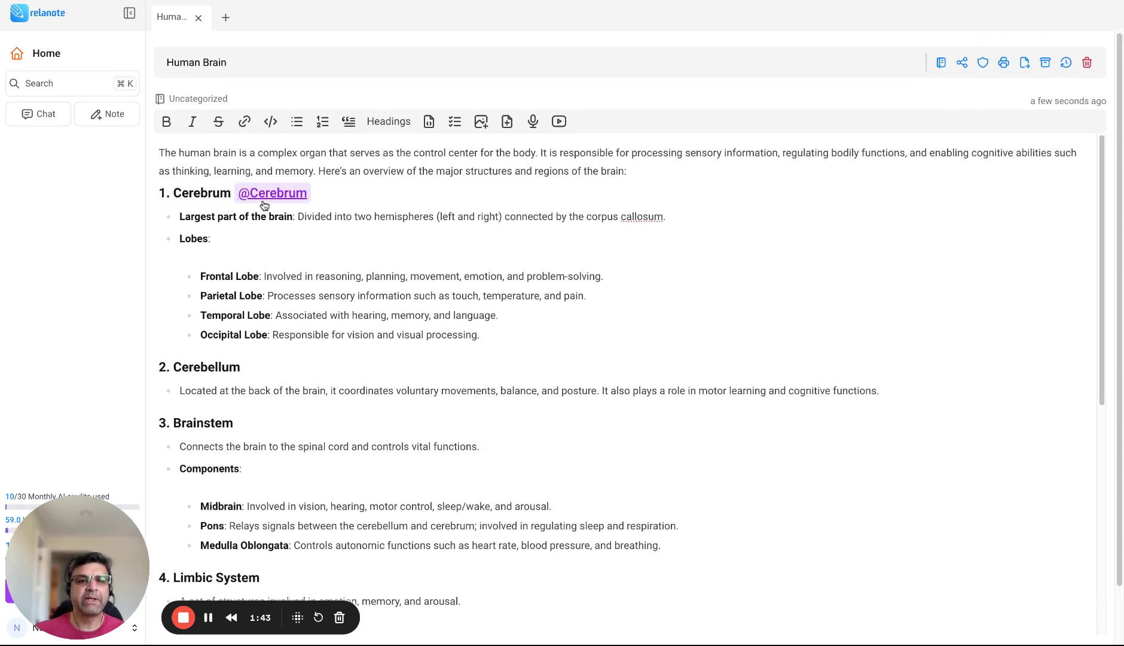
# Open the Cerebrum note and insert an AI-written overview generated from the prompt 'Cerebrum'
pyautogui.click(266, 200)
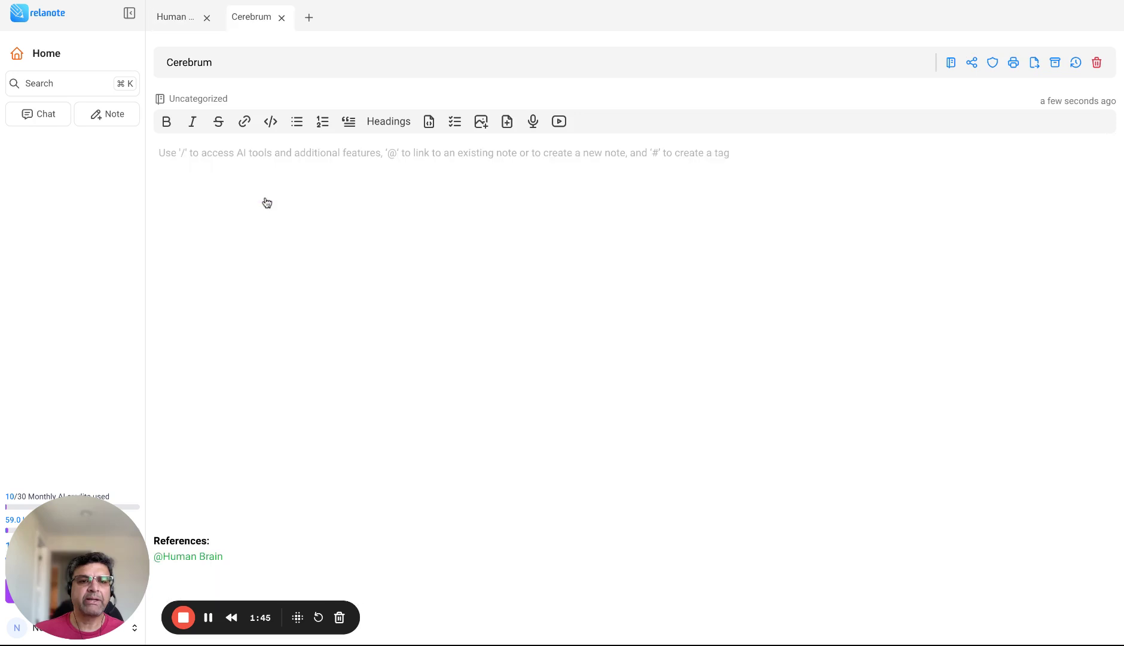
pyautogui.write('/')
pyautogui.click(235, 180)
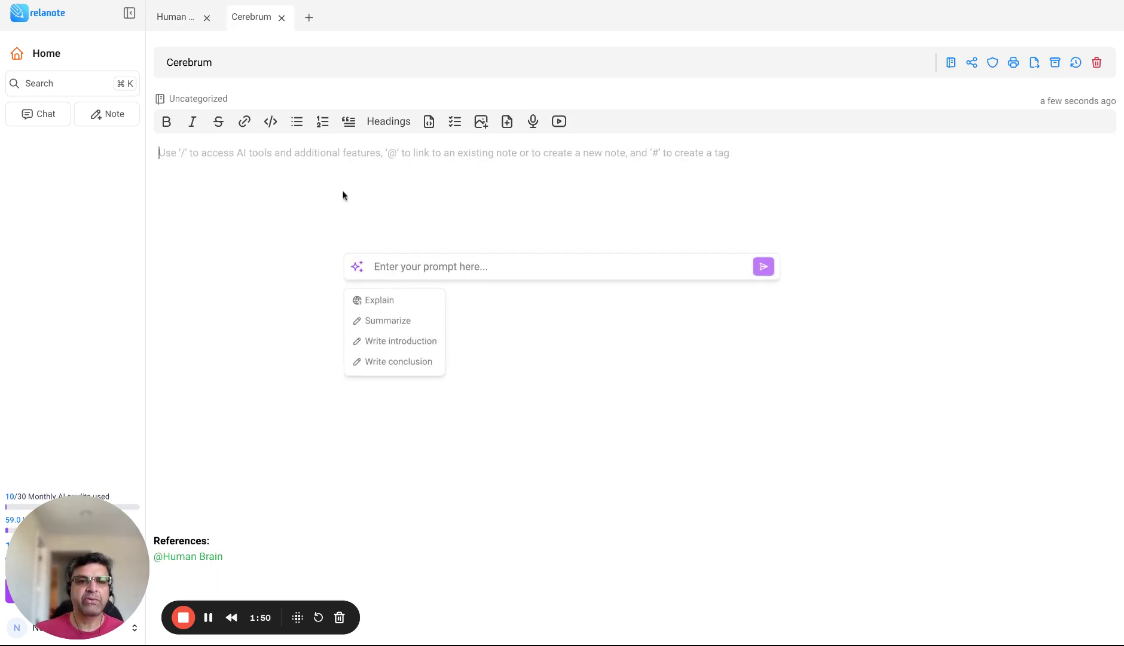
pyautogui.write('Cere')
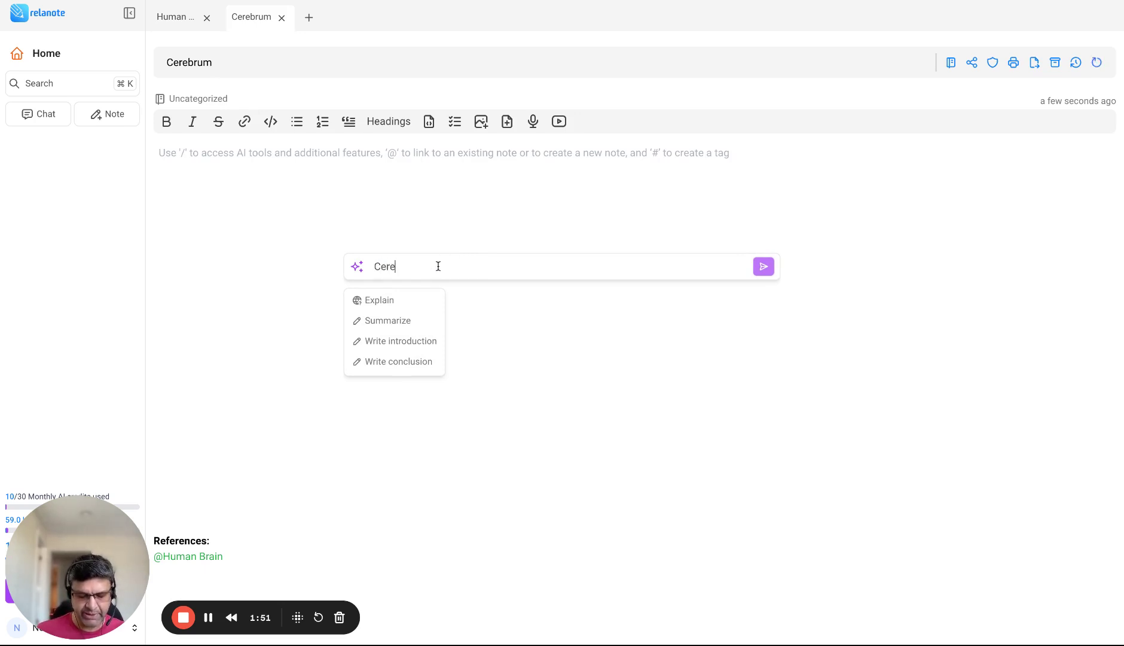
pyautogui.write('brum')
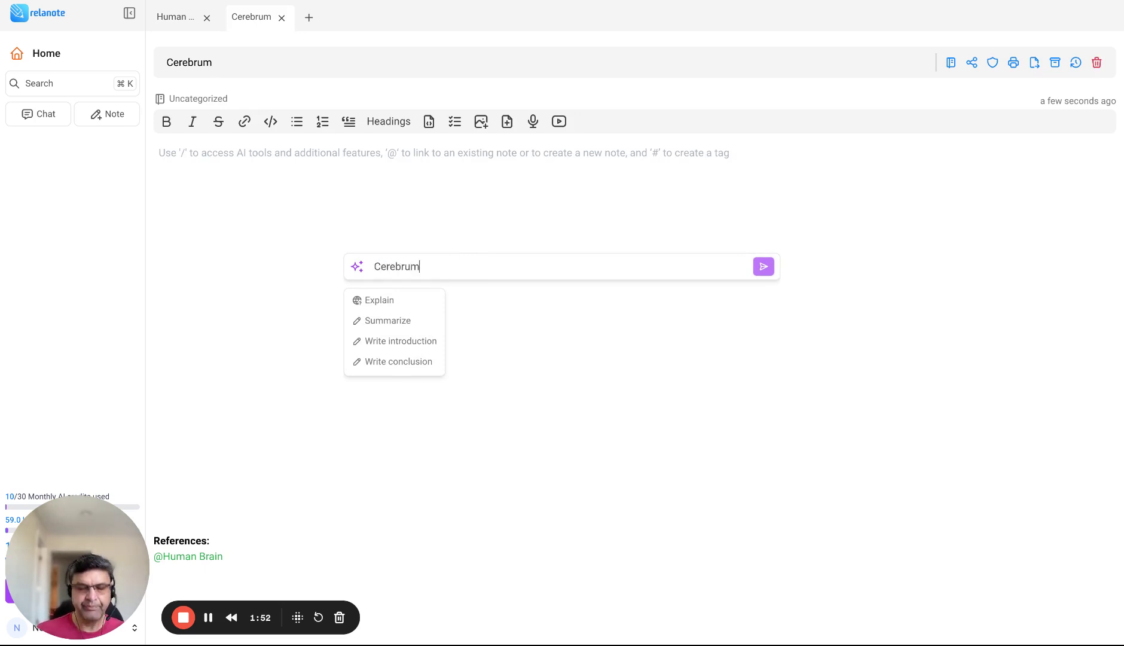
pyautogui.click(765, 268)
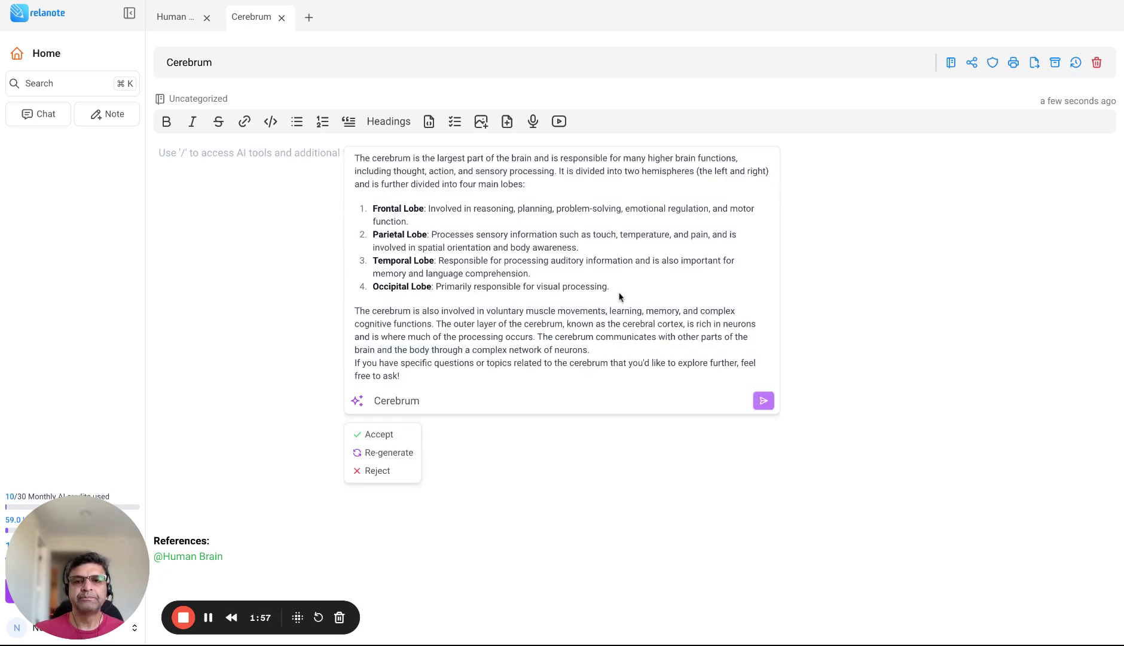
pyautogui.click(390, 439)
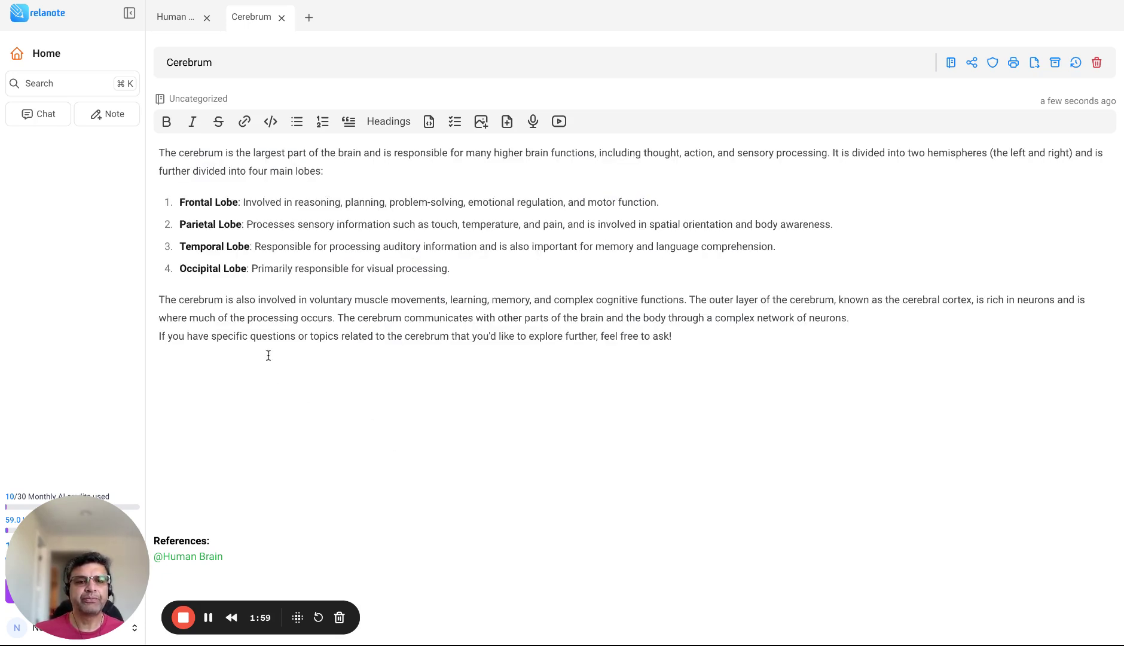
pyautogui.click(200, 204)
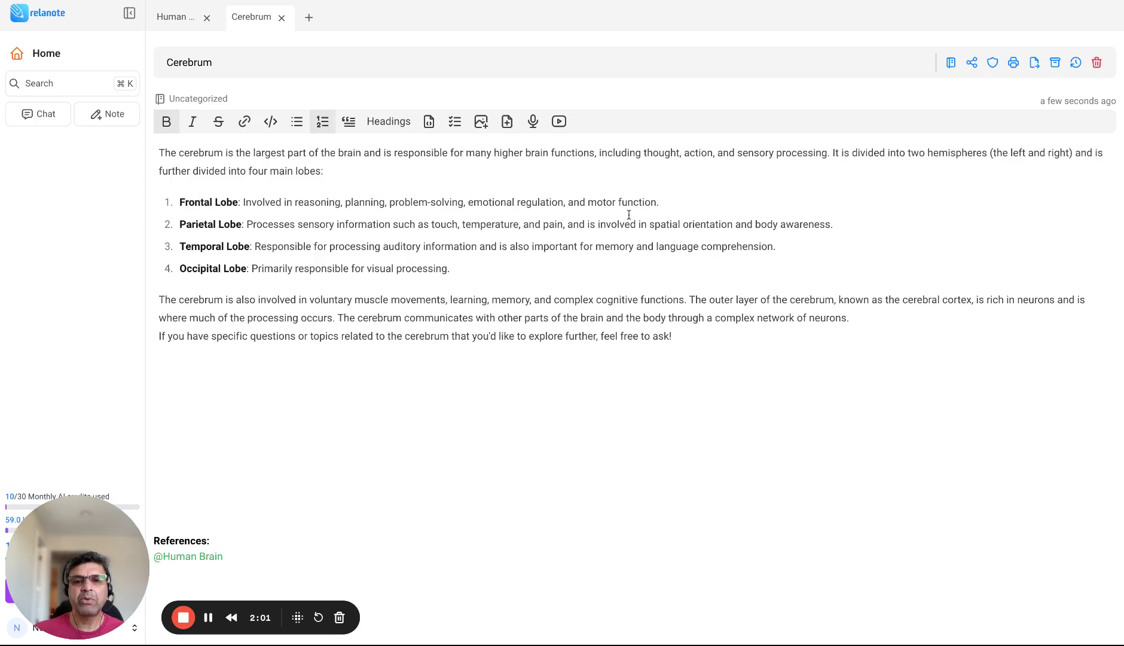
pyautogui.click(697, 202)
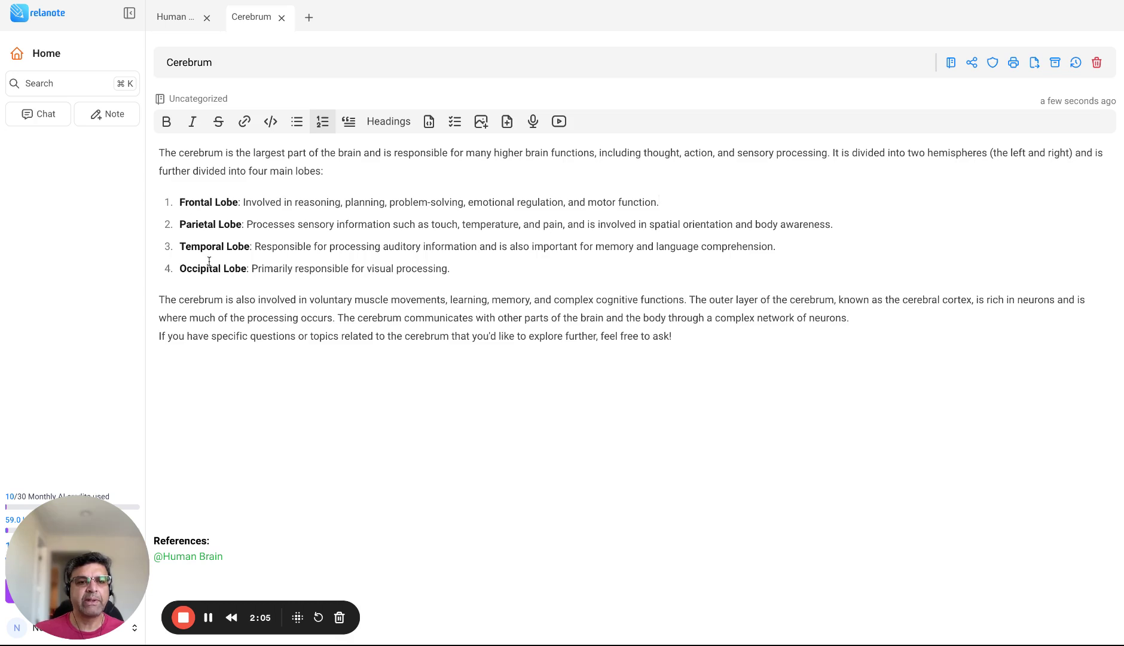
pyautogui.write('@')
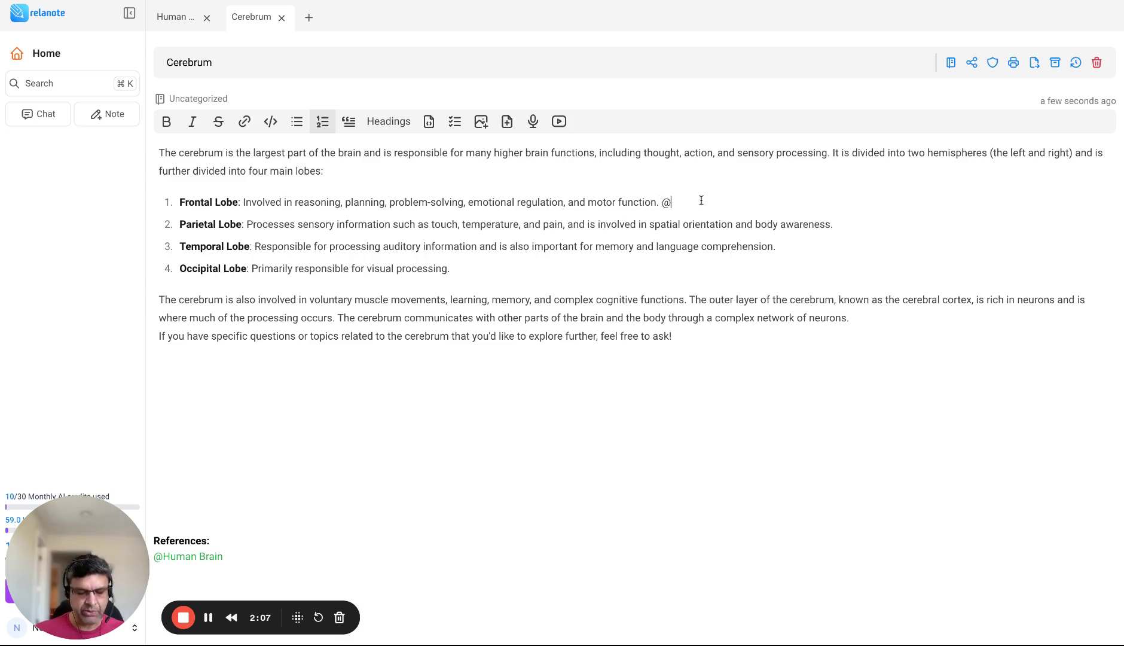
pyautogui.write('Frontal Lob')
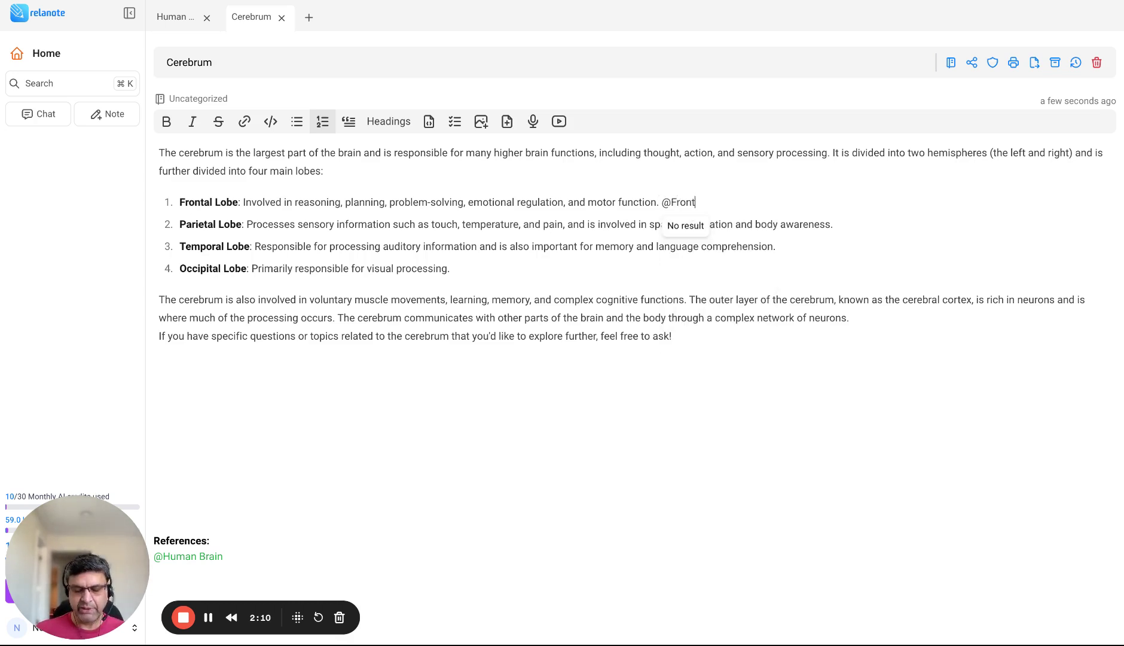
pyautogui.write('e')
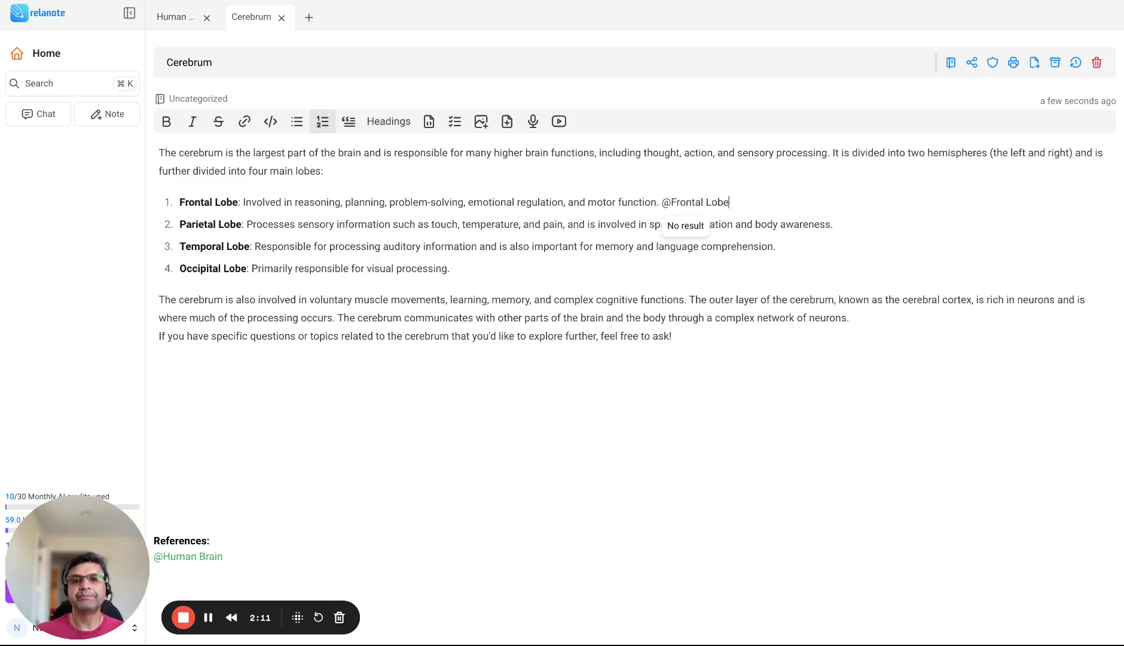
pyautogui.click(698, 233)
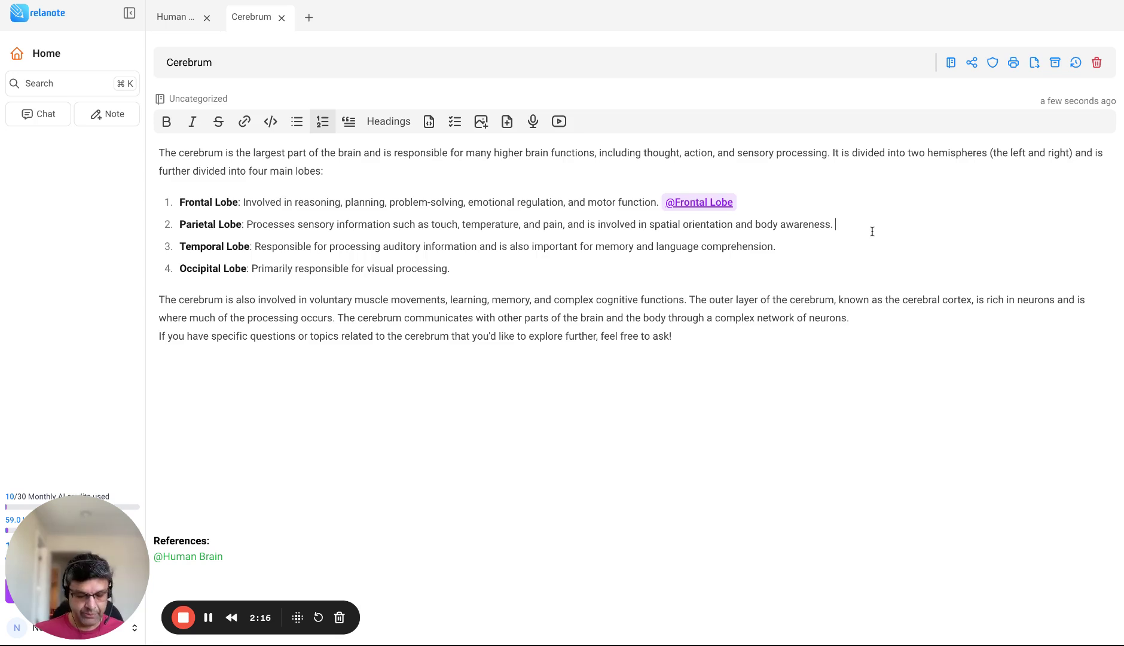
pyautogui.write('@Parieta')
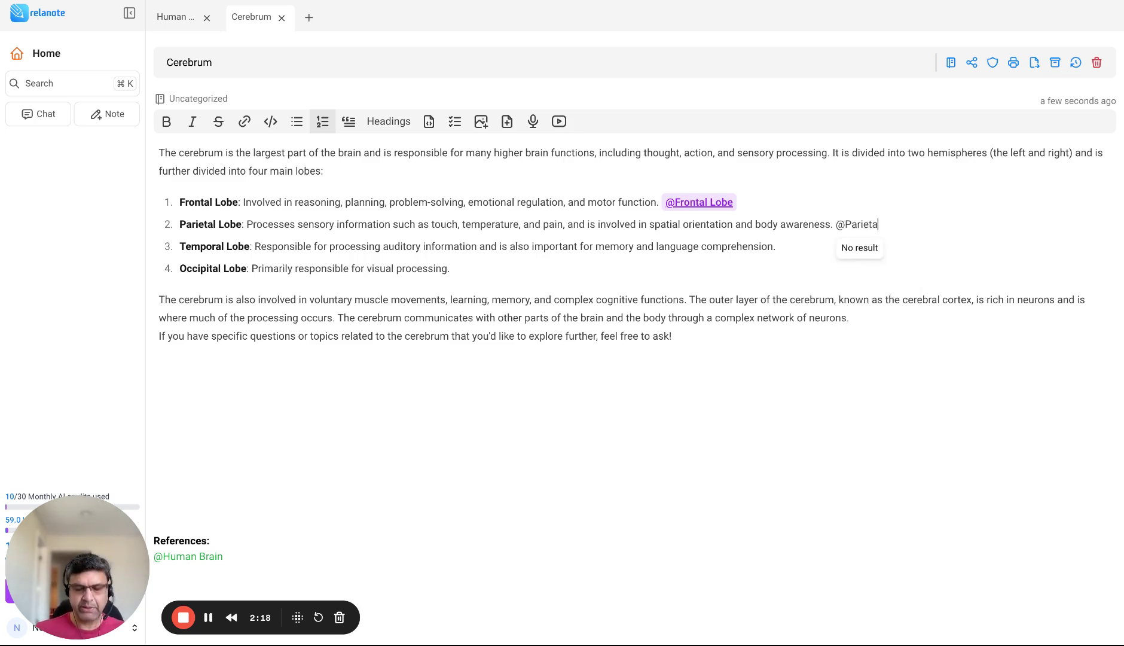
pyautogui.write('l Lobe')
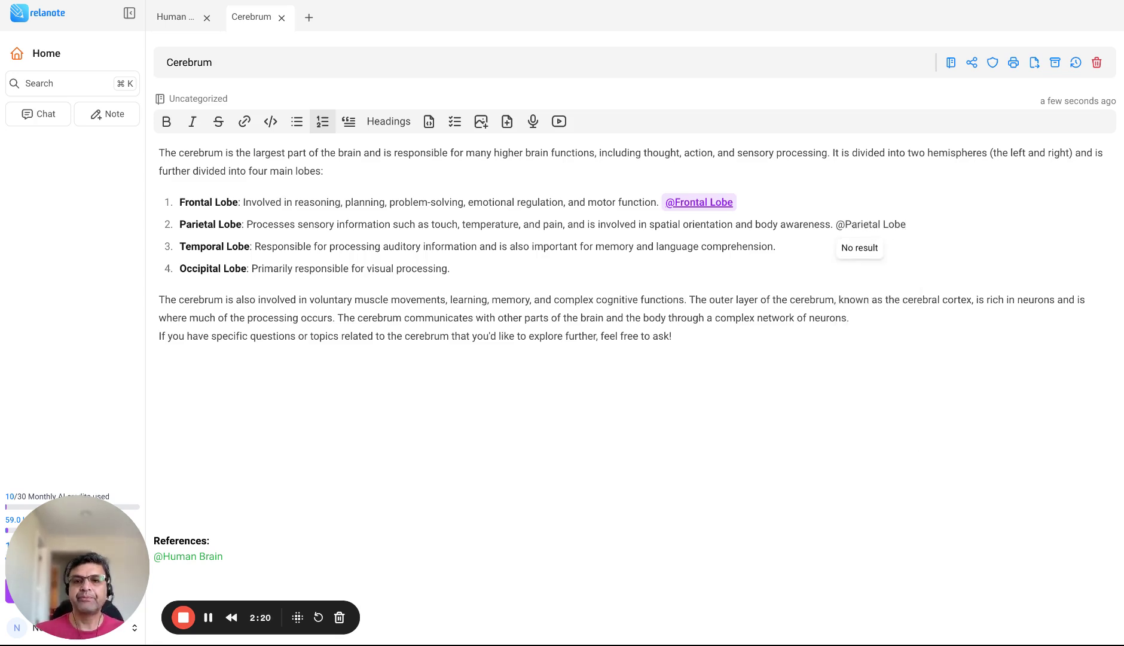
pyautogui.press('Return')
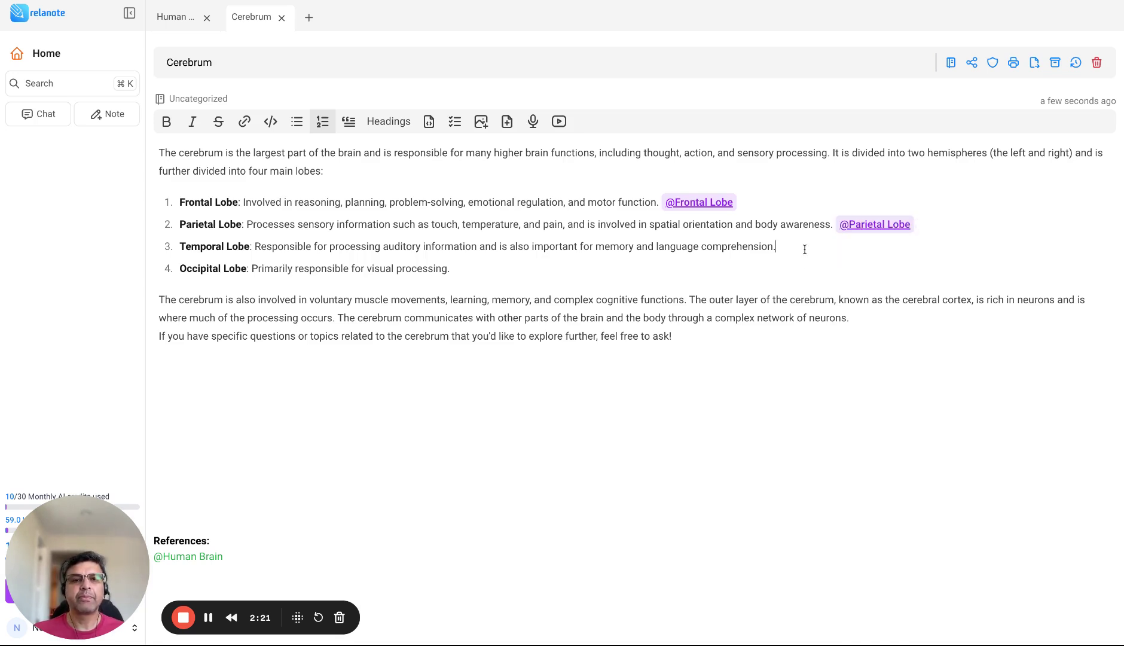
pyautogui.click(803, 250)
pyautogui.write('@Te')
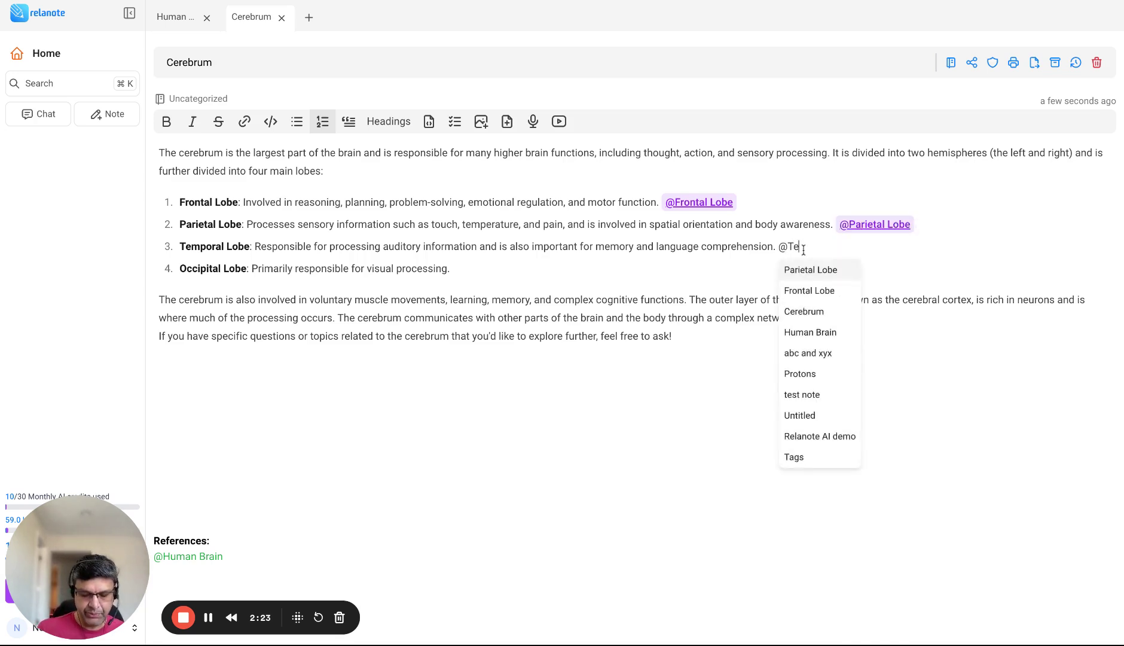
pyautogui.write('mporal Lob')
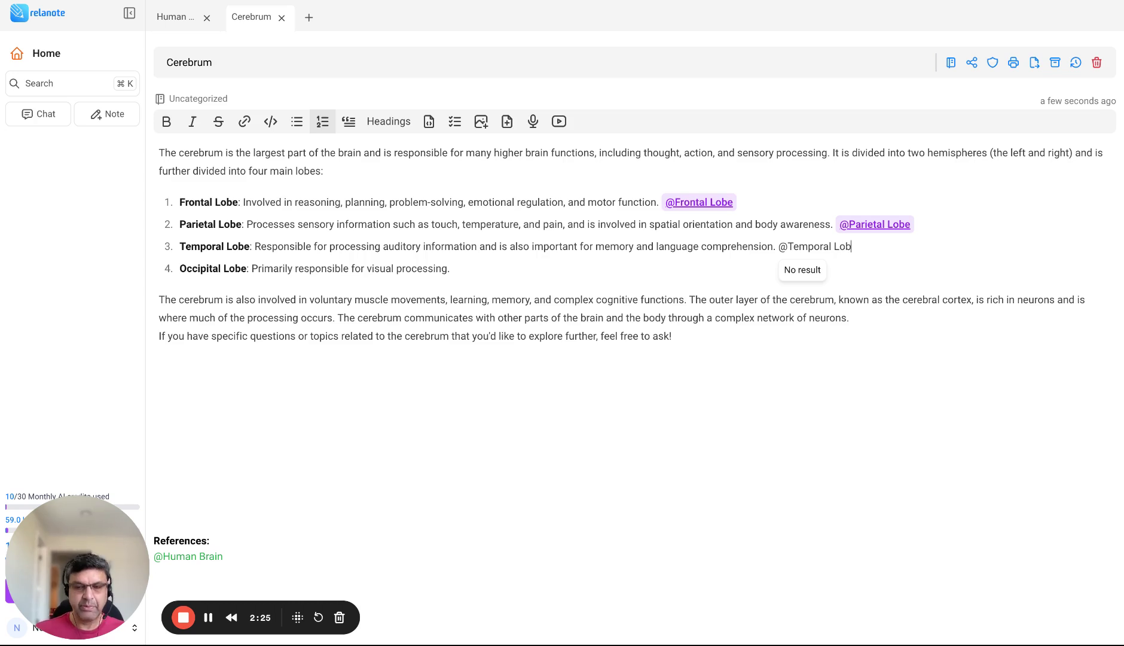
pyautogui.write('e')
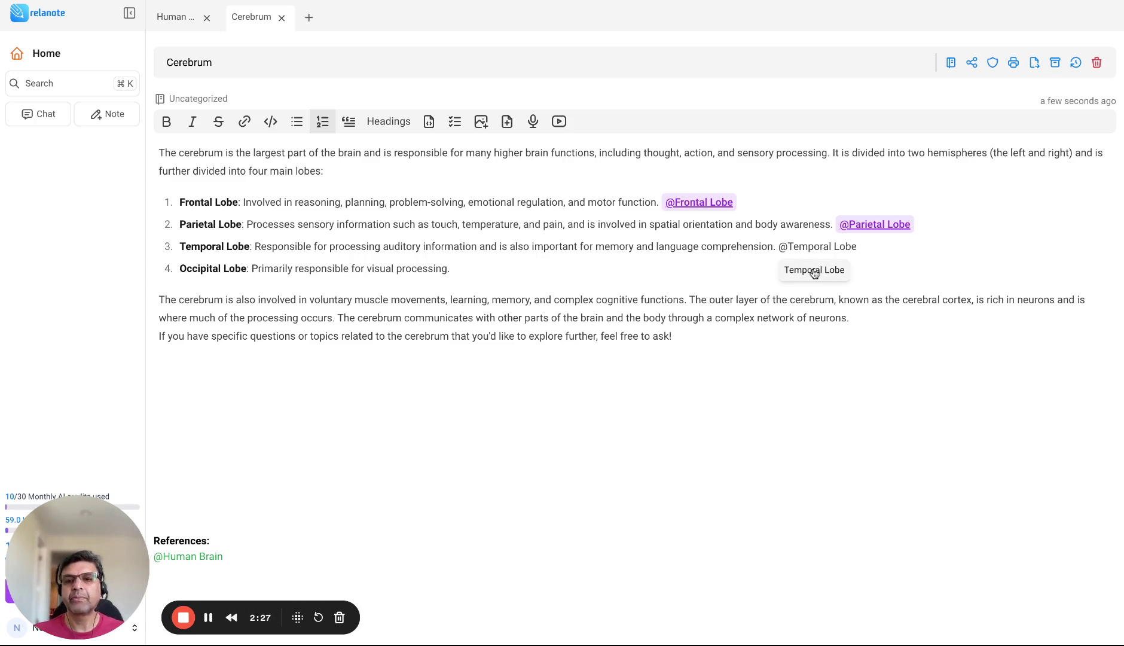
pyautogui.click(814, 271)
pyautogui.click(508, 270)
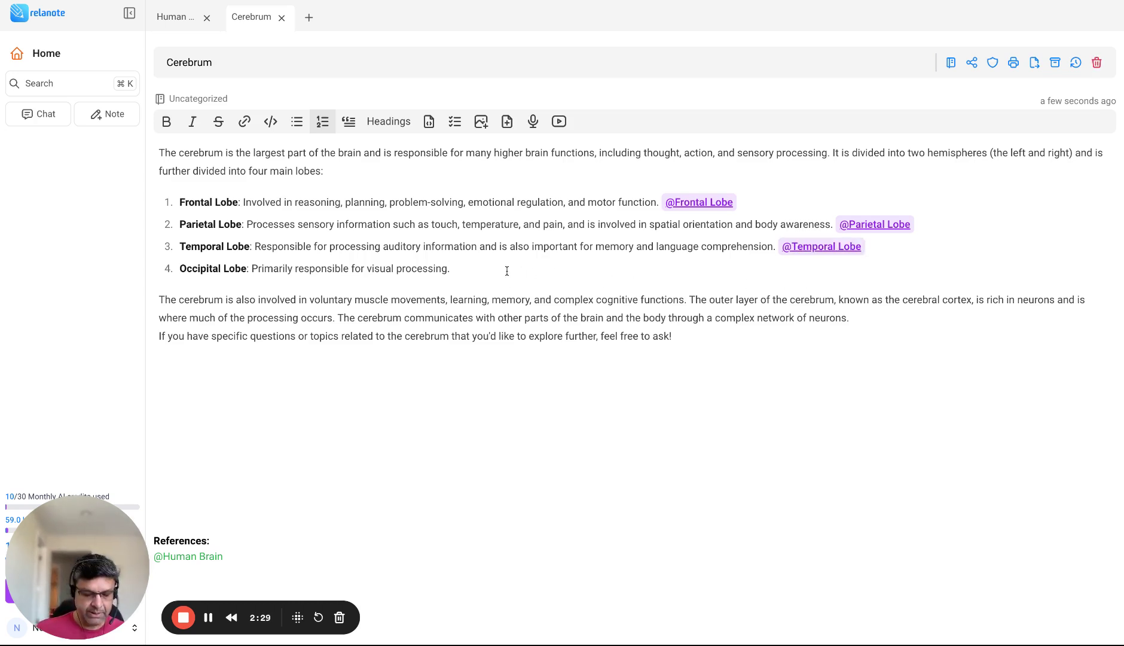
pyautogui.write('@')
pyautogui.write('Occ')
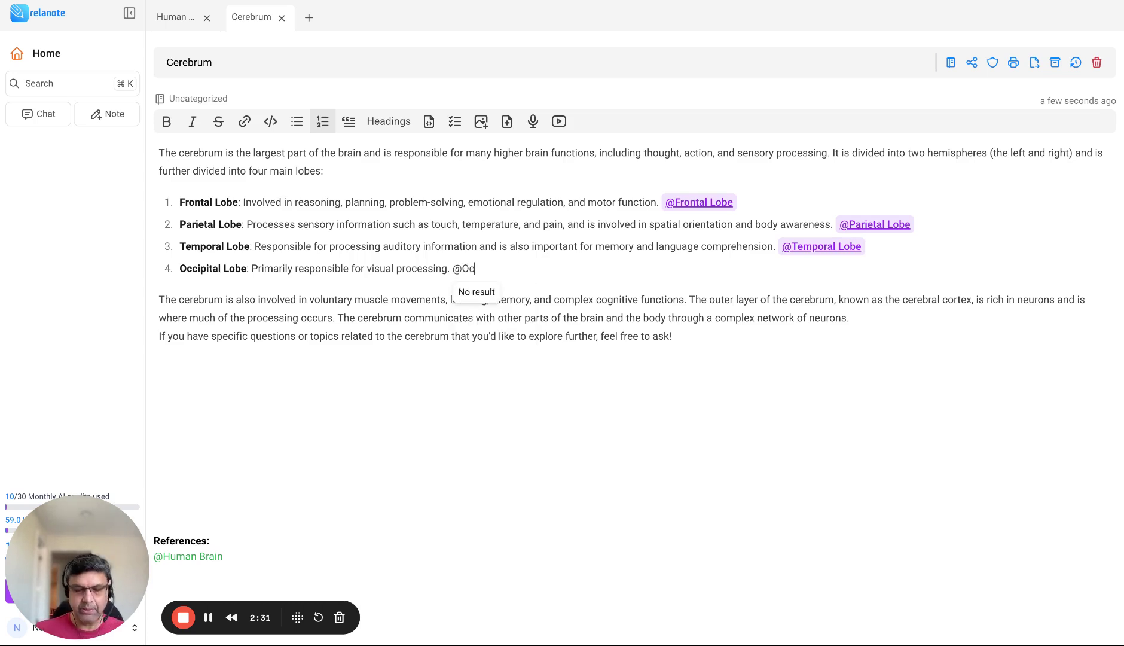
pyautogui.write('i')
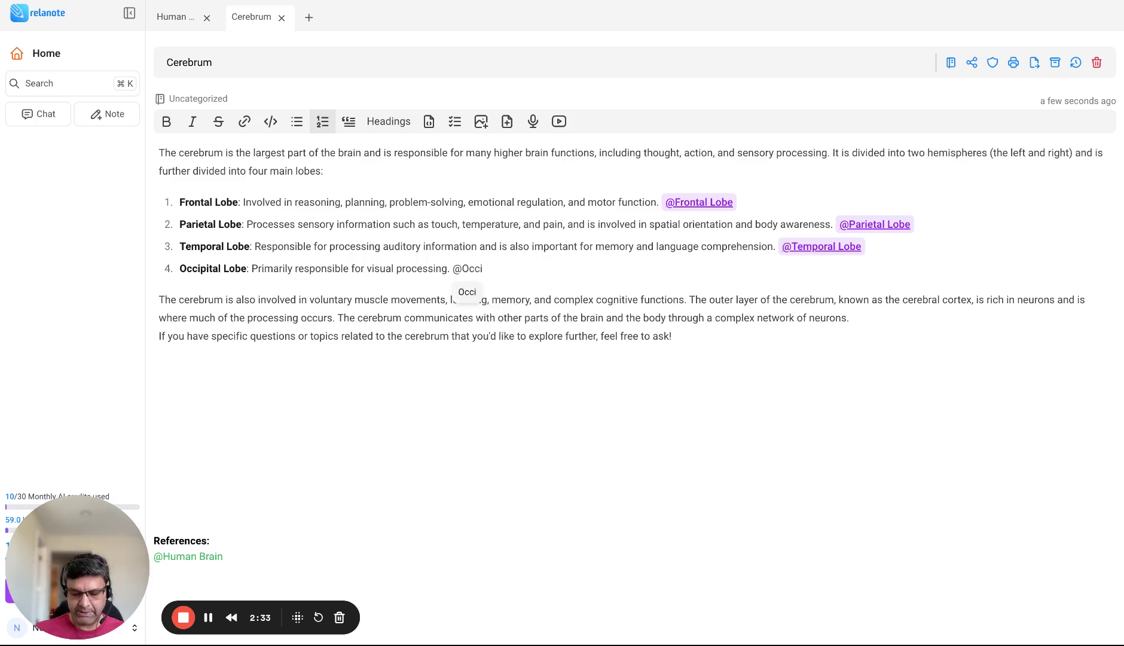
pyautogui.write('pital')
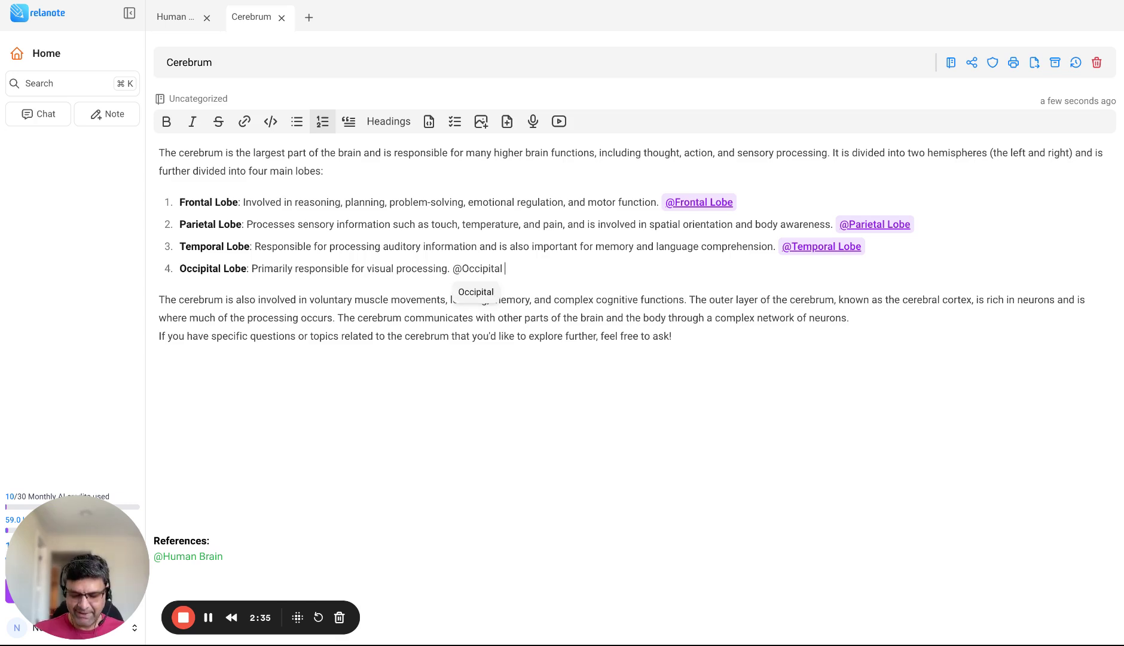
pyautogui.write(' Lobe')
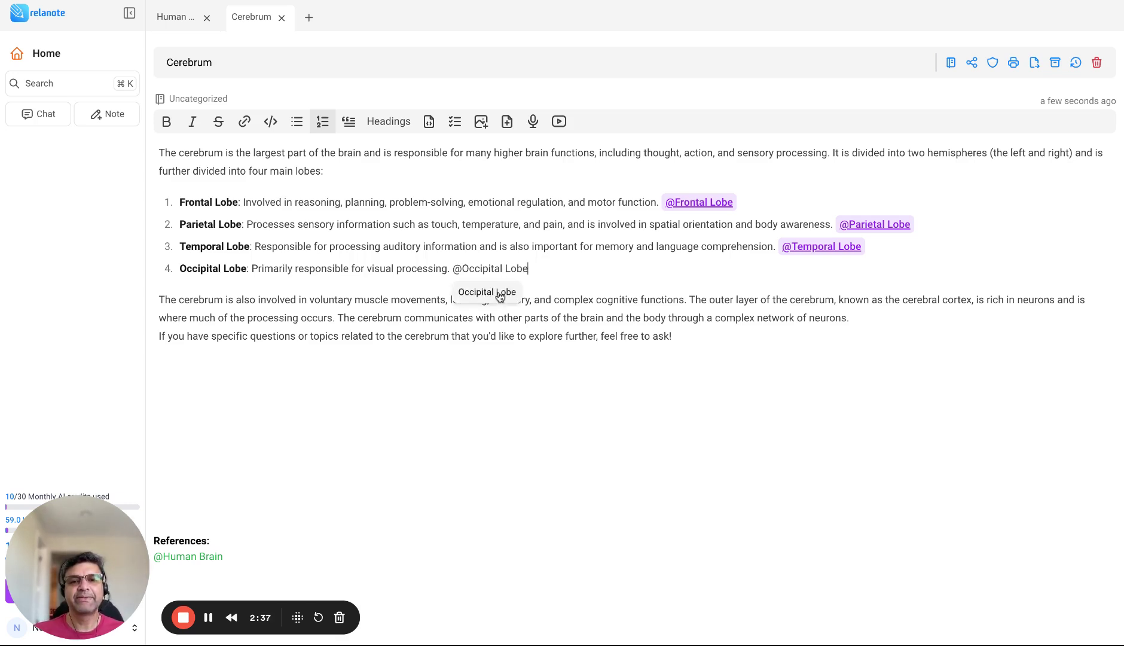
pyautogui.click(498, 294)
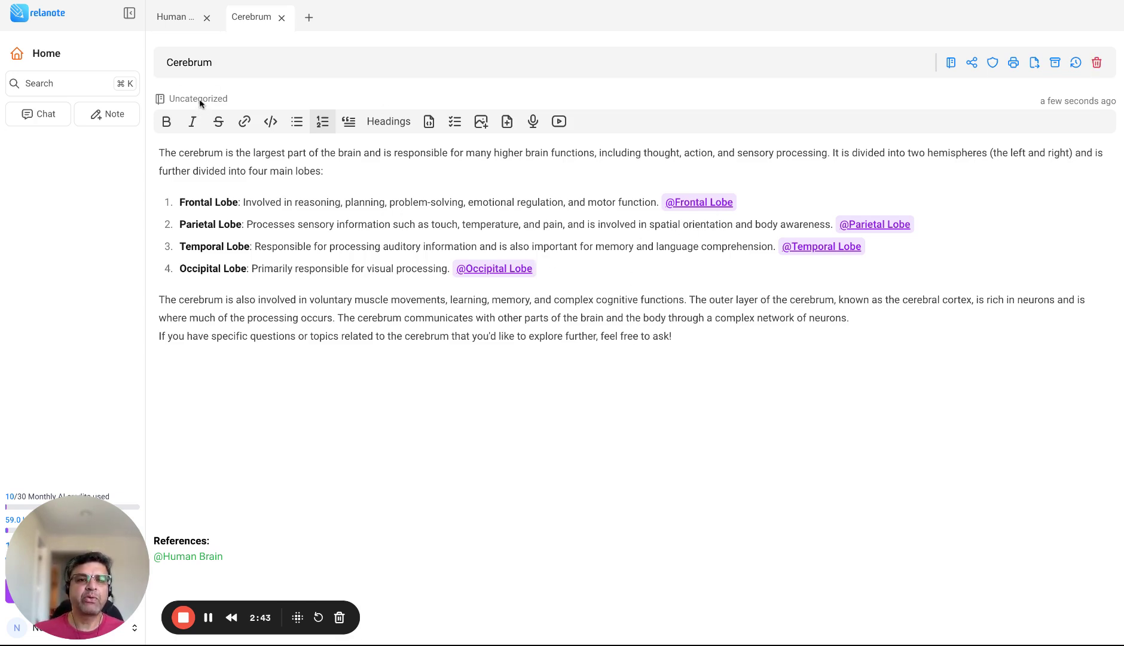
# Create a Brain notebook and file the Cerebrum note under it
pyautogui.click(951, 62)
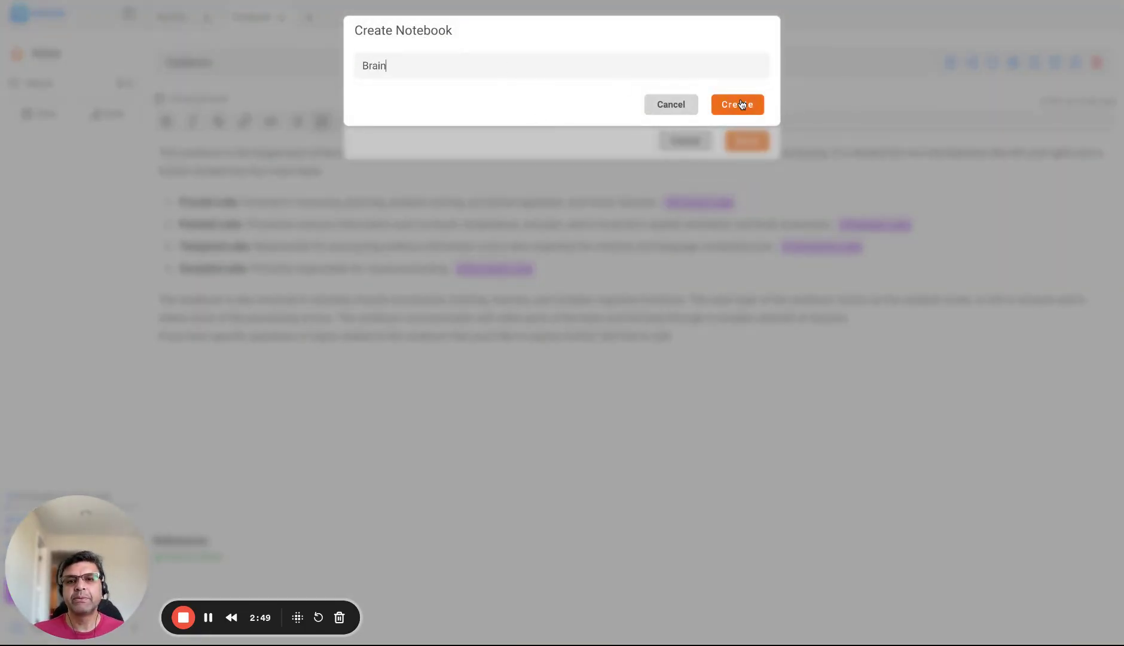
pyautogui.click(739, 101)
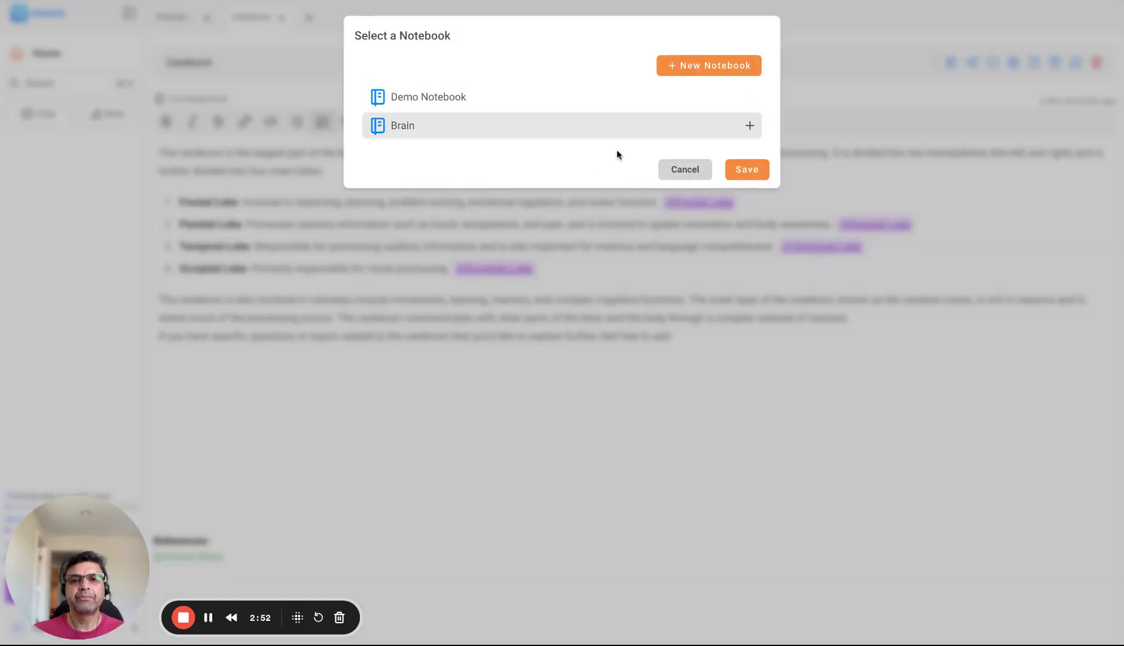
pyautogui.click(748, 173)
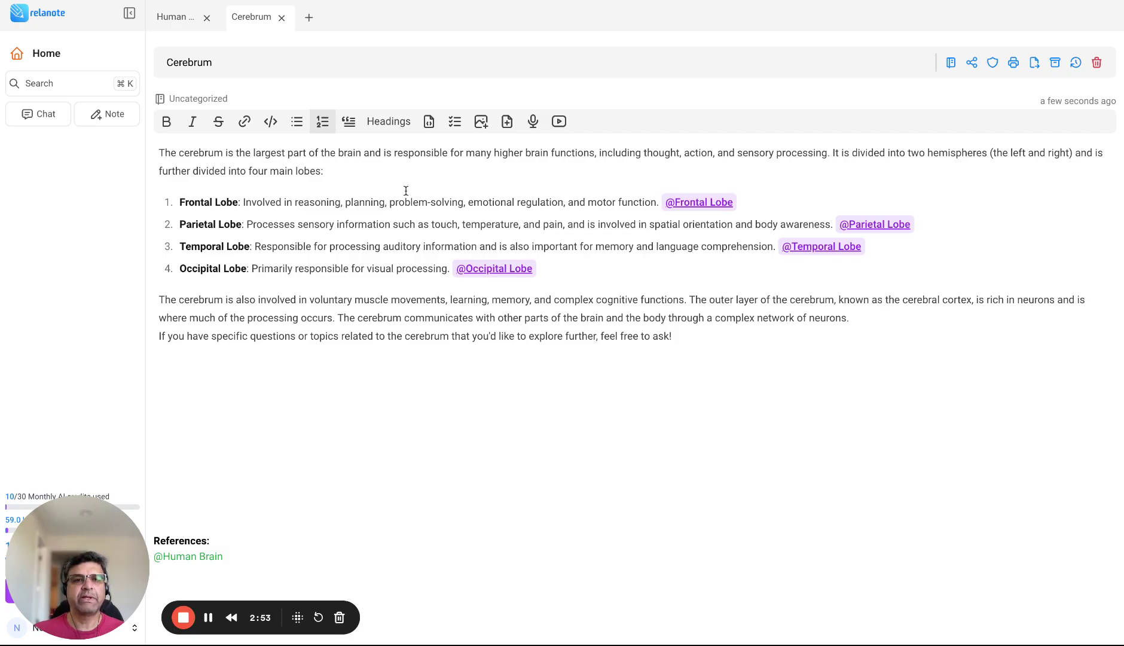
# Move the Human Brain note into the Brain notebook
pyautogui.click(175, 15)
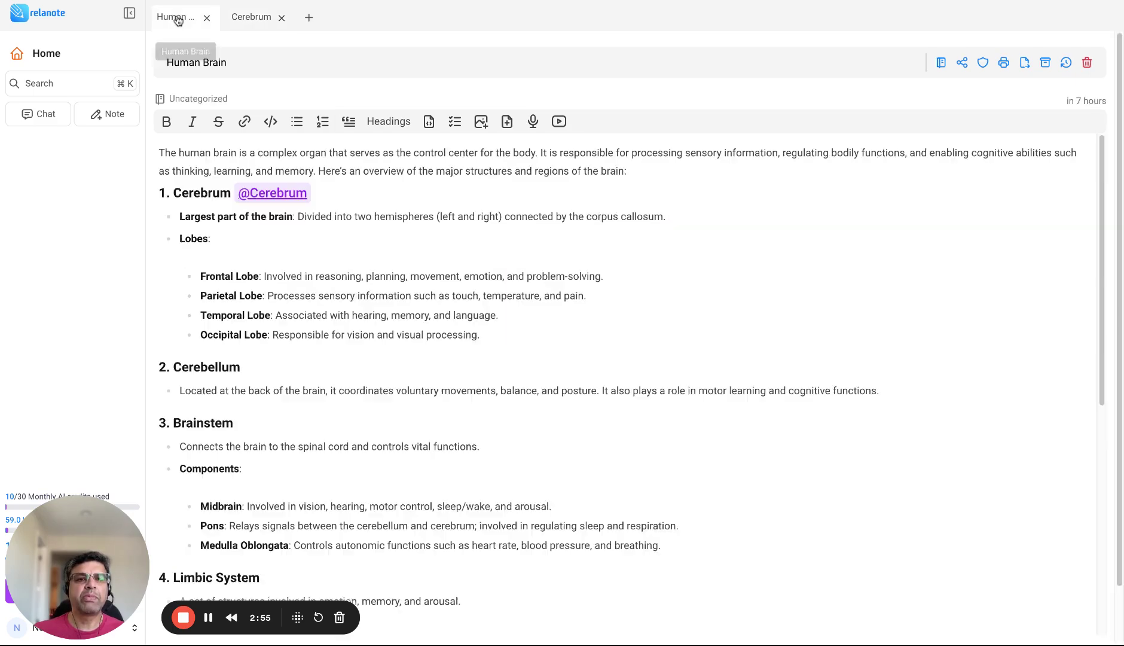
pyautogui.click(941, 62)
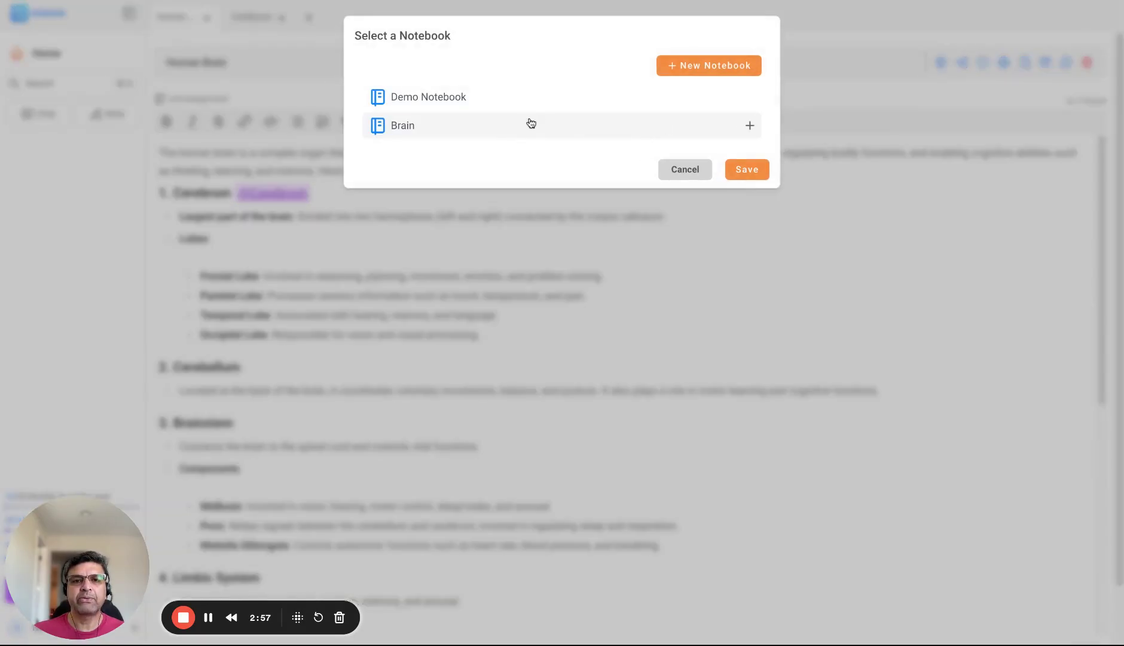
pyautogui.click(581, 143)
pyautogui.click(756, 171)
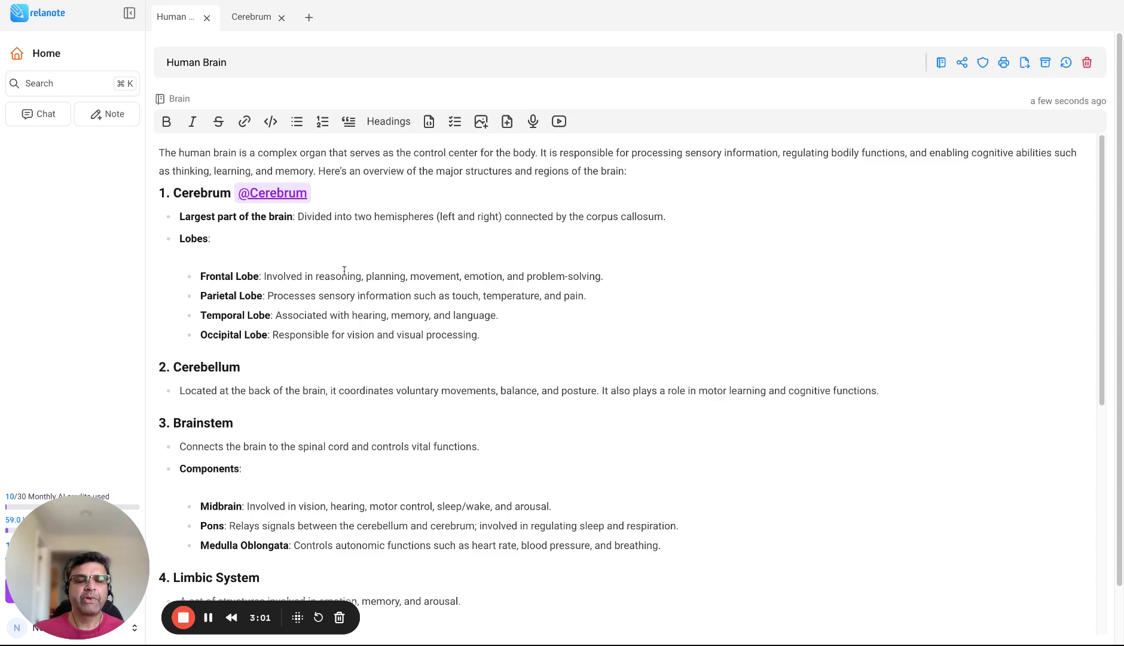
pyautogui.scroll(-2, 343, 269)
pyautogui.scroll(2, 338, 270)
pyautogui.moveTo(203, 276); pyautogui.dragTo(496, 340)
pyautogui.click(318, 373)
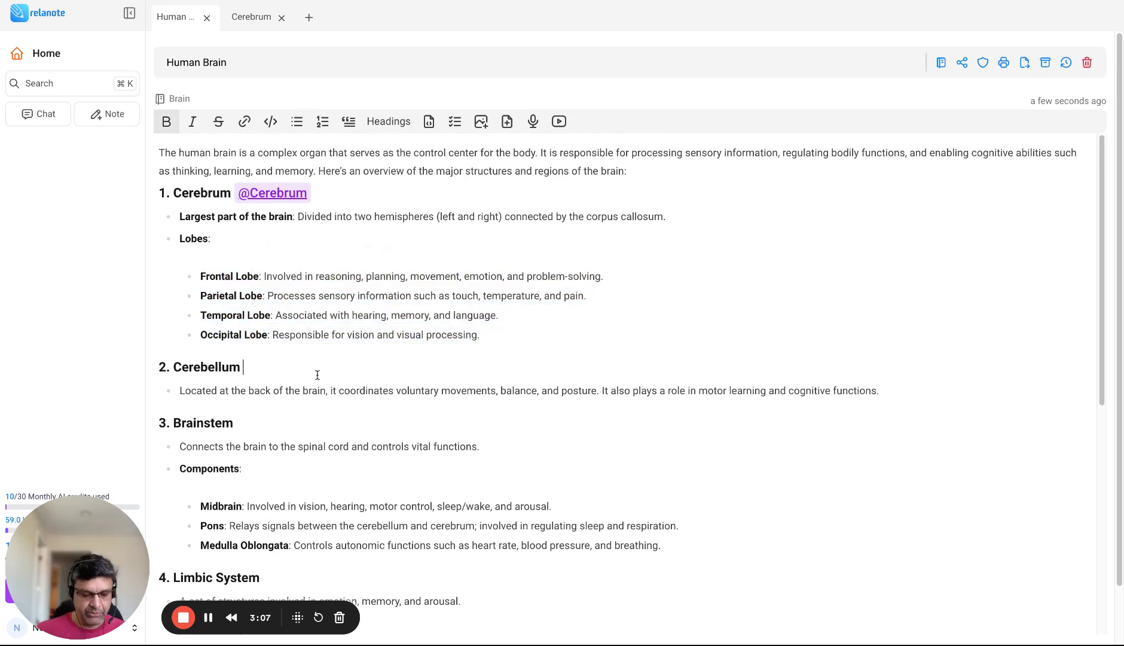
pyautogui.write('@Cer')
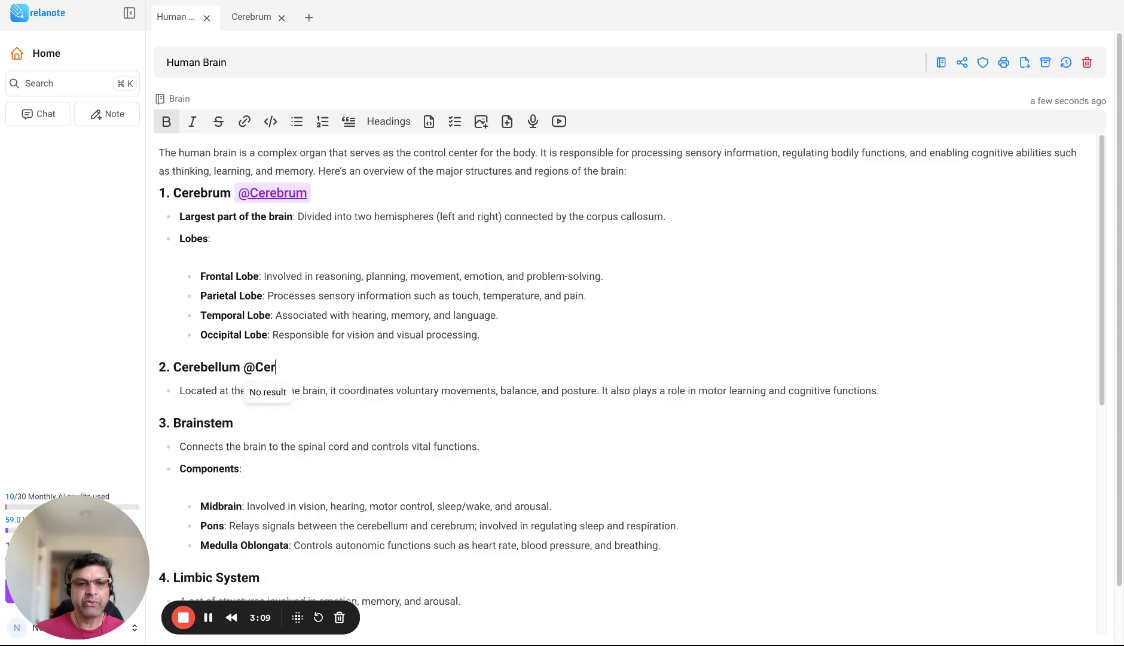
pyautogui.write('ebellu')
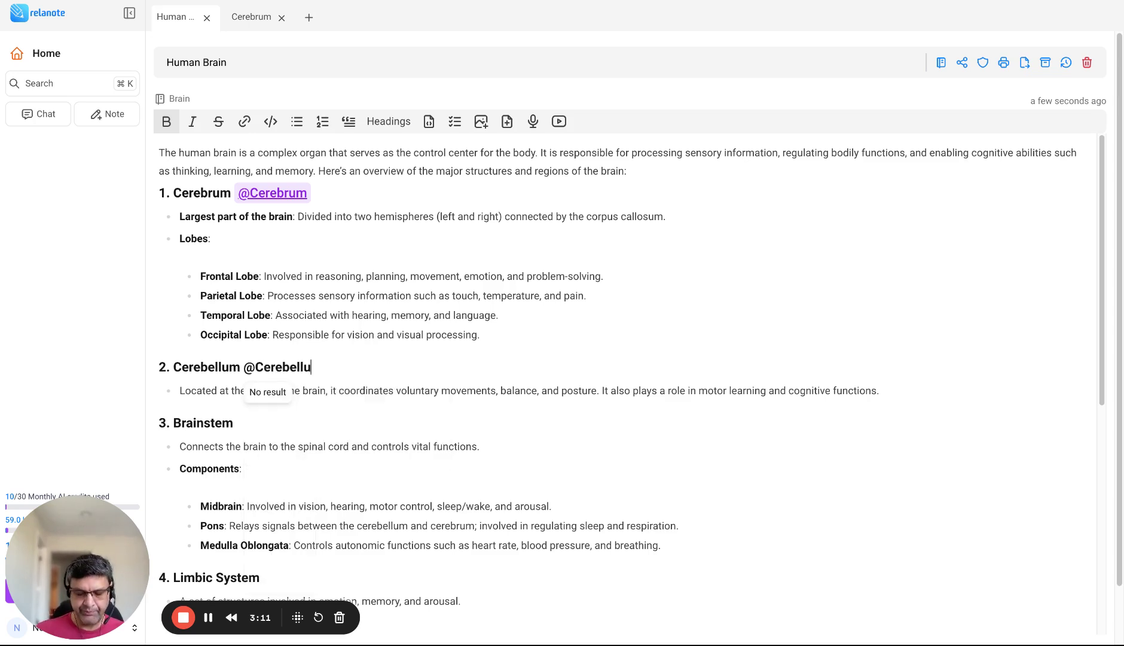
pyautogui.write('m')
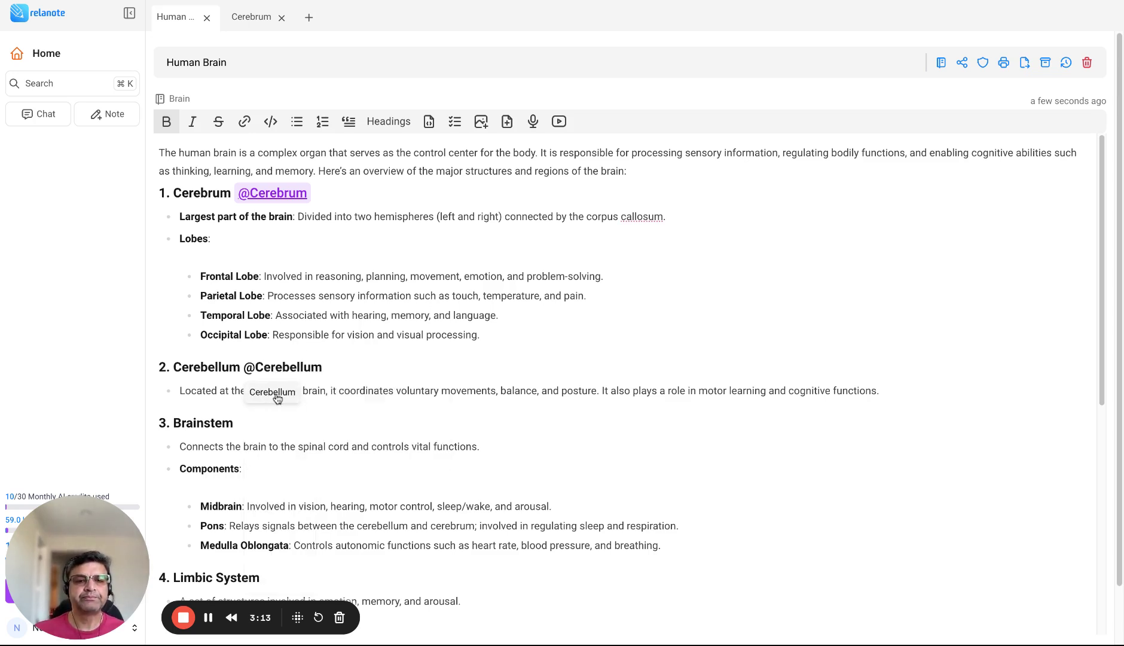
pyautogui.click(277, 399)
pyautogui.click(272, 427)
pyautogui.write('@Brains')
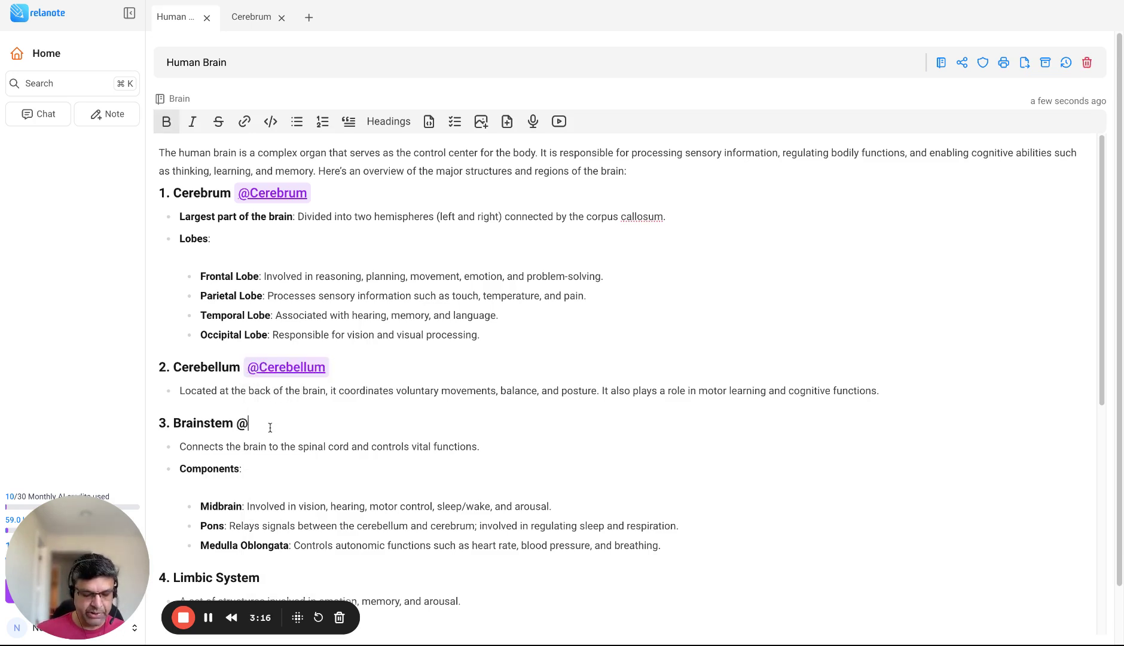
pyautogui.write('tem')
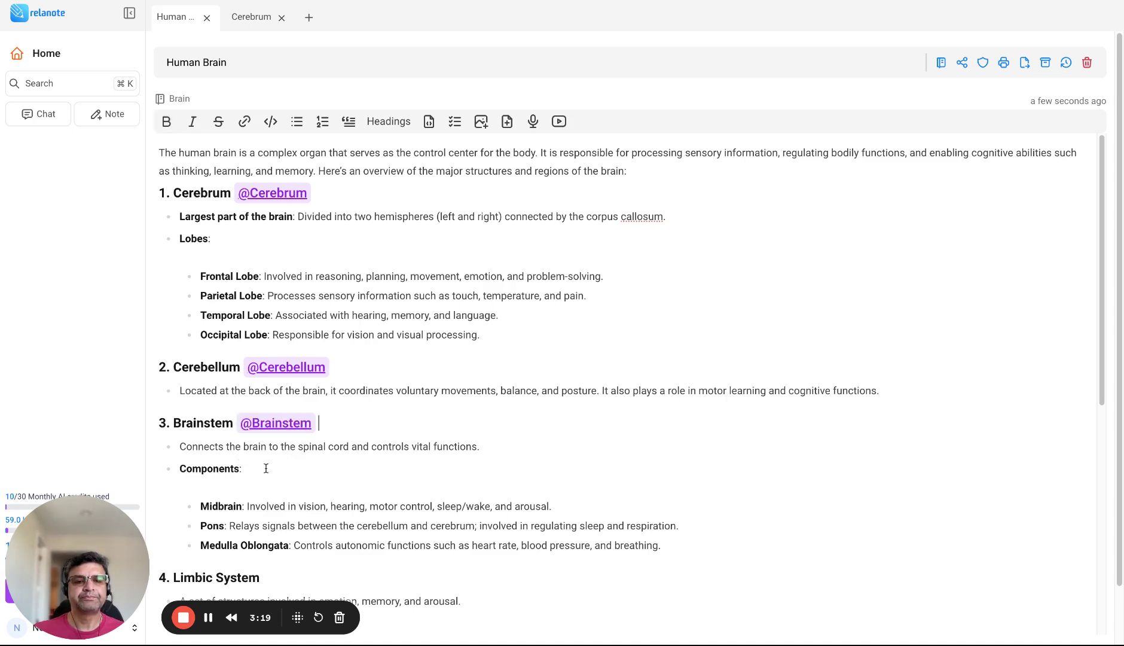
pyautogui.scroll(-2, 266, 469)
pyautogui.click(289, 479)
pyautogui.write('@')
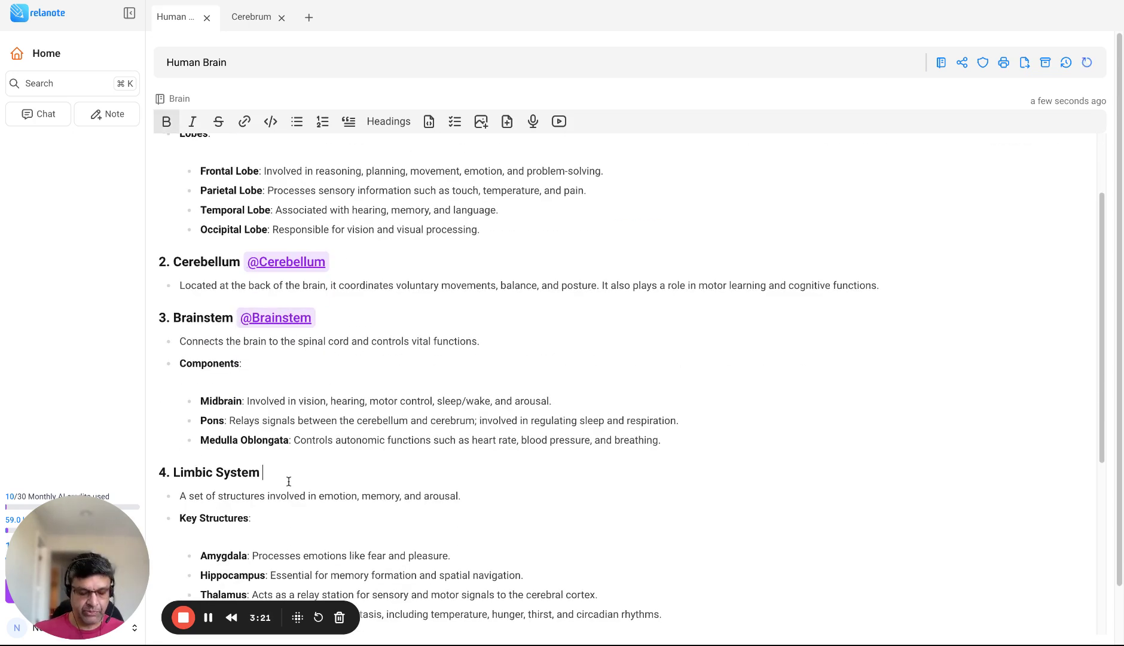
pyautogui.write('Limbic')
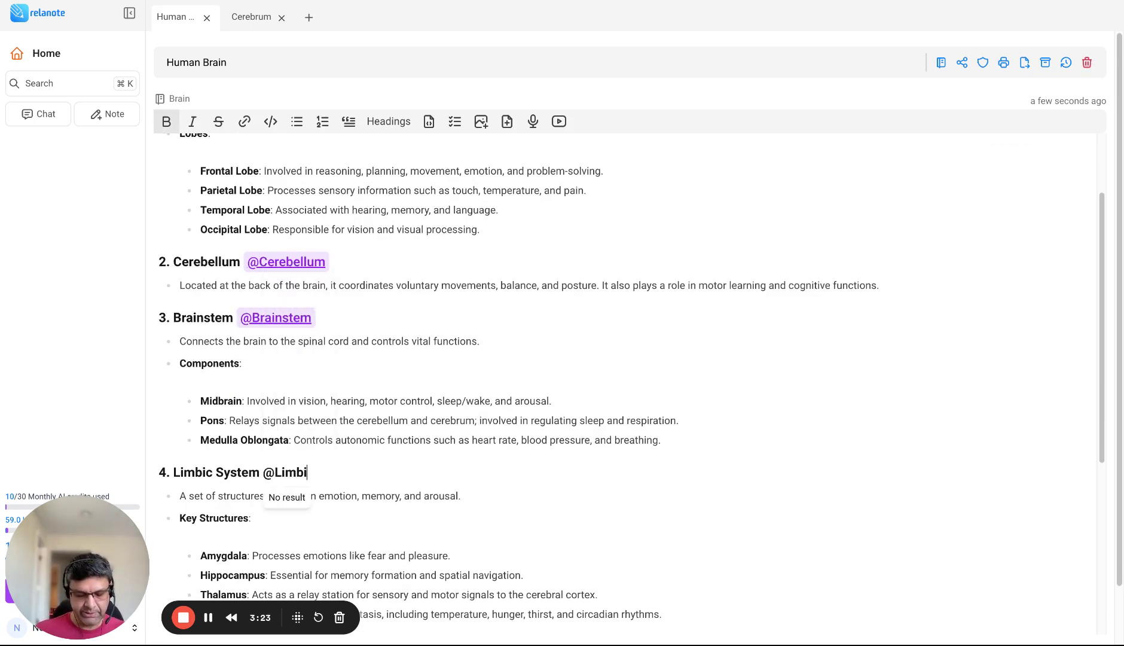
pyautogui.write(' System')
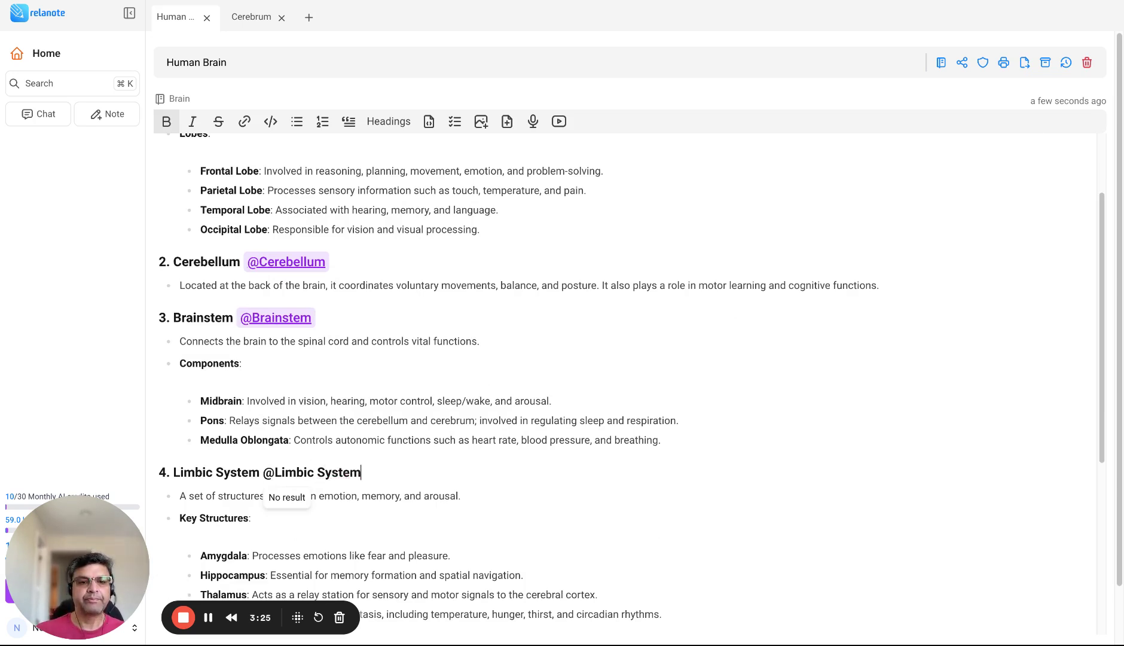
pyautogui.click(293, 497)
pyautogui.scroll(-6, 297, 472)
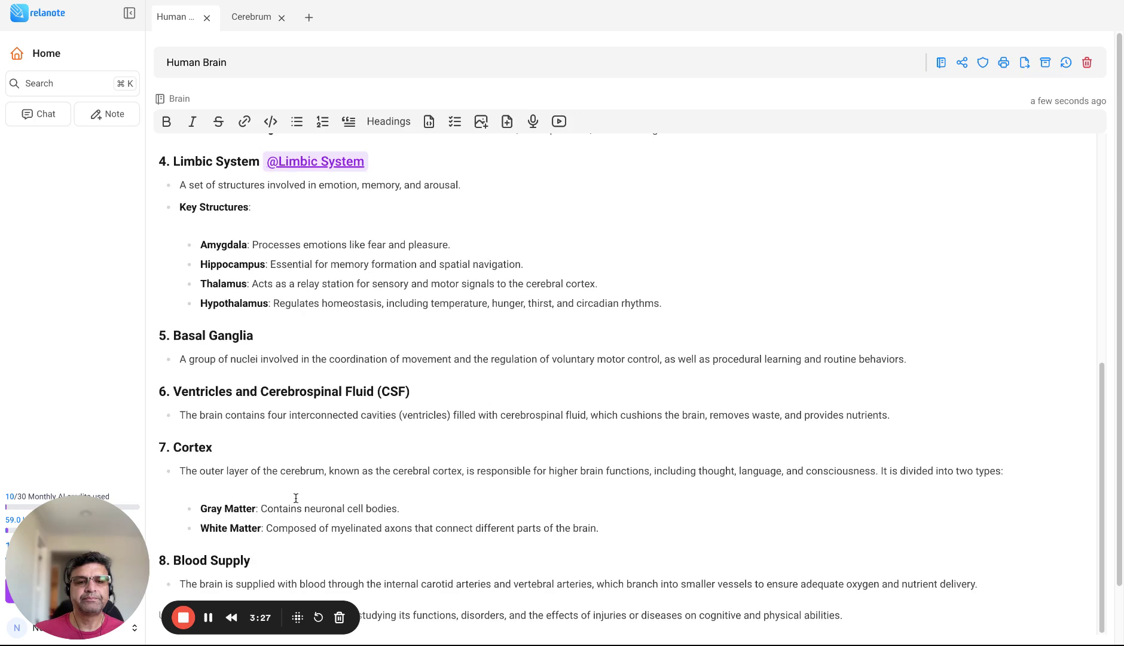
pyautogui.click(288, 342)
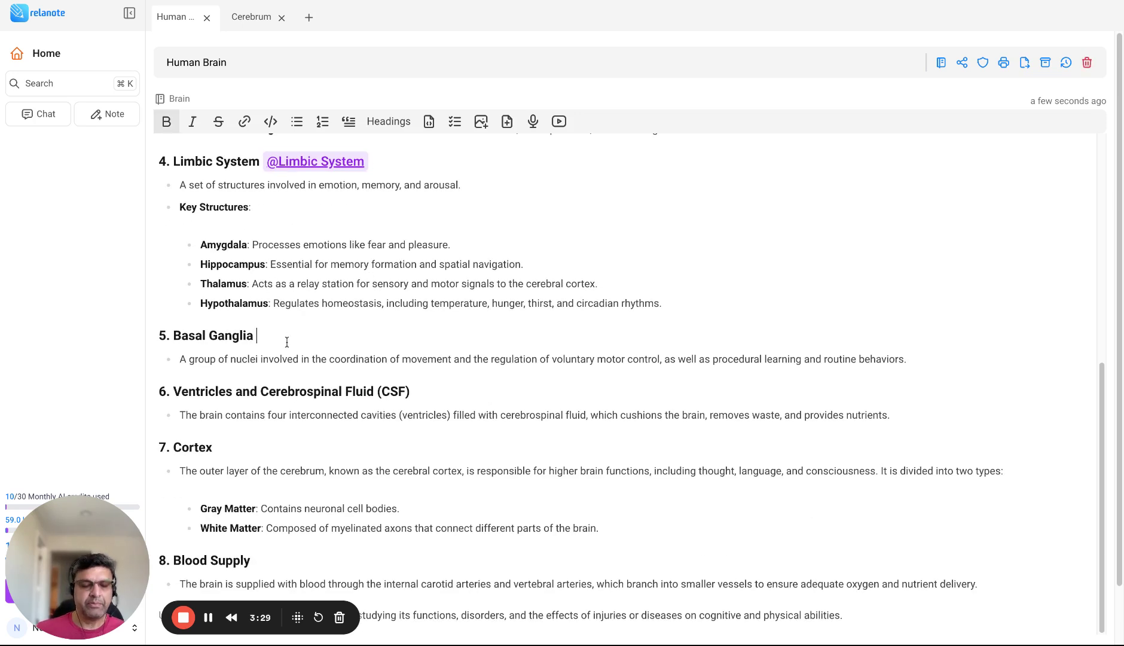
pyautogui.write('@Bas')
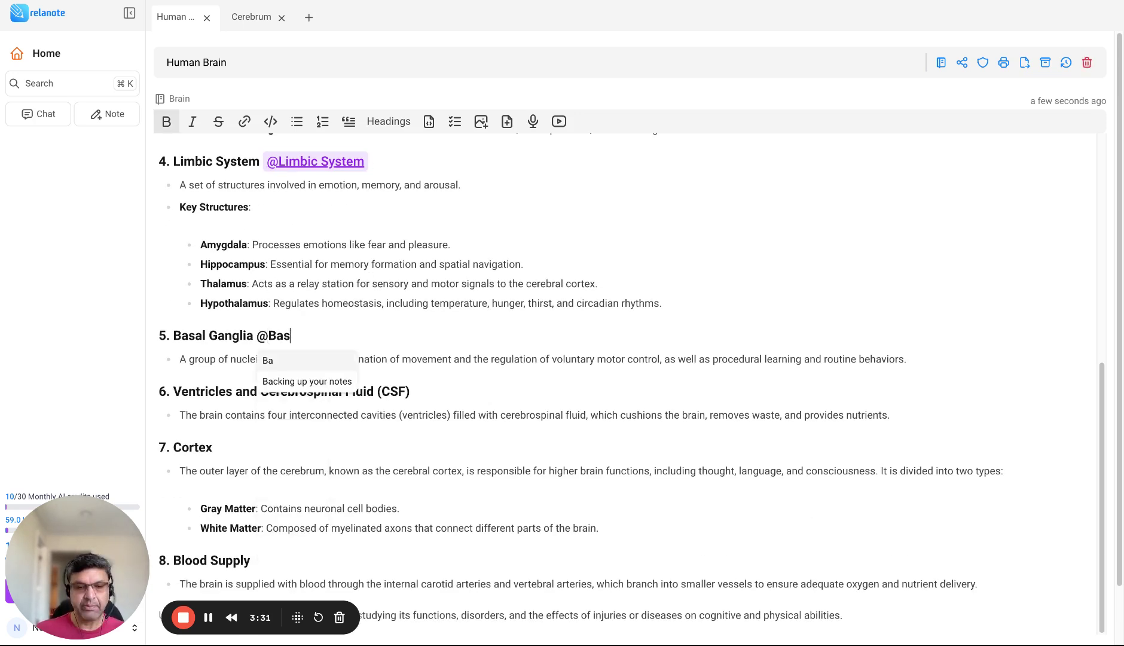
pyautogui.write('al Ganglia')
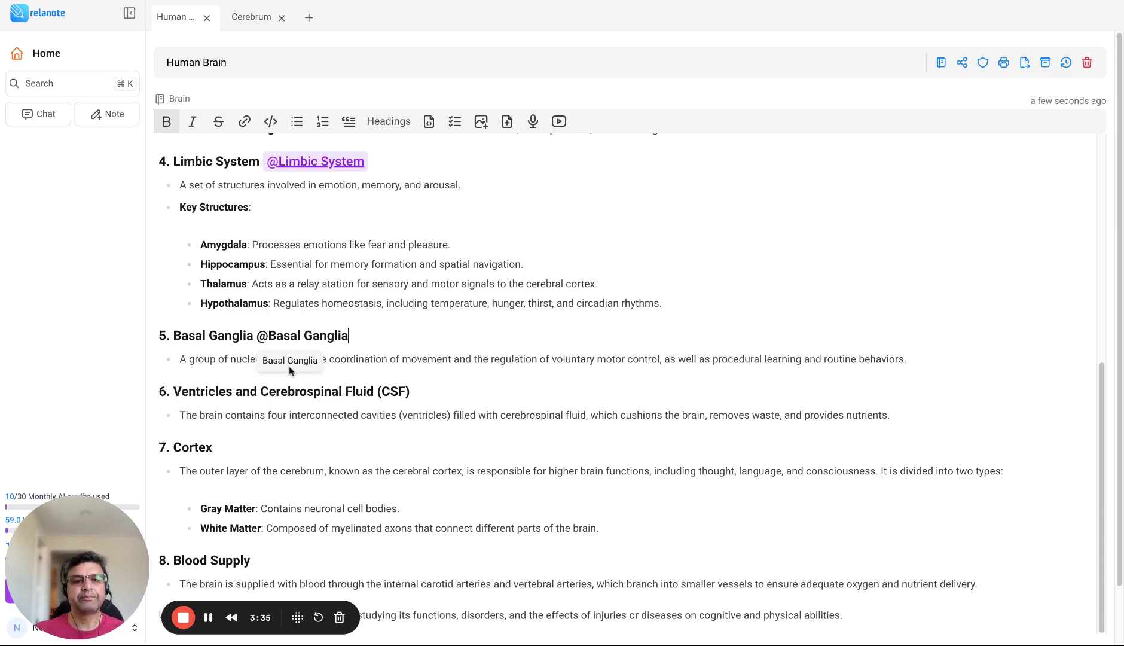
pyautogui.click(292, 363)
pyautogui.click(484, 394)
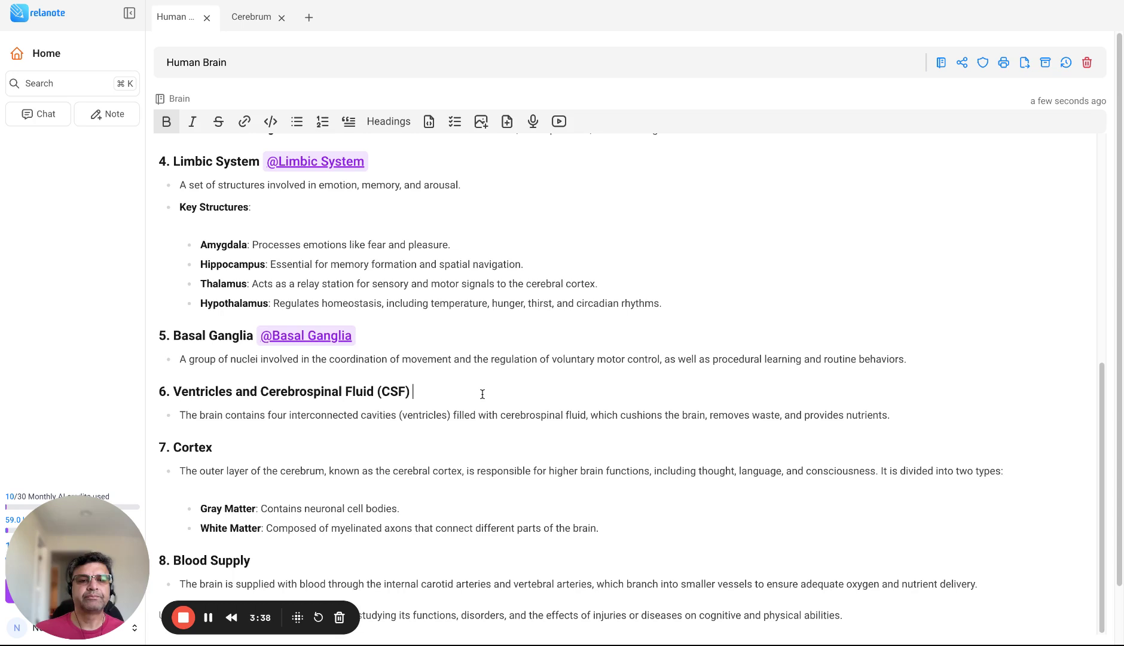
pyautogui.write('@')
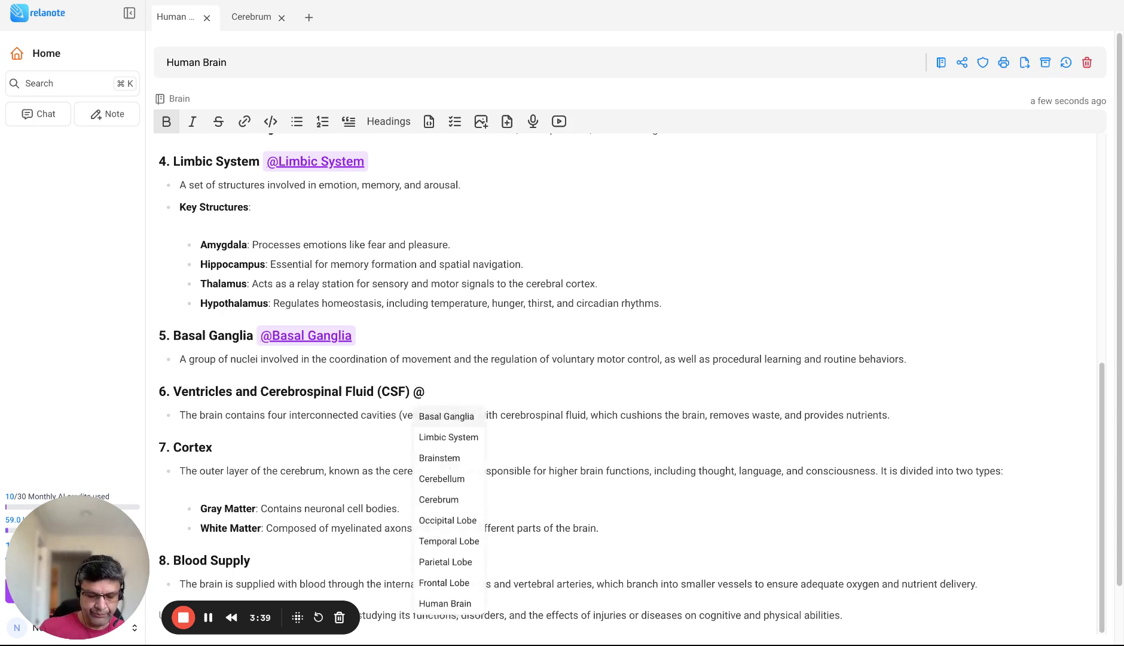
pyautogui.write('Vetricle')
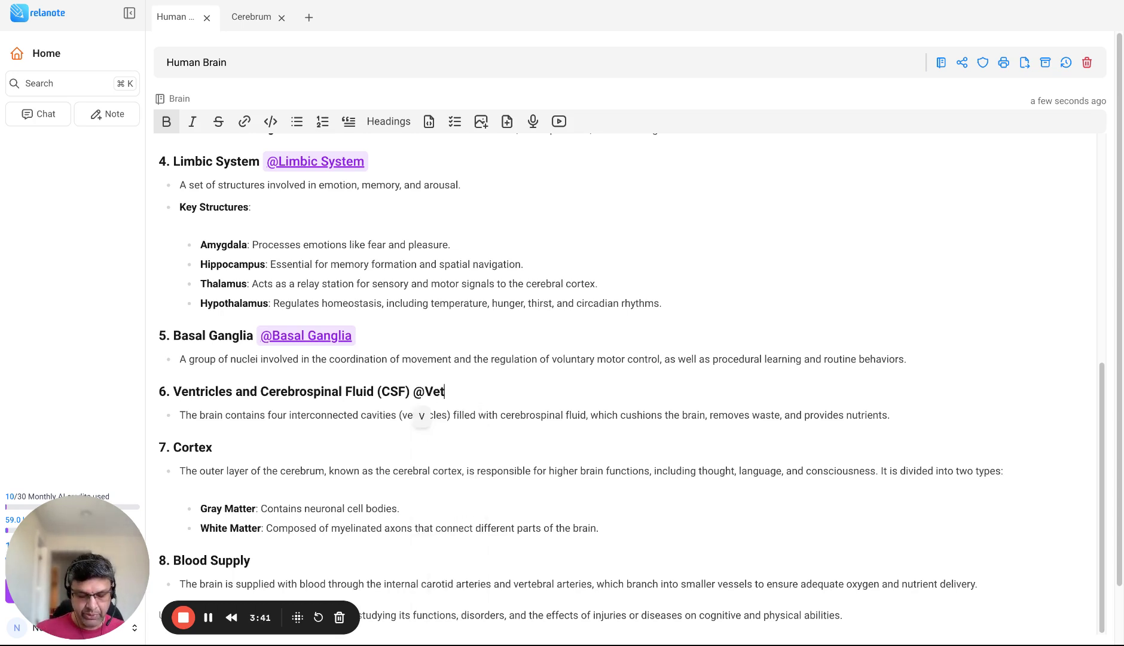
pyautogui.press('BackSpace')
pyautogui.press('BackSpace')
pyautogui.press('BackSpace')
pyautogui.press('BackSpace')
pyautogui.press('BackSpace')
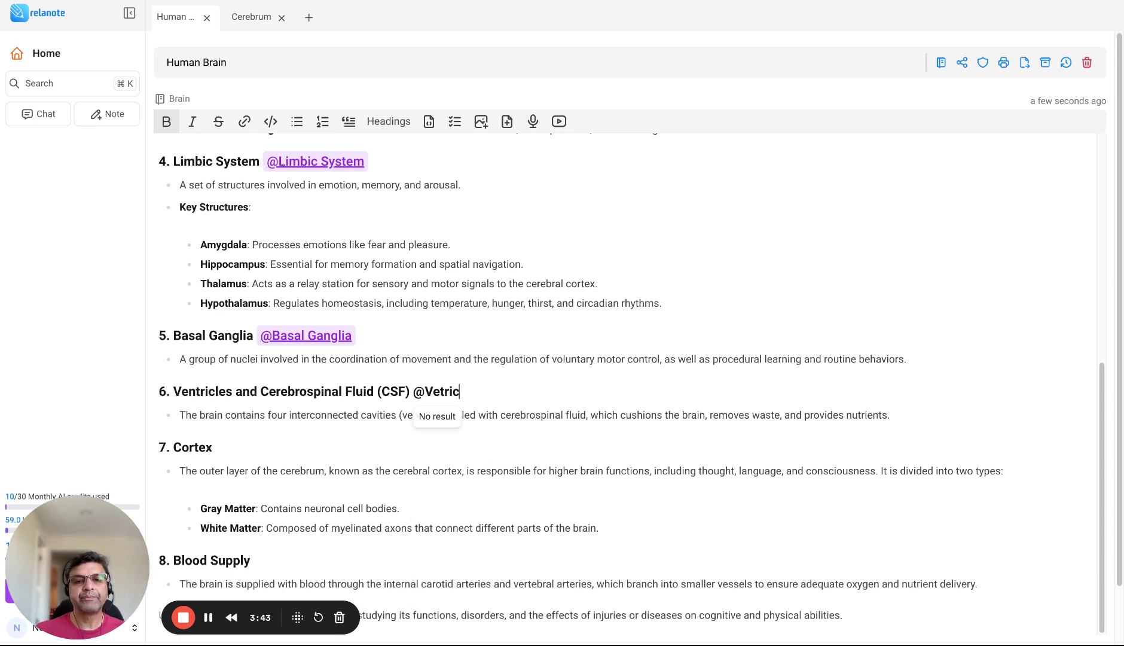
pyautogui.write('ntricle')
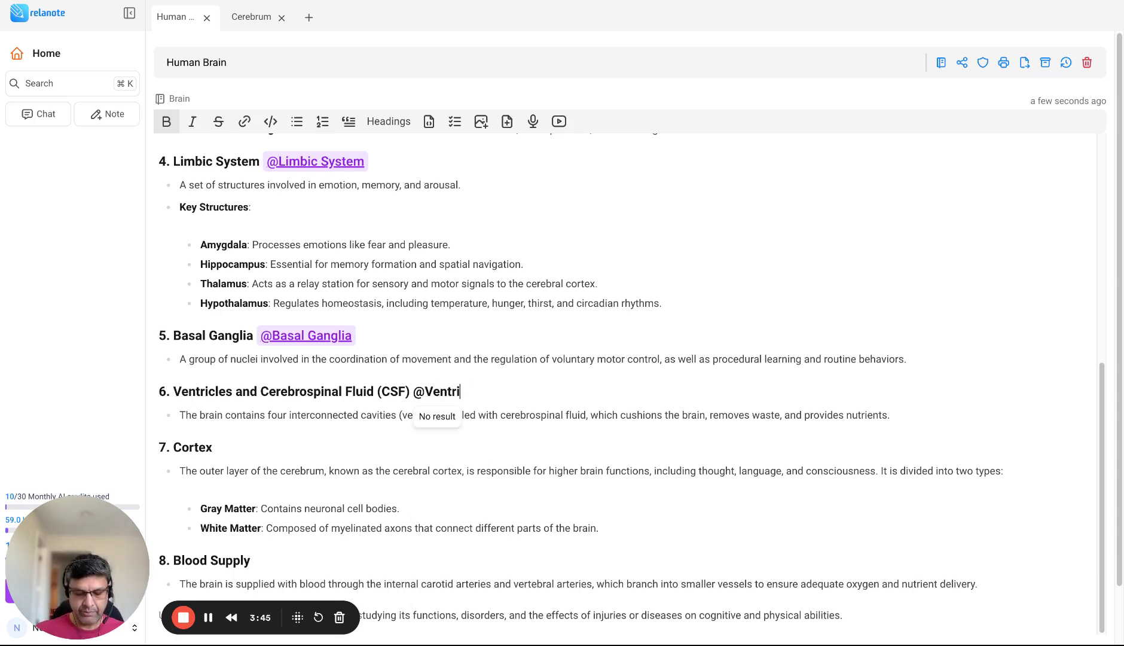
pyautogui.write('s')
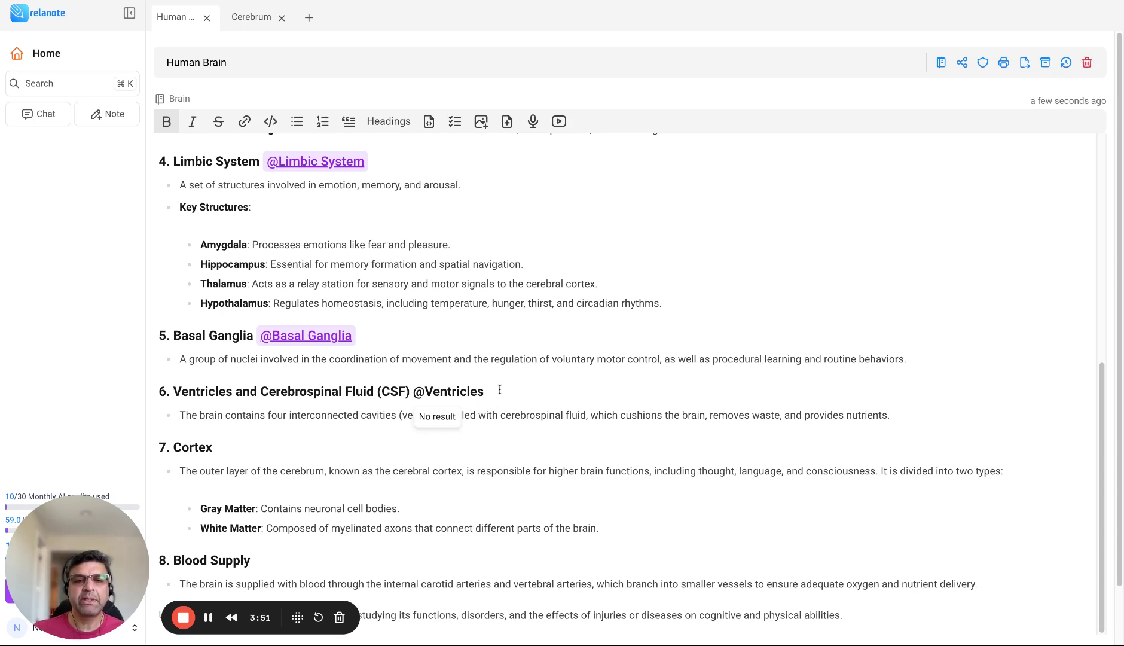
pyautogui.hotkey('shift', 'Left')
pyautogui.hotkey('shift', 'Left')
pyautogui.hotkey('shift', 'Left')
pyautogui.hotkey('shift', 'Left')
pyautogui.hotkey('shift', 'Left')
pyautogui.hotkey('shift', 'Left')
pyautogui.hotkey('shift', 'Left')
pyautogui.hotkey('shift', 'Left')
pyautogui.hotkey('shift', 'Left')
pyautogui.hotkey('shift', 'Left')
pyautogui.hotkey('shift', 'Left')
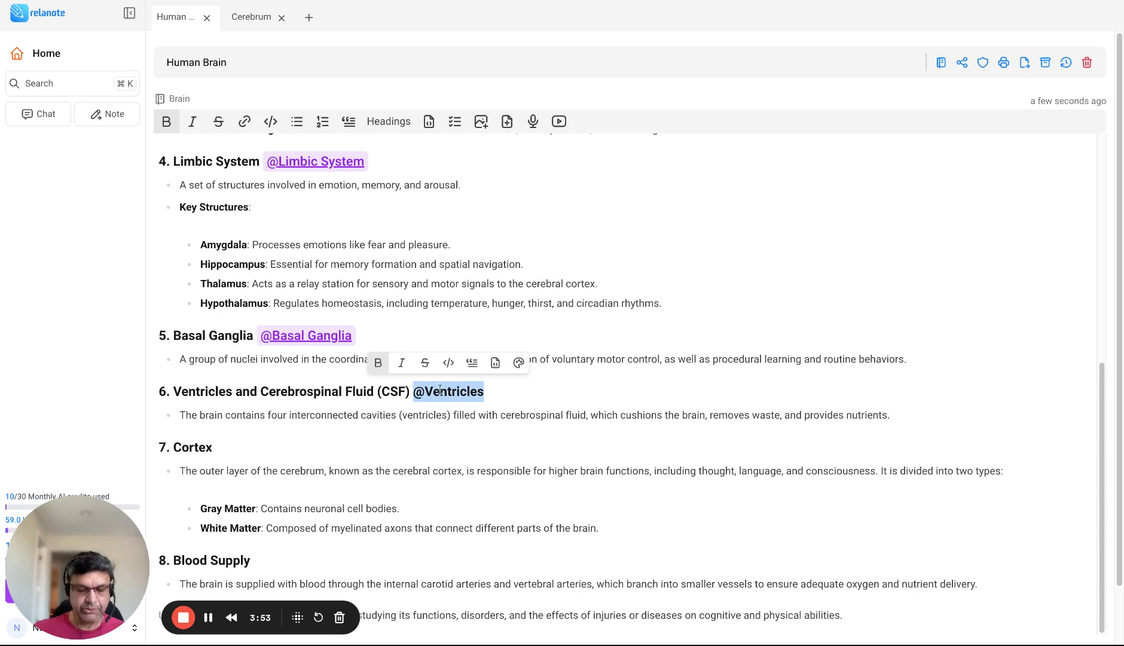
pyautogui.press('BackSpace')
pyautogui.write('@')
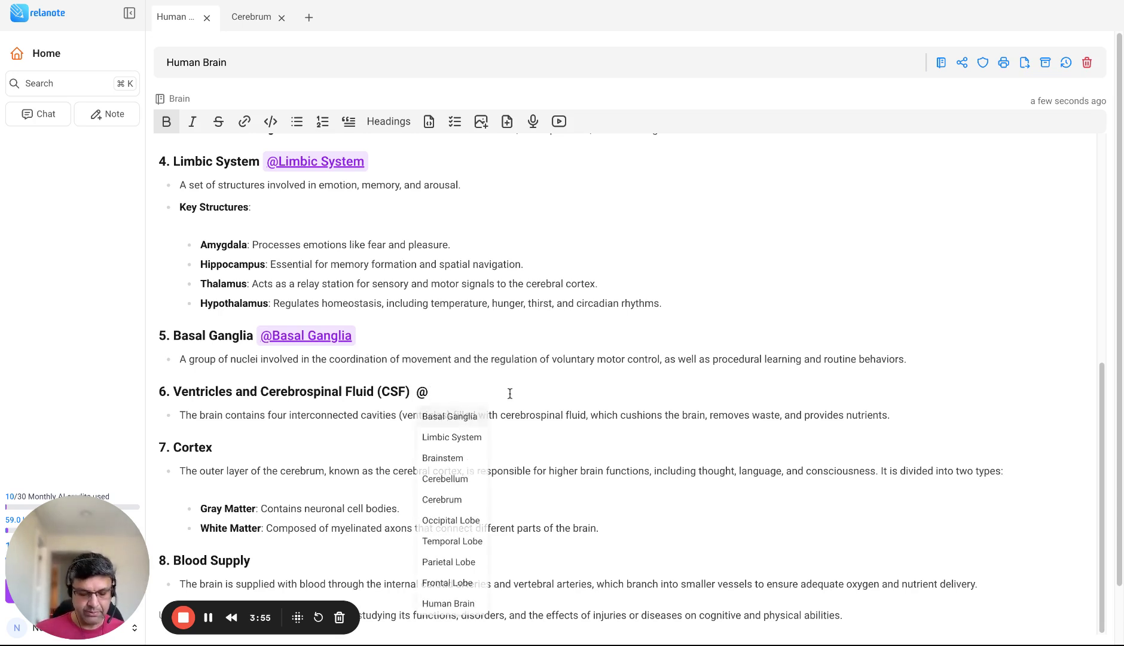
pyautogui.write('Ventrical')
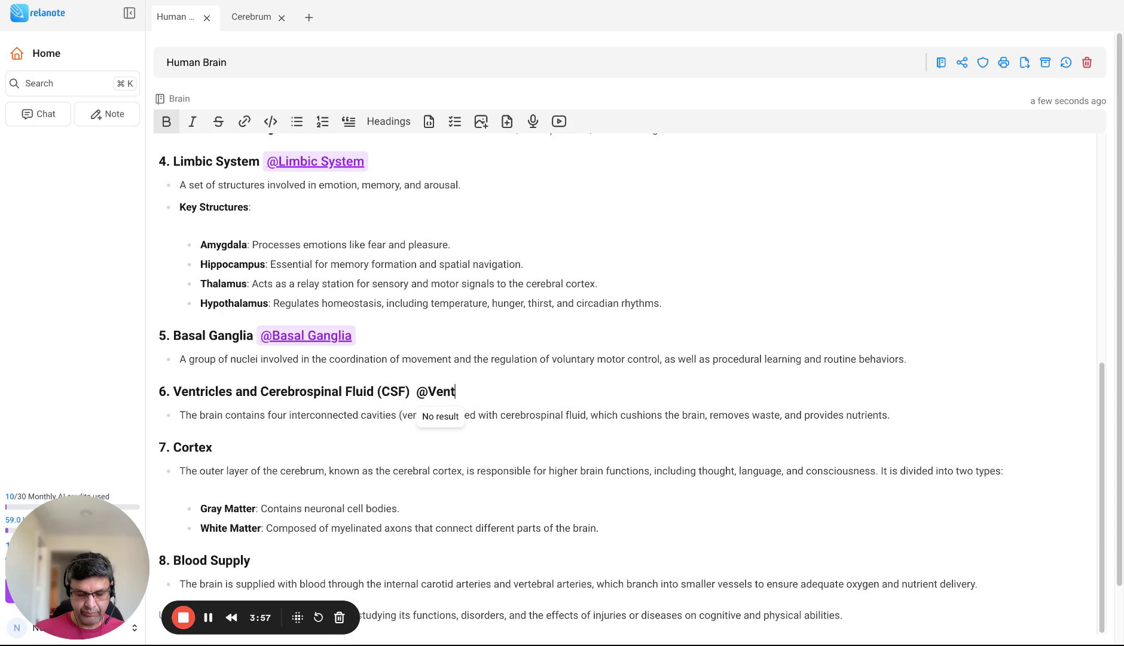
pyautogui.press('BackSpace')
pyautogui.press('BackSpace')
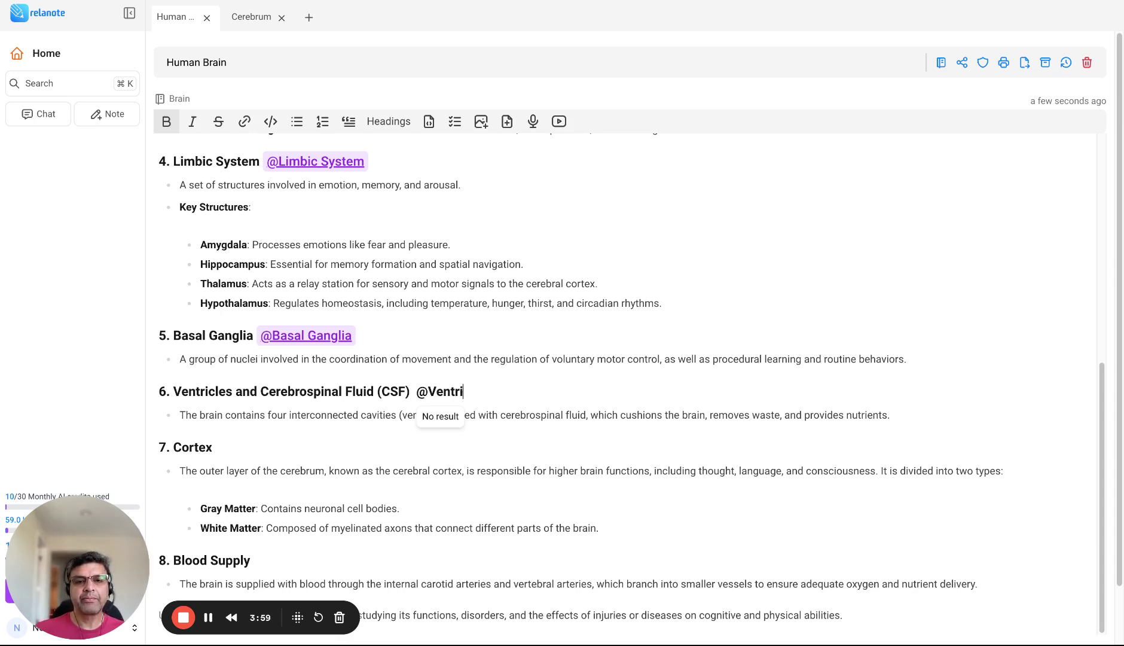
pyautogui.write('cles')
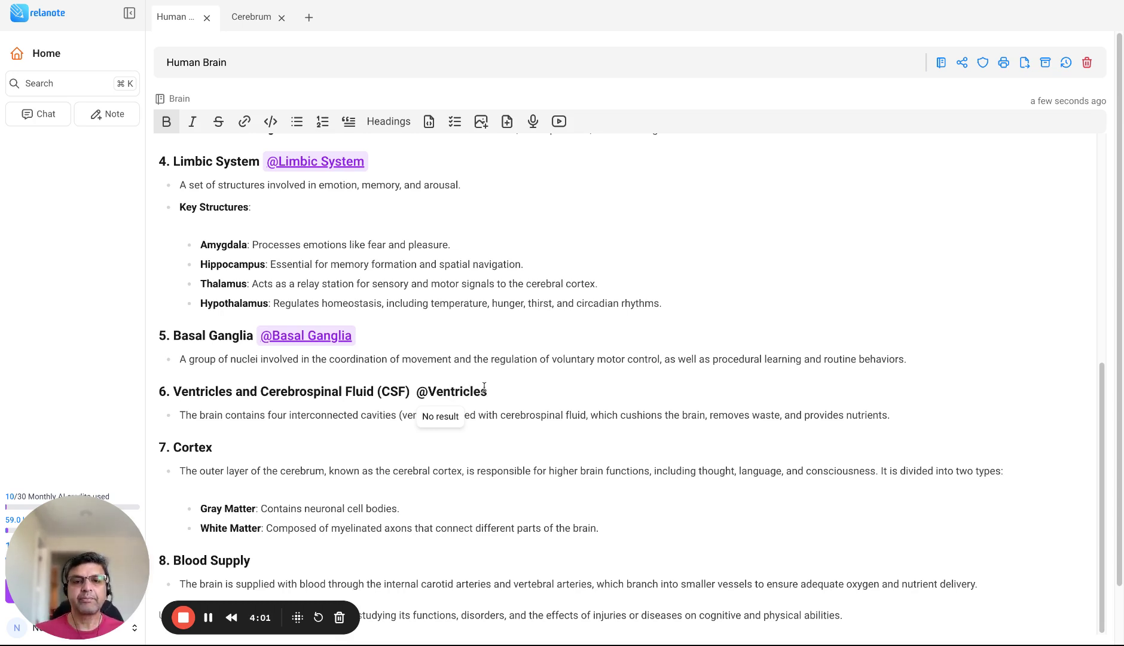
pyautogui.click(449, 418)
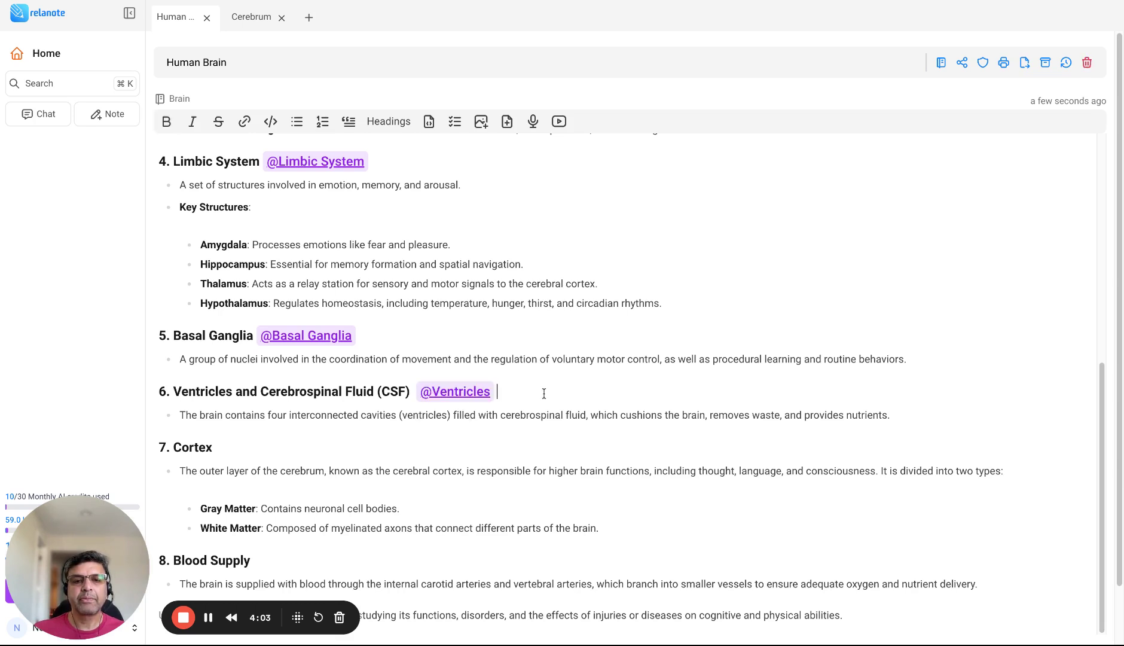
pyautogui.write('@Cereb')
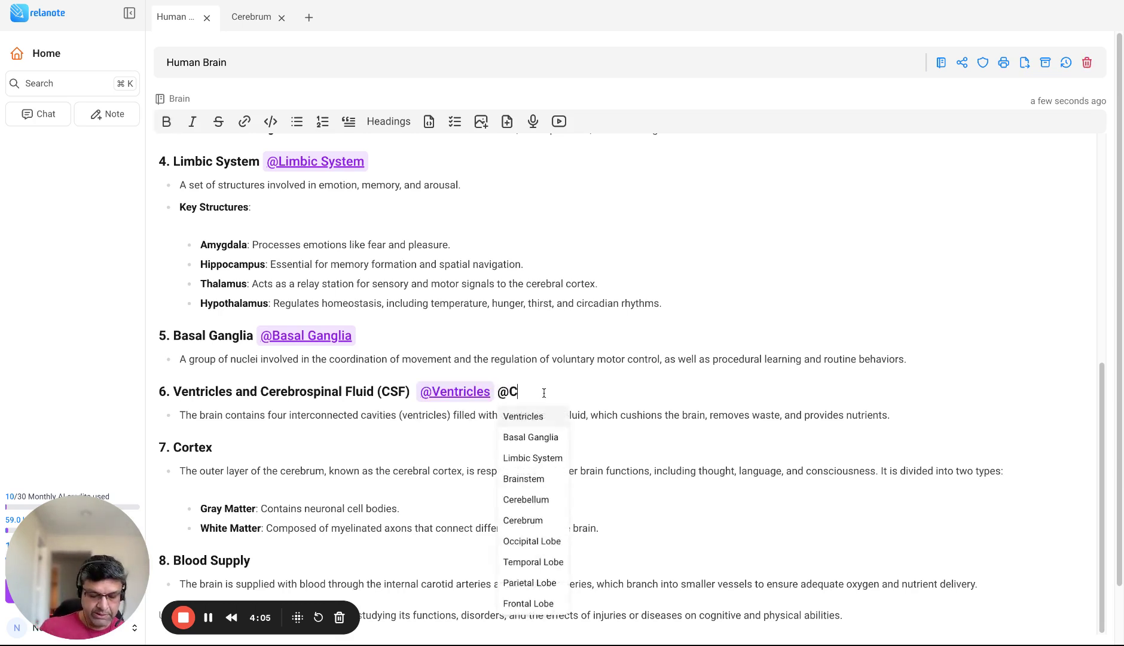
pyautogui.write('rospinal')
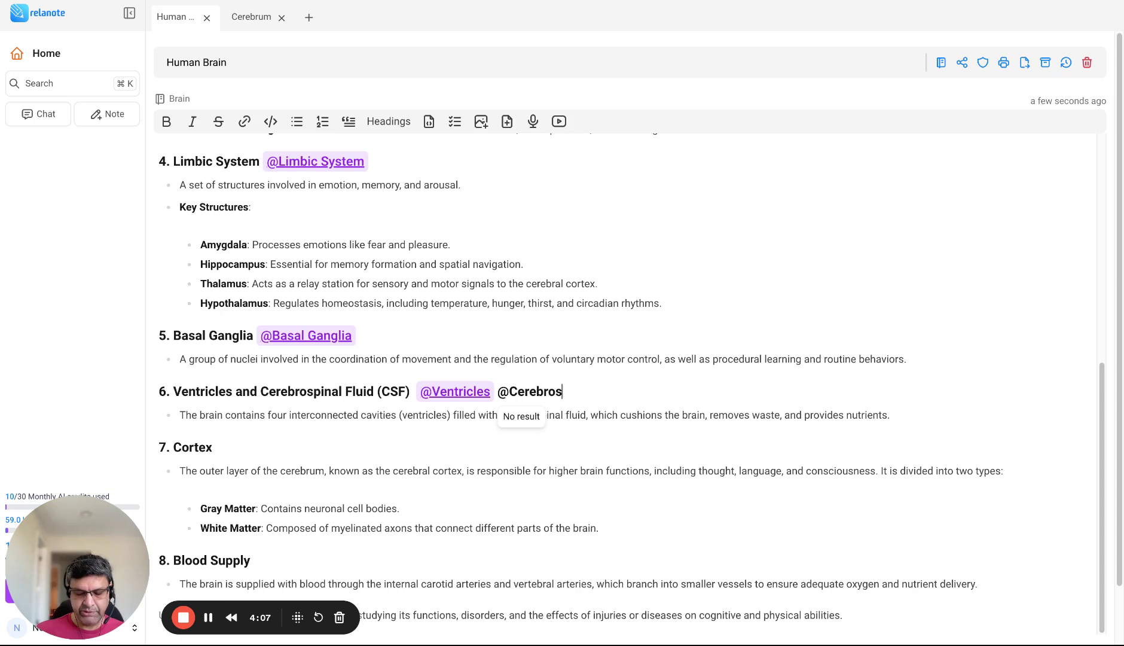
pyautogui.write(' F')
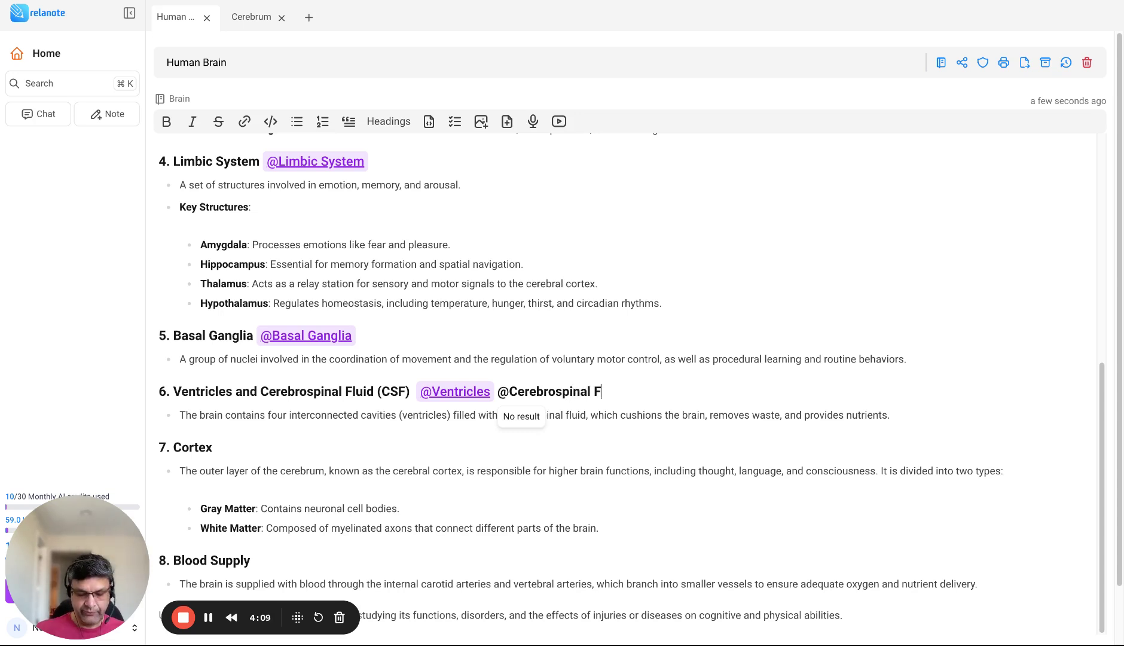
pyautogui.write('luid')
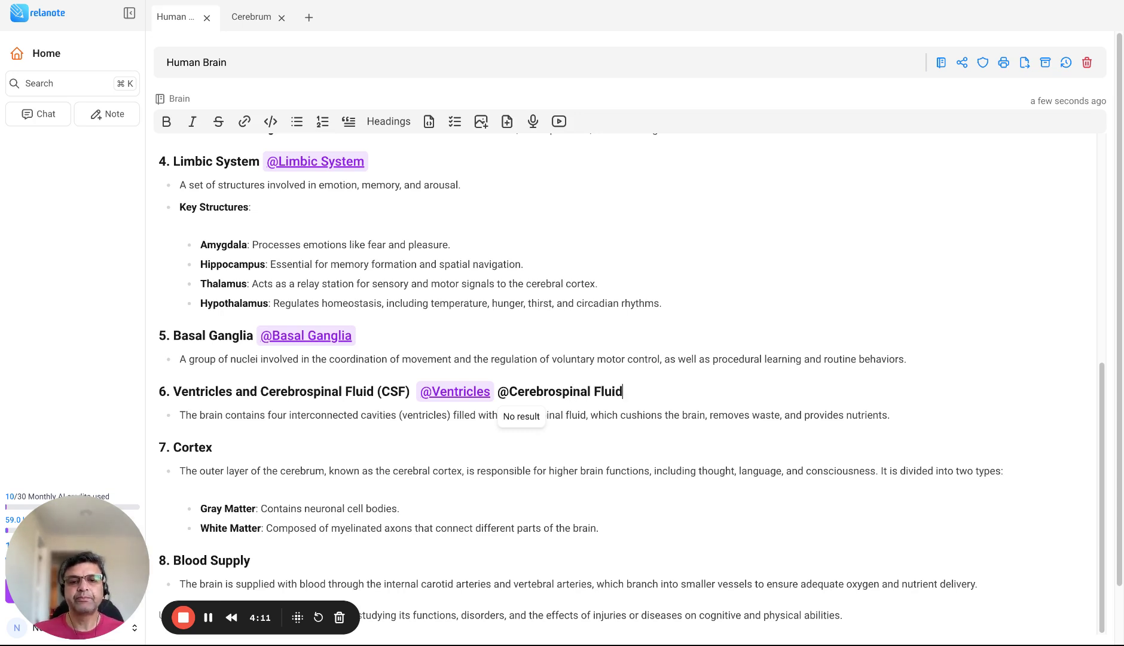
pyautogui.click(533, 417)
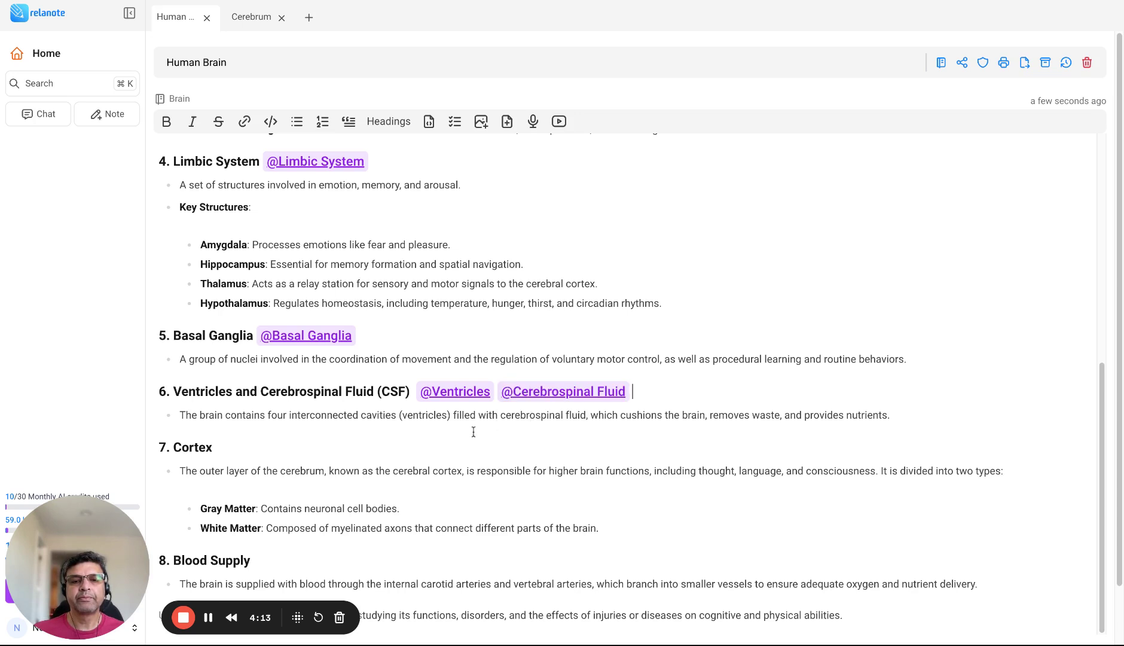
pyautogui.click(290, 448)
pyautogui.write('@Copr')
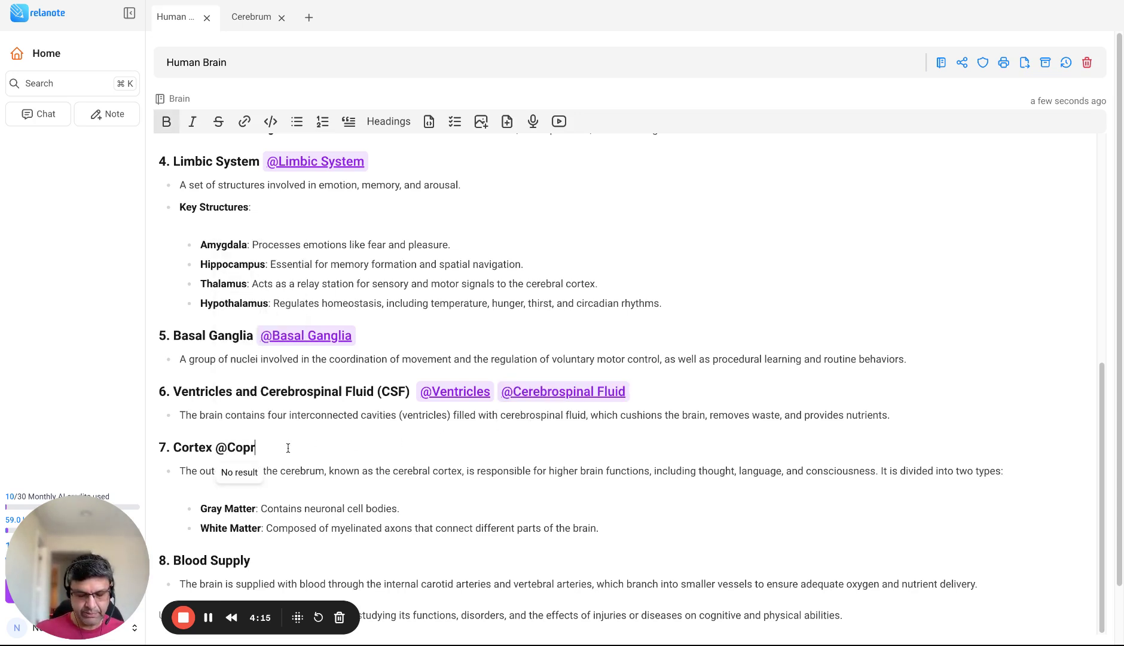
pyautogui.write('tex')
pyautogui.press('BackSpace')
pyautogui.press('BackSpace')
pyautogui.press('BackSpace')
pyautogui.press('BackSpace')
pyautogui.press('BackSpace')
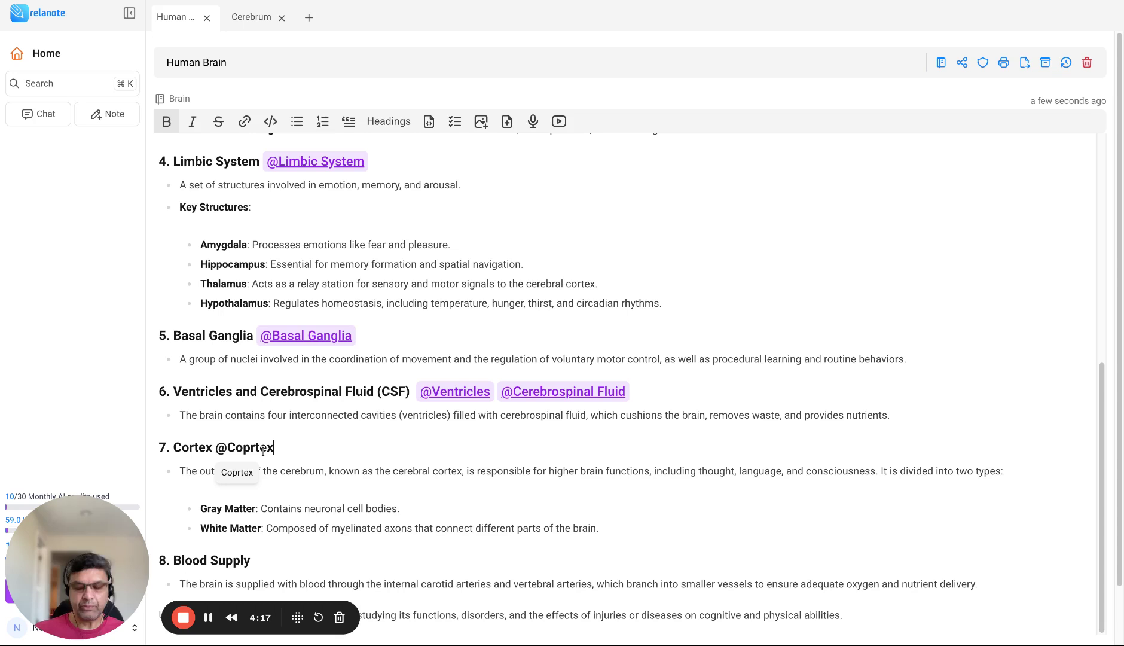
pyautogui.write('rtex')
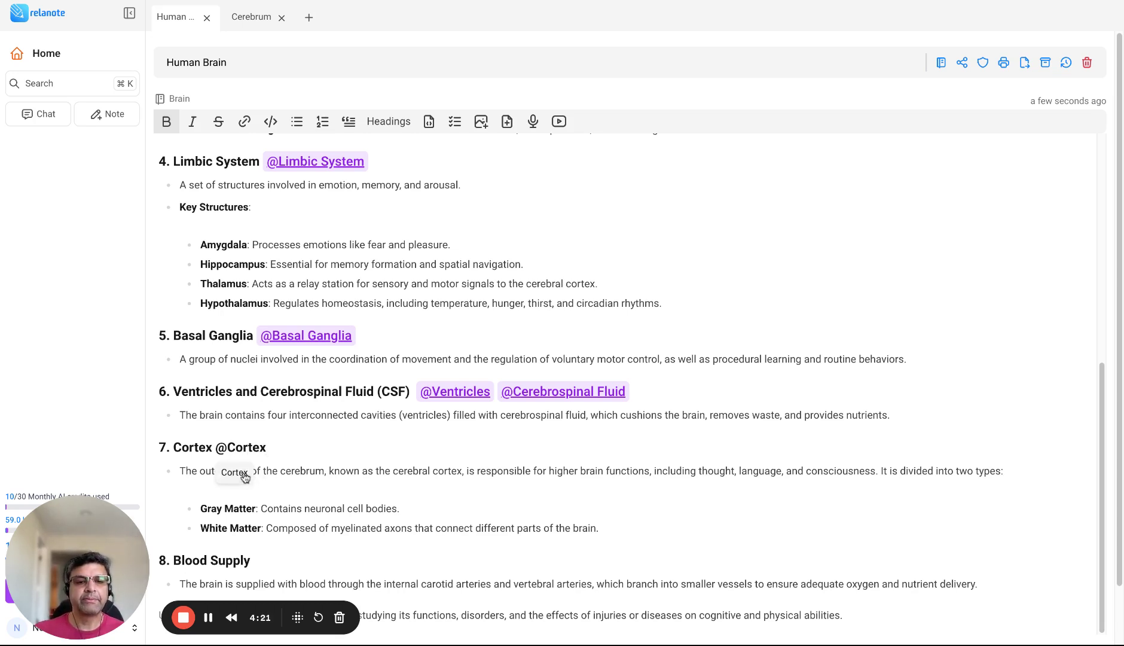
pyautogui.click(246, 476)
pyautogui.scroll(-1, 274, 521)
pyautogui.click(271, 502)
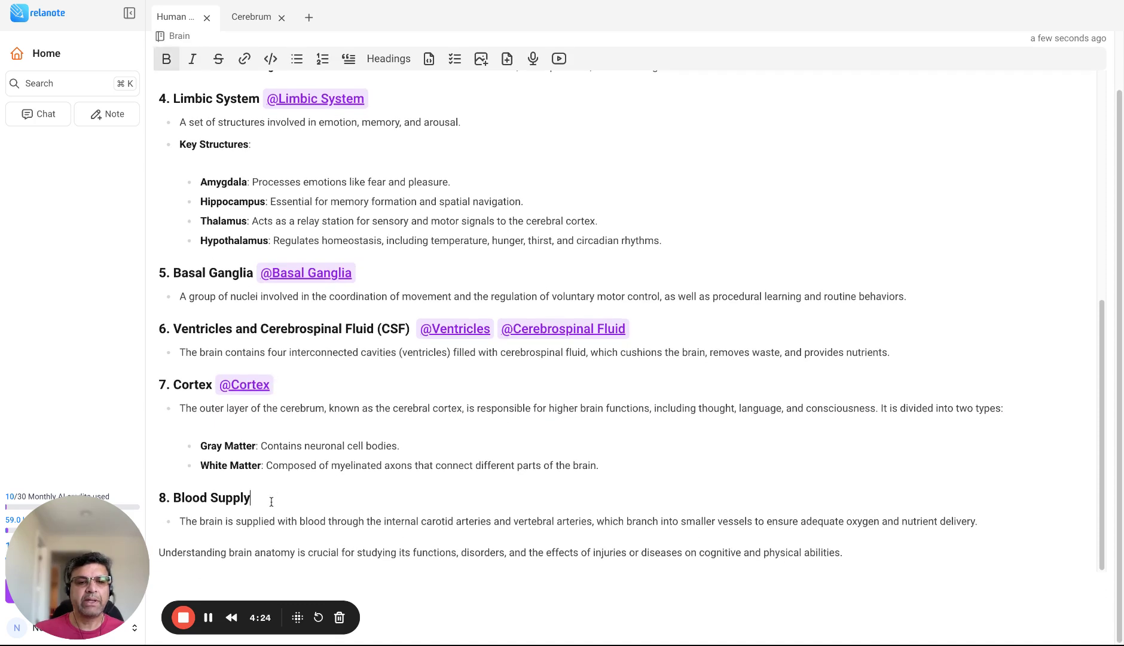
pyautogui.write('@Bloo')
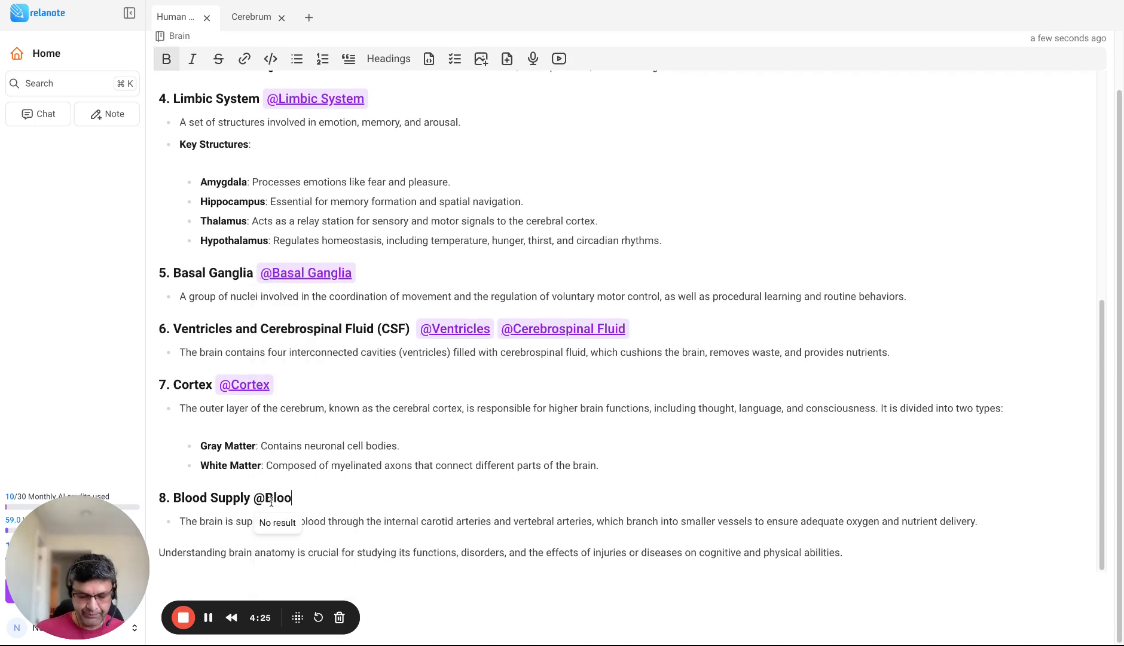
pyautogui.write('d Supply')
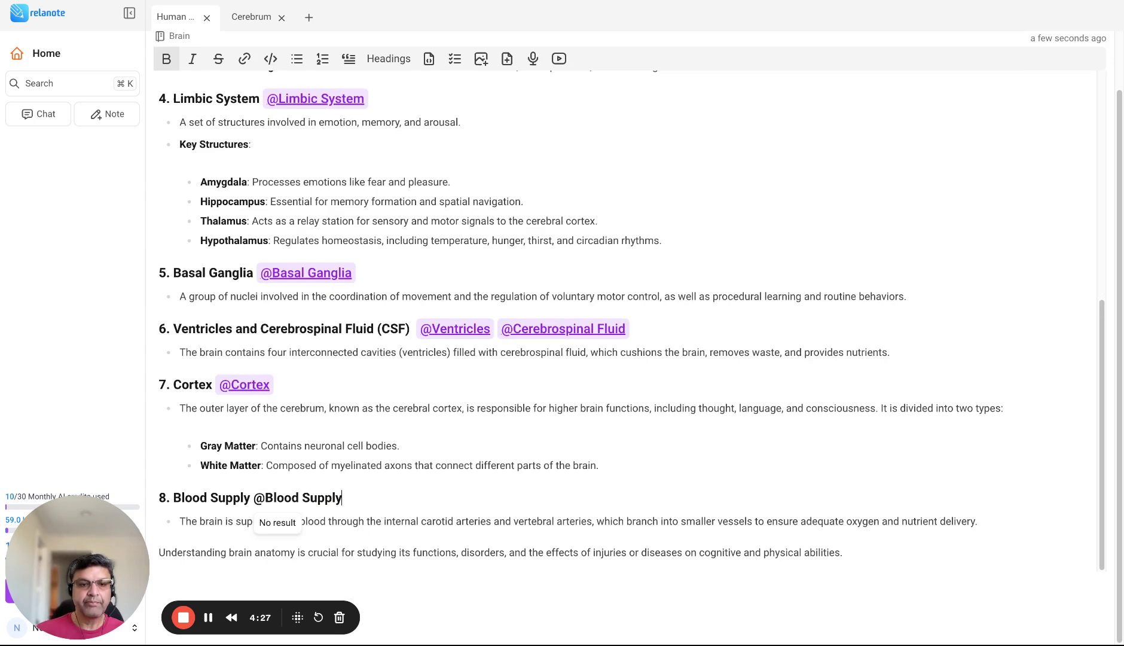
pyautogui.click(283, 523)
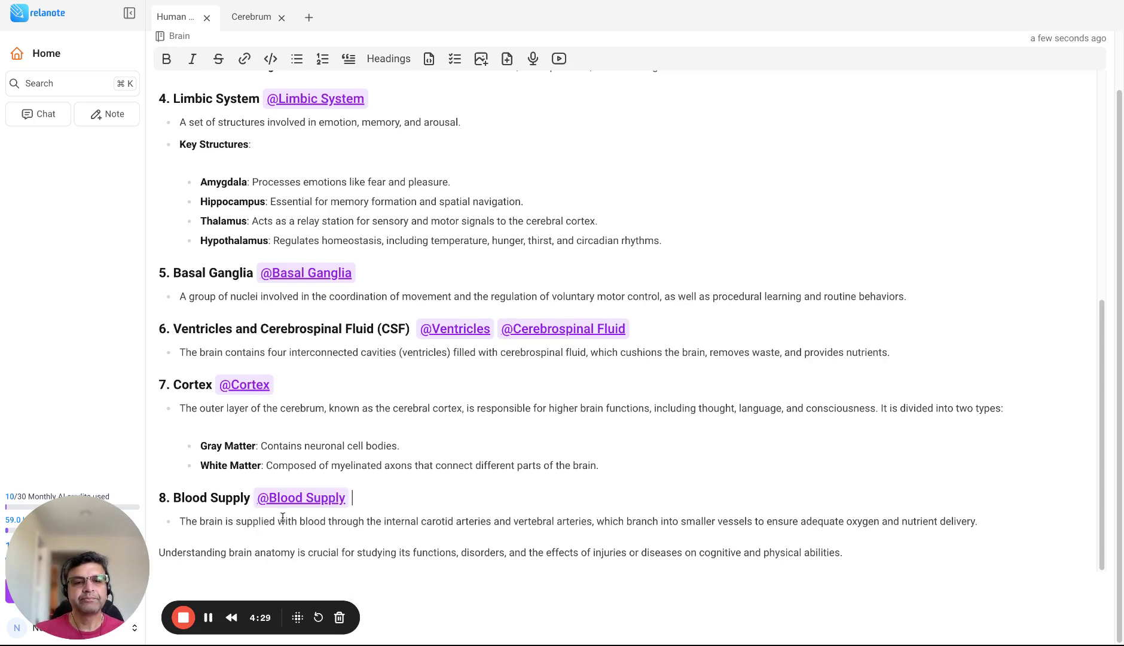
pyautogui.scroll(4, 454, 461)
pyautogui.scroll(-1, 408, 436)
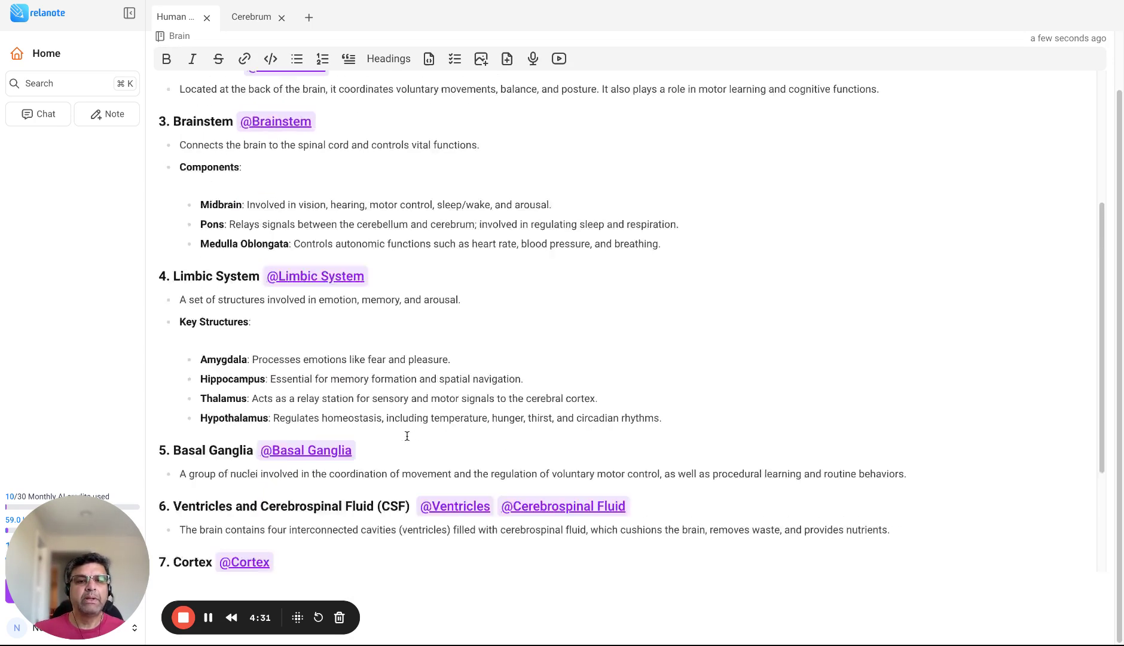
pyautogui.scroll(4, 406, 430)
pyautogui.scroll(1, 405, 429)
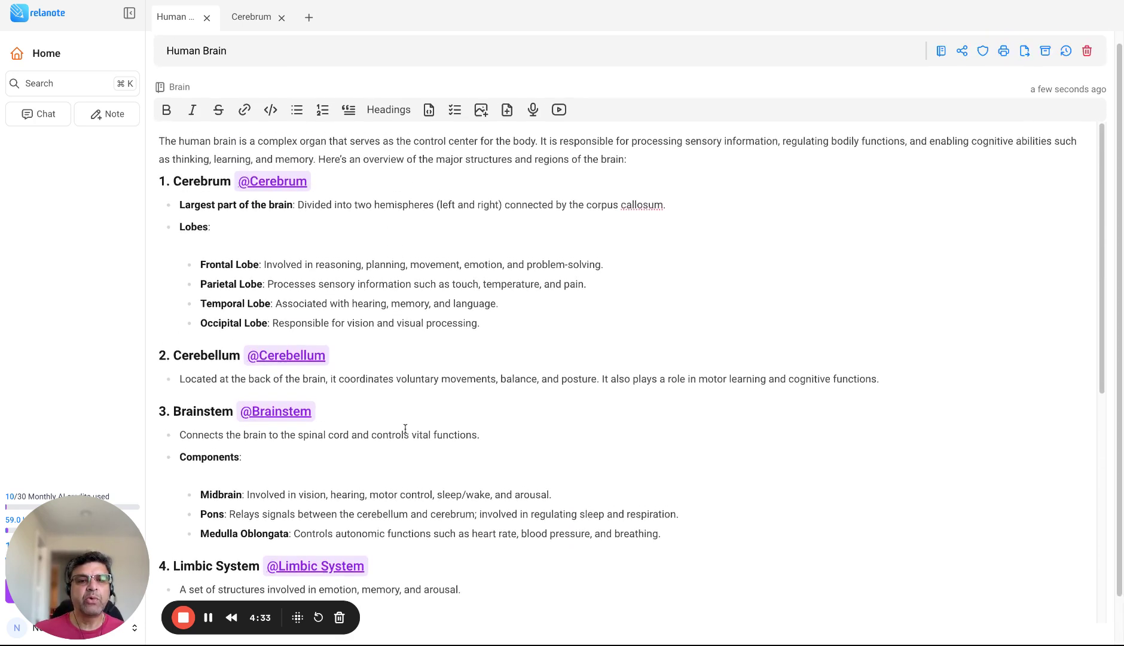
# Open the Brainstem note and insert AI-written text generated from the prompt 'Brainstem'
pyautogui.click(202, 276)
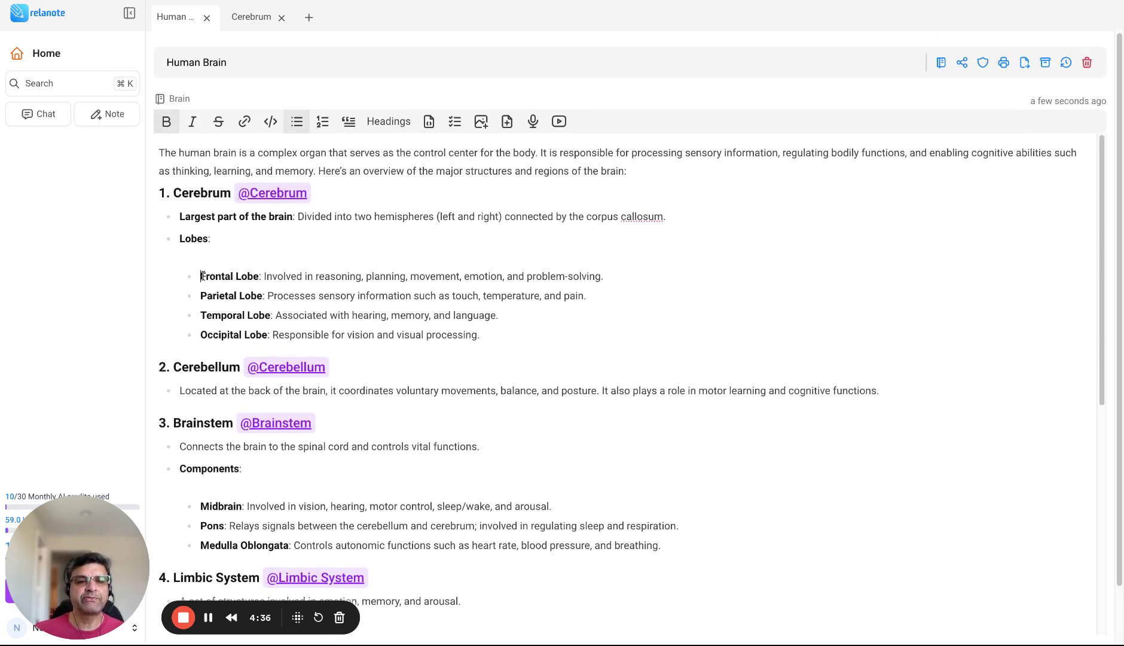
pyautogui.scroll(-2, 216, 369)
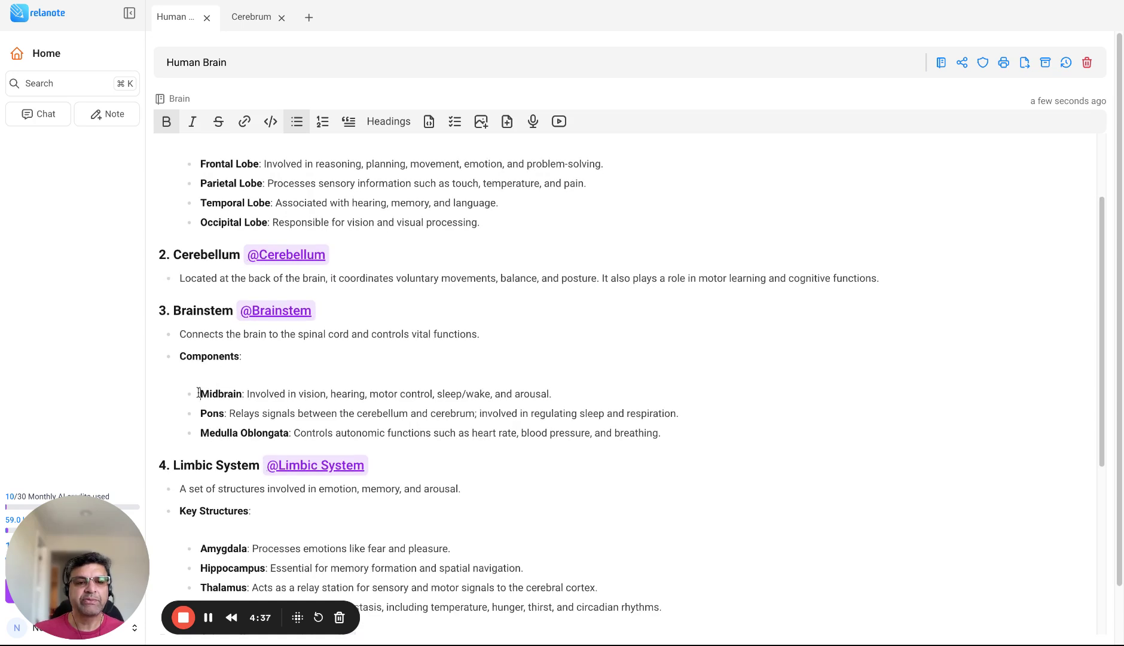
pyautogui.click(279, 315)
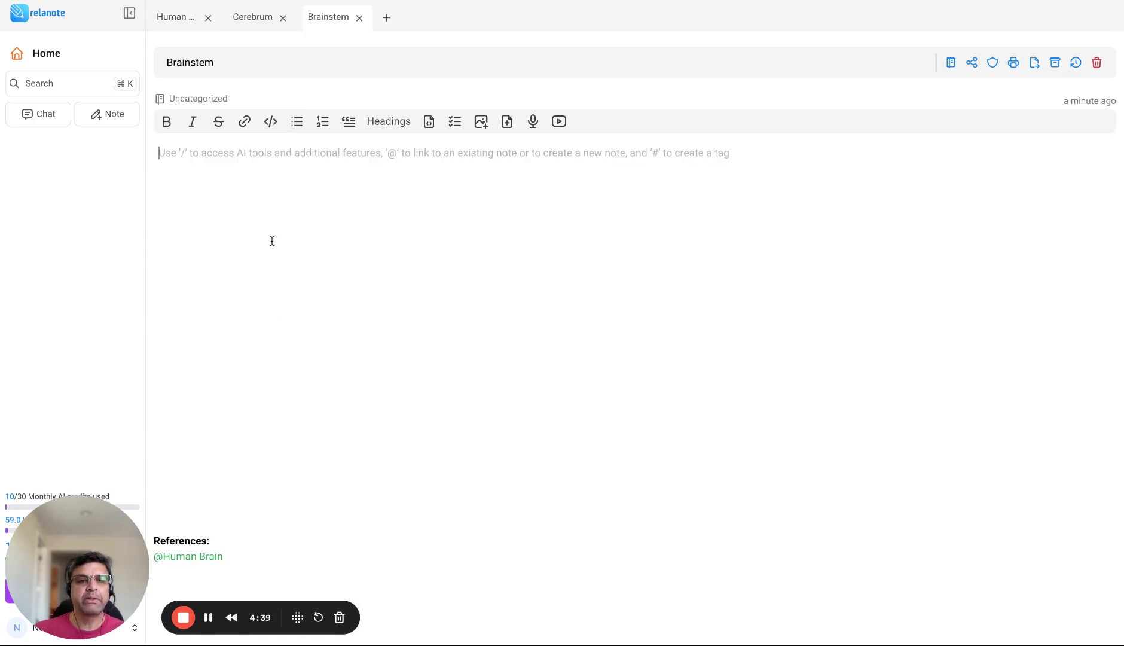
pyautogui.write('/')
pyautogui.click(265, 177)
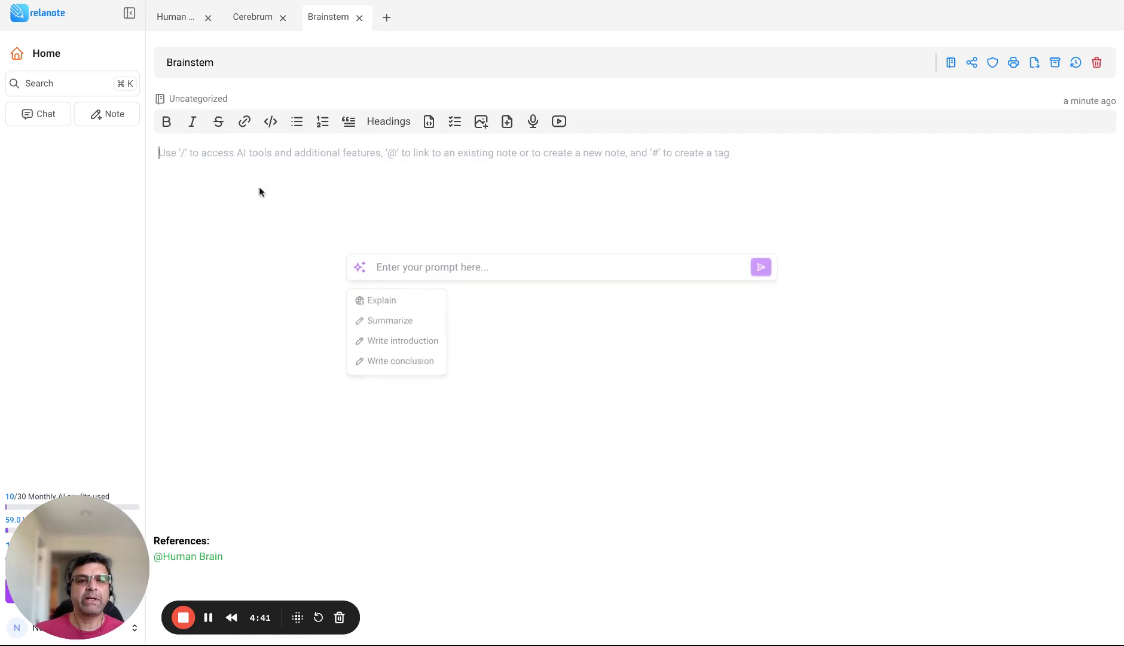
pyautogui.write('Brainste')
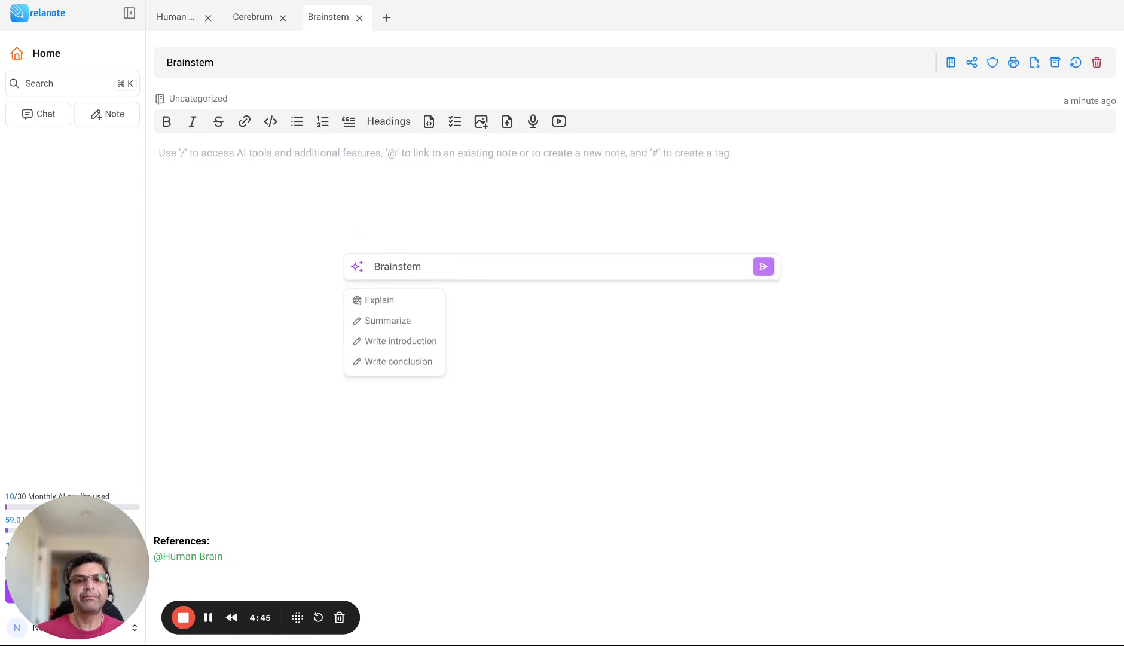
pyautogui.write('m')
pyautogui.click(764, 266)
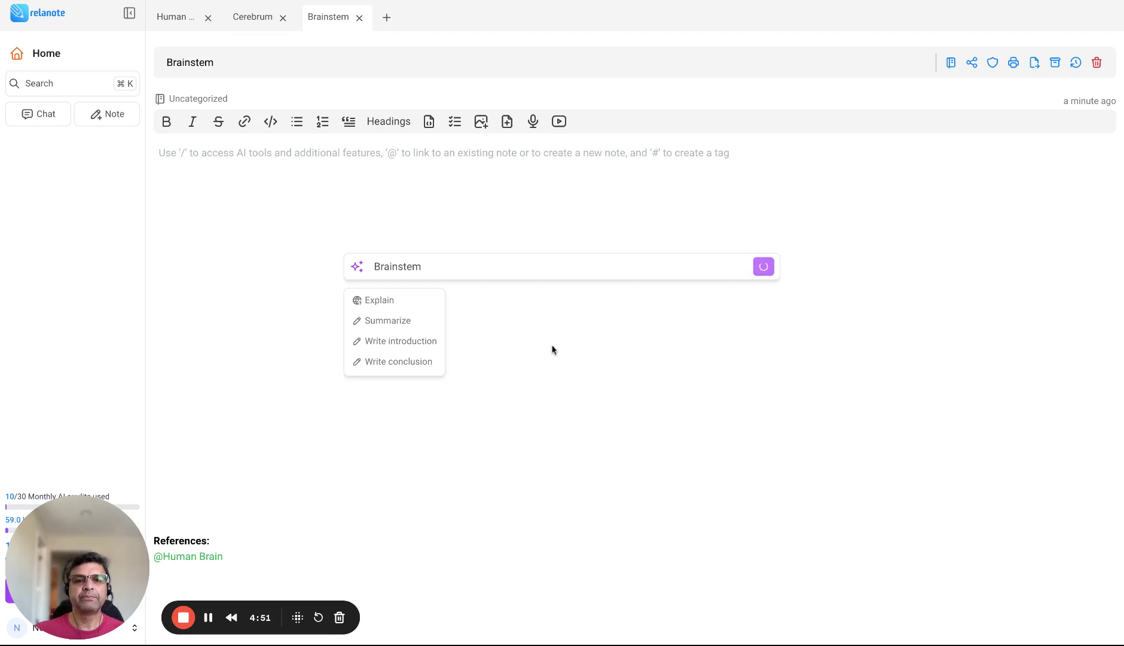
pyautogui.click(381, 458)
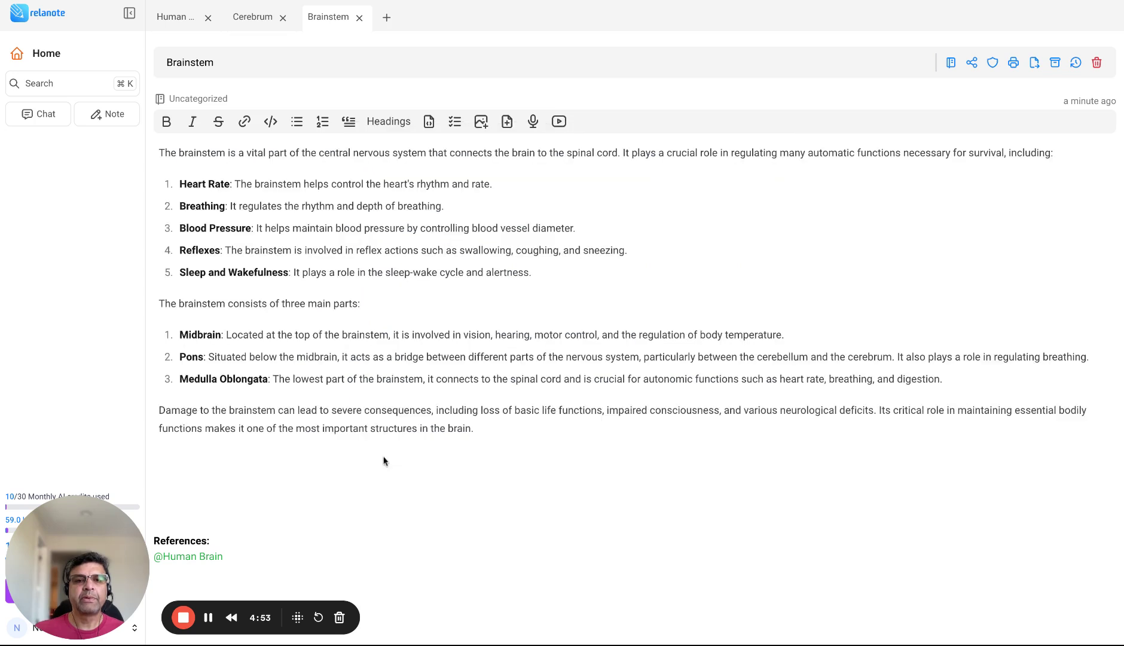
# Go back to the Human Brain note
pyautogui.click(176, 334)
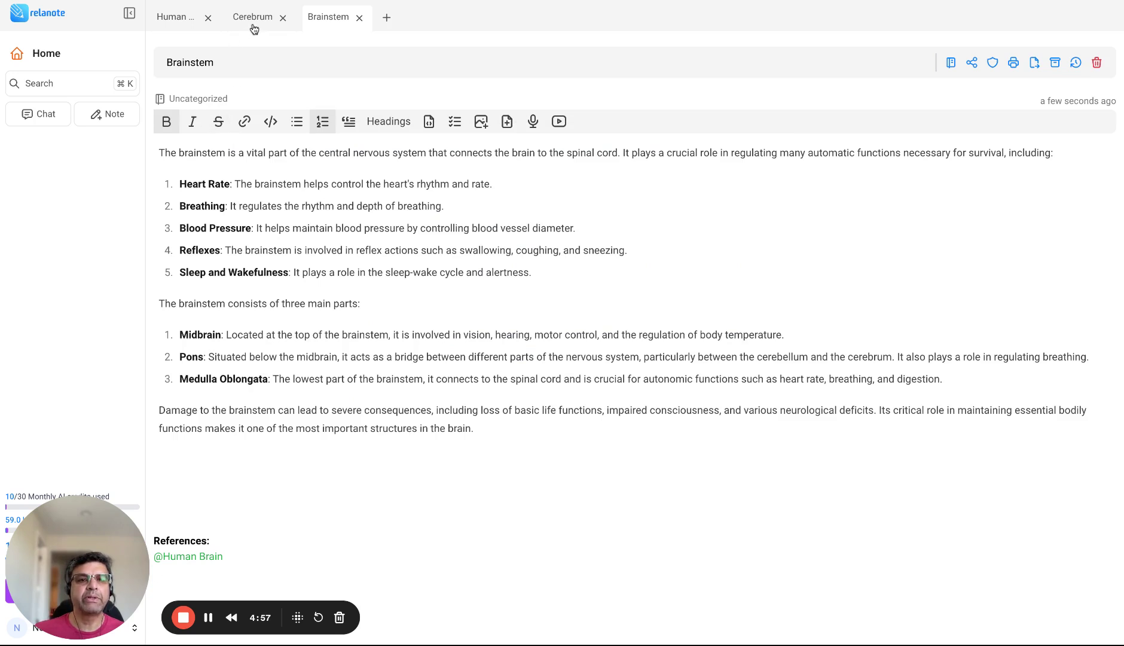
pyautogui.click(170, 24)
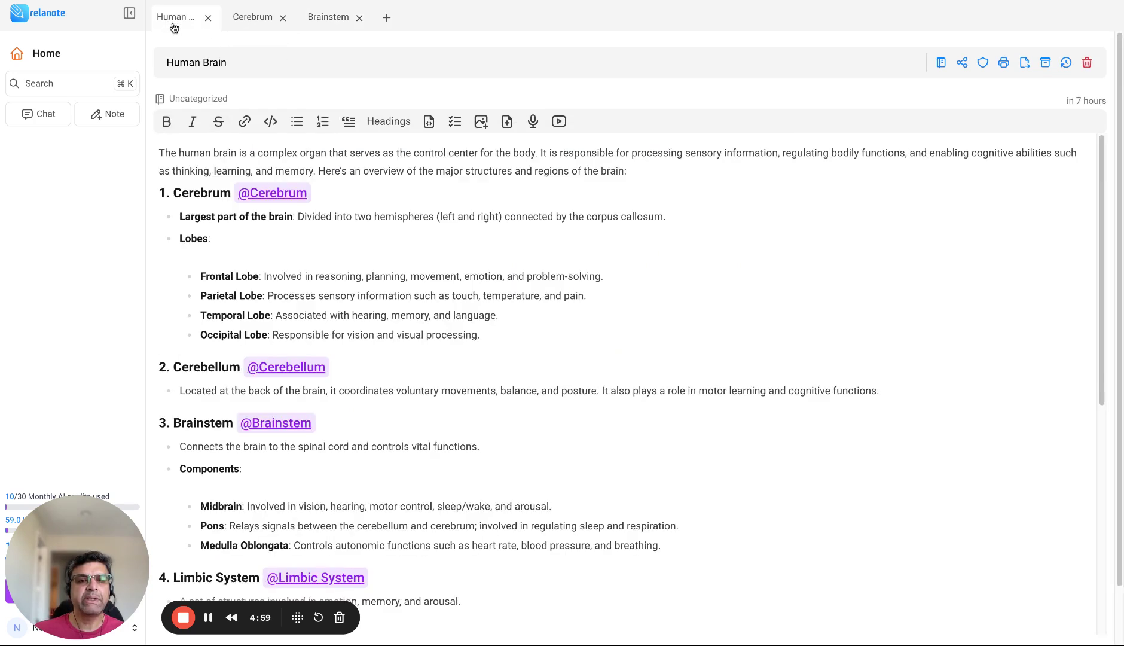
pyautogui.scroll(-2, 220, 325)
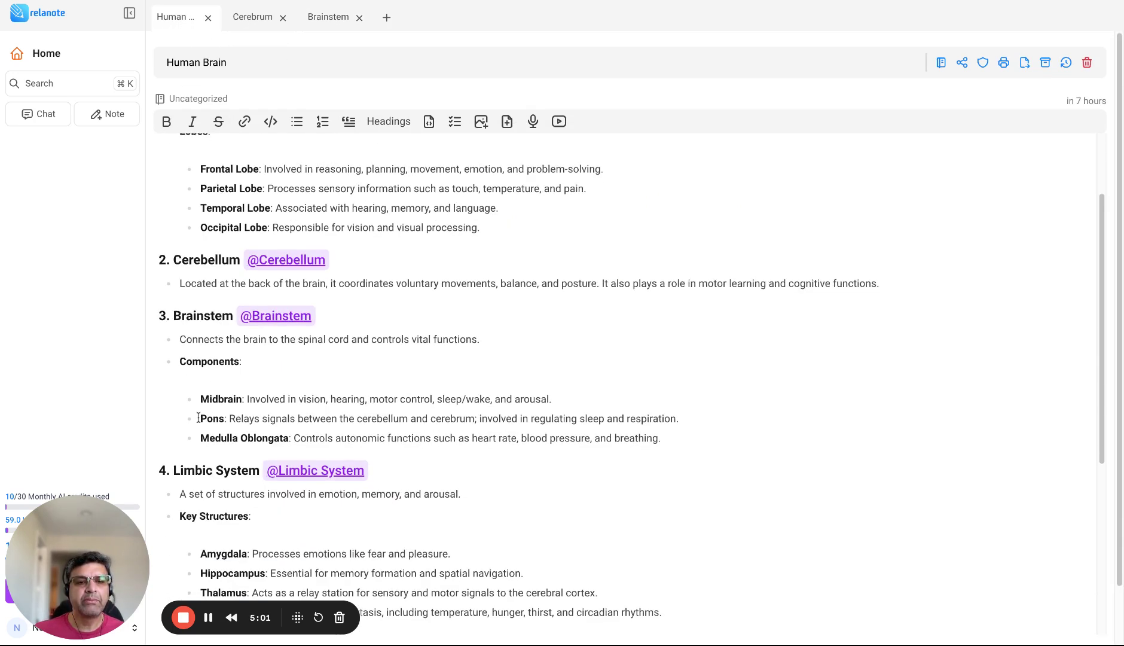
pyautogui.click(331, 19)
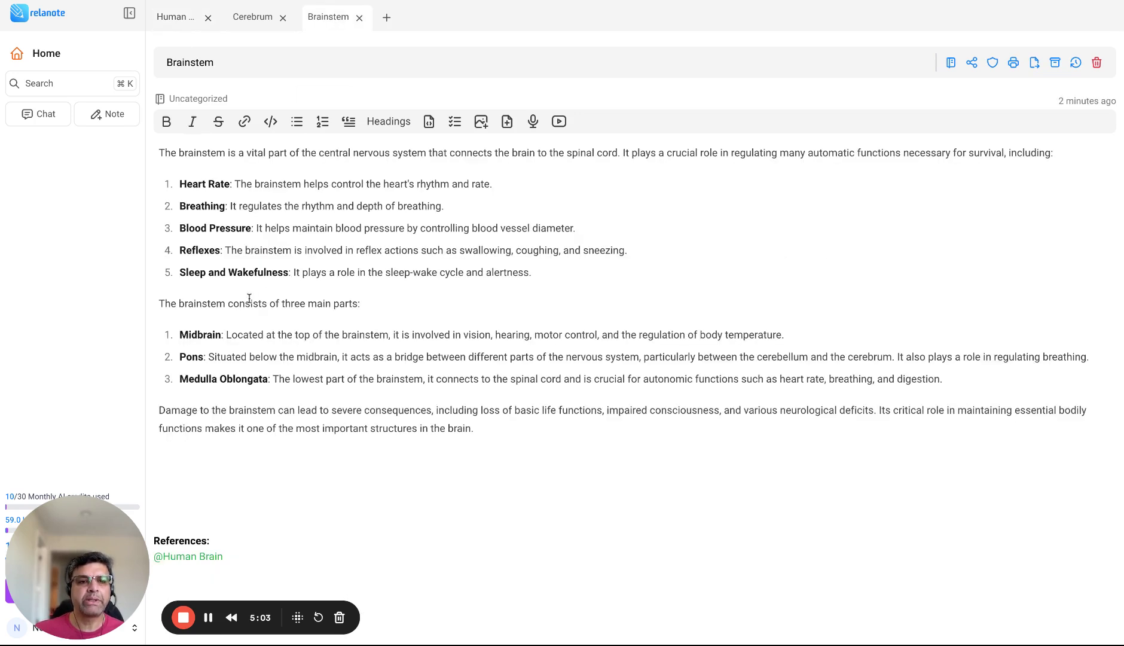
pyautogui.click(843, 344)
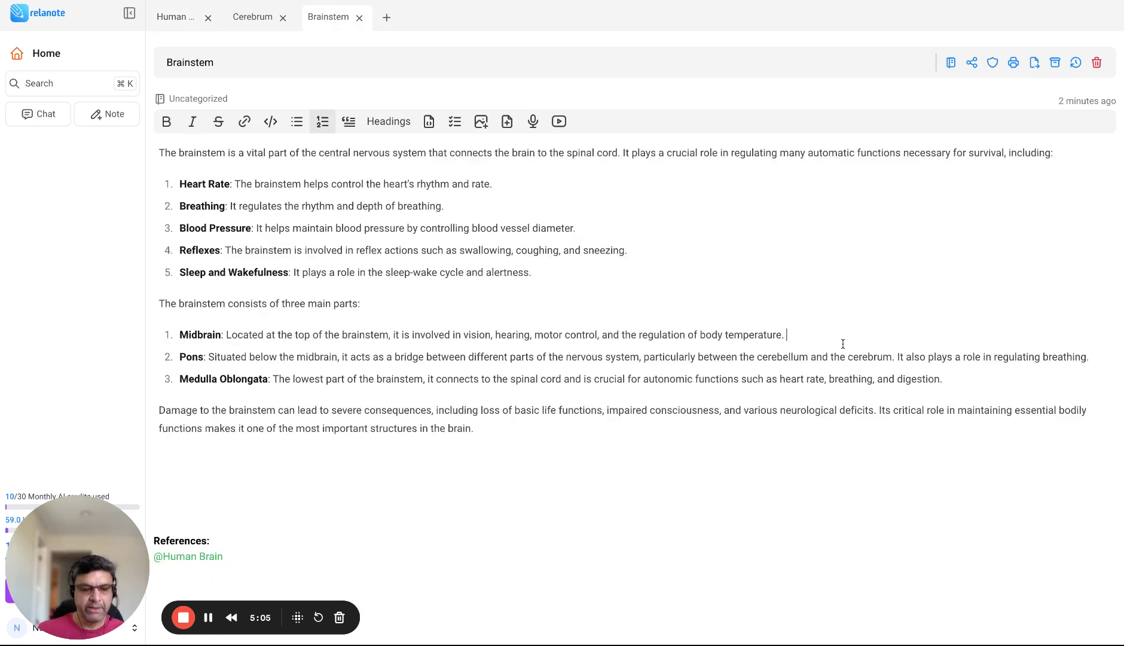
pyautogui.write('@Mi')
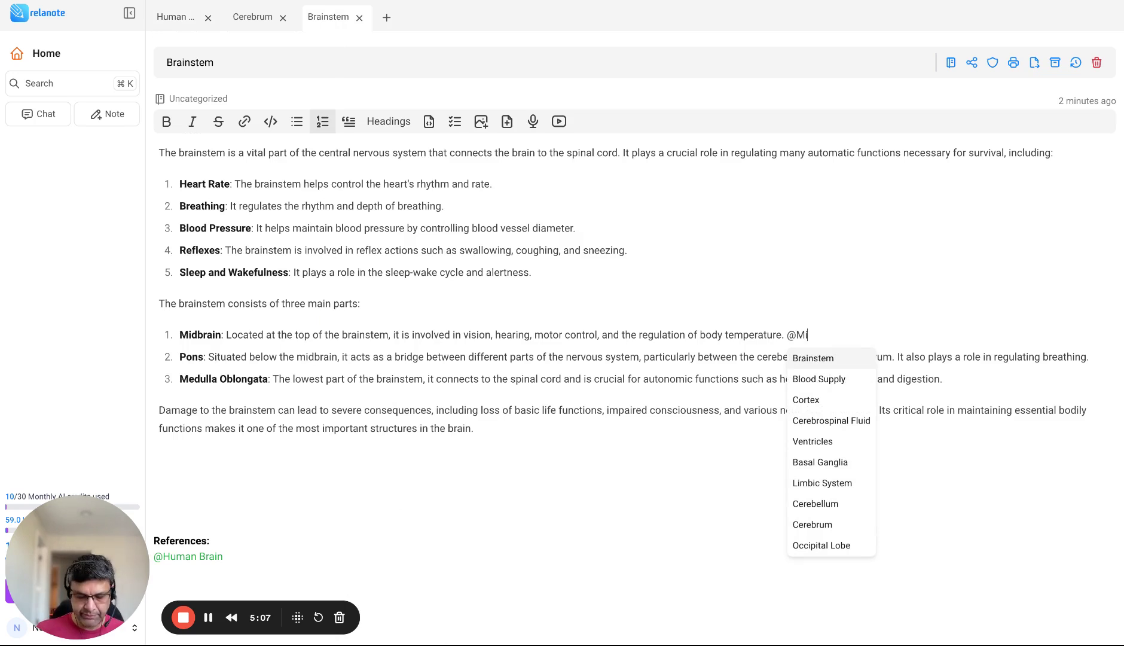
pyautogui.write('dbrain')
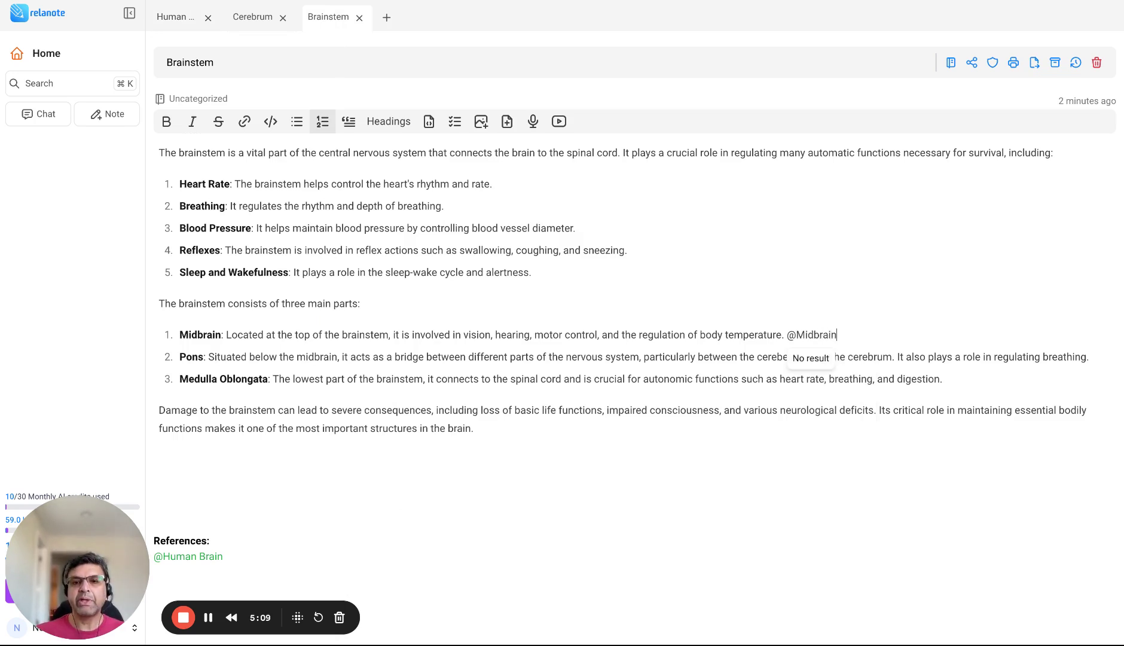
pyautogui.click(821, 354)
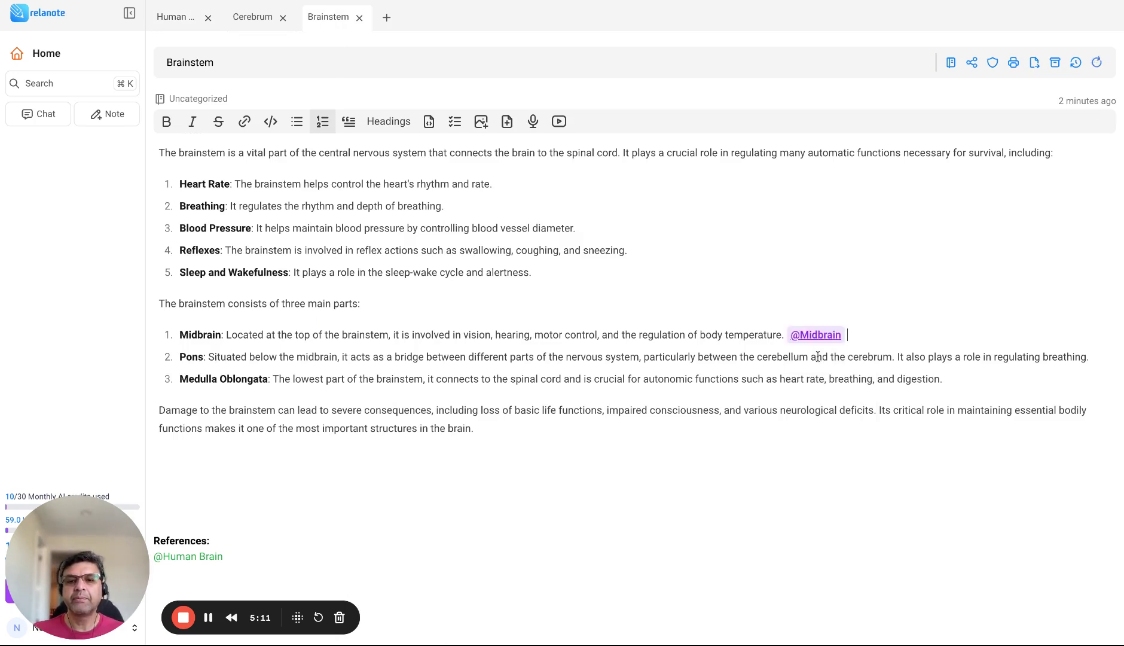
pyautogui.click(1105, 360)
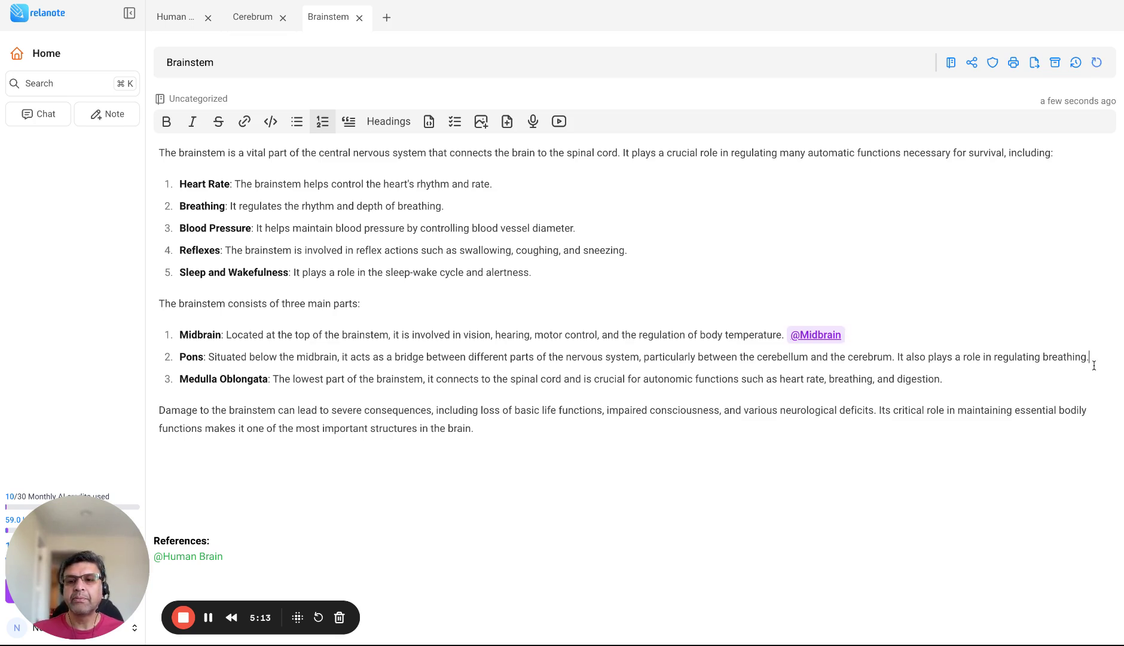
pyautogui.write('@Poi')
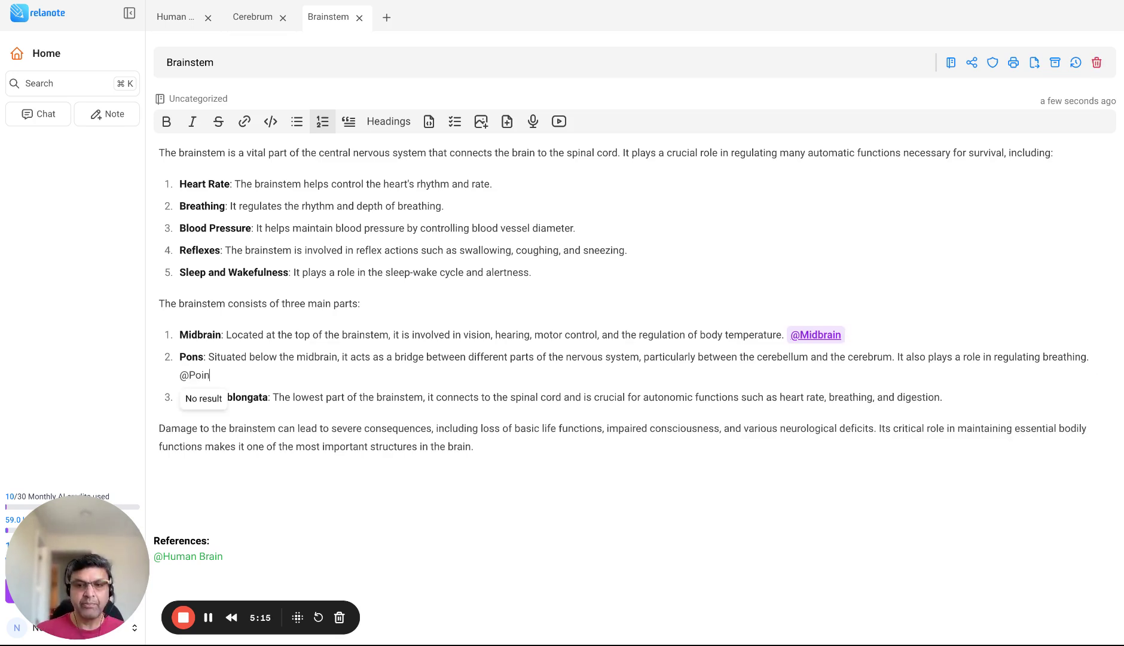
pyautogui.write('n')
pyautogui.press('BackSpace')
pyautogui.press('BackSpace')
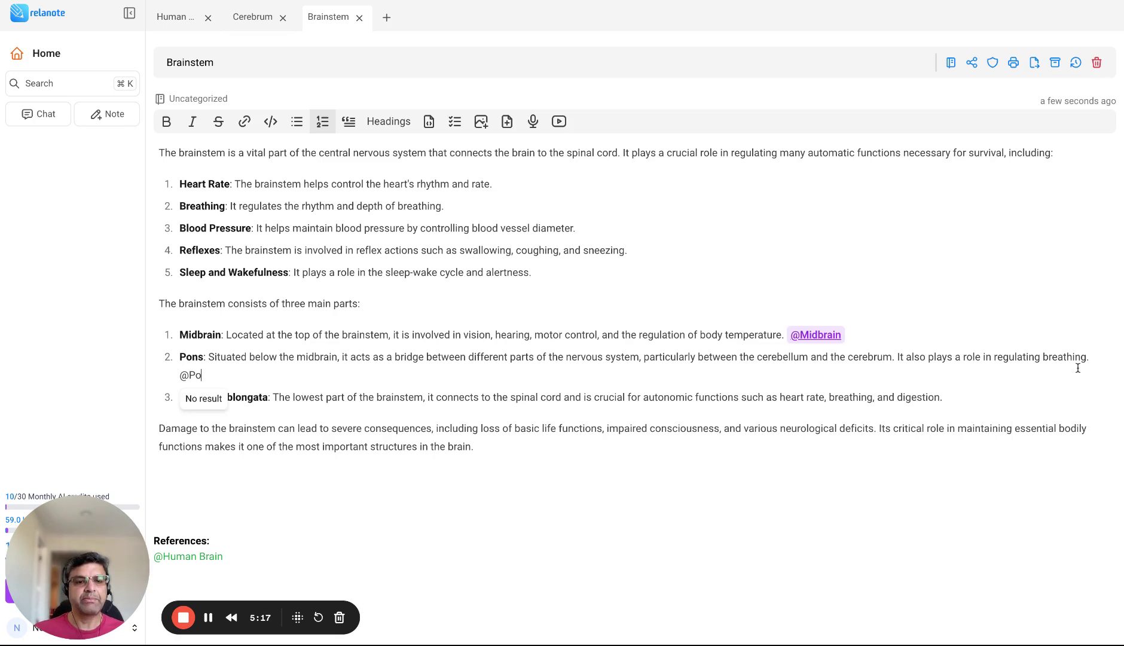
pyautogui.write('ns')
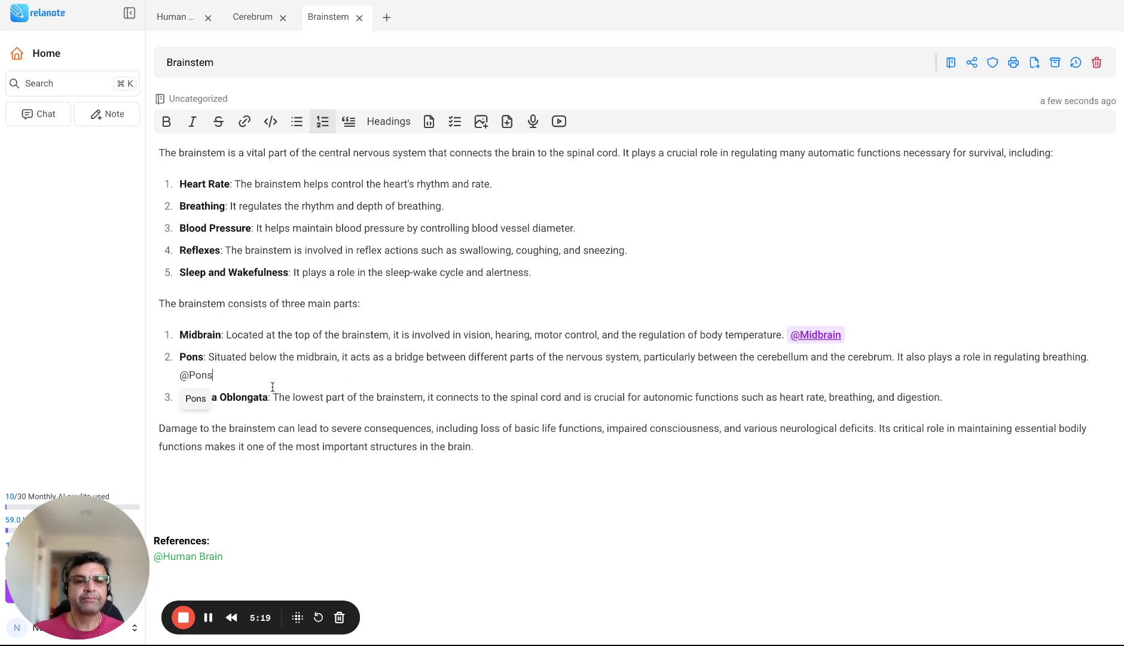
pyautogui.press('Return')
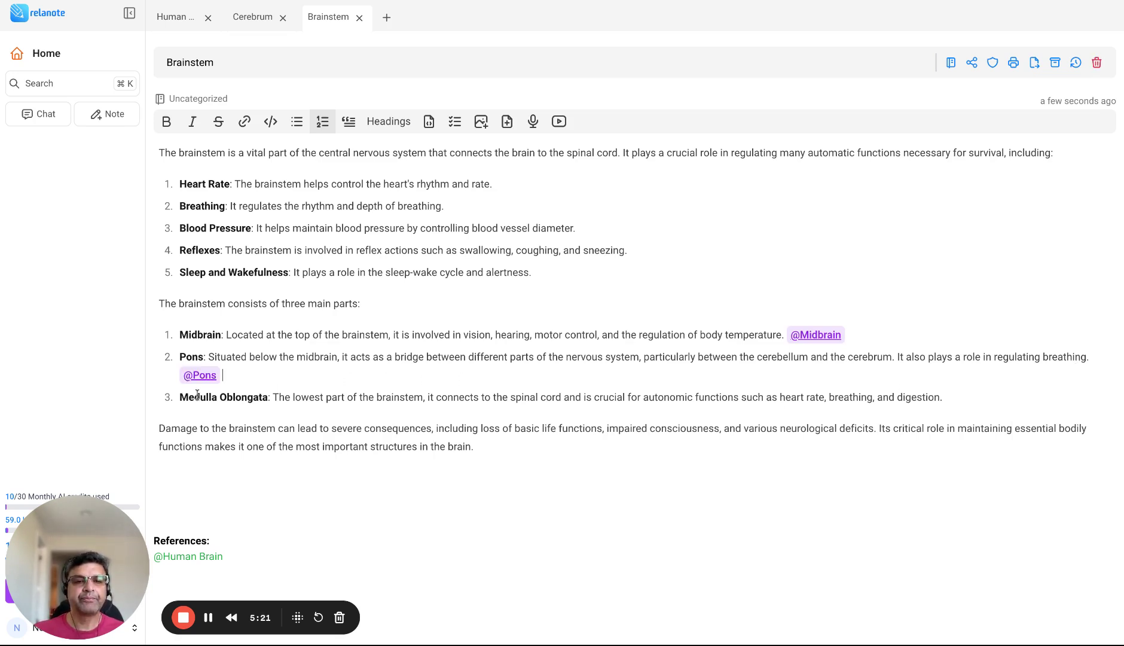
pyautogui.click(961, 399)
pyautogui.write('@Me')
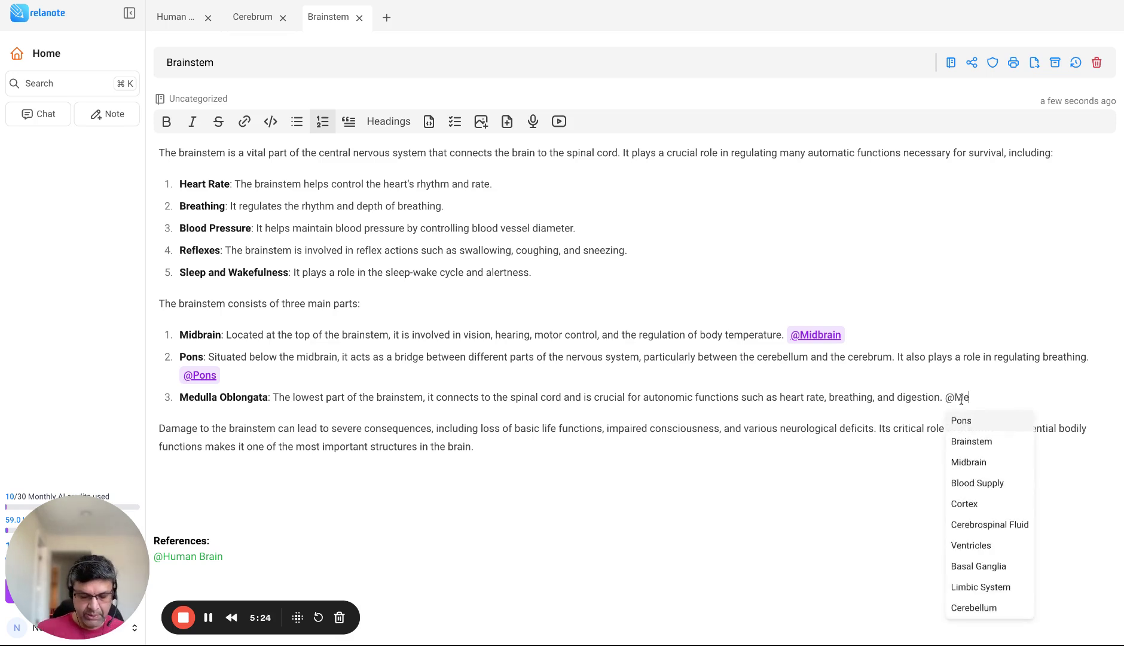
pyautogui.write('dulla Ob')
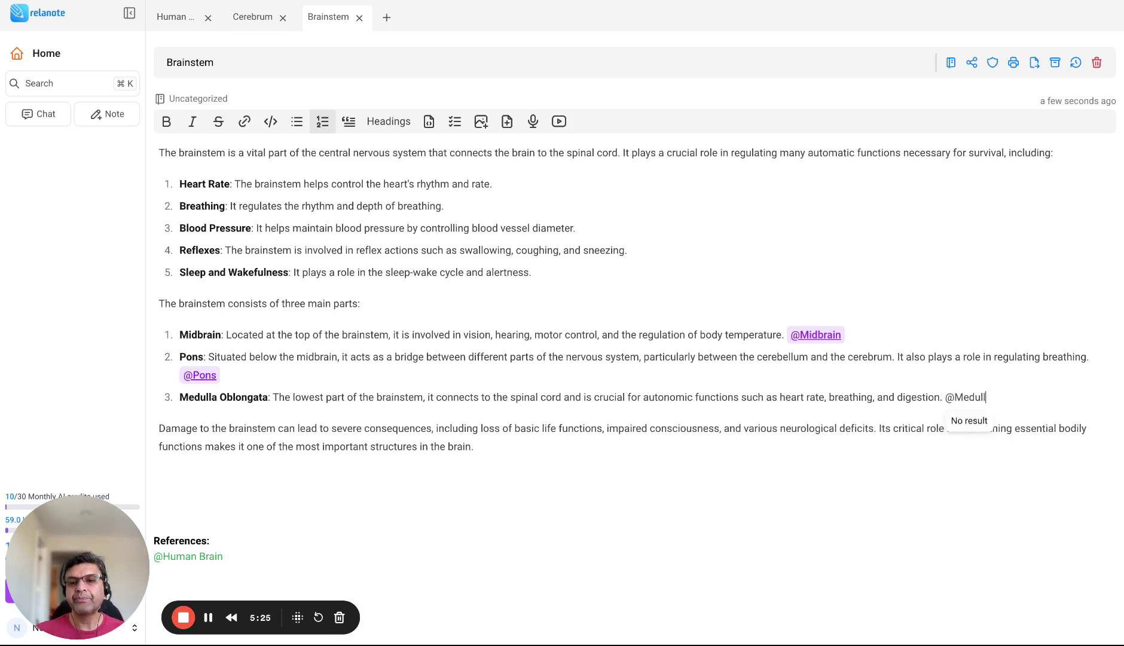
pyautogui.write('long')
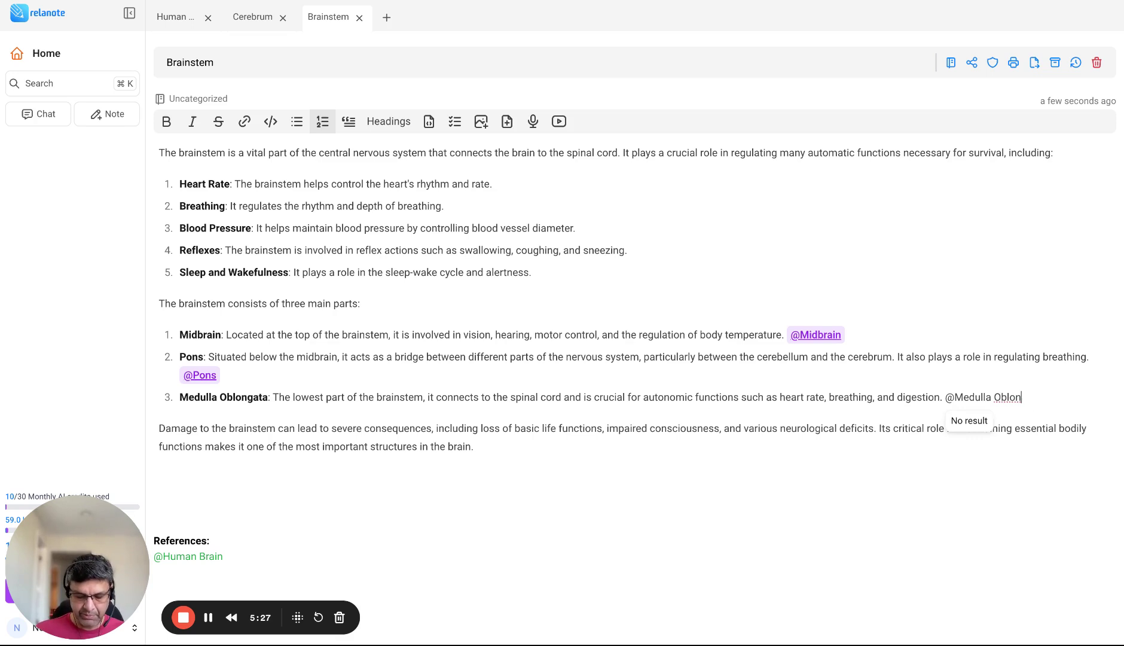
pyautogui.press('BackSpace')
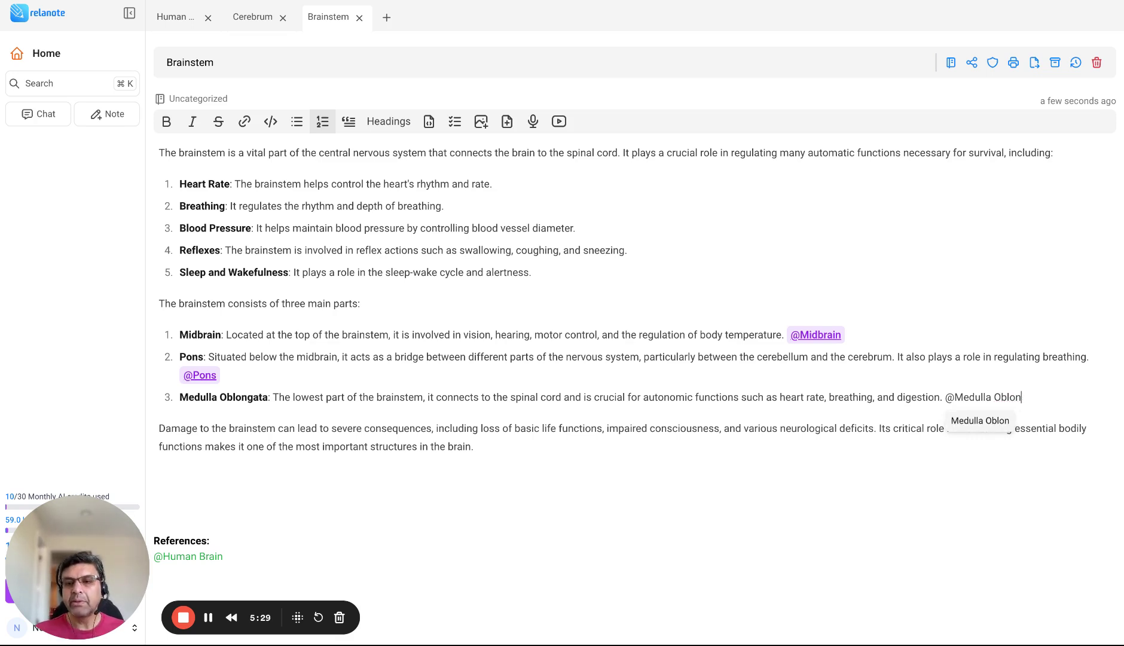
pyautogui.write('ata')
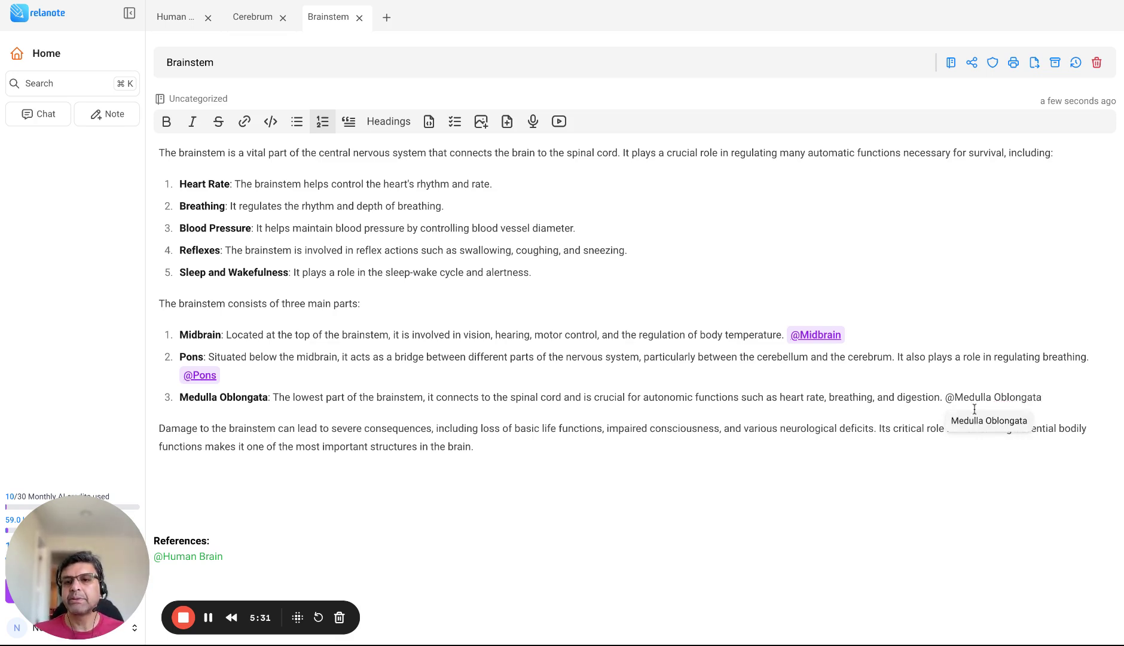
pyautogui.click(969, 425)
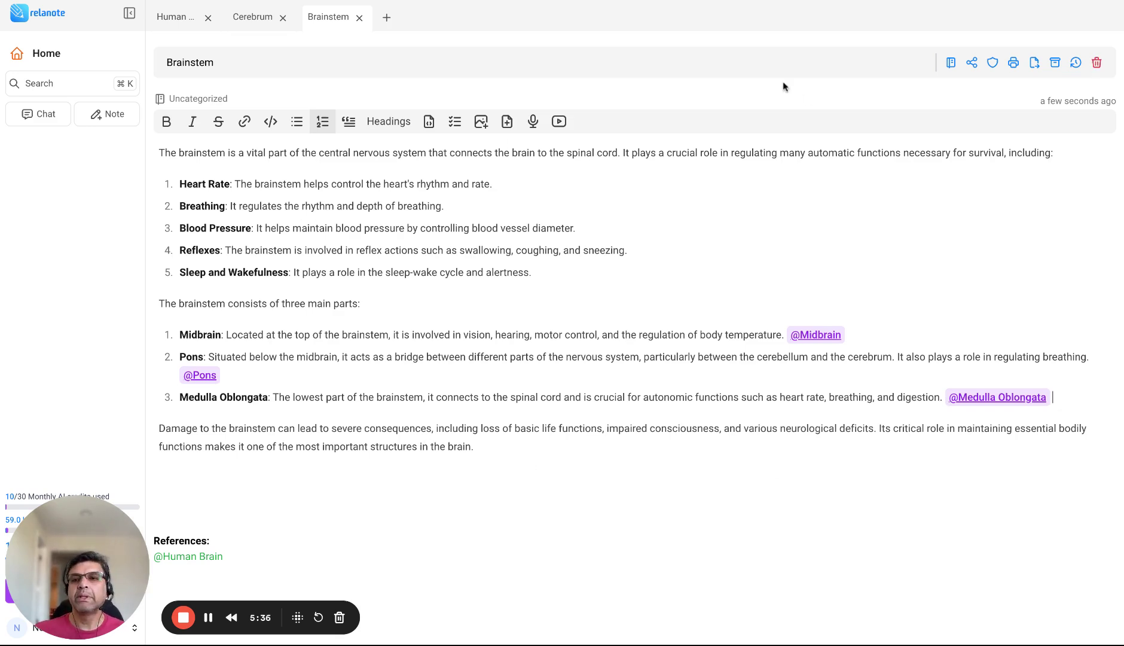
# Move the Brainstem note into the Brain notebook and save it
pyautogui.click(951, 63)
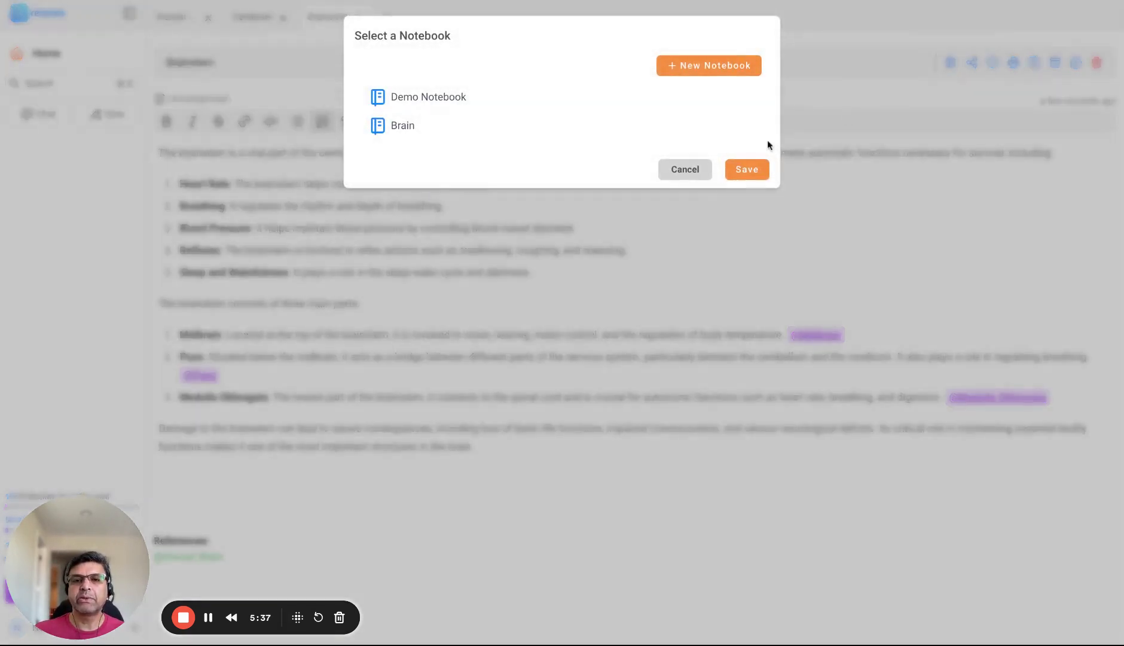
pyautogui.click(455, 135)
pyautogui.click(743, 176)
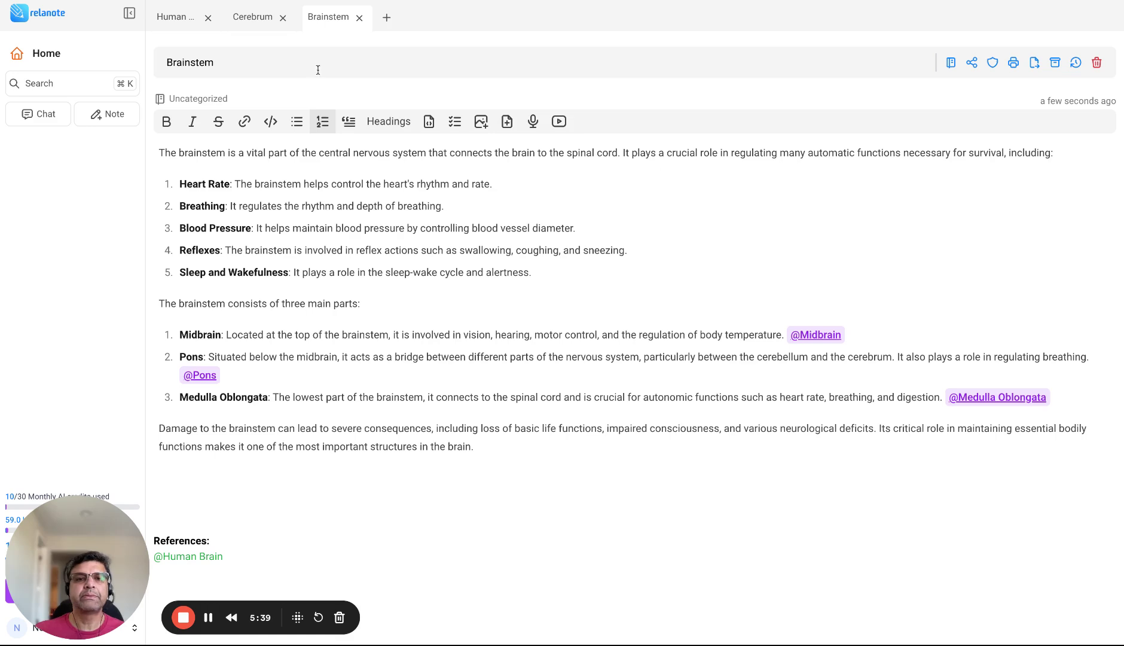
# Go from the Cerebrum note back to the Human Brain note and scroll through it
pyautogui.click(259, 22)
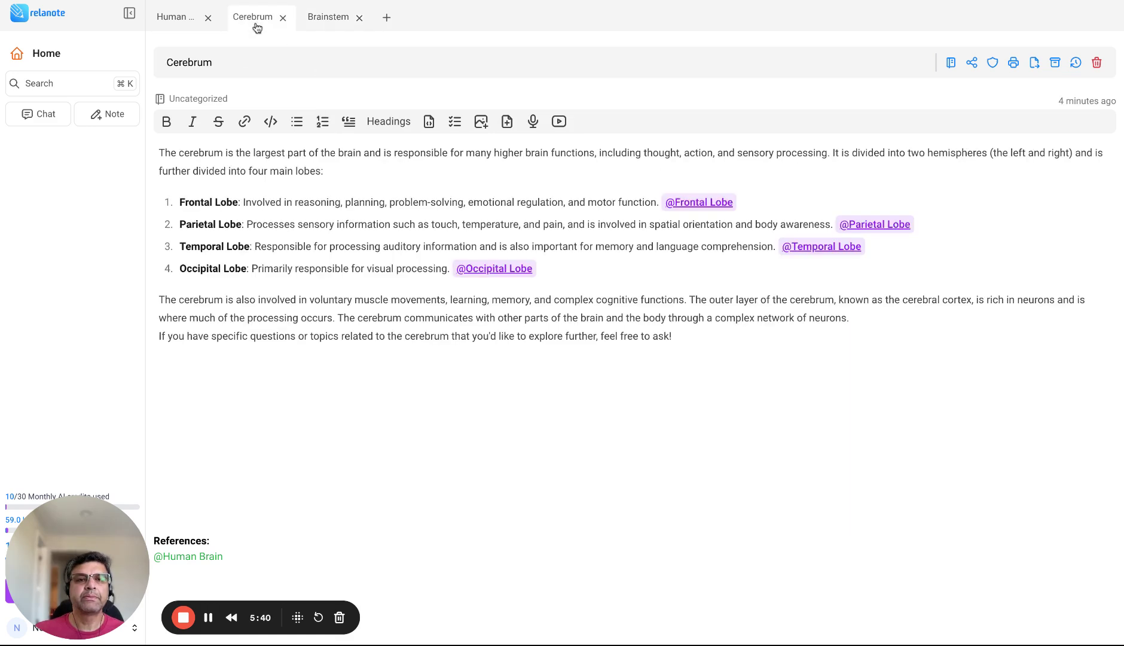
pyautogui.click(177, 22)
pyautogui.scroll(-3, 311, 358)
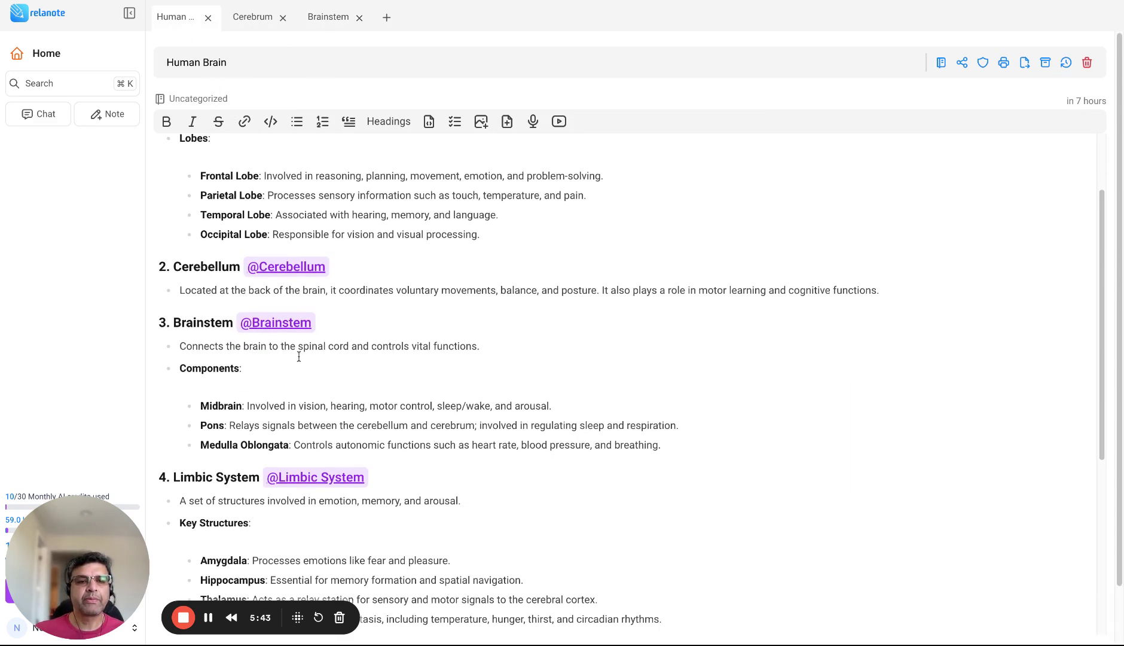
pyautogui.scroll(-1, 299, 356)
pyautogui.scroll(3, 296, 359)
pyautogui.scroll(-3, 293, 361)
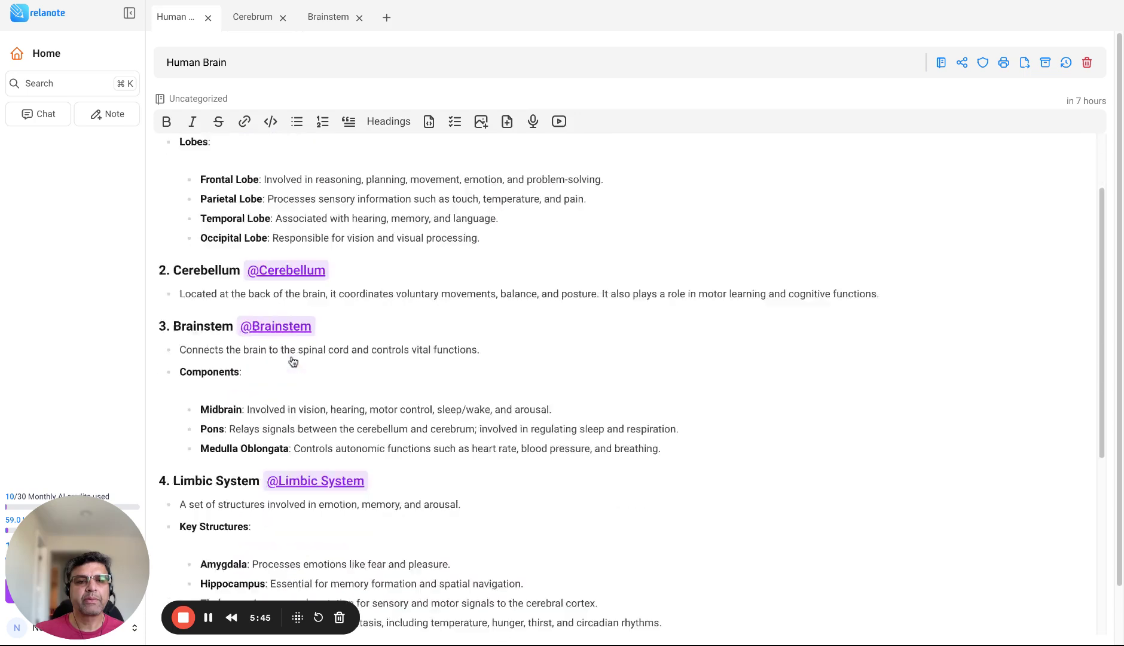
pyautogui.scroll(-4, 293, 361)
pyautogui.scroll(4, 290, 346)
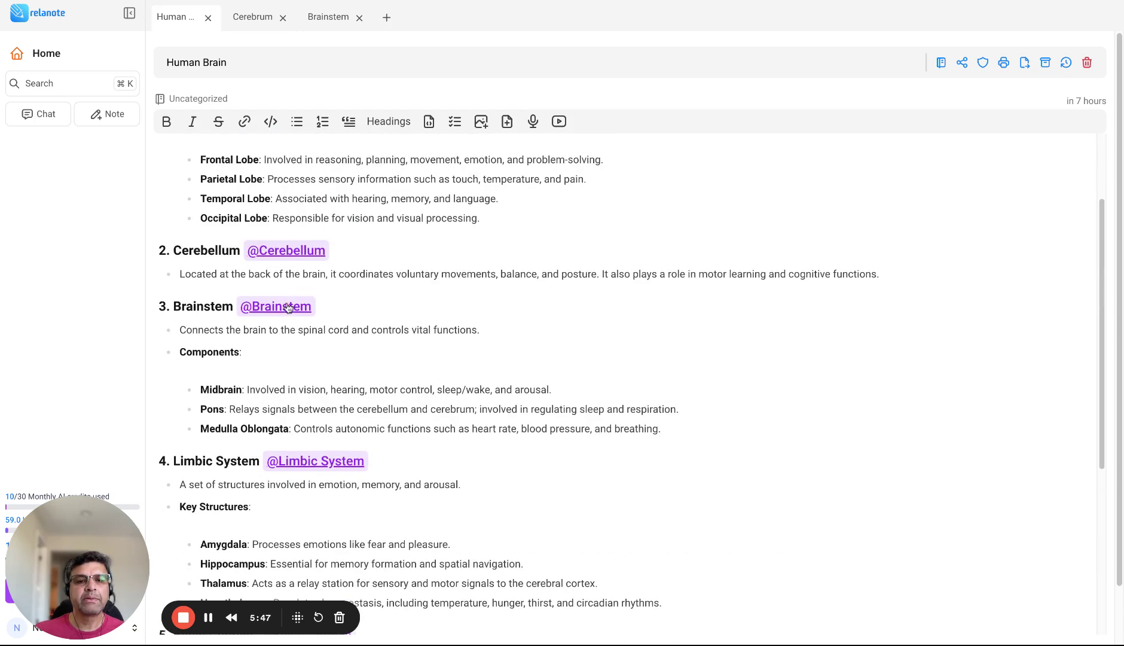
# Open the linked Cerebellum note and accept AI text generated from the prompt 'Cerebellum'
pyautogui.click(288, 250)
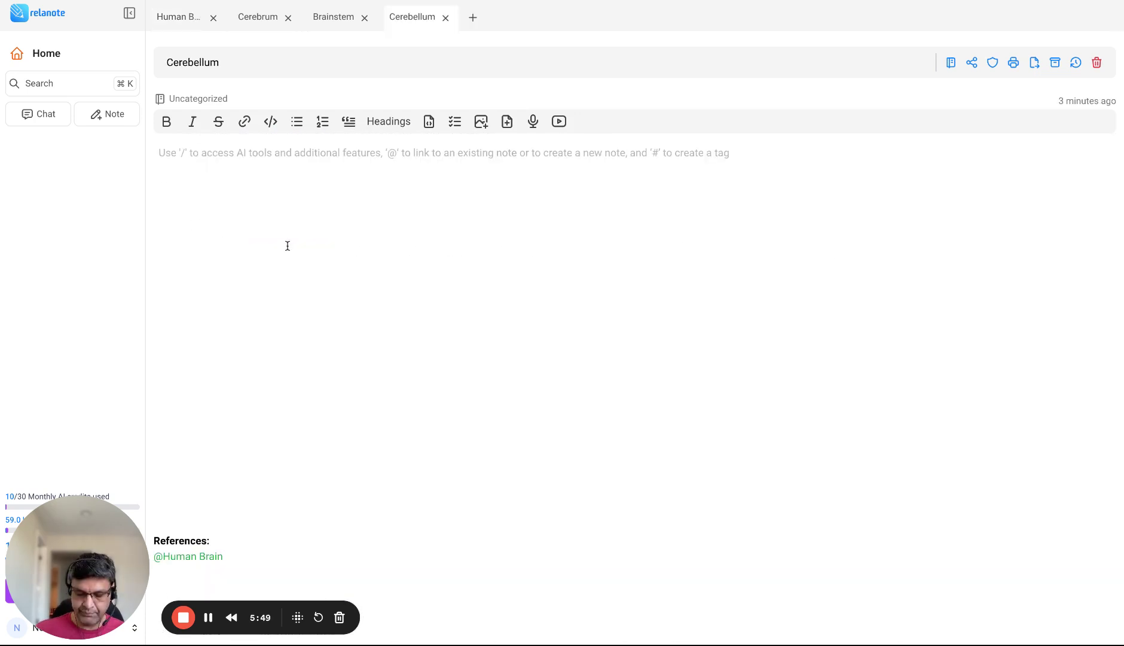
pyautogui.write('/')
pyautogui.click(263, 184)
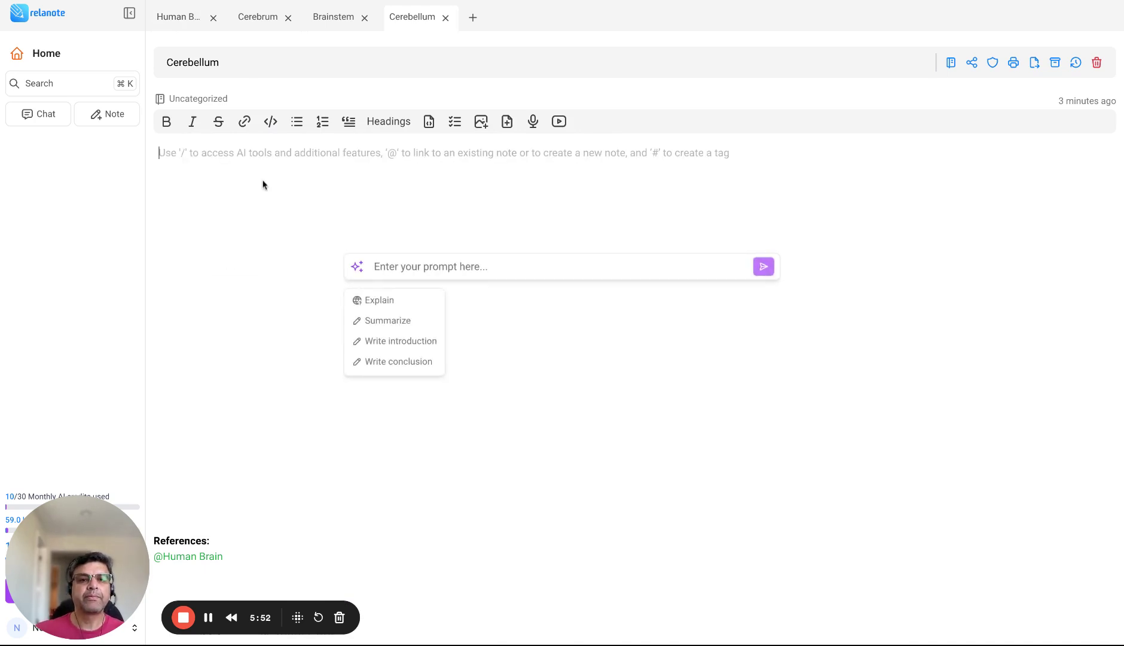
pyautogui.write('Cerebell')
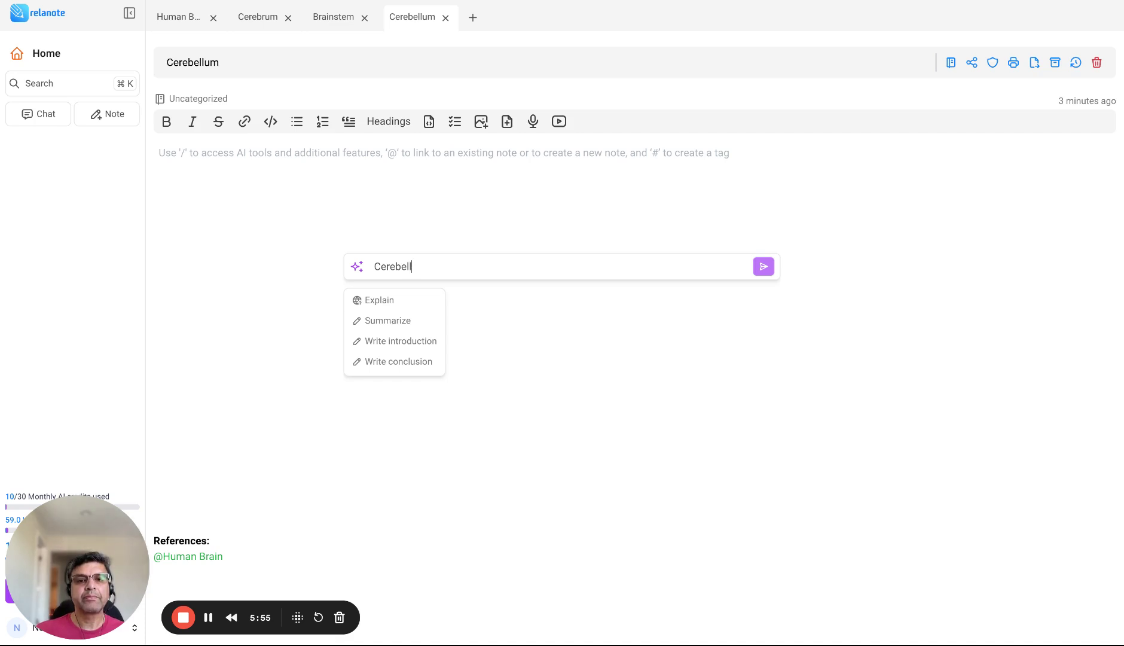
pyautogui.write('um')
pyautogui.press('Return')
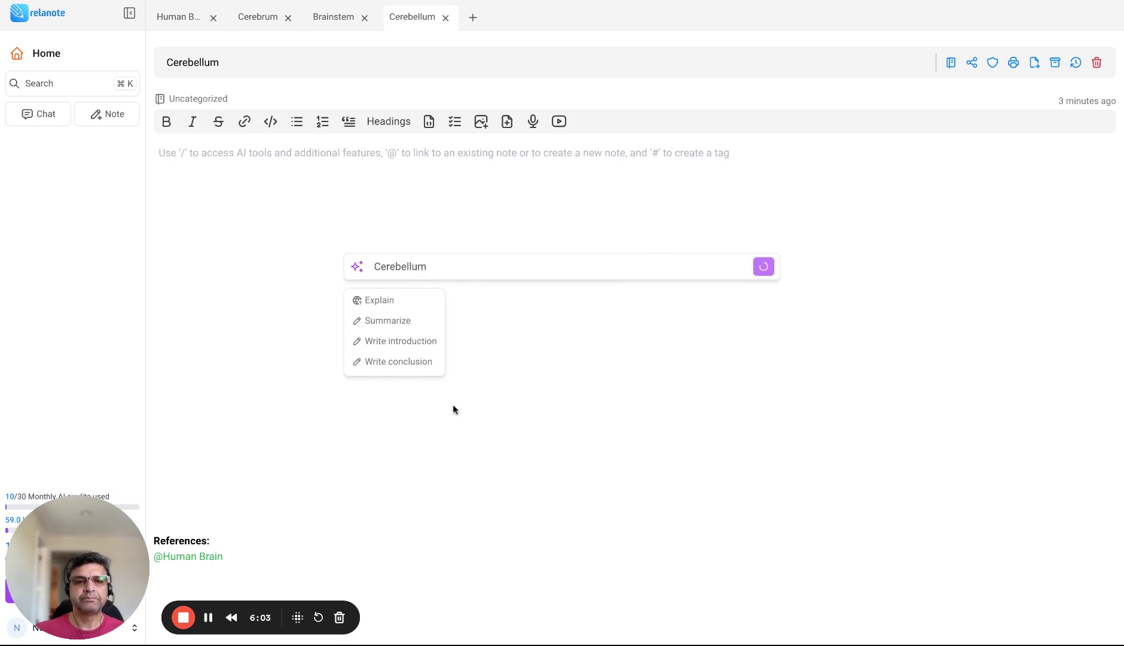
pyautogui.click(379, 476)
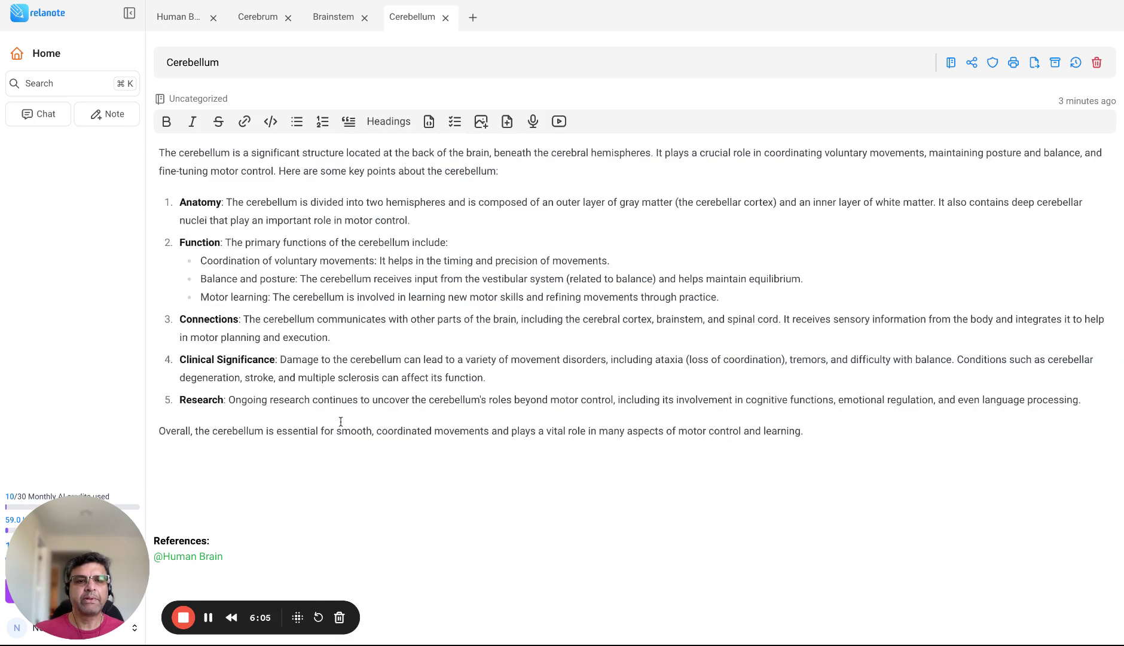
# Open the linked Limbic System note and accept AI text generated from the prompt 'Limbic System'
pyautogui.click(182, 23)
pyautogui.scroll(-8, 302, 254)
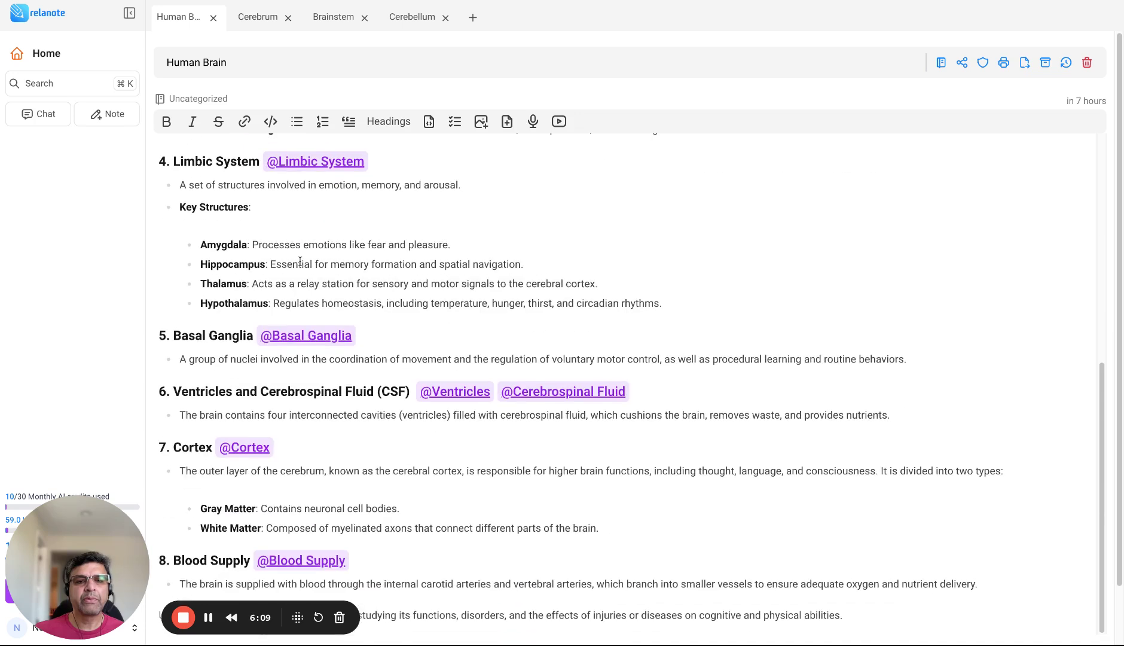
pyautogui.scroll(3, 304, 256)
pyautogui.click(316, 249)
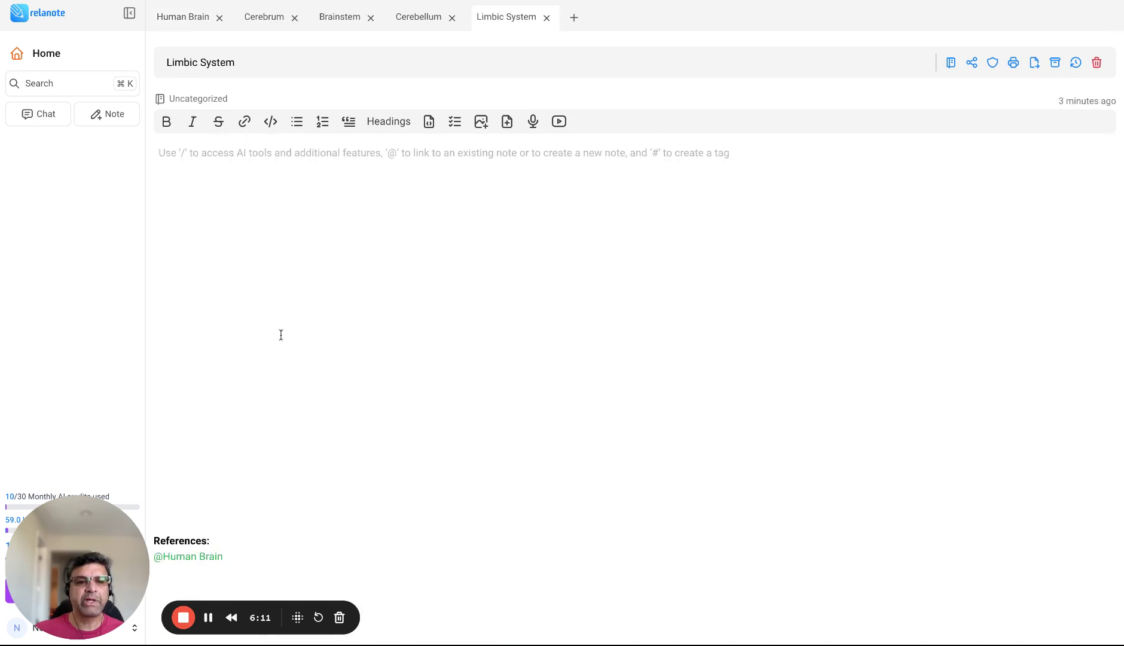
pyautogui.write('/')
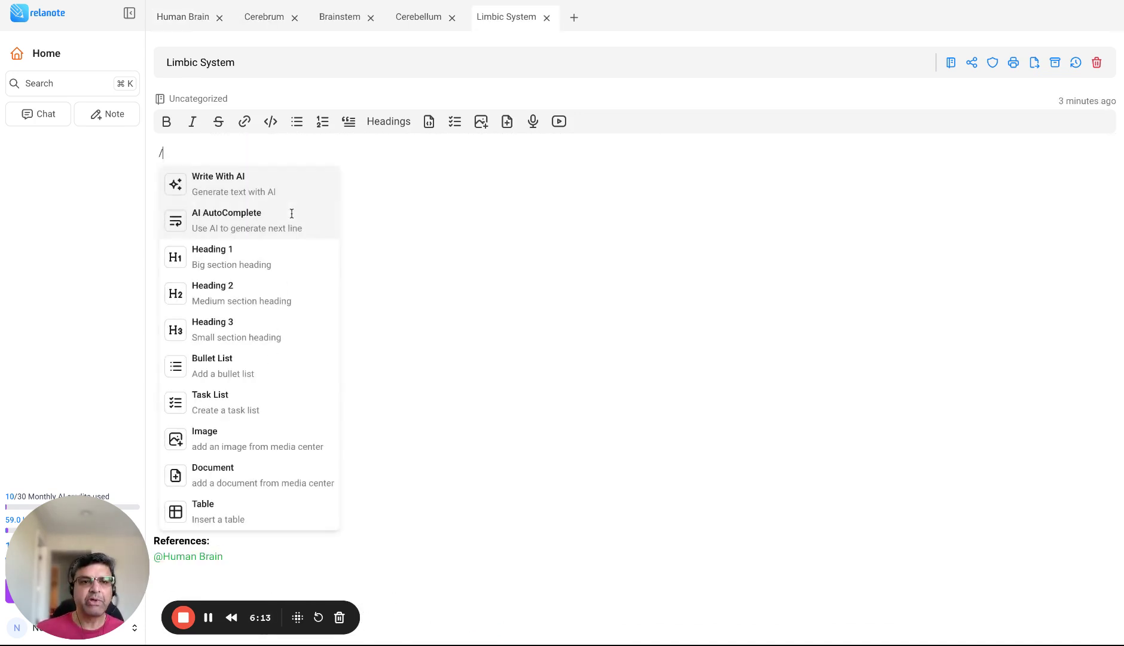
pyautogui.click(282, 177)
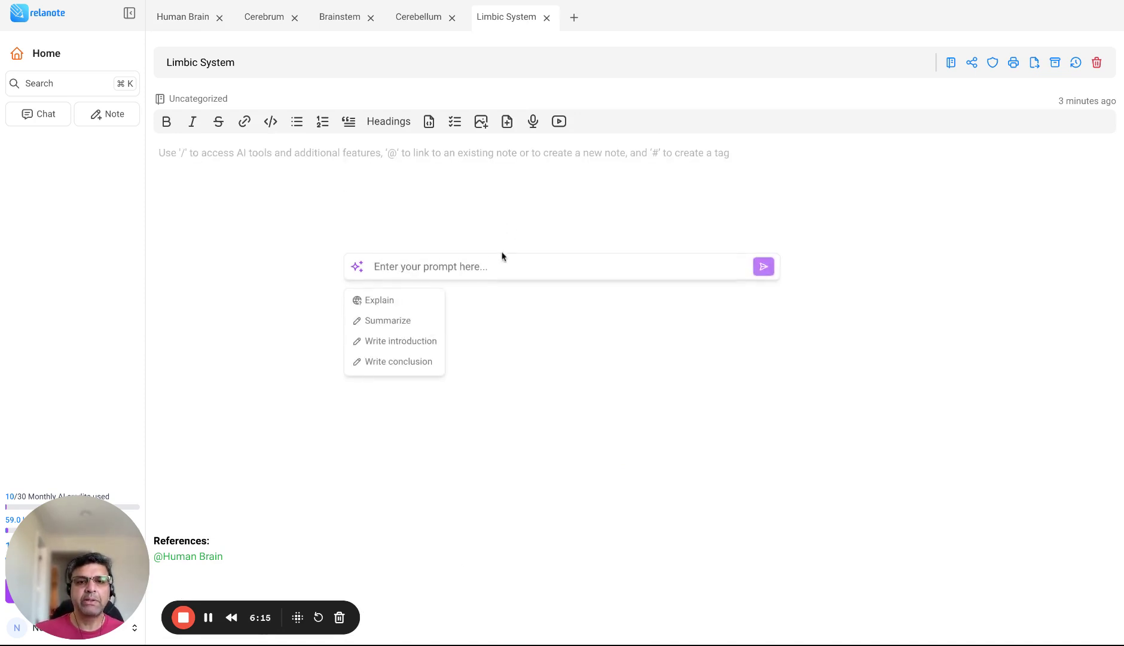
pyautogui.write('Lim')
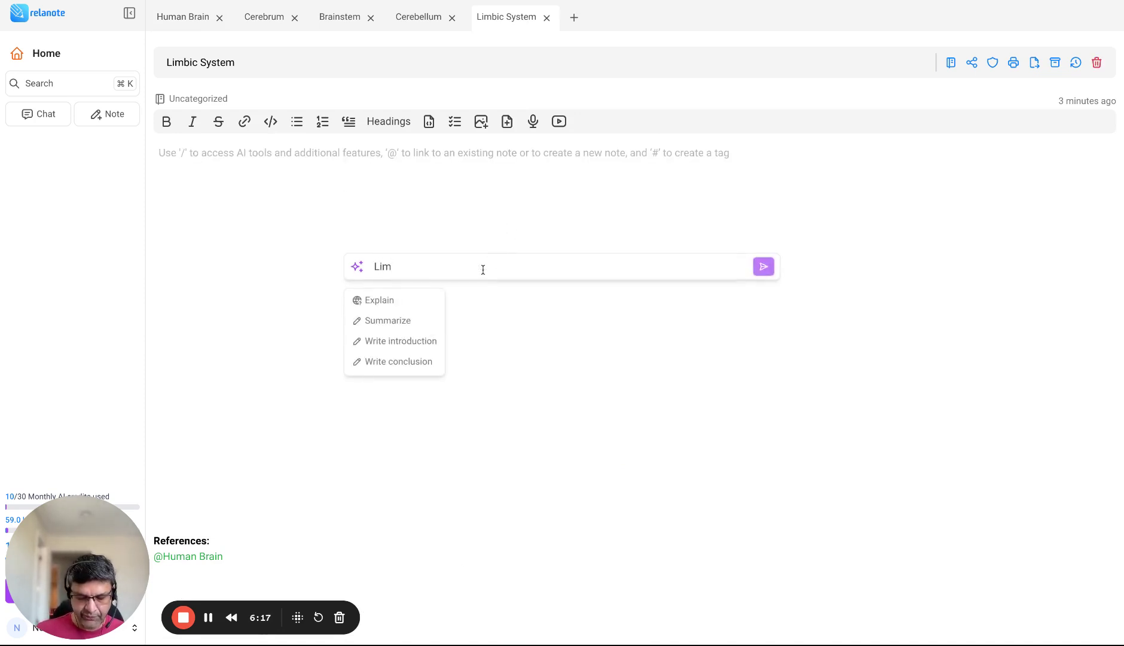
pyautogui.write('bic S')
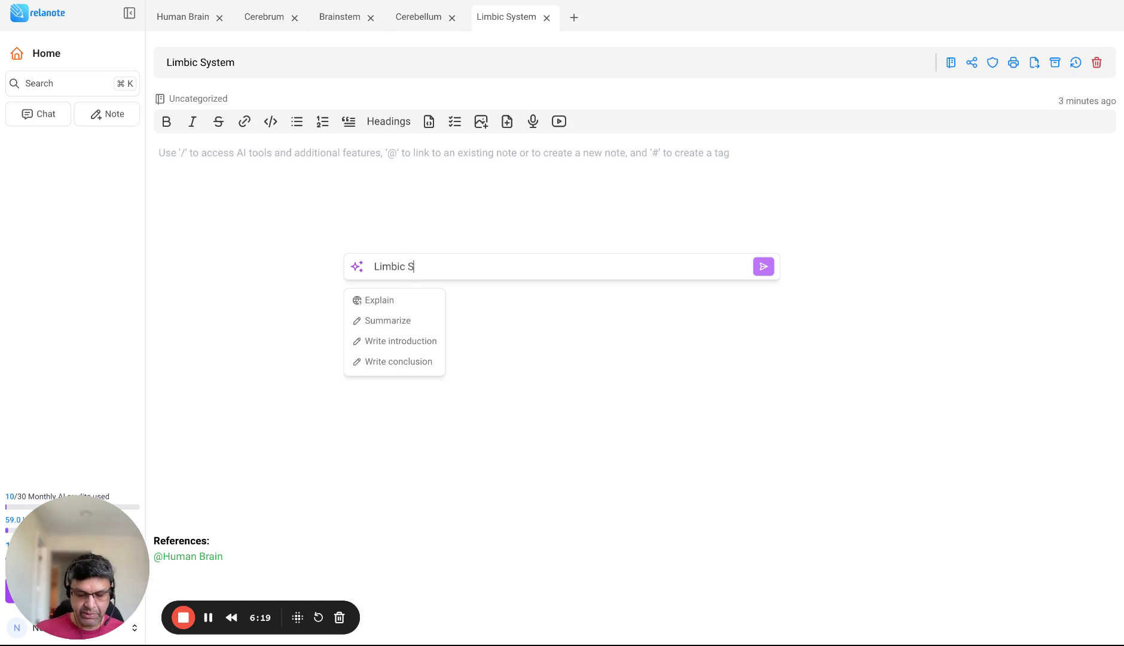
pyautogui.write('ystem')
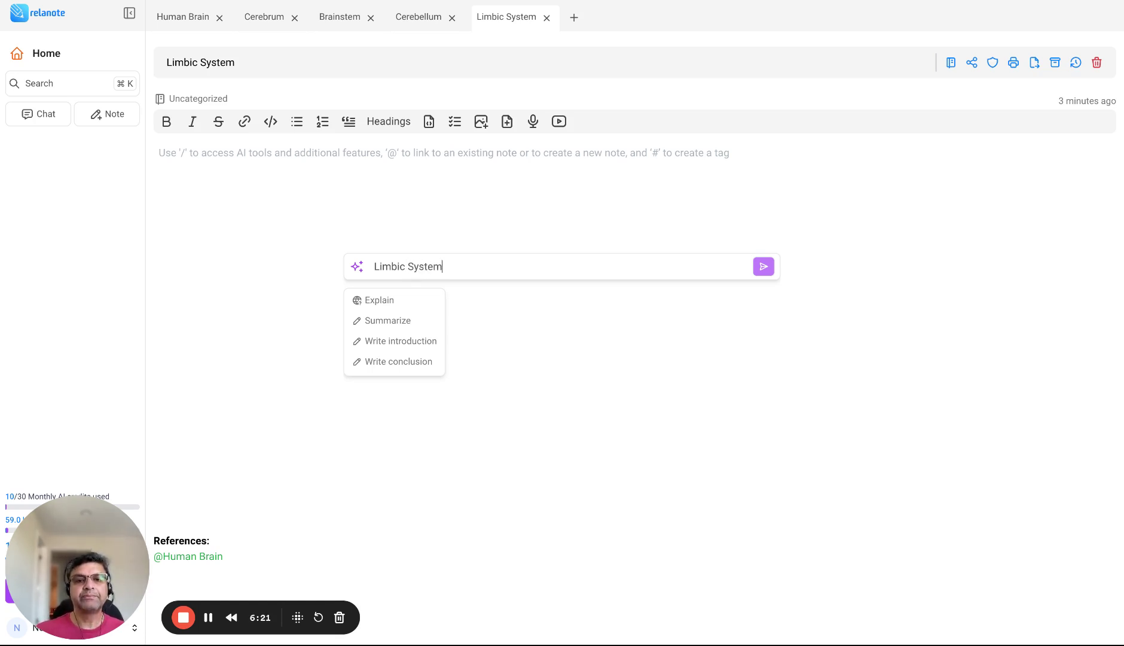
pyautogui.press('Return')
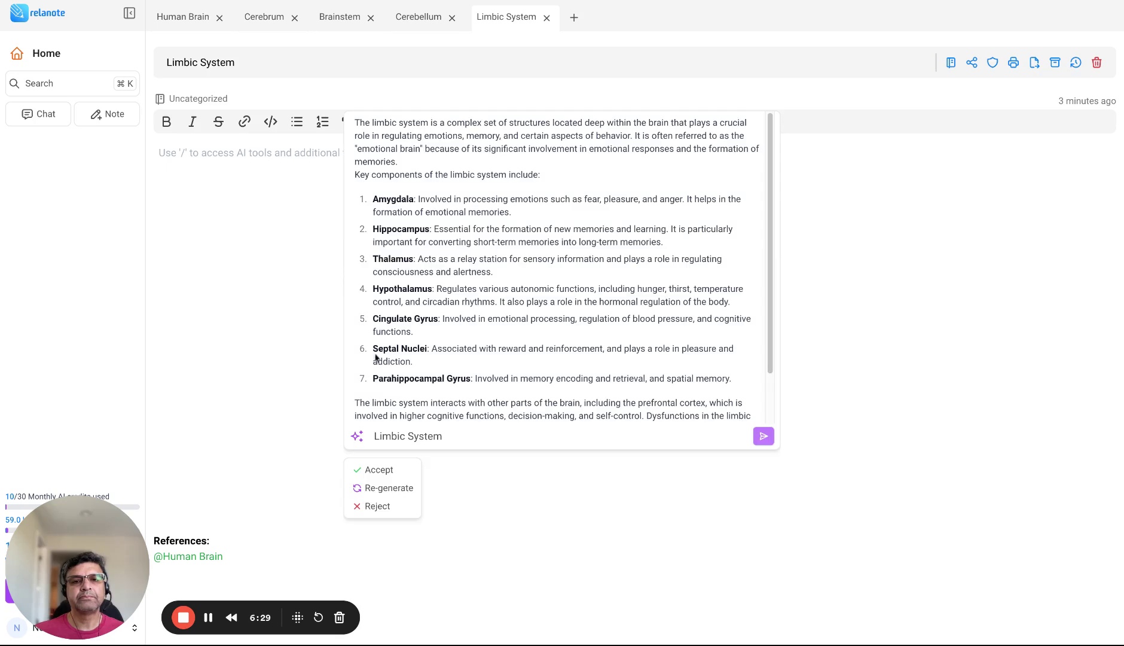
pyautogui.click(377, 467)
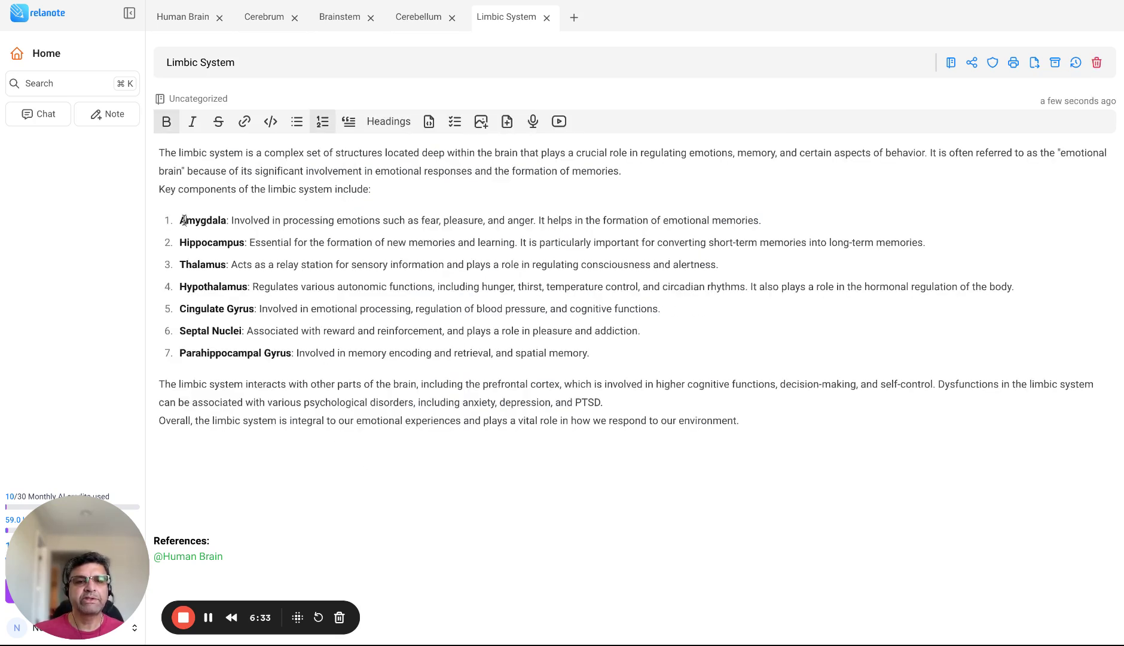
# Return to the Human Brain note and scroll through it
pyautogui.click(181, 25)
pyautogui.scroll(-5, 293, 425)
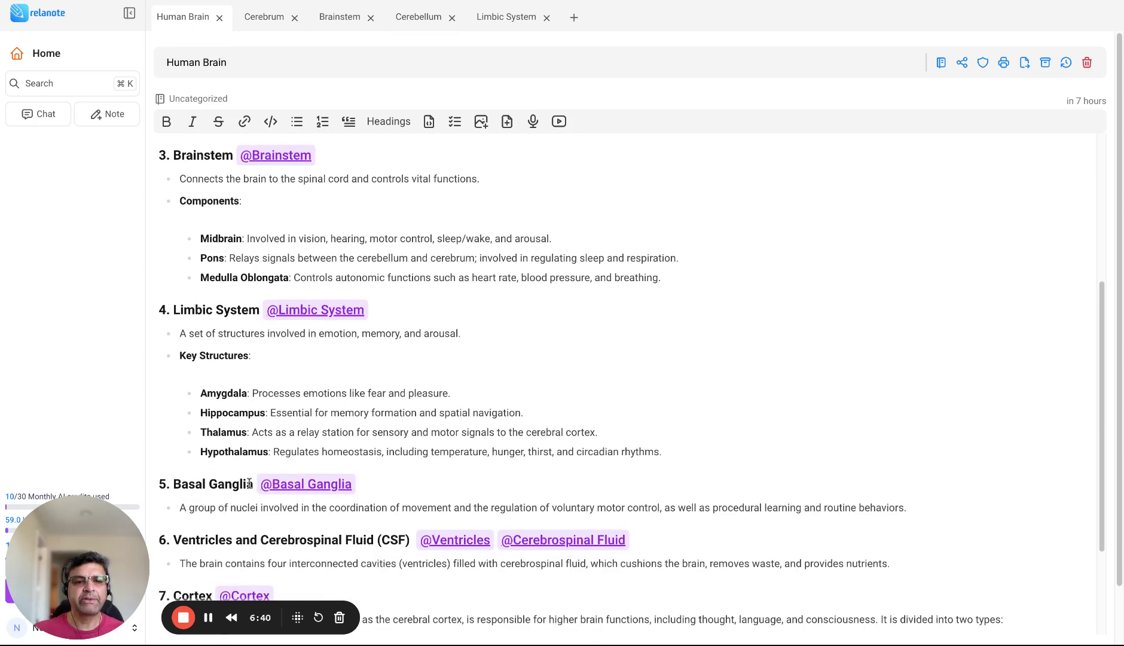
pyautogui.scroll(5, 249, 482)
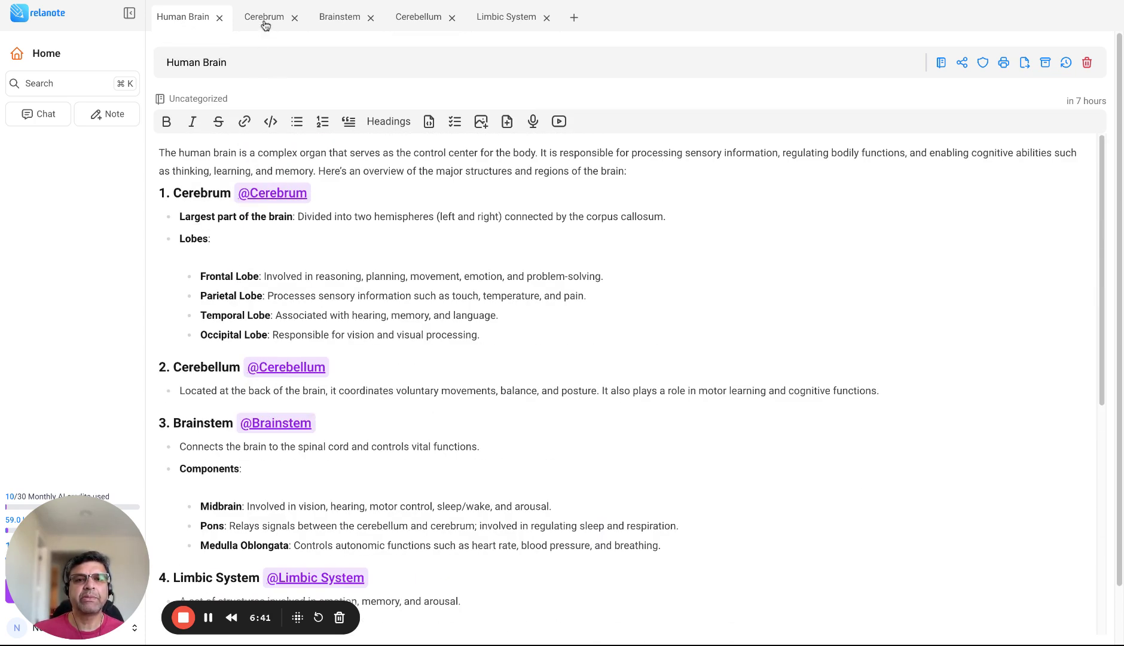
pyautogui.click(512, 16)
pyautogui.click(832, 219)
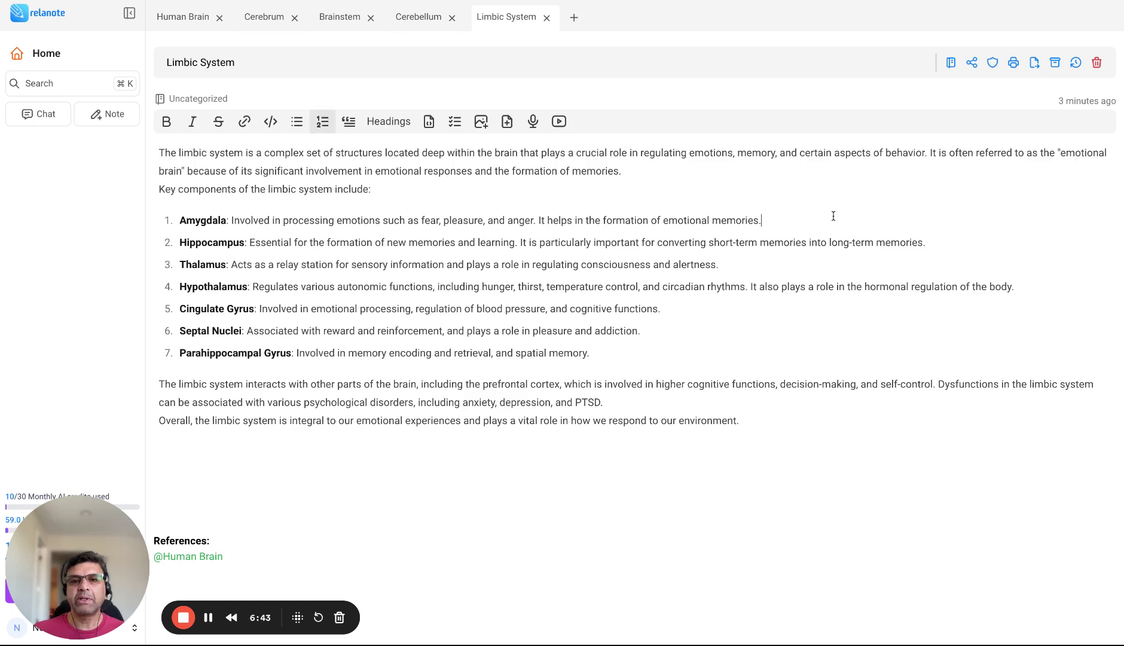
pyautogui.write('@Amy')
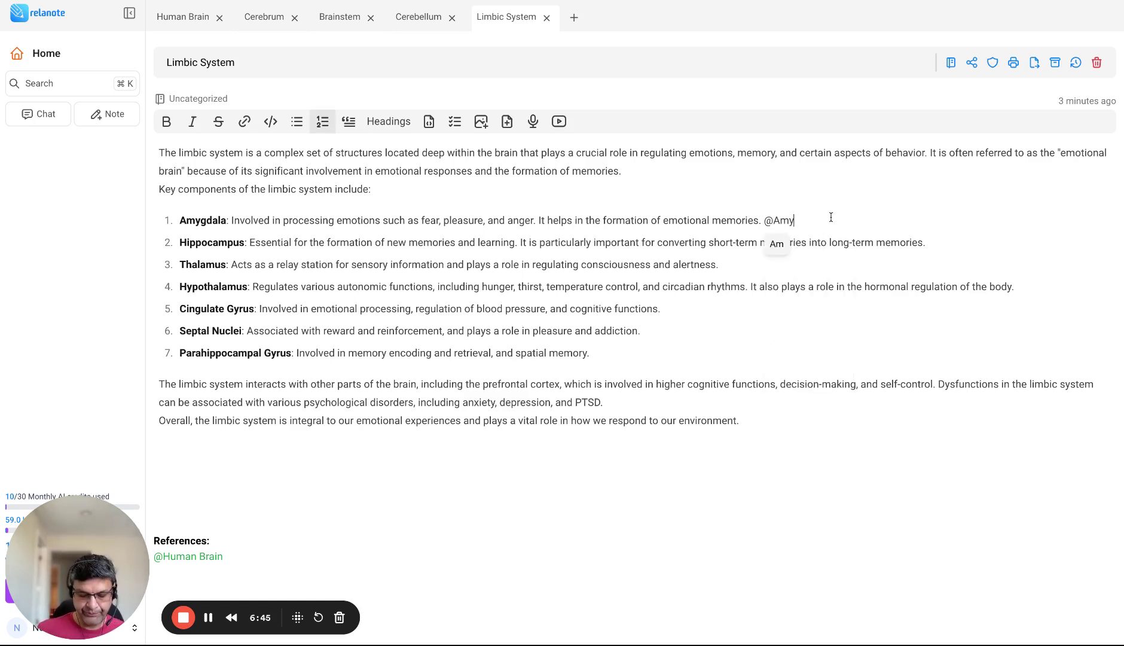
pyautogui.write('gdala')
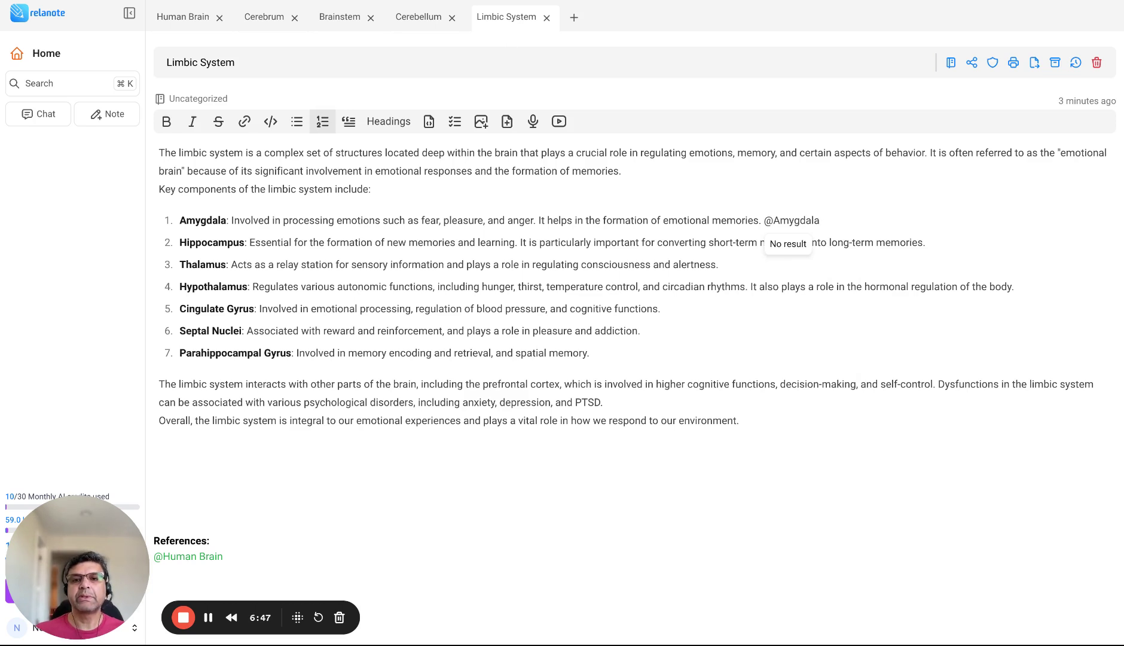
pyautogui.click(786, 245)
pyautogui.click(960, 238)
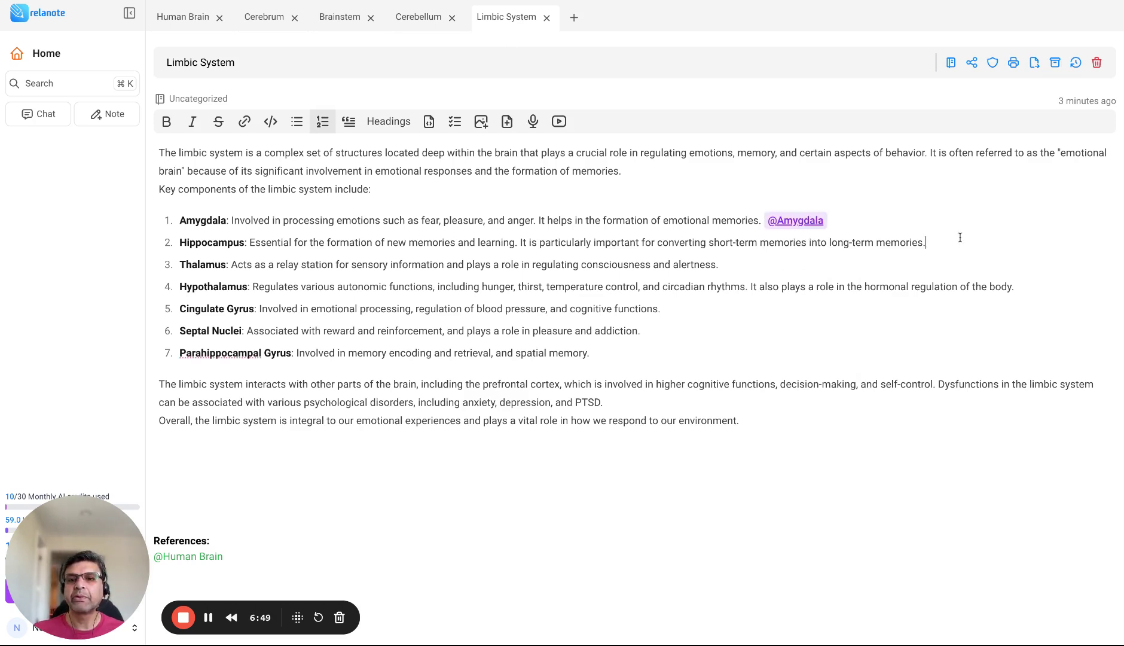
pyautogui.write('@')
pyautogui.write('Hippo')
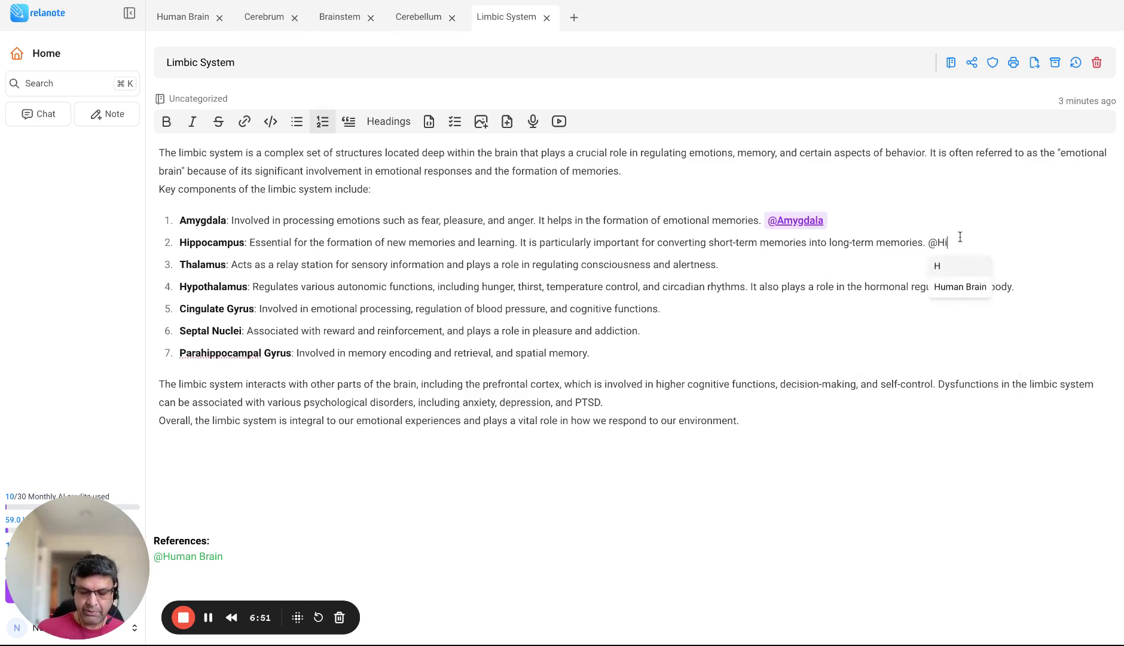
pyautogui.write('campus')
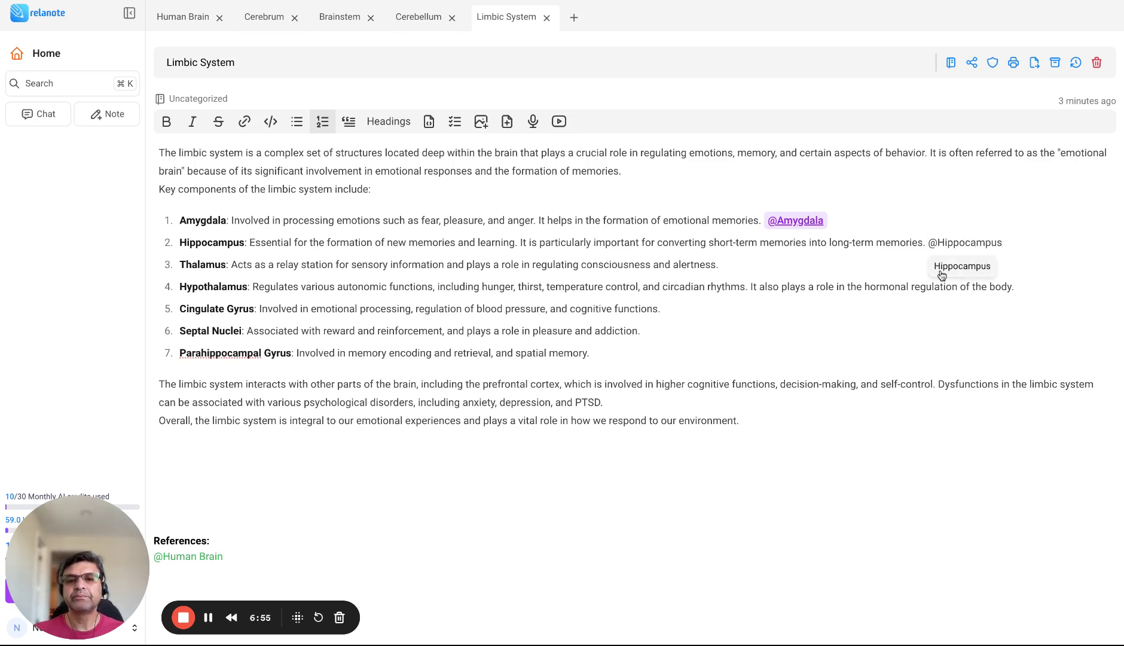
pyautogui.click(940, 273)
pyautogui.click(814, 264)
pyautogui.write('@Thalamus')
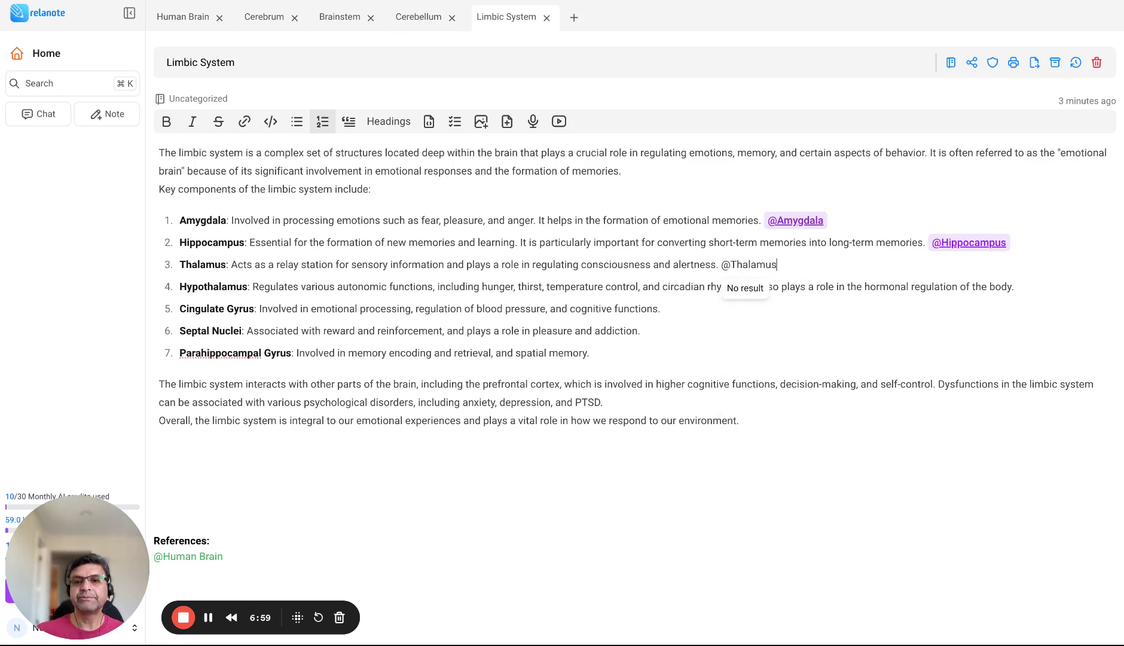
pyautogui.click(749, 289)
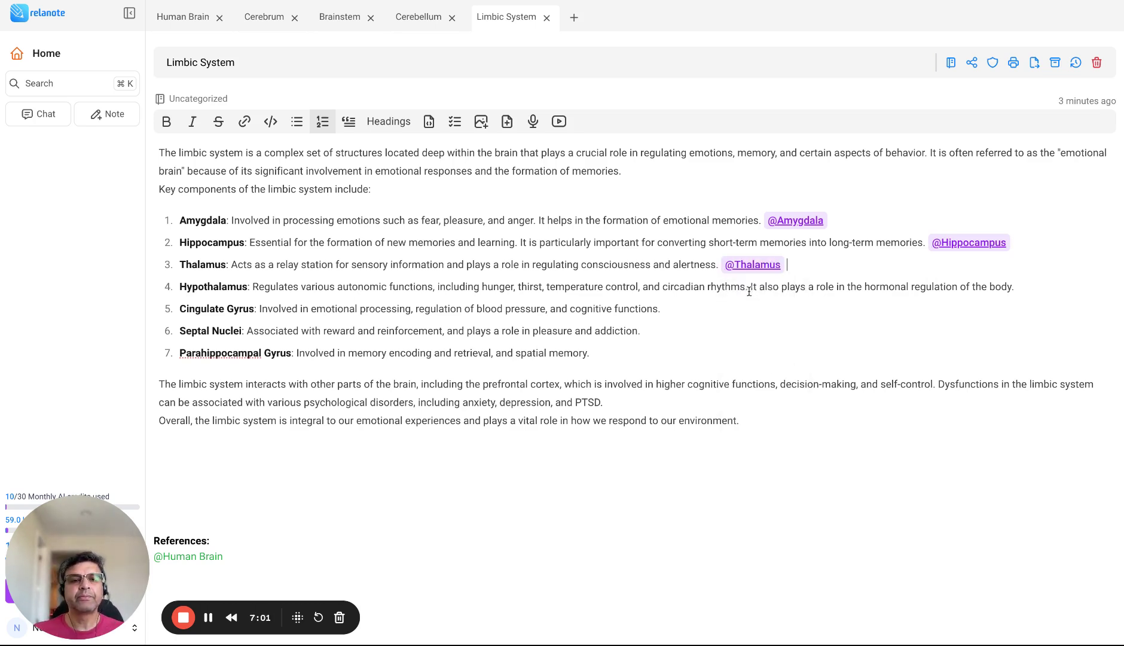
pyautogui.click(1030, 285)
pyautogui.write('@')
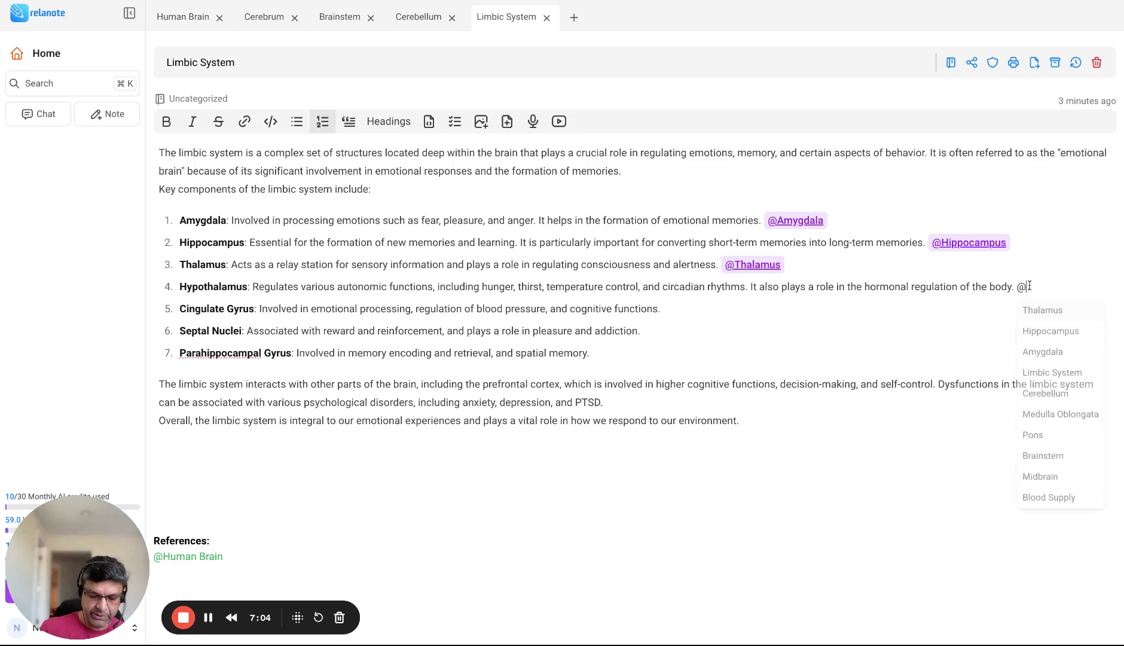
pyautogui.write('Hypothala')
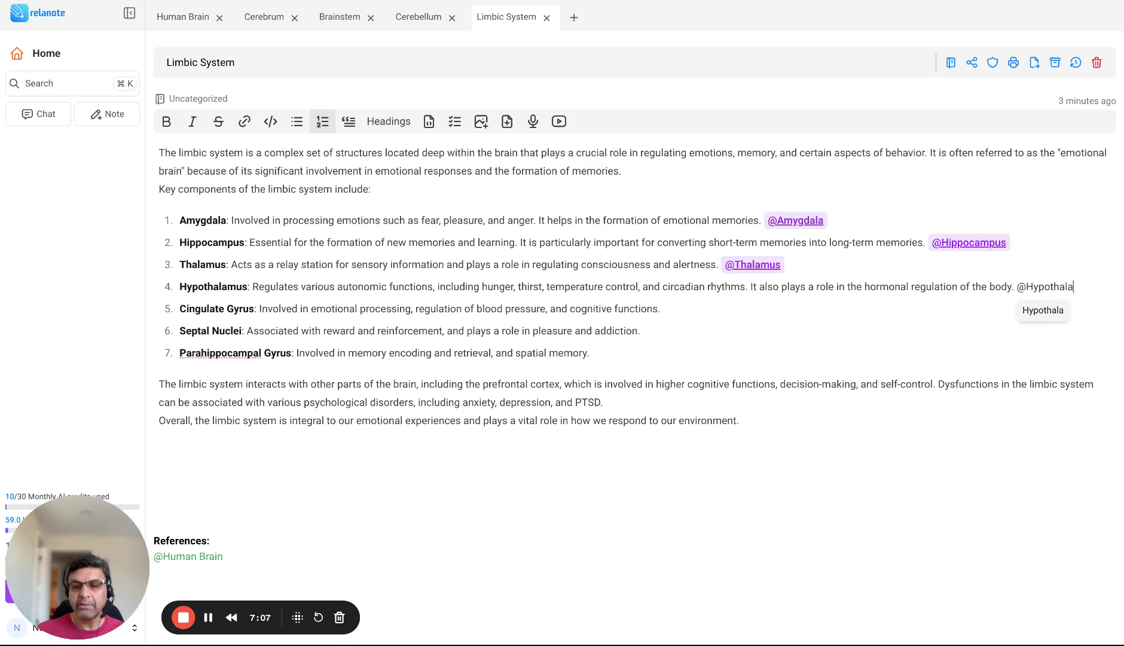
pyautogui.write('mus')
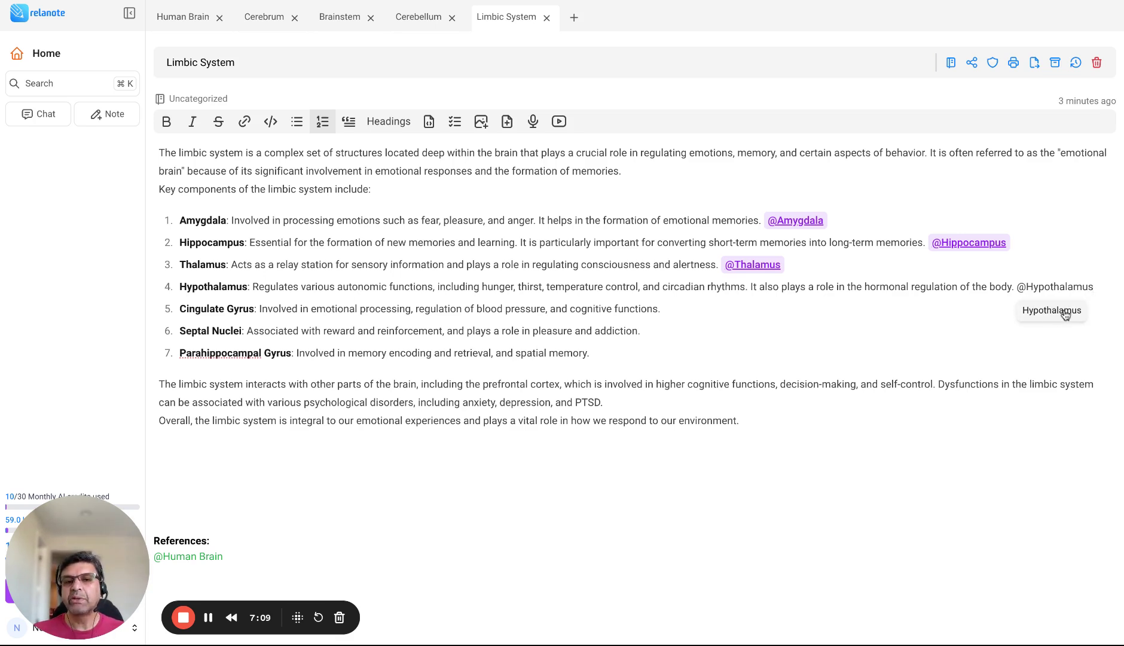
pyautogui.click(1062, 310)
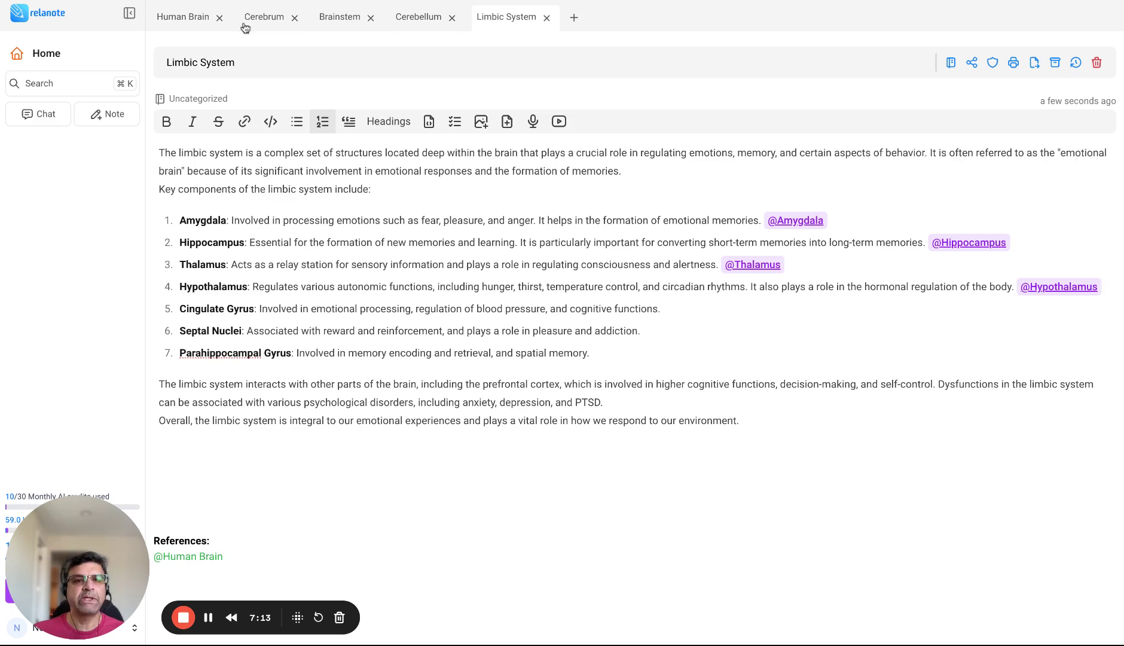
# From Human Brain, open the Basal Ganglia note and accept AI text generated from 'Basal Ganglia'
pyautogui.click(188, 20)
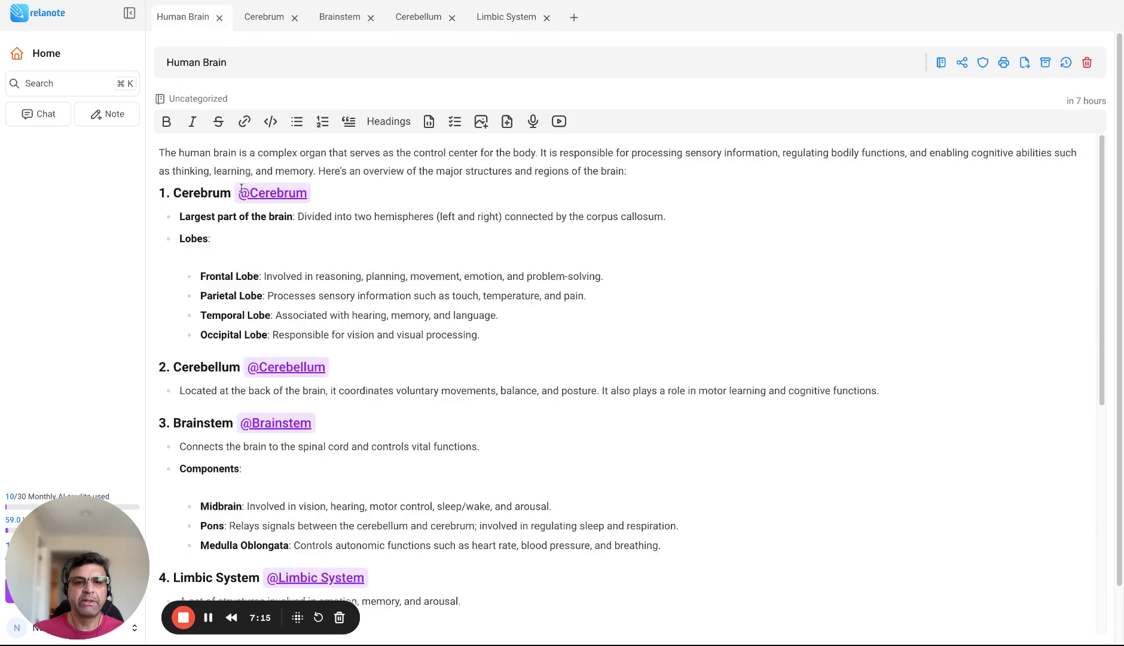
pyautogui.scroll(-5, 371, 426)
pyautogui.scroll(-2, 335, 435)
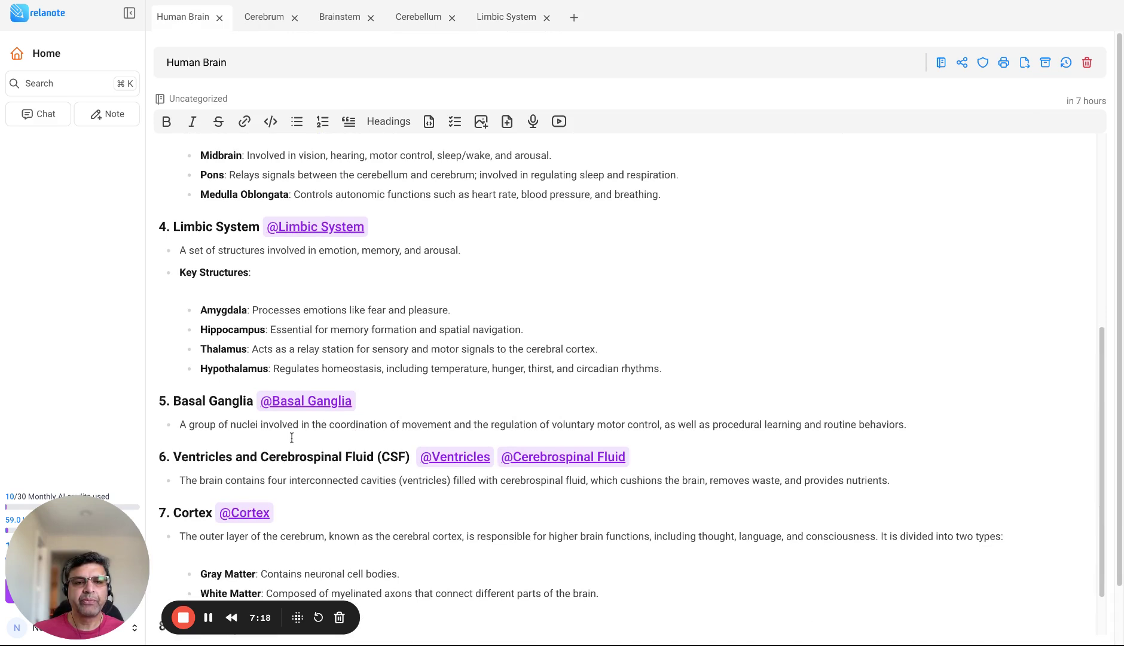
pyautogui.click(303, 374)
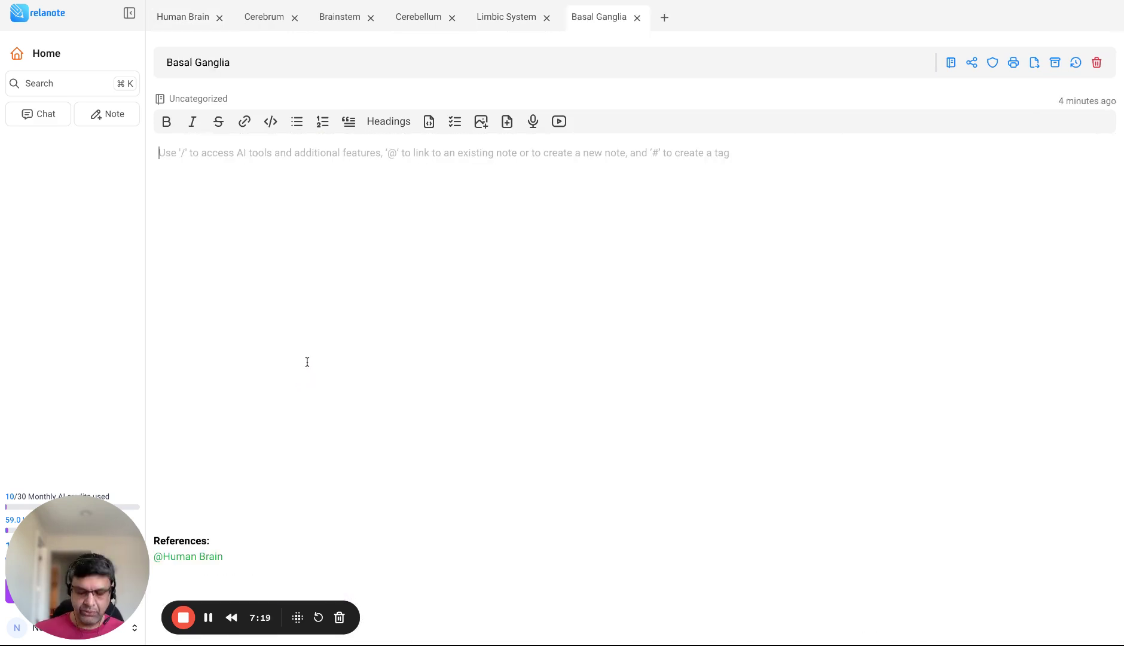
pyautogui.write('/')
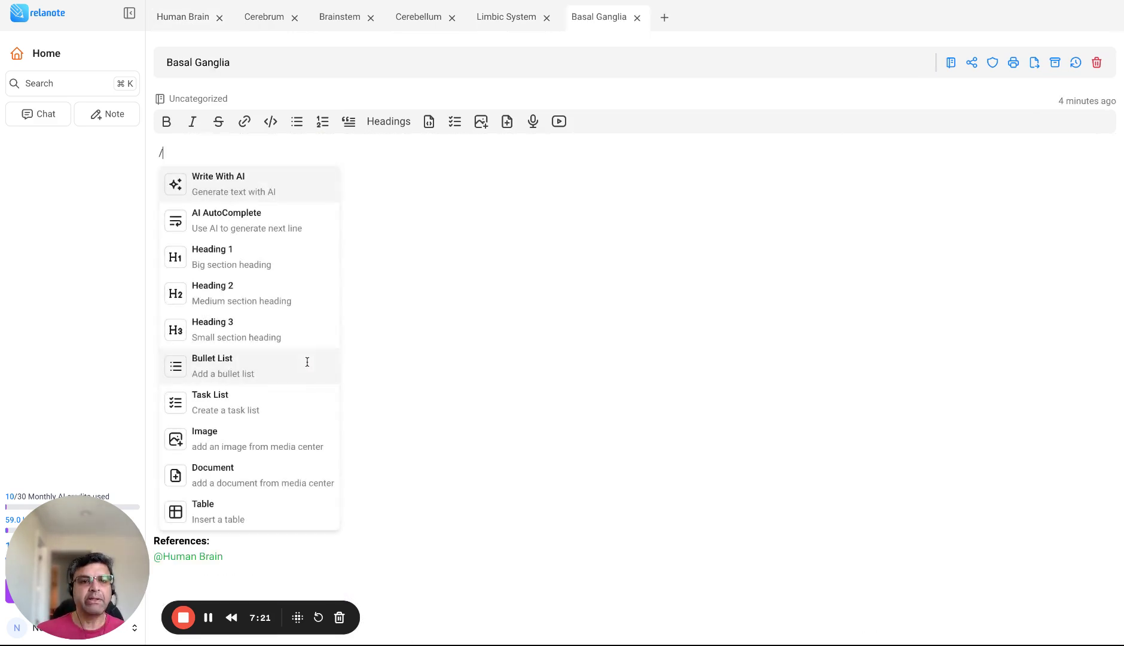
pyautogui.click(249, 190)
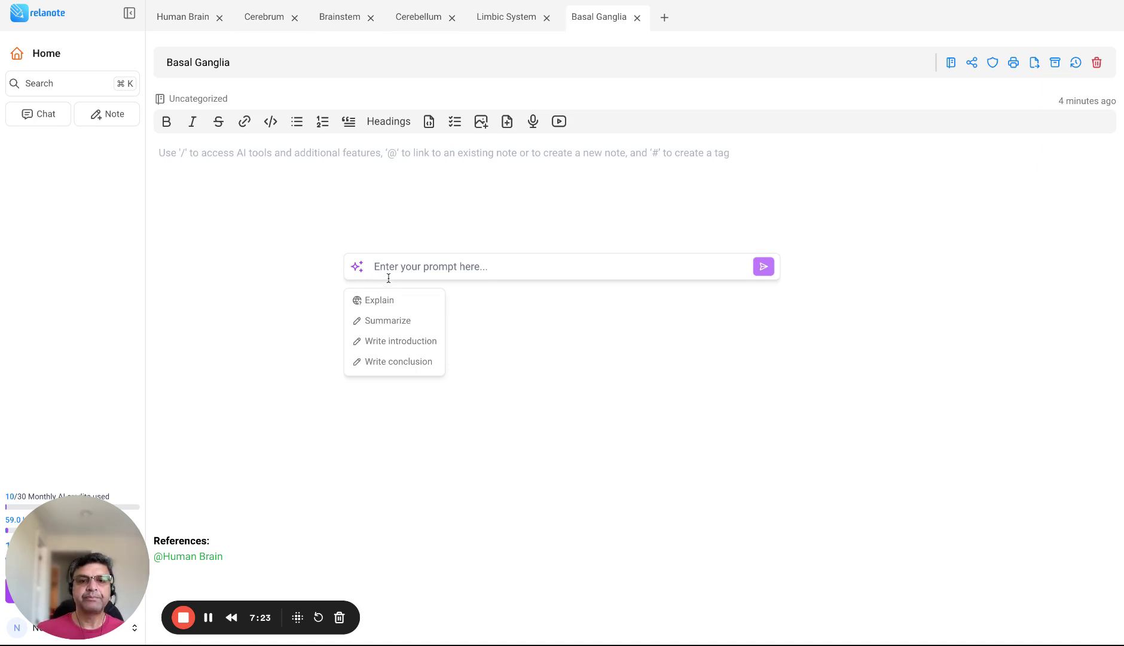
pyautogui.write('Basal')
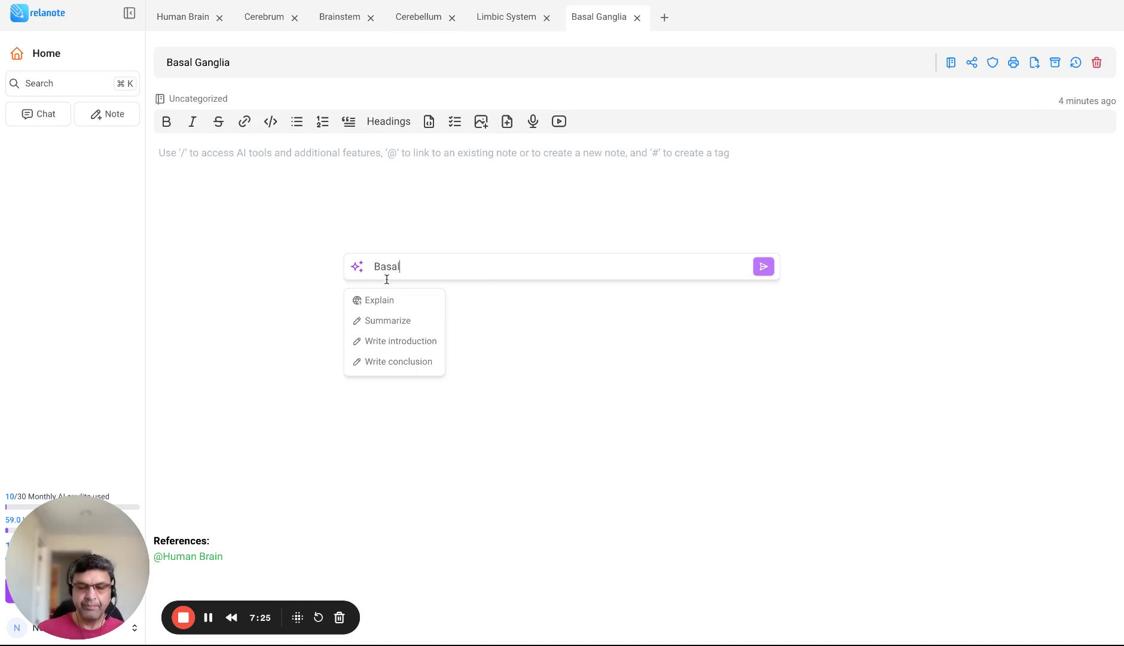
pyautogui.write(' Gangl')
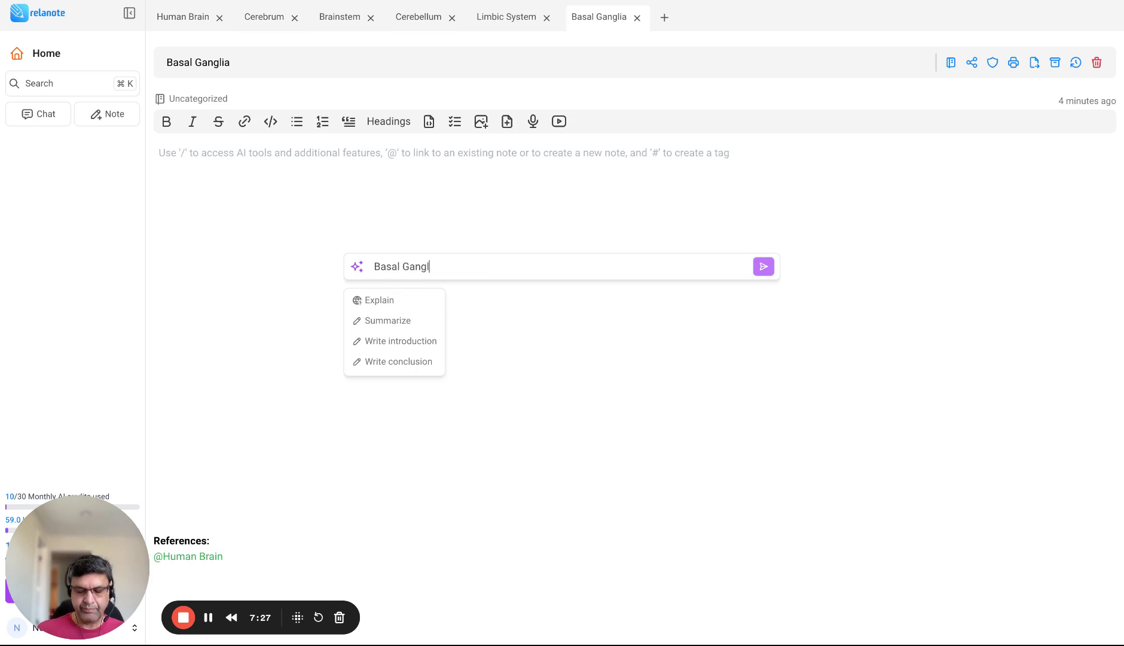
pyautogui.write('ia')
pyautogui.press('Return')
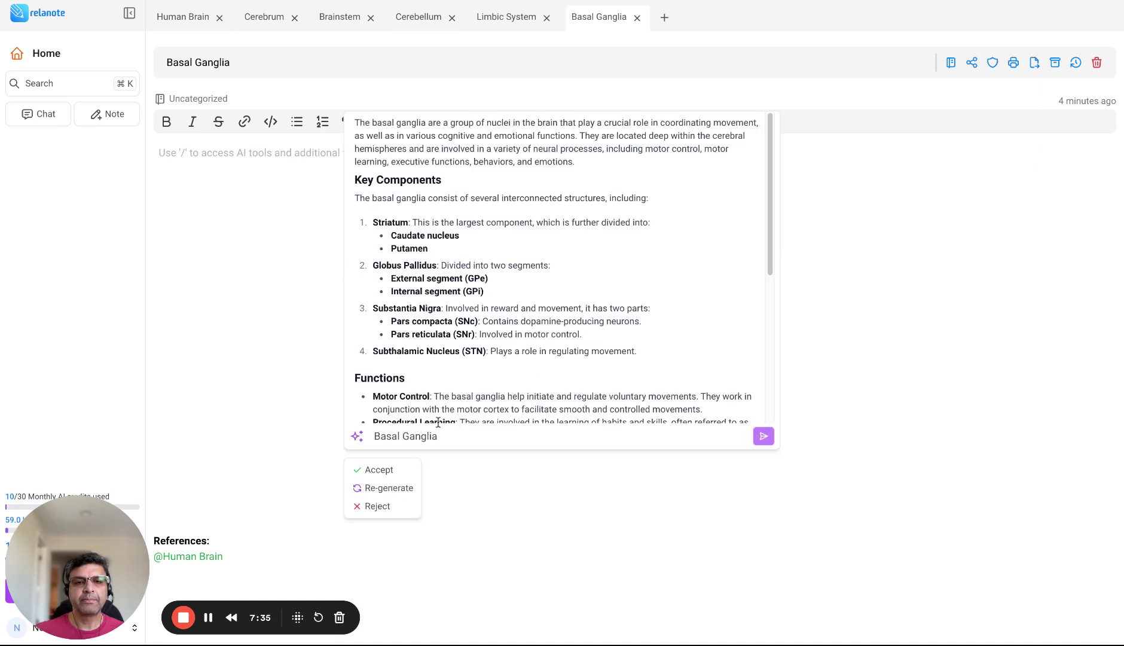
pyautogui.click(377, 470)
pyautogui.scroll(-3, 356, 423)
pyautogui.scroll(1, 357, 424)
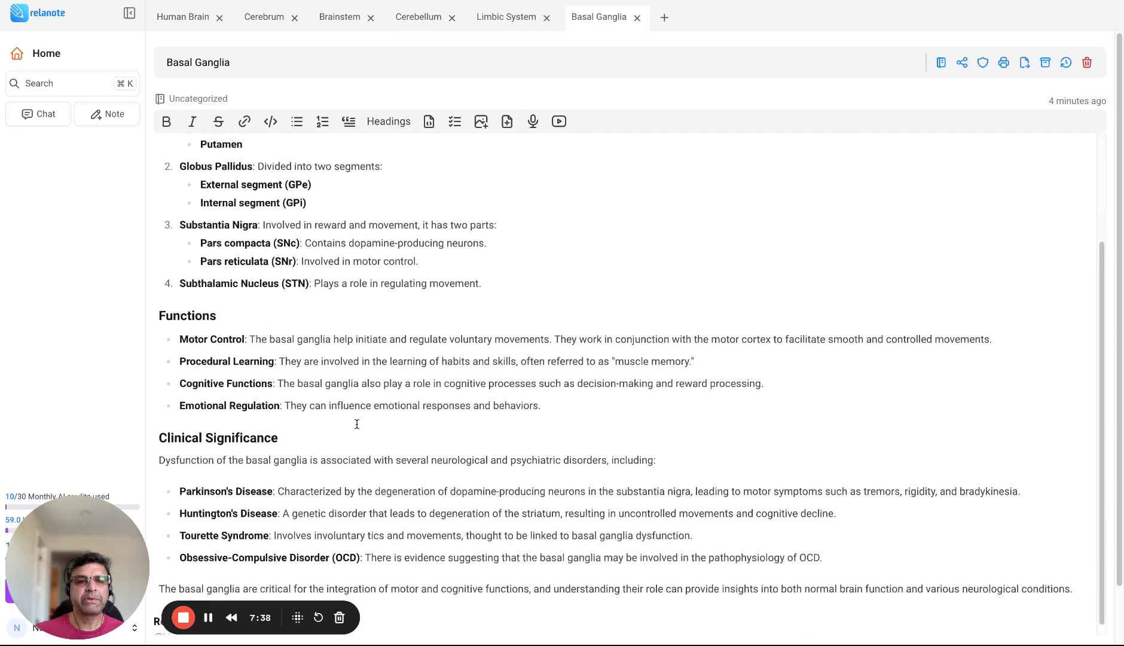
pyautogui.scroll(1, 357, 423)
# From Human Brain, open the Ventricles note and accept AI text generated from 'Ventricles'
pyautogui.click(183, 24)
pyautogui.scroll(-4, 287, 320)
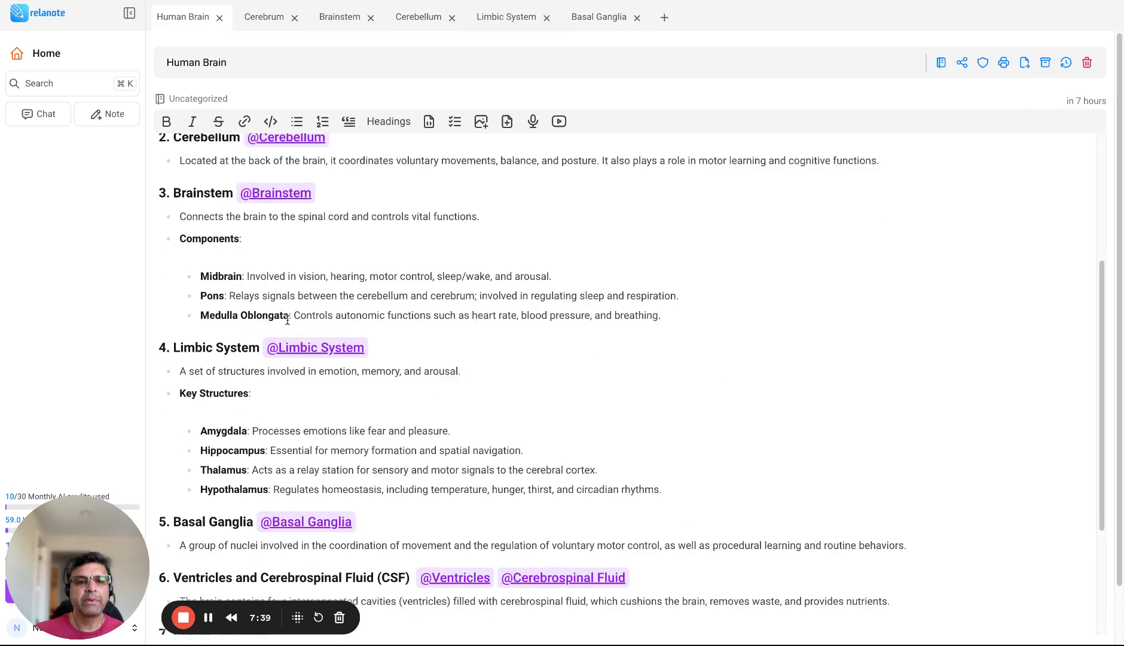
pyautogui.scroll(-3, 287, 323)
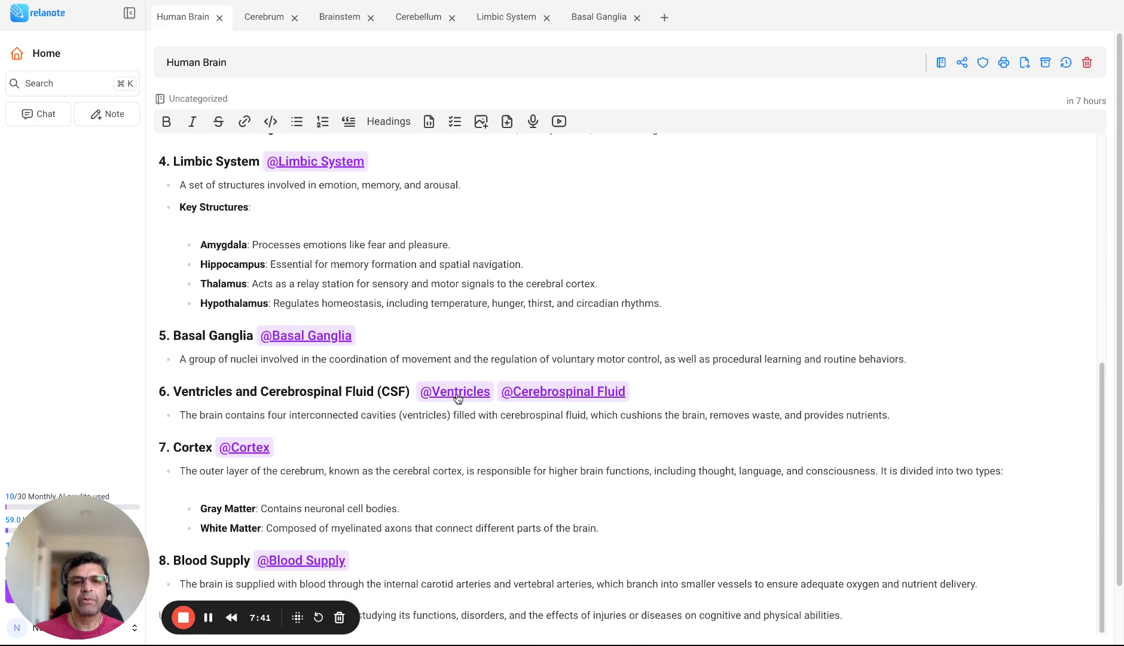
pyautogui.click(456, 392)
pyautogui.write('/')
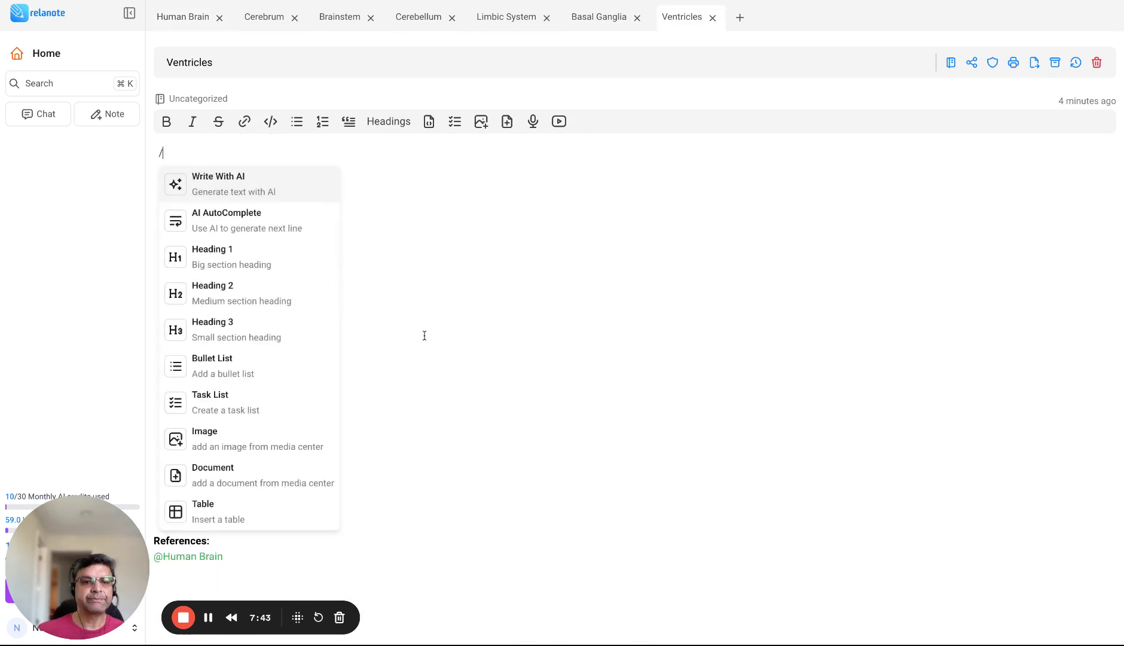
pyautogui.click(303, 190)
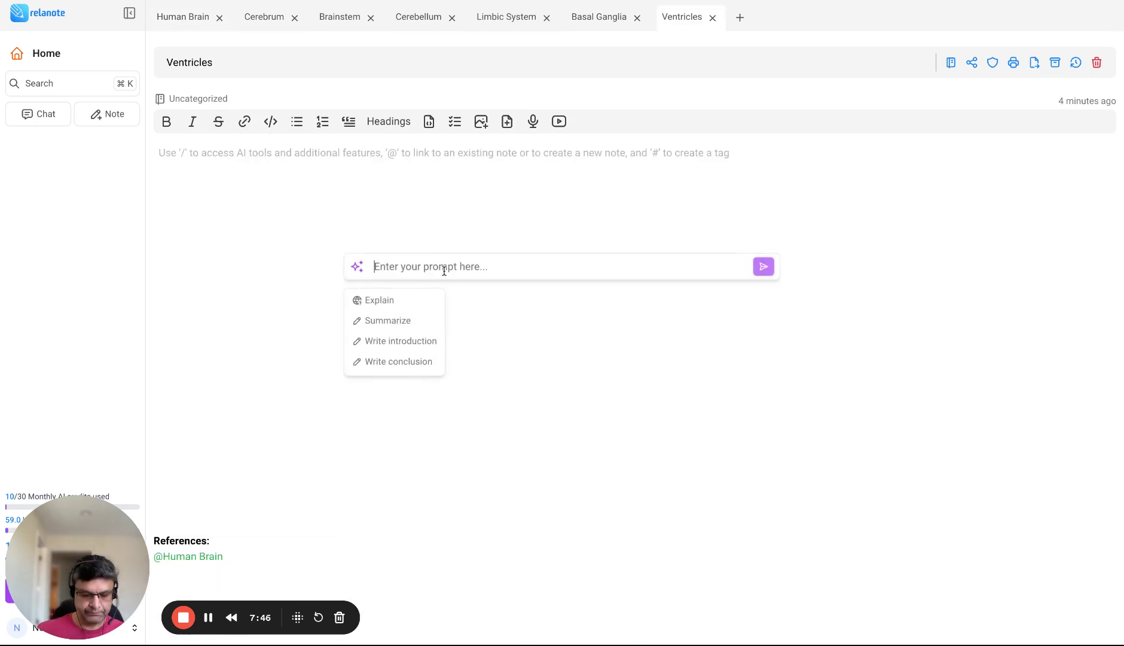
pyautogui.write('Ventricles')
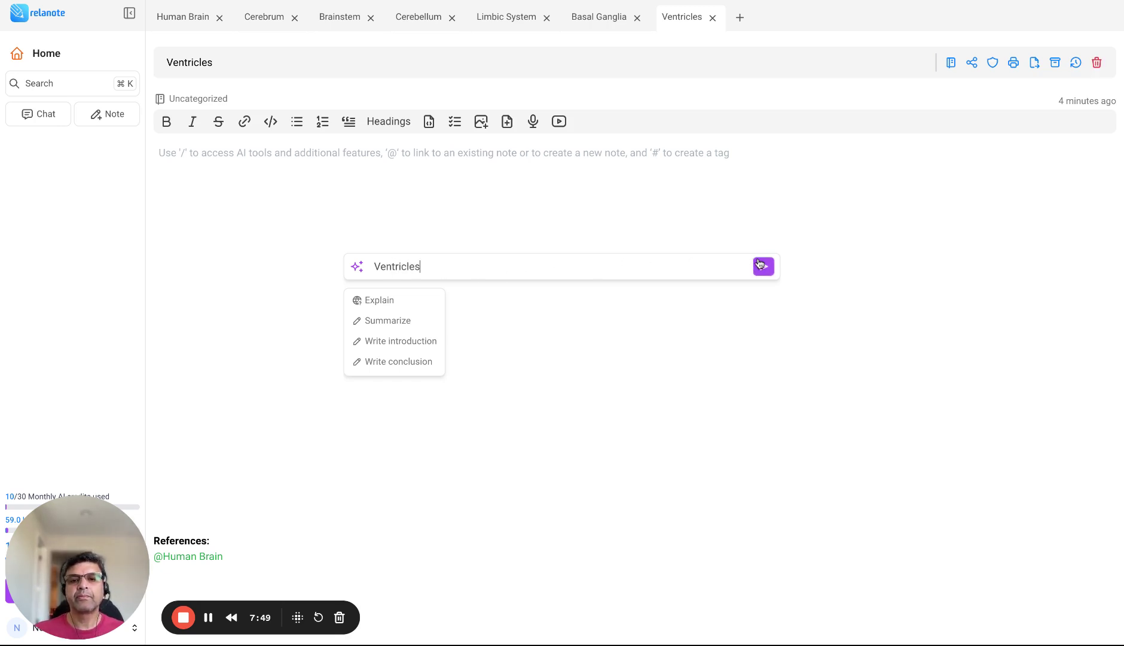
pyautogui.click(764, 266)
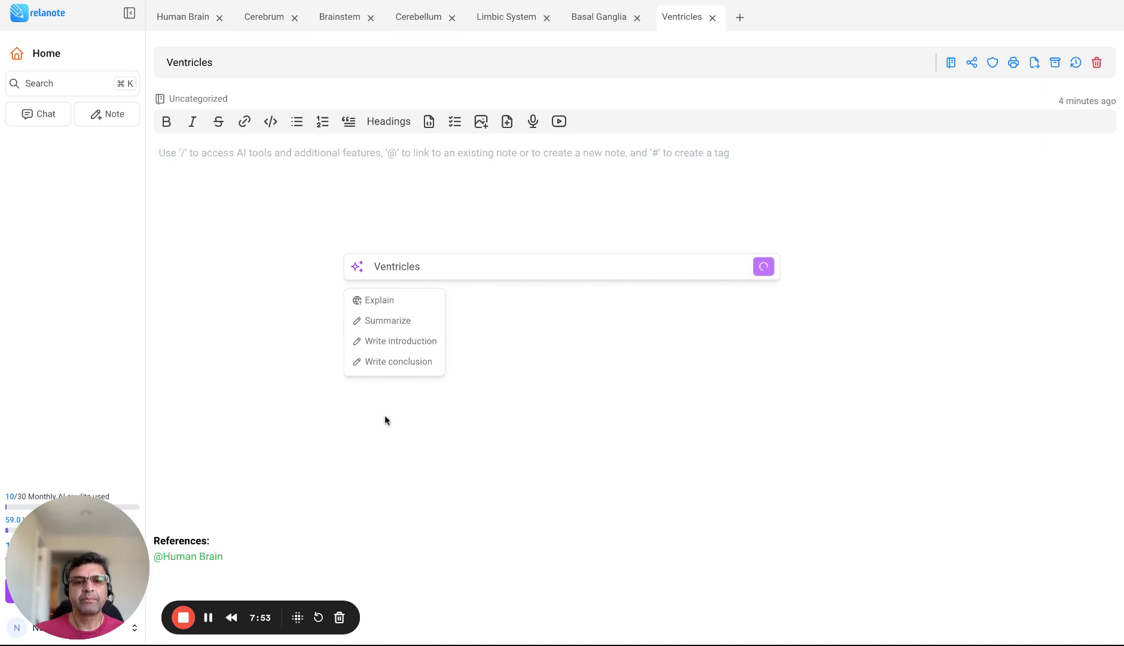
pyautogui.click(383, 436)
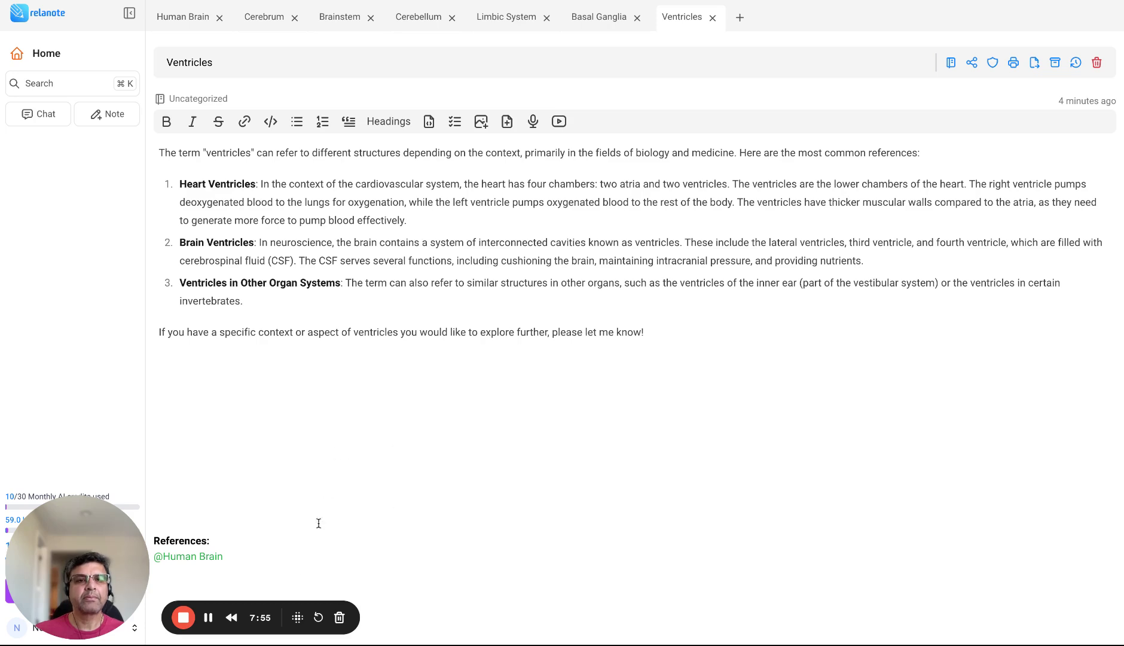
# Open the Cerebrospinal Fluid note and copy its title by cutting and restoring it
pyautogui.click(192, 18)
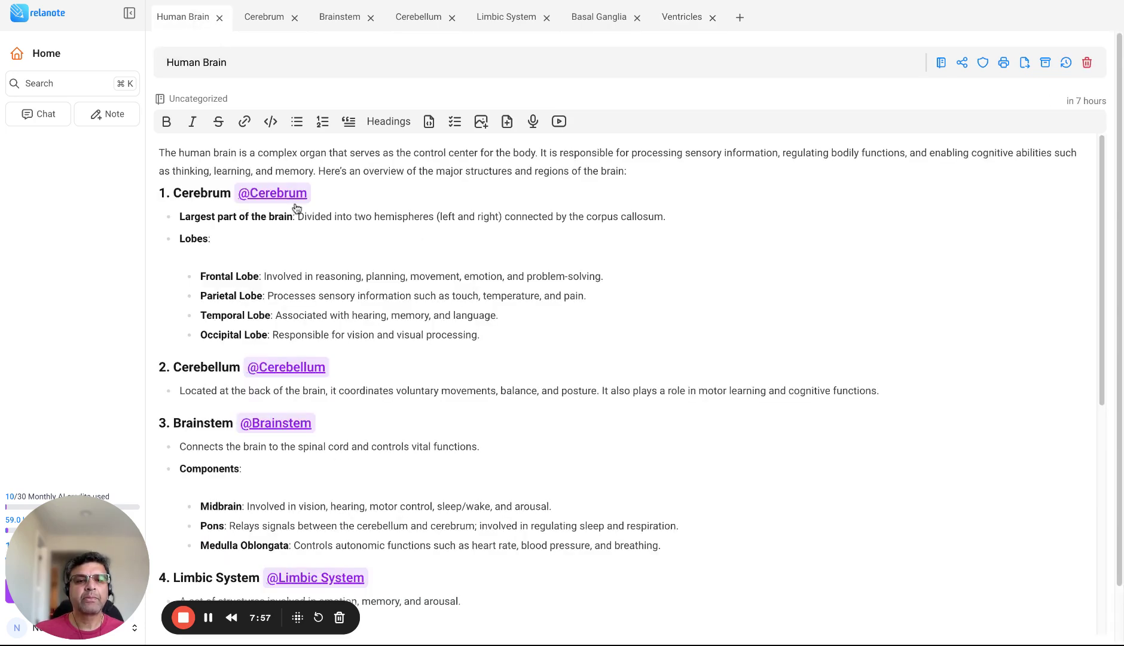
pyautogui.scroll(-7, 317, 359)
pyautogui.click(544, 394)
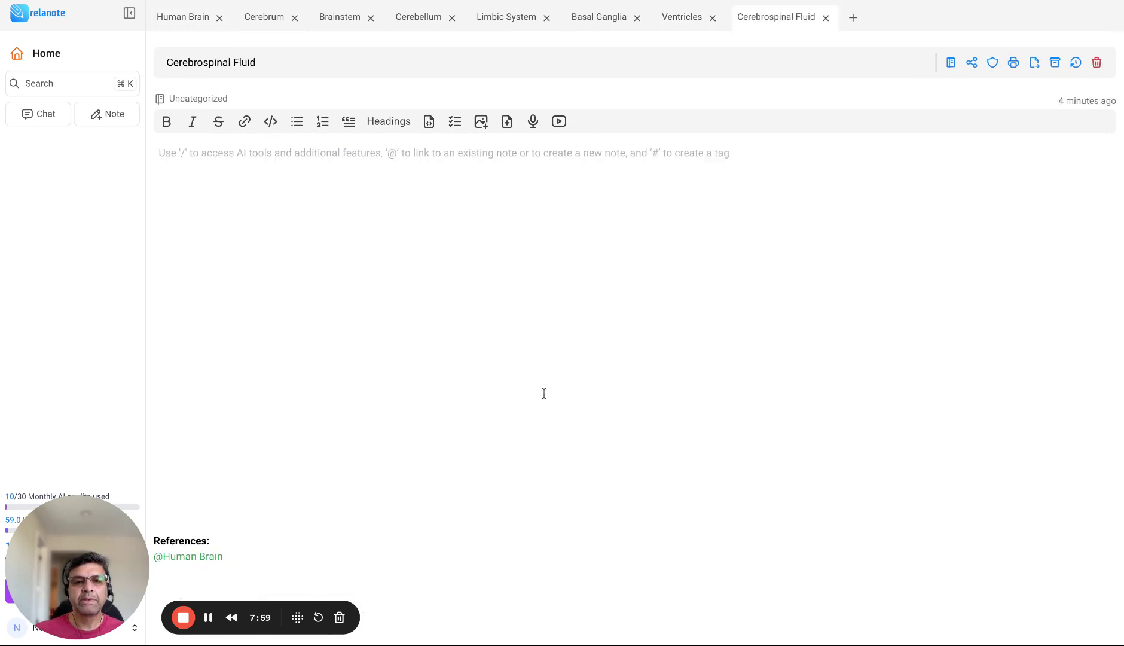
pyautogui.tripleClick(271, 61)
pyautogui.press('BackSpace')
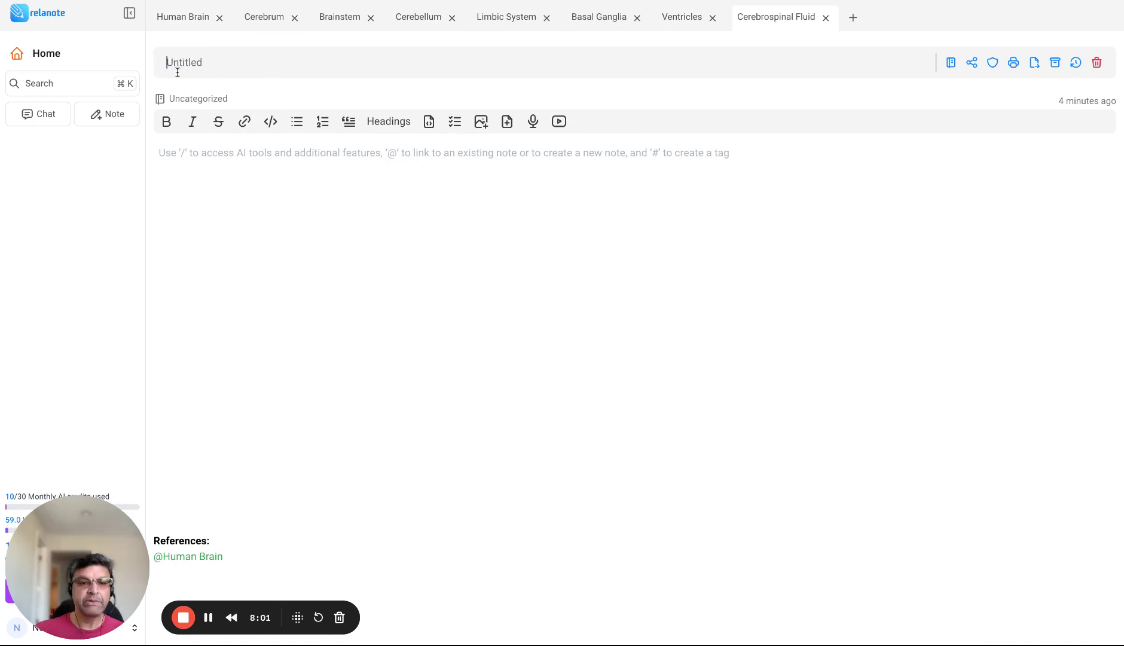
pyautogui.hotkey('ctrl', 'z')
pyautogui.press('super+c')
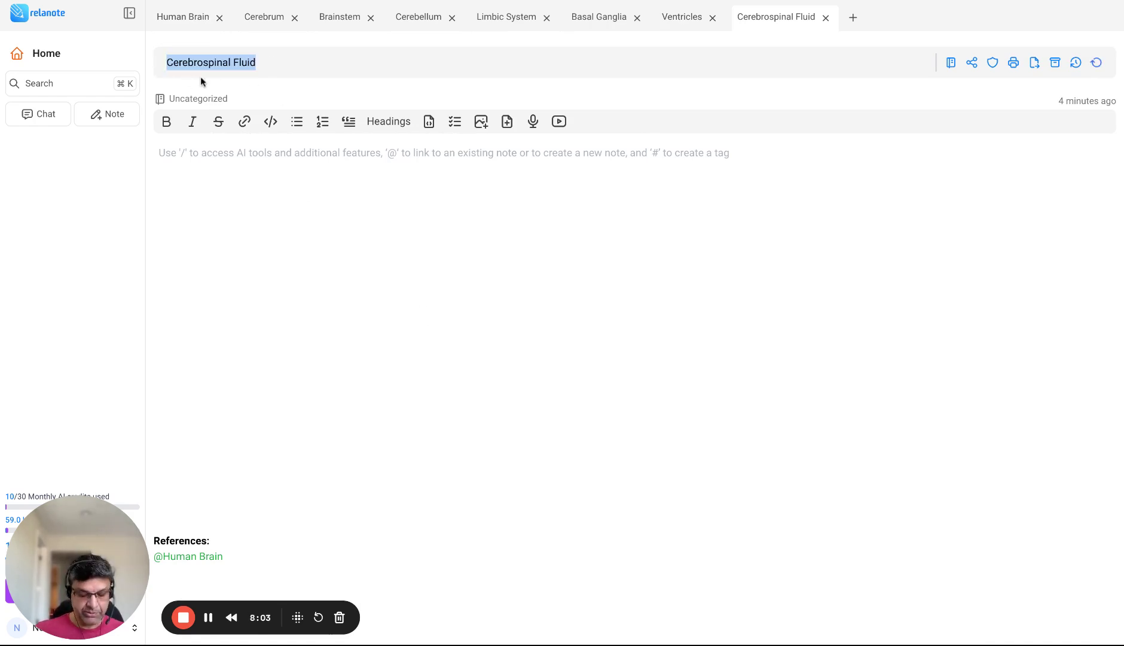
# Accept AI text generated from the pasted 'Cerebrospinal Fluid' title, then return to Human Brain
pyautogui.click(222, 190)
pyautogui.write('/')
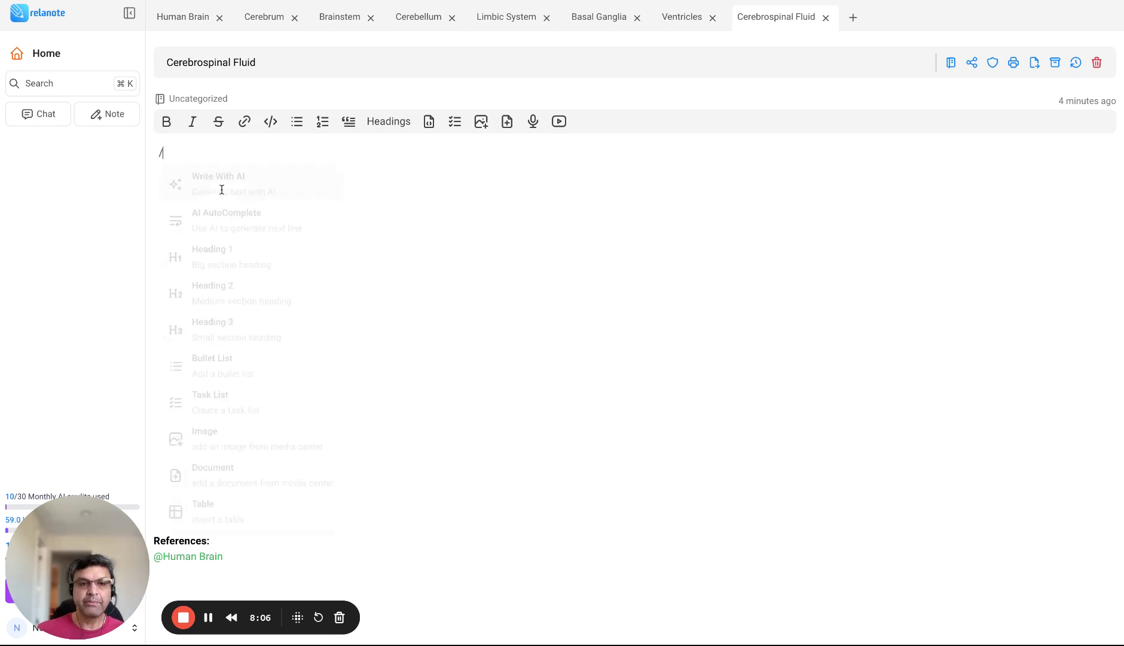
pyautogui.click(236, 186)
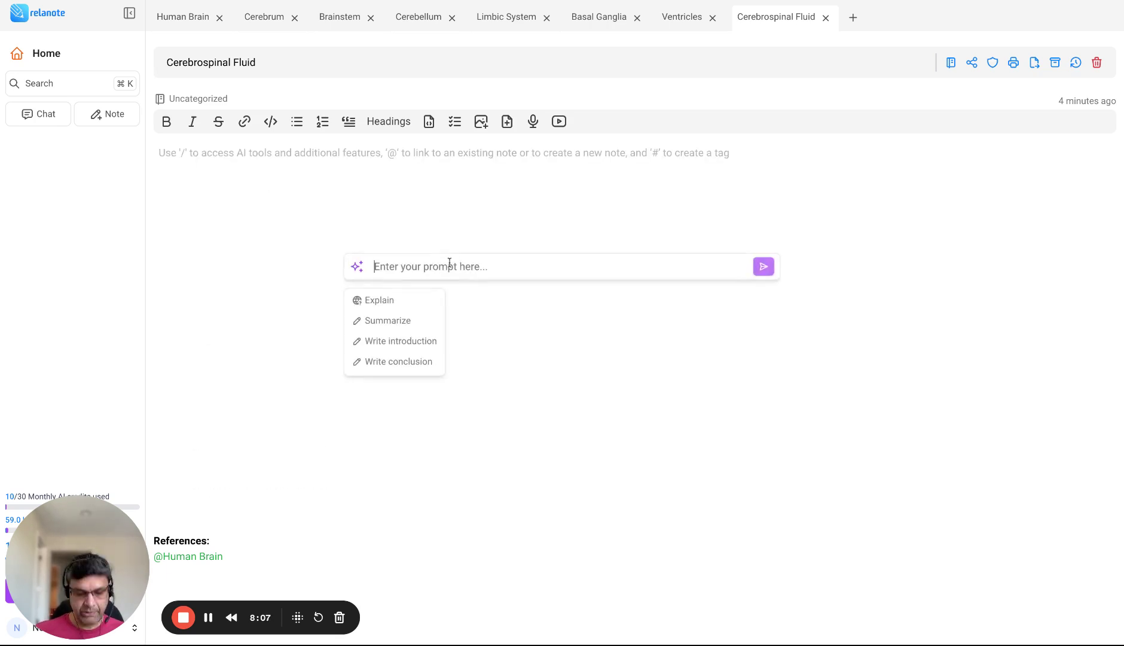
pyautogui.press('super+v')
pyautogui.click(761, 267)
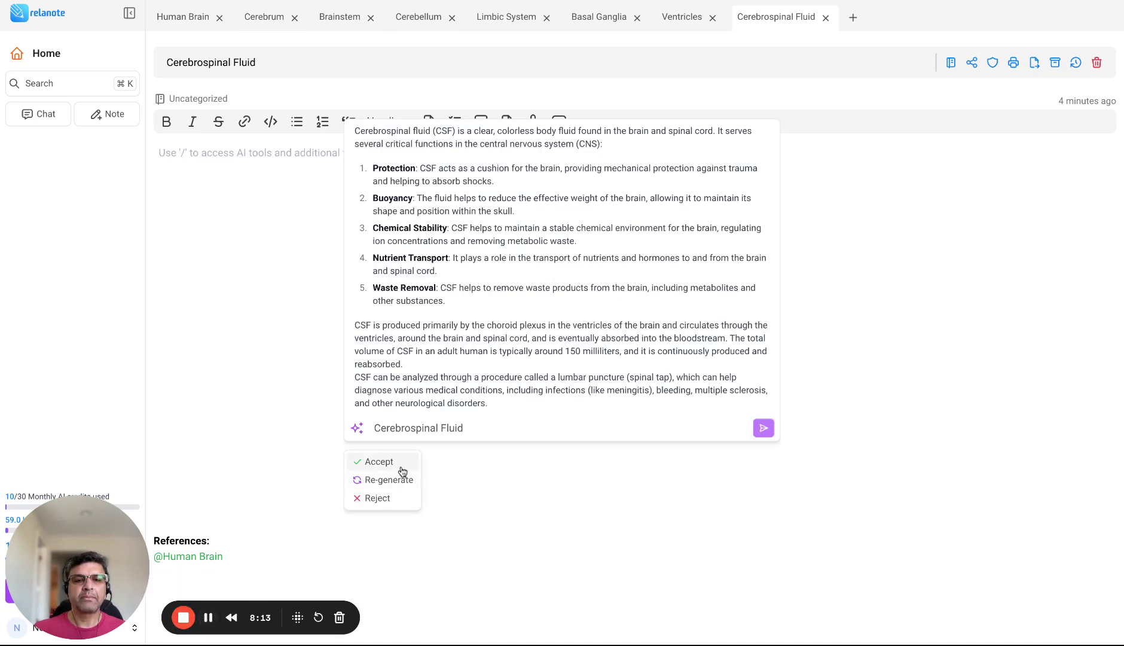
pyautogui.click(380, 462)
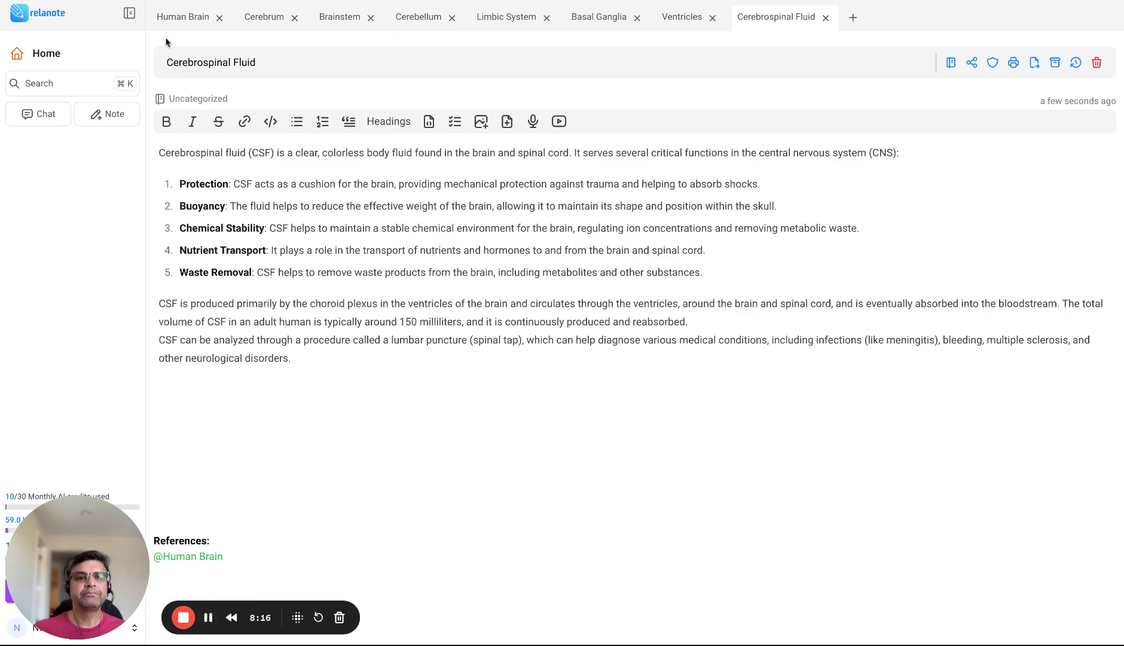
pyautogui.click(179, 24)
pyautogui.scroll(-6, 371, 354)
# Open the Cortex note, accept AI text generated from 'Cortex', and return to Human Brain
pyautogui.scroll(-4, 371, 353)
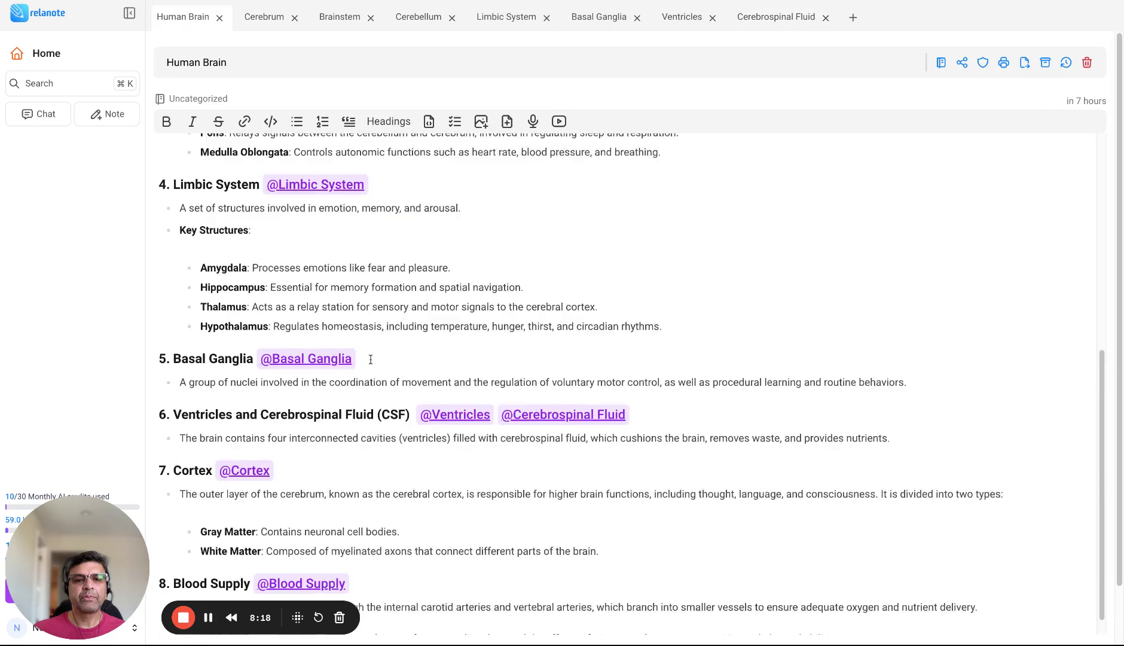
pyautogui.click(256, 387)
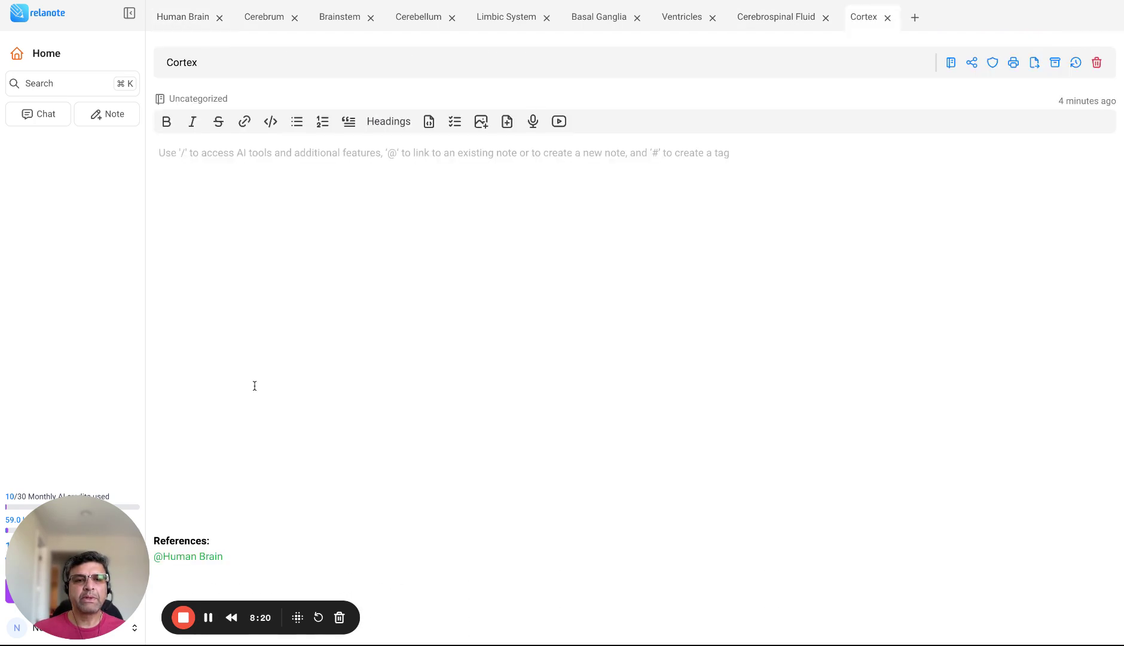
pyautogui.write('/Cortex')
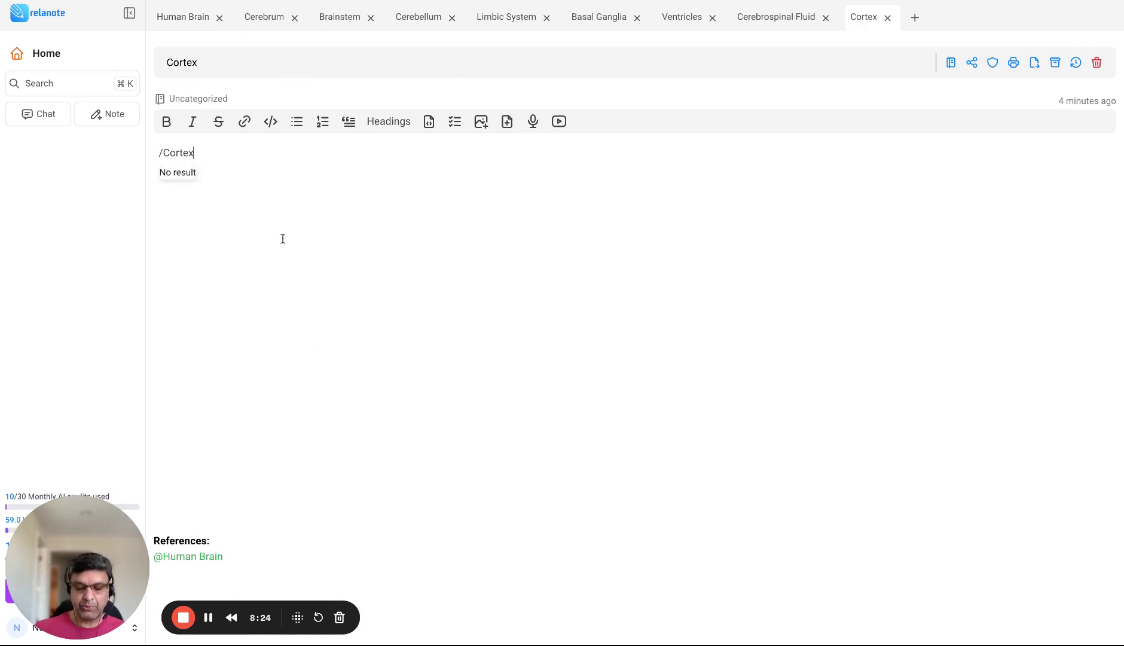
pyautogui.press('BackSpace')
pyautogui.press('BackSpace')
pyautogui.press('BackSpace')
pyautogui.press('BackSpace')
pyautogui.press('BackSpace')
pyautogui.press('BackSpace')
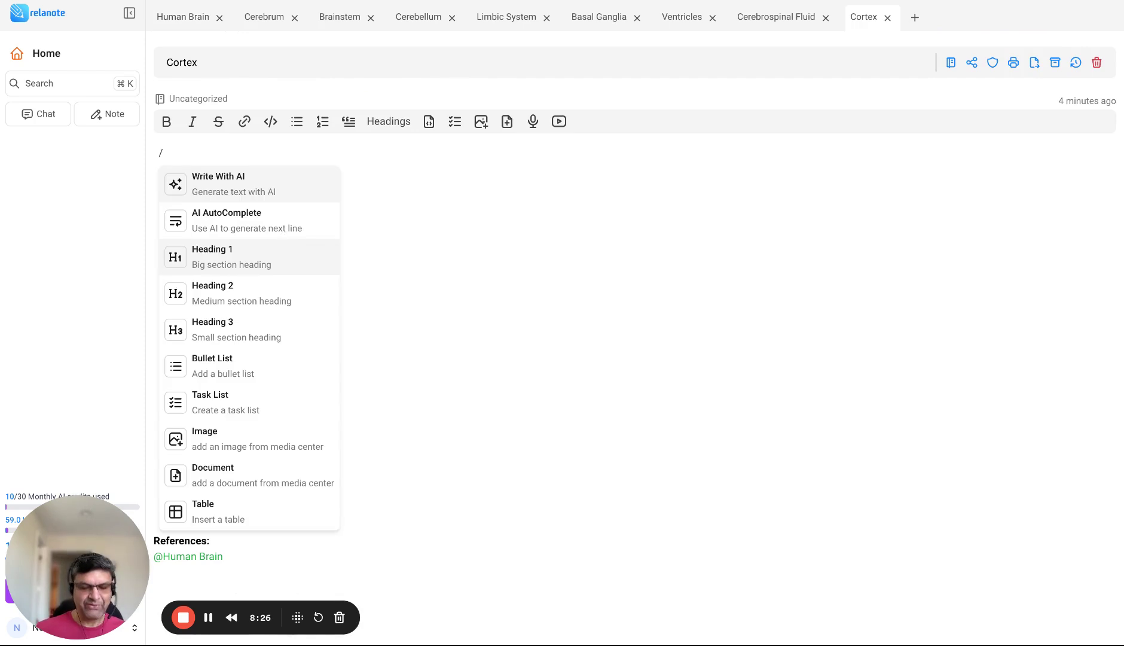
pyautogui.click(289, 189)
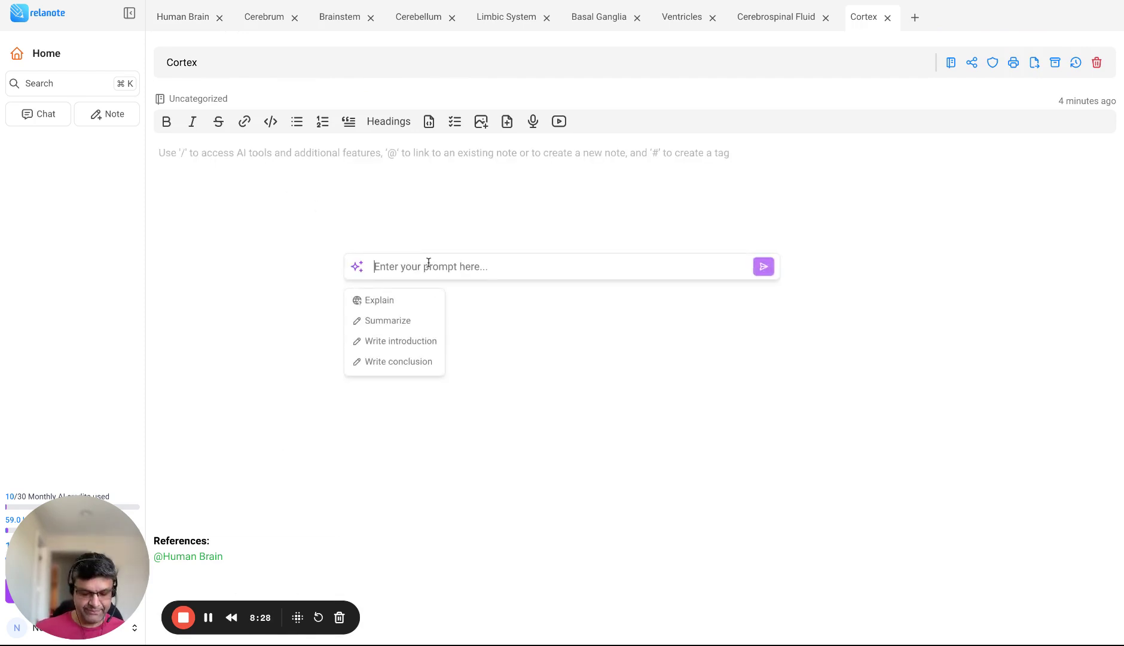
pyautogui.write('Cortex')
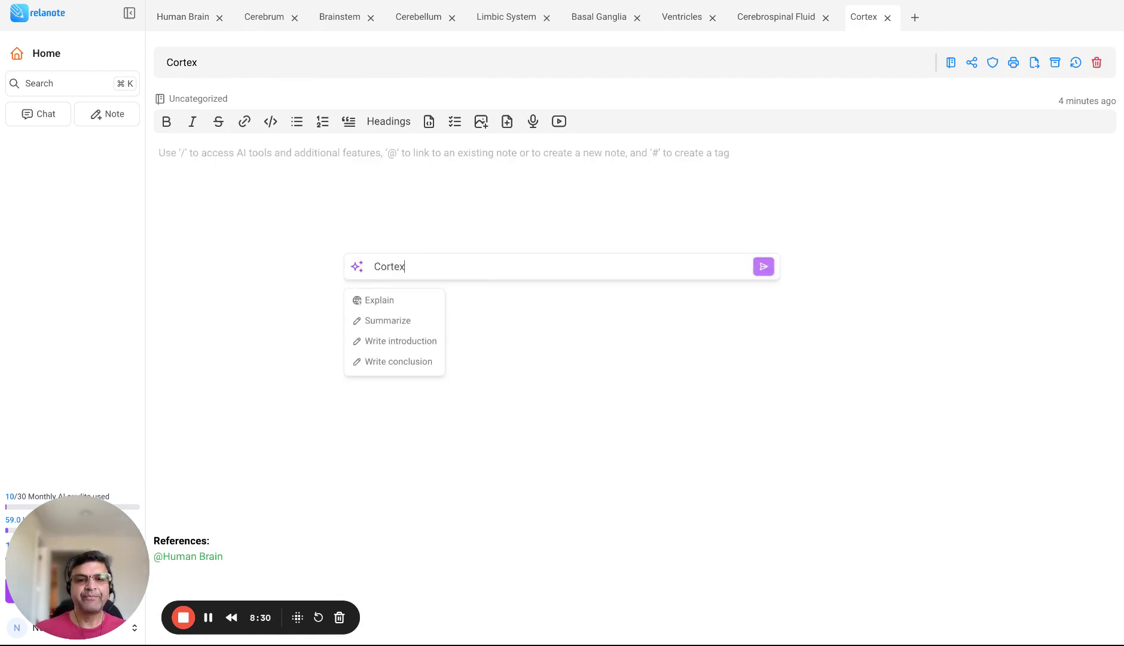
pyautogui.click(762, 266)
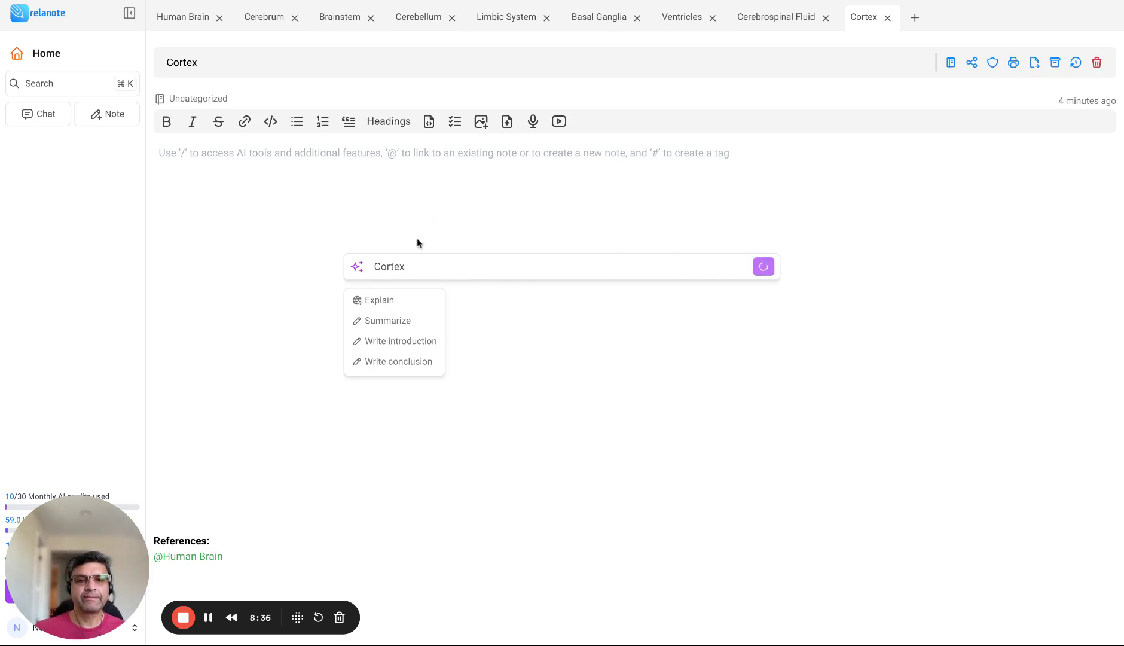
pyautogui.click(380, 445)
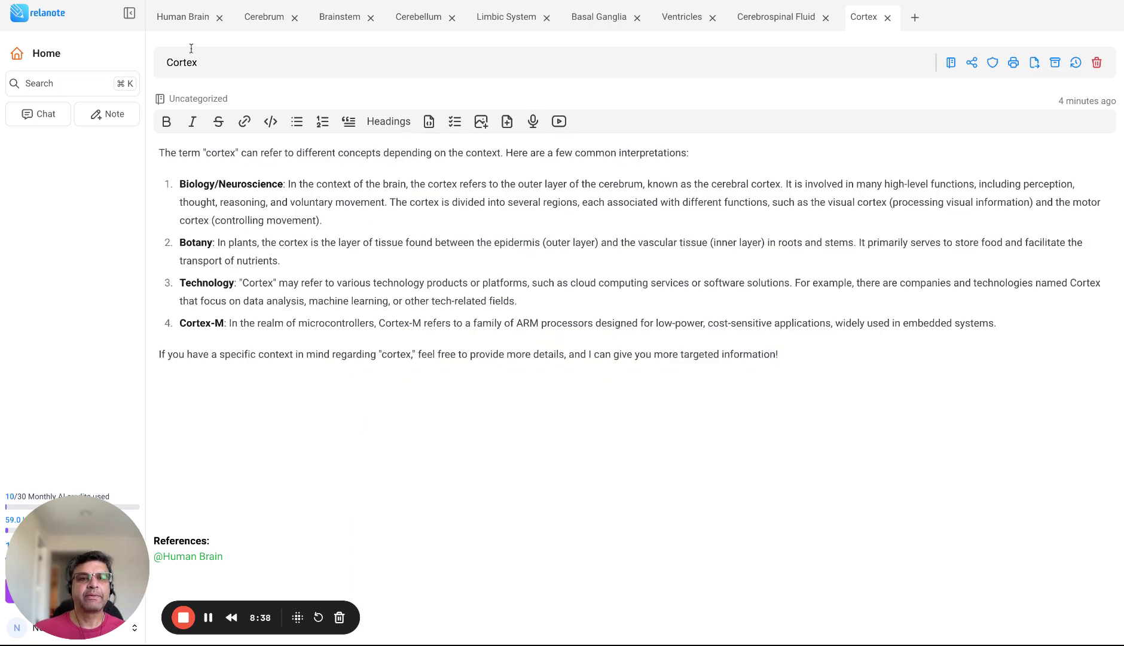
pyautogui.click(193, 24)
pyautogui.scroll(-10, 296, 359)
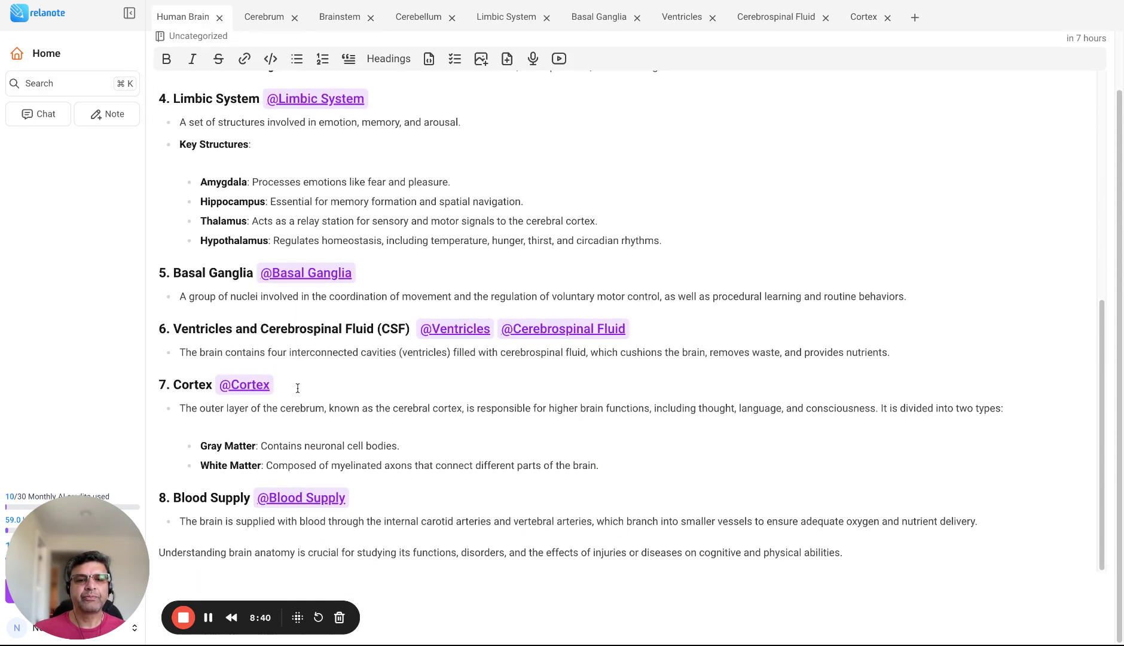
# Open the Blood Supply note and have AI draft text from 'Blood Supply', scrolling through the answer
pyautogui.click(312, 504)
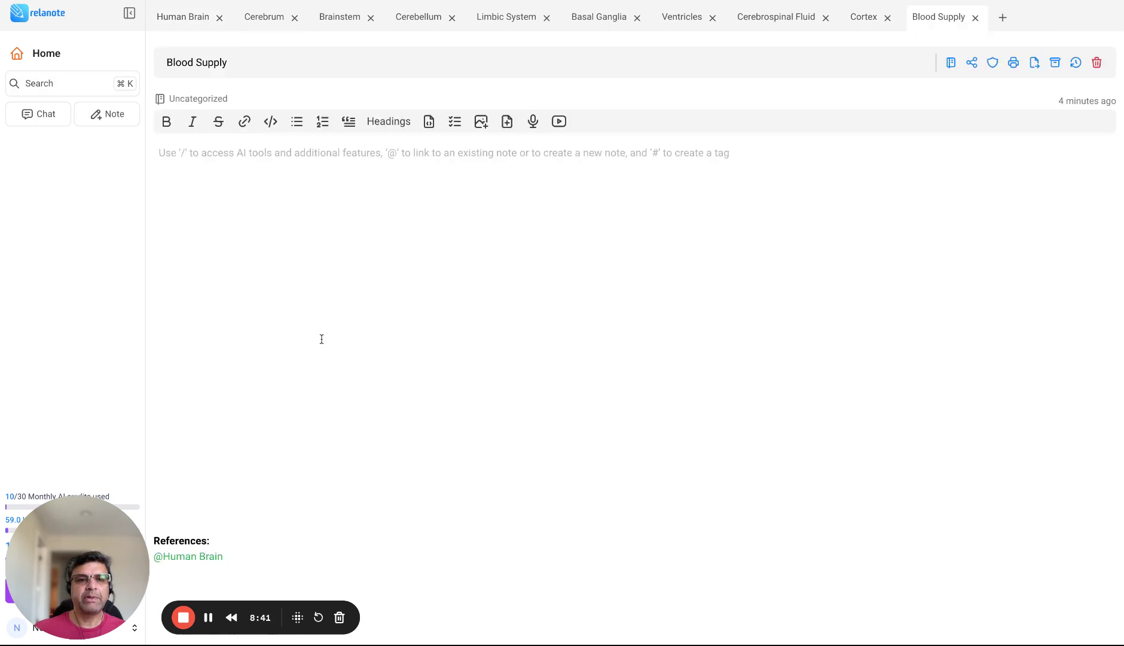
pyautogui.click(322, 270)
pyautogui.write('/')
pyautogui.click(256, 186)
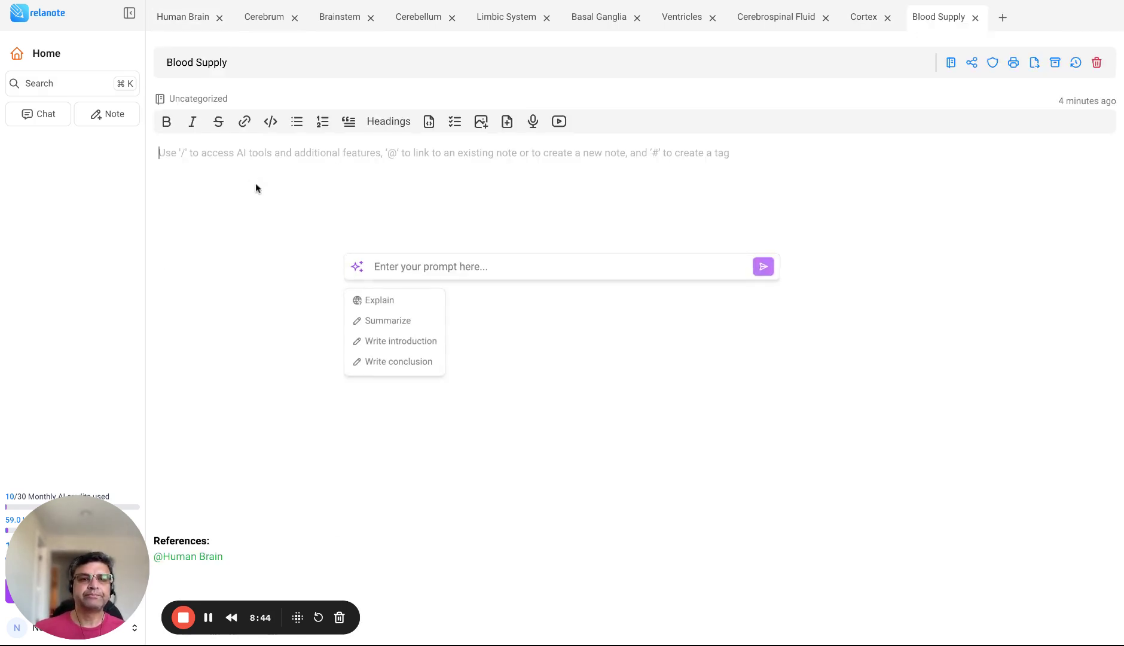
pyautogui.write('Blo')
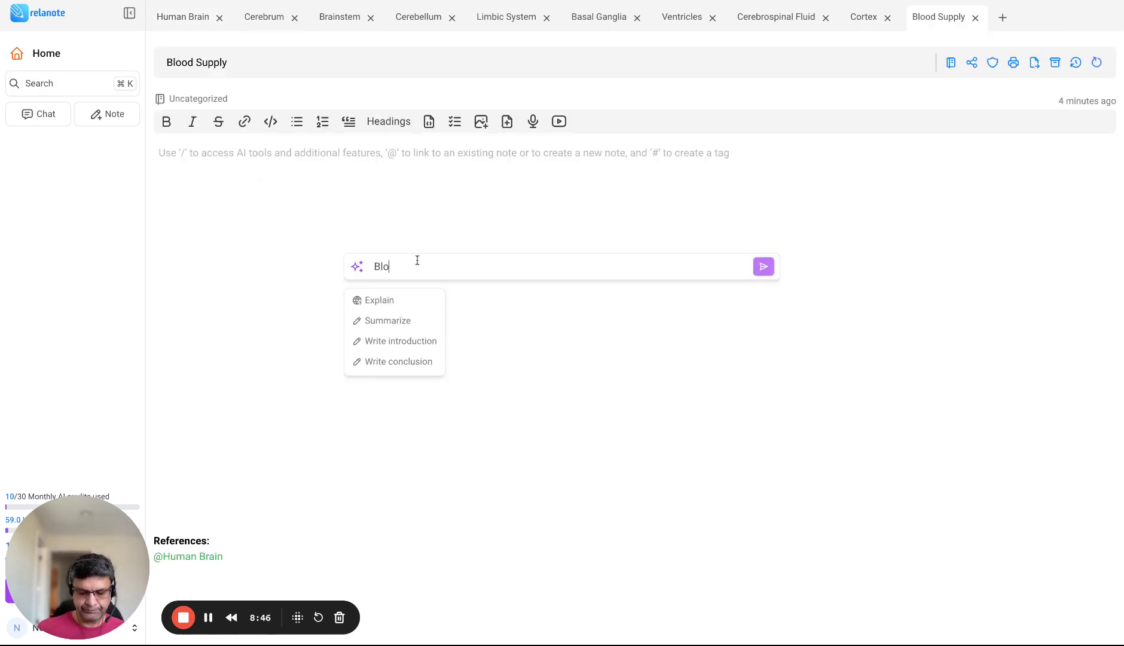
pyautogui.write('od Supply')
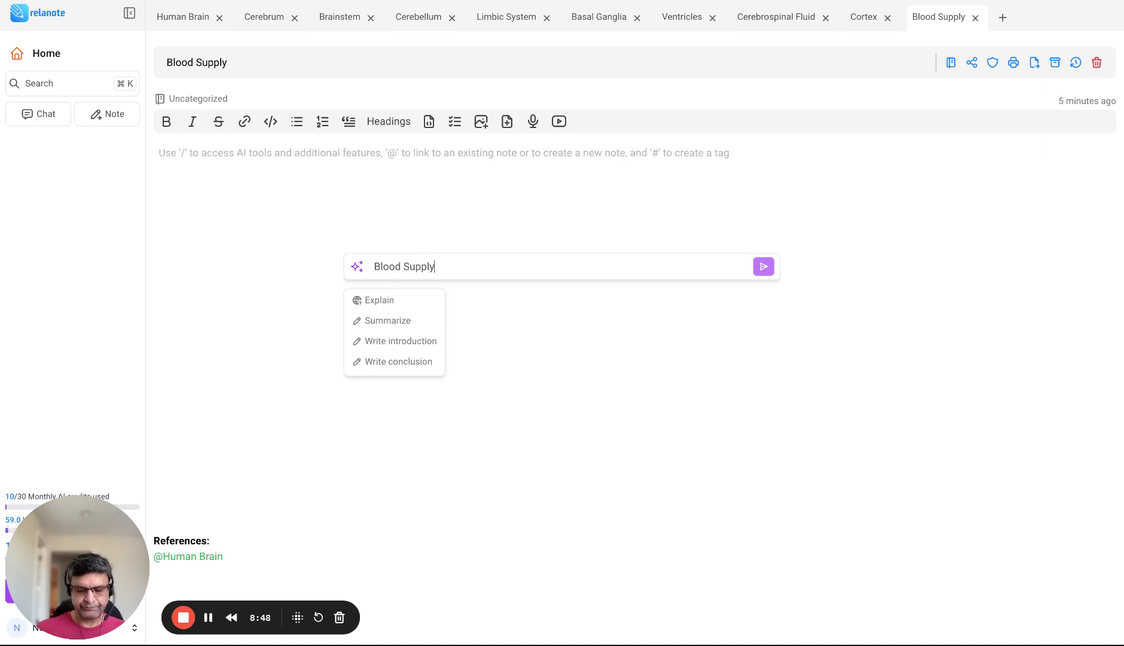
pyautogui.click(764, 266)
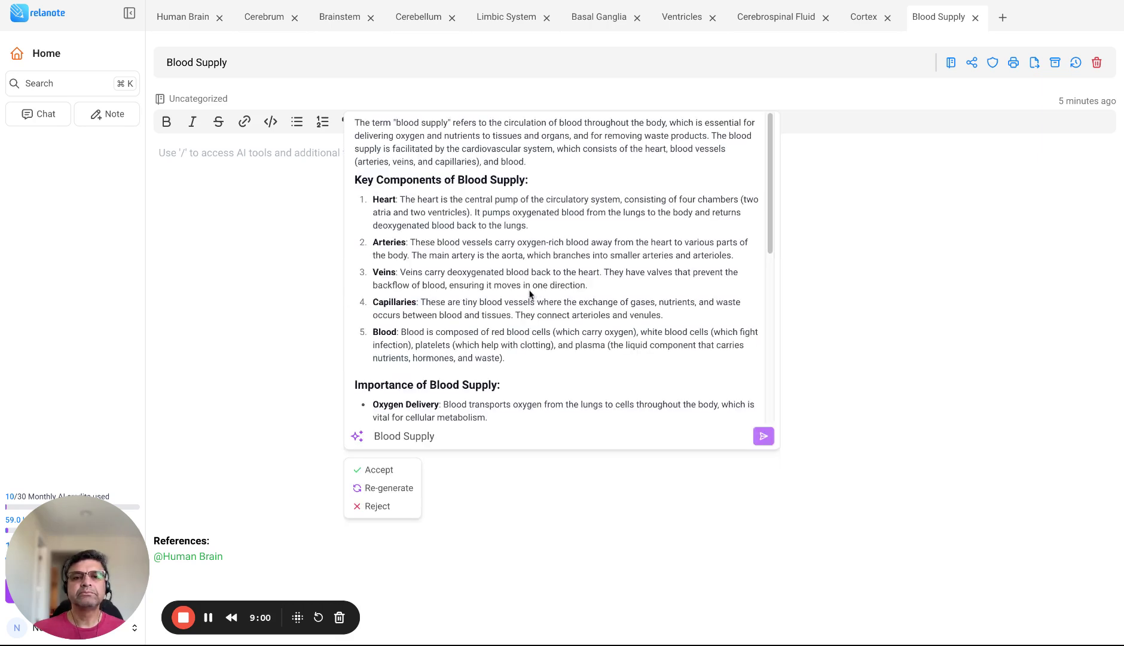
pyautogui.scroll(-5, 527, 291)
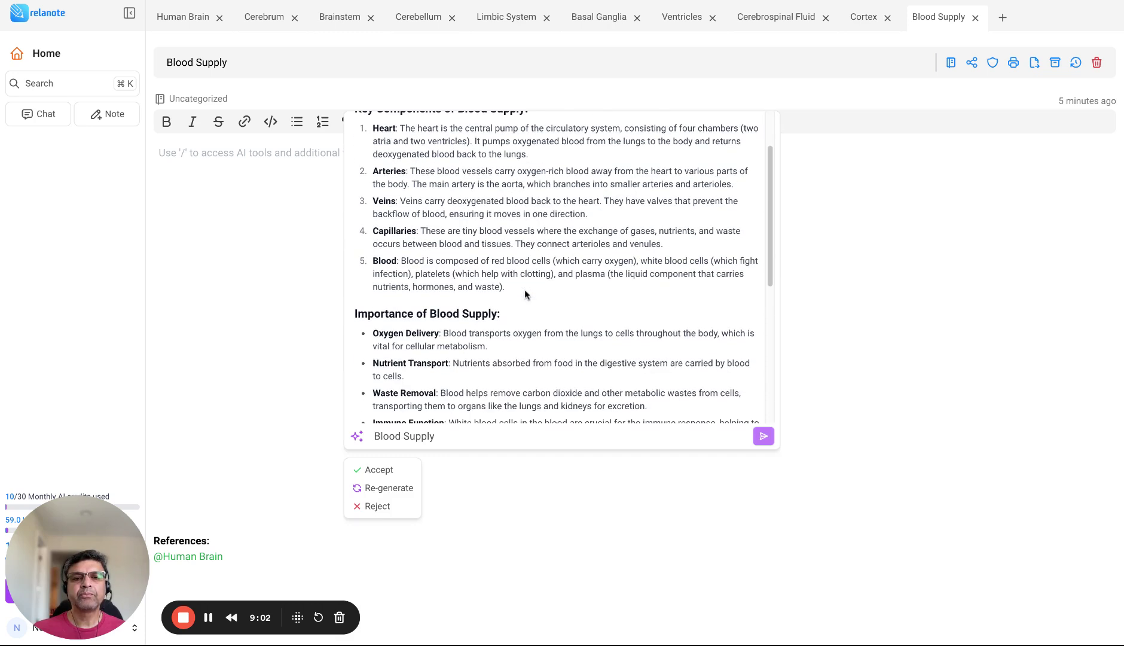
pyautogui.scroll(-3, 521, 293)
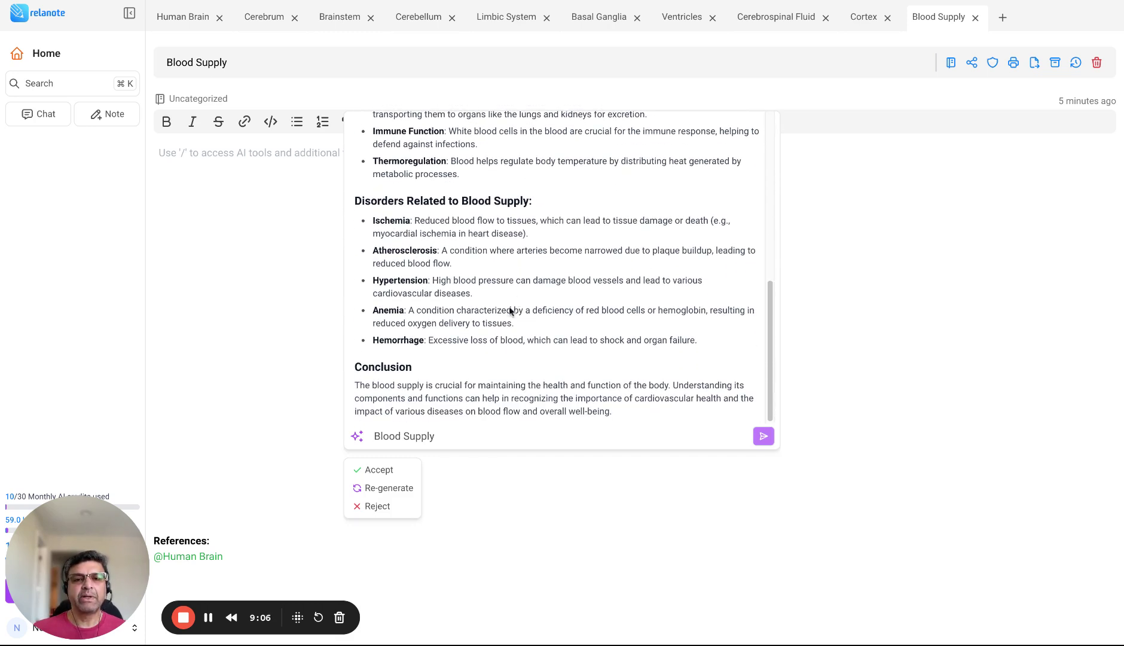
# Reject the general blood supply draft and clear the stray slash command
pyautogui.click(377, 506)
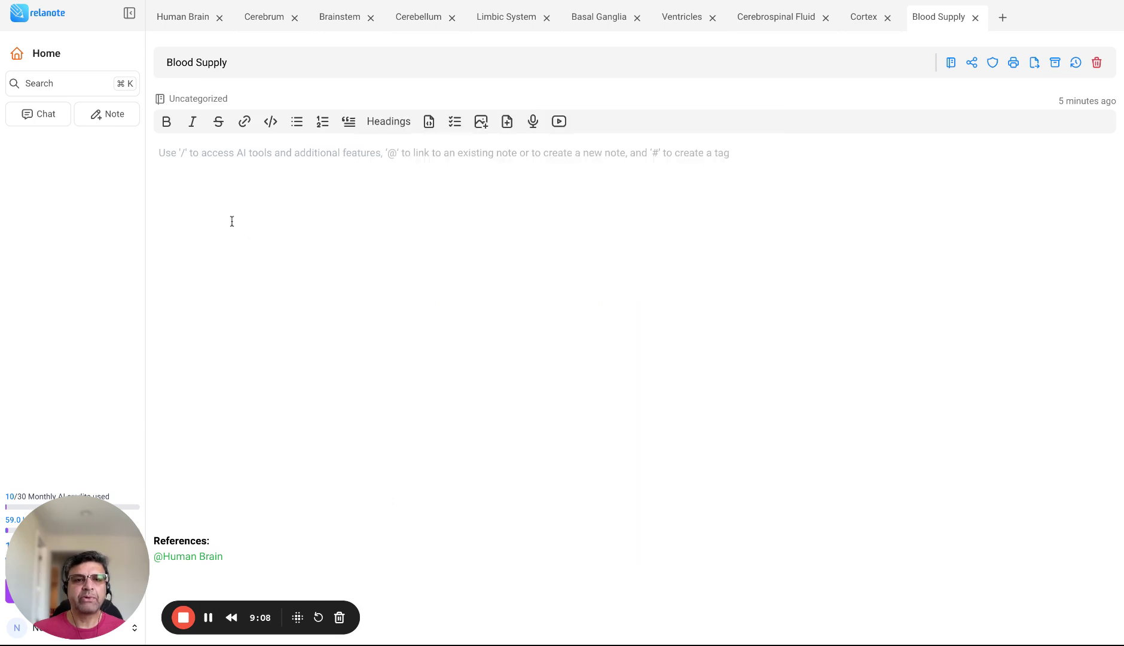
pyautogui.write('/')
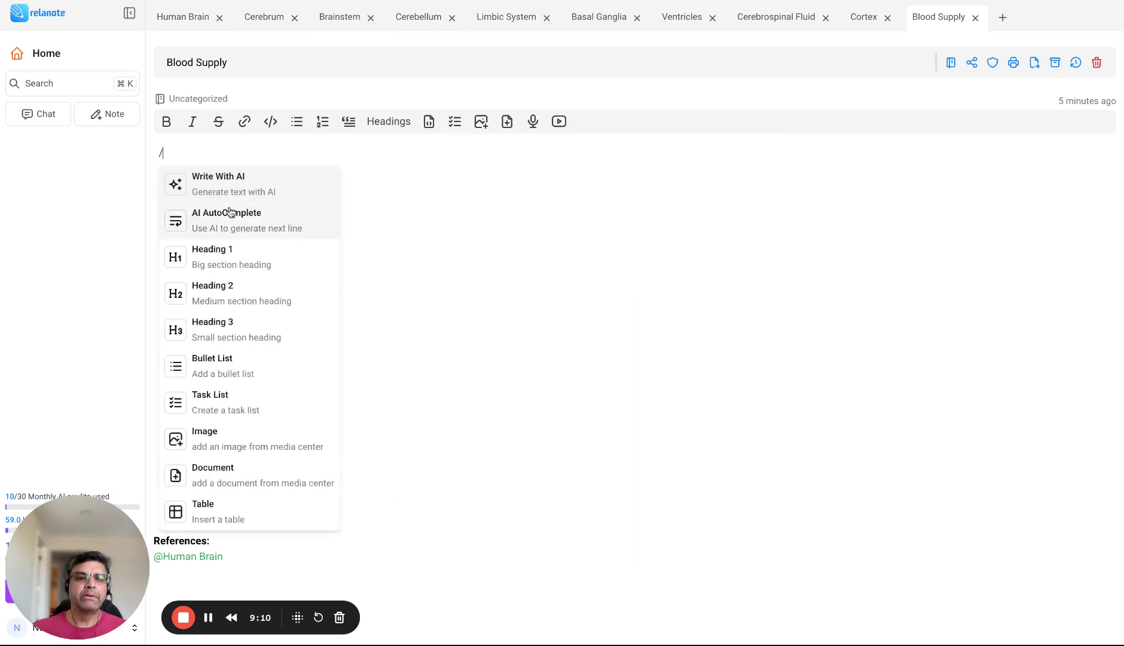
pyautogui.press('BackSpace')
# Accept AI text generated from 'Blood supply brain', then return to the Human Brain note
pyautogui.write('/')
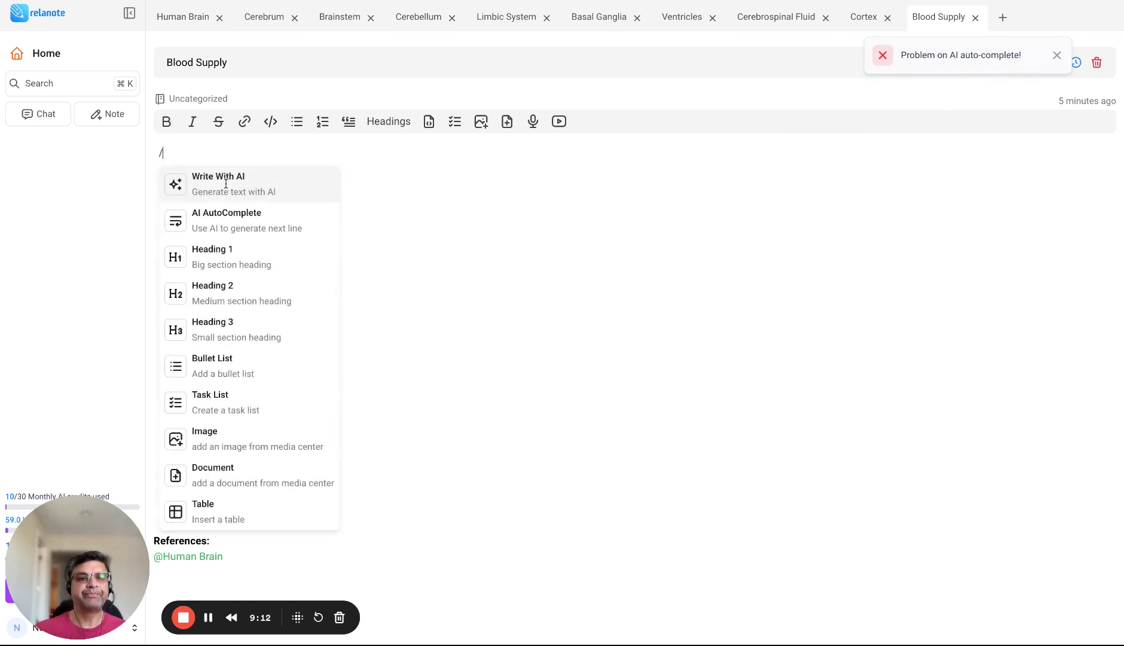
pyautogui.click(209, 183)
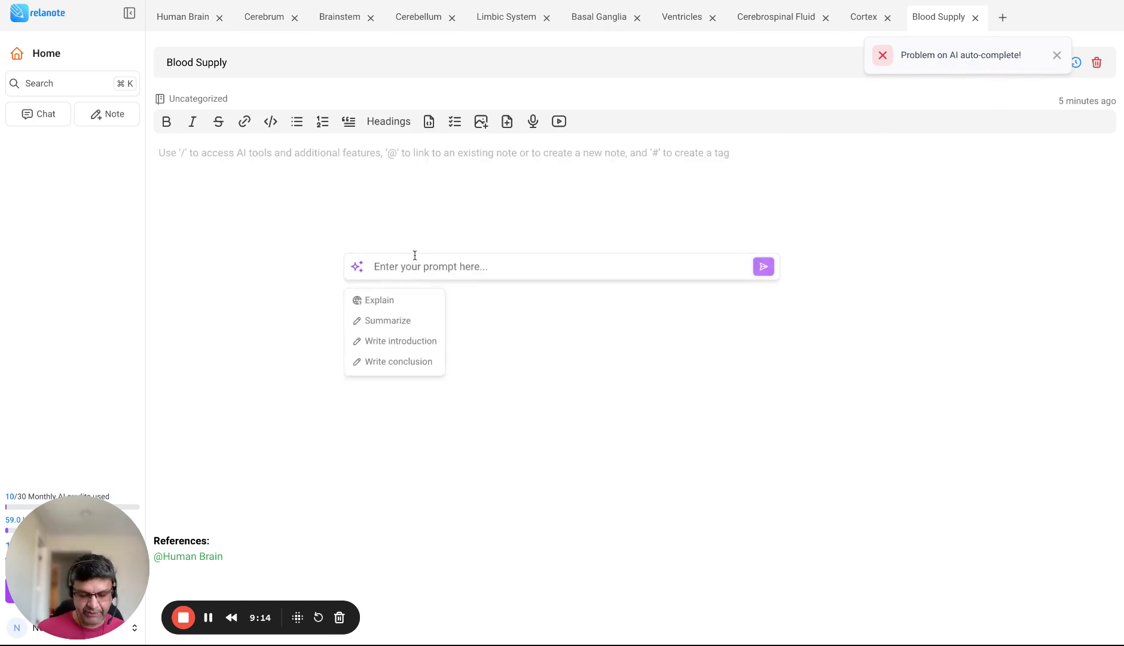
pyautogui.write('Blood')
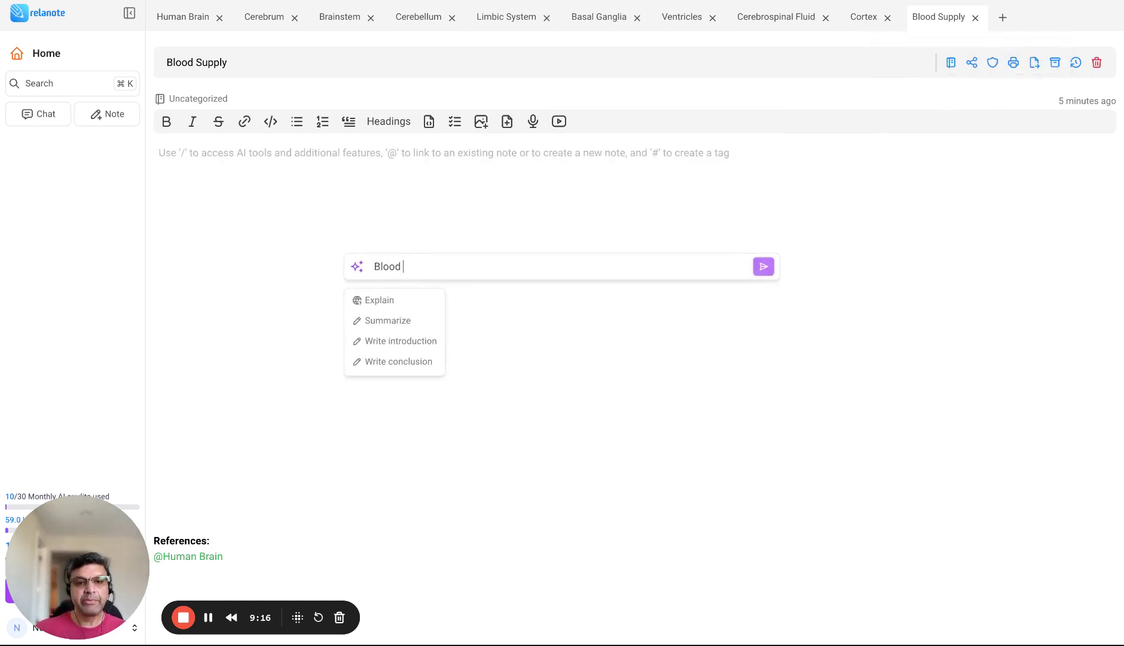
pyautogui.write(' supply b')
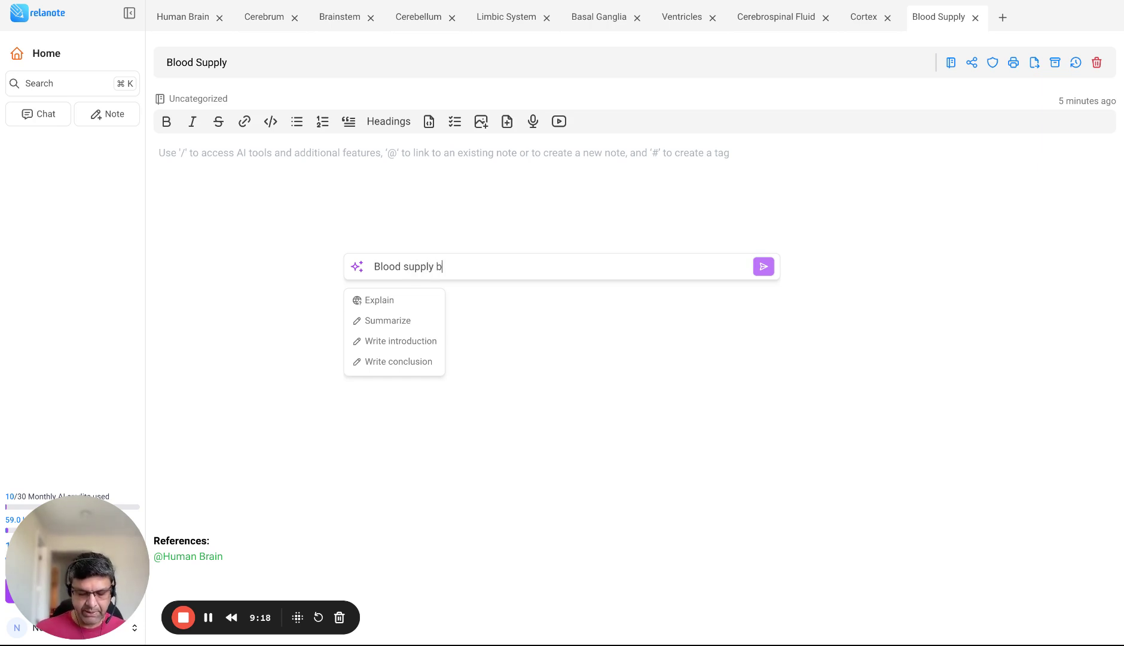
pyautogui.write('rain')
pyautogui.press('Return')
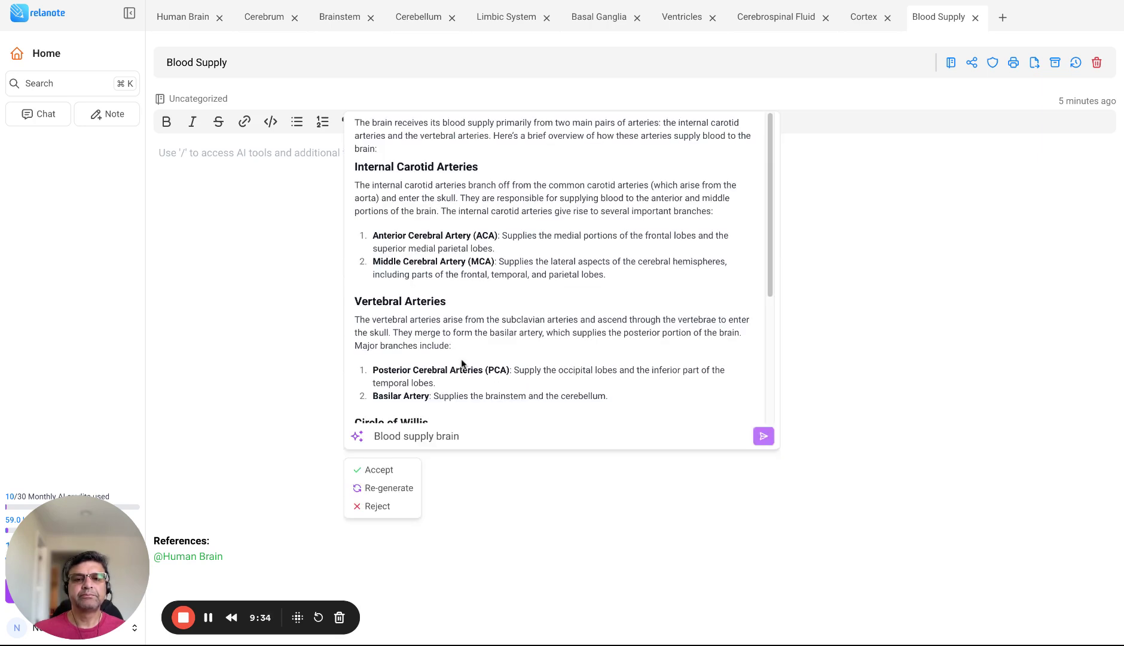
pyautogui.scroll(-5, 462, 363)
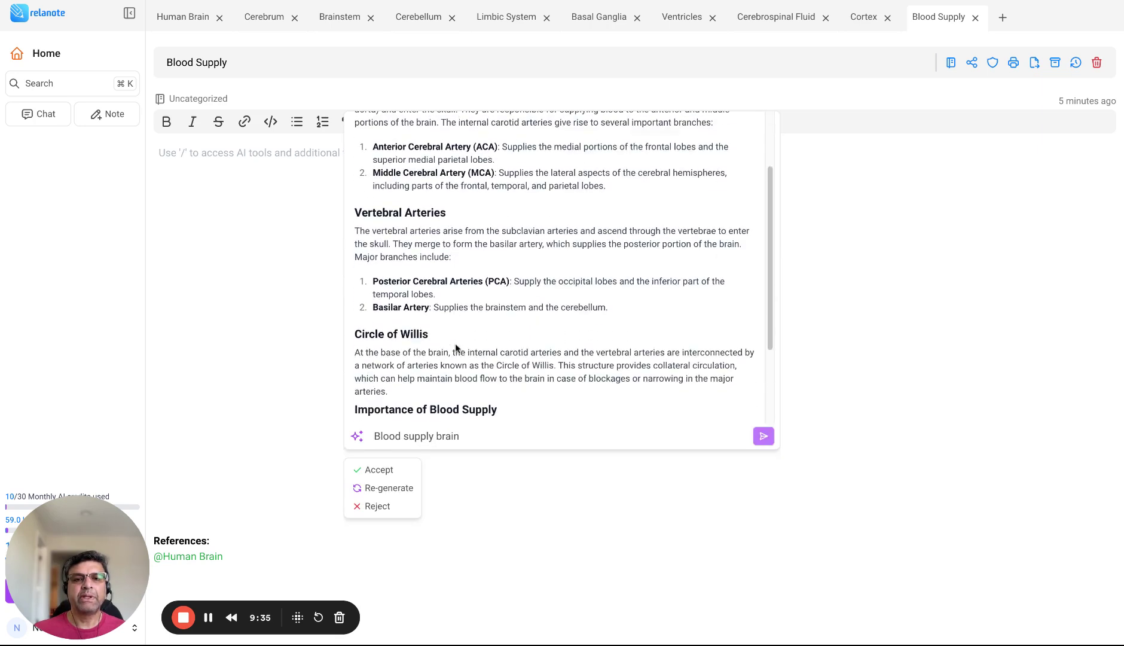
pyautogui.click(378, 471)
pyautogui.click(186, 18)
pyautogui.scroll(-4, 398, 356)
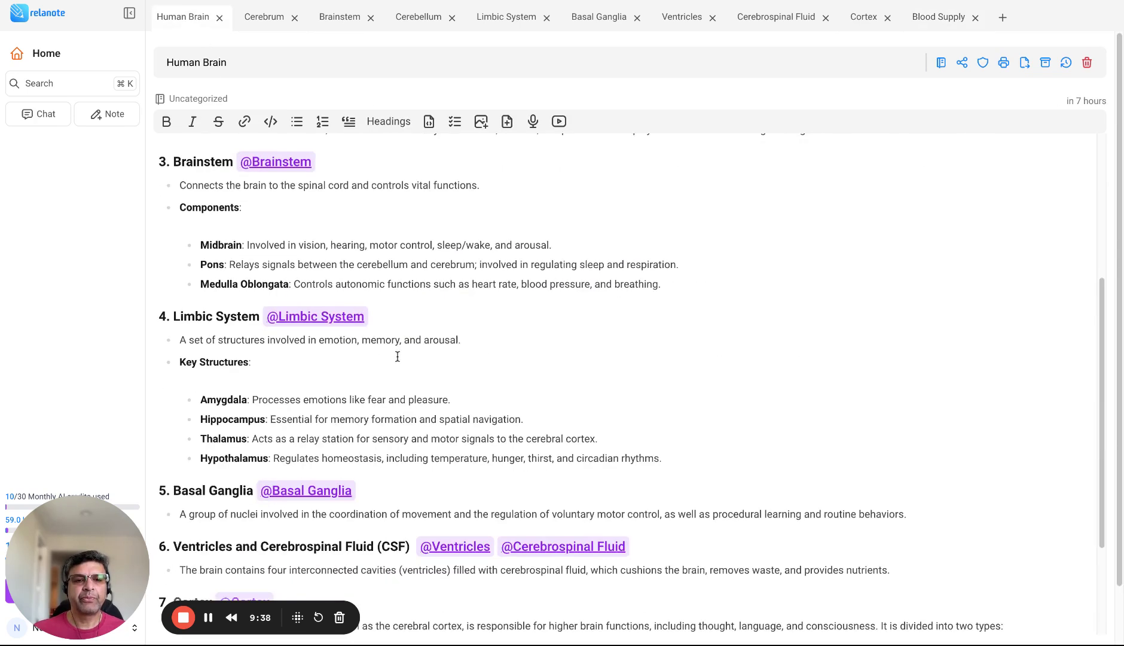
# Check the linked Cerebrum, Cerebellum, Brainstem and Limbic System notes, returning to Human Brain each time
pyautogui.scroll(-3, 398, 357)
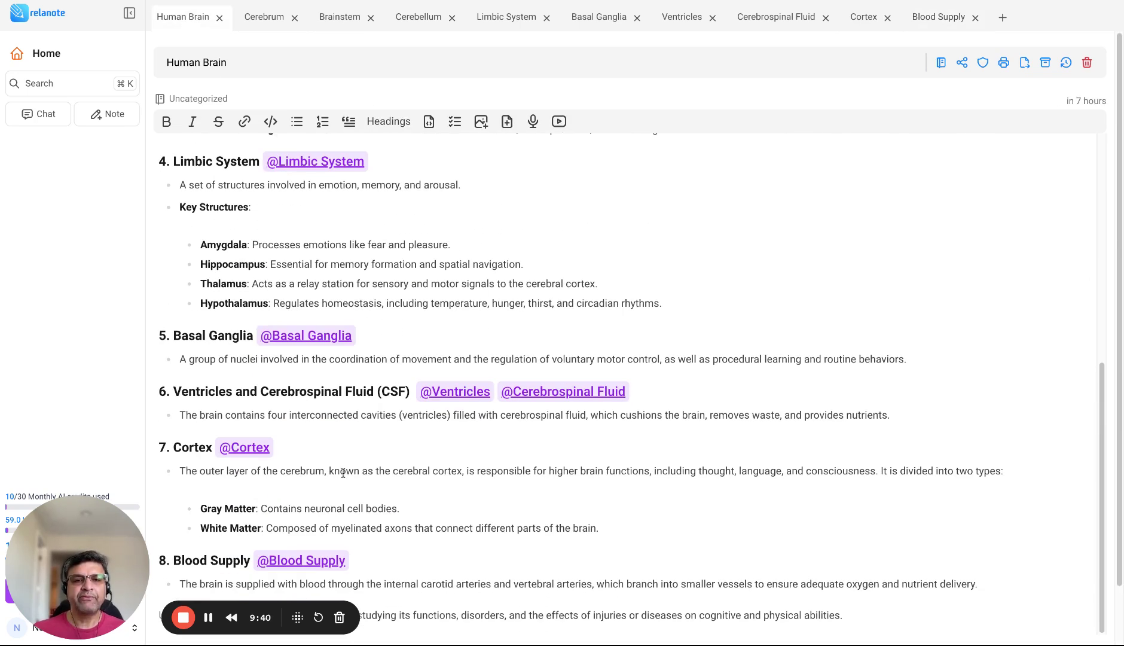
pyautogui.scroll(8, 342, 472)
pyautogui.click(275, 189)
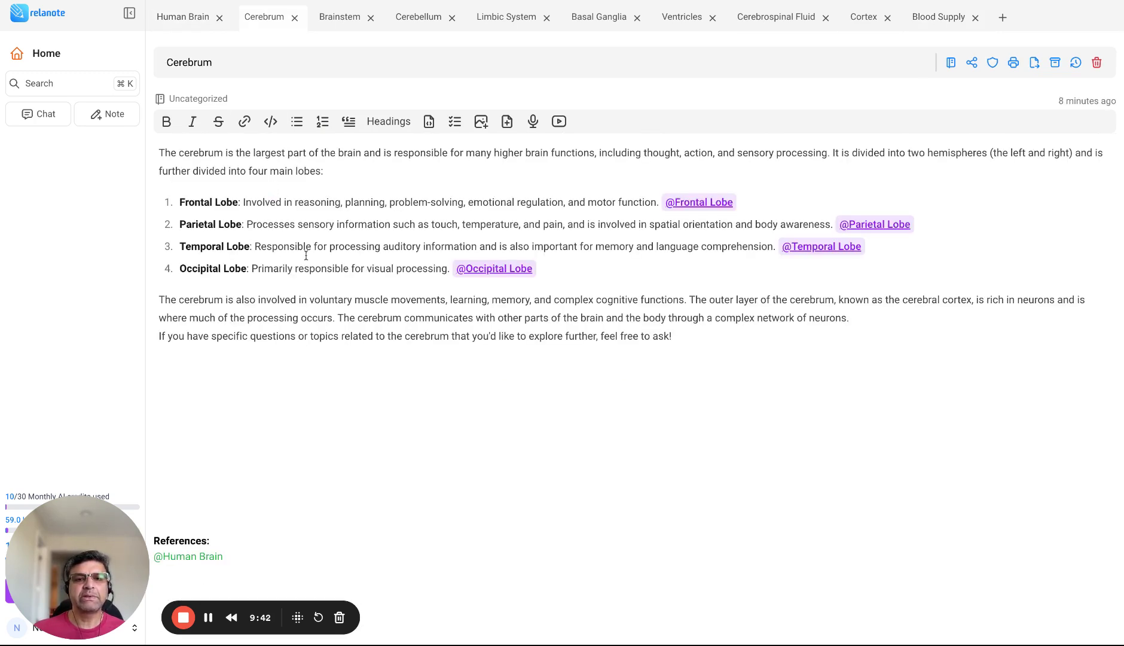
pyautogui.click(179, 19)
pyautogui.click(286, 373)
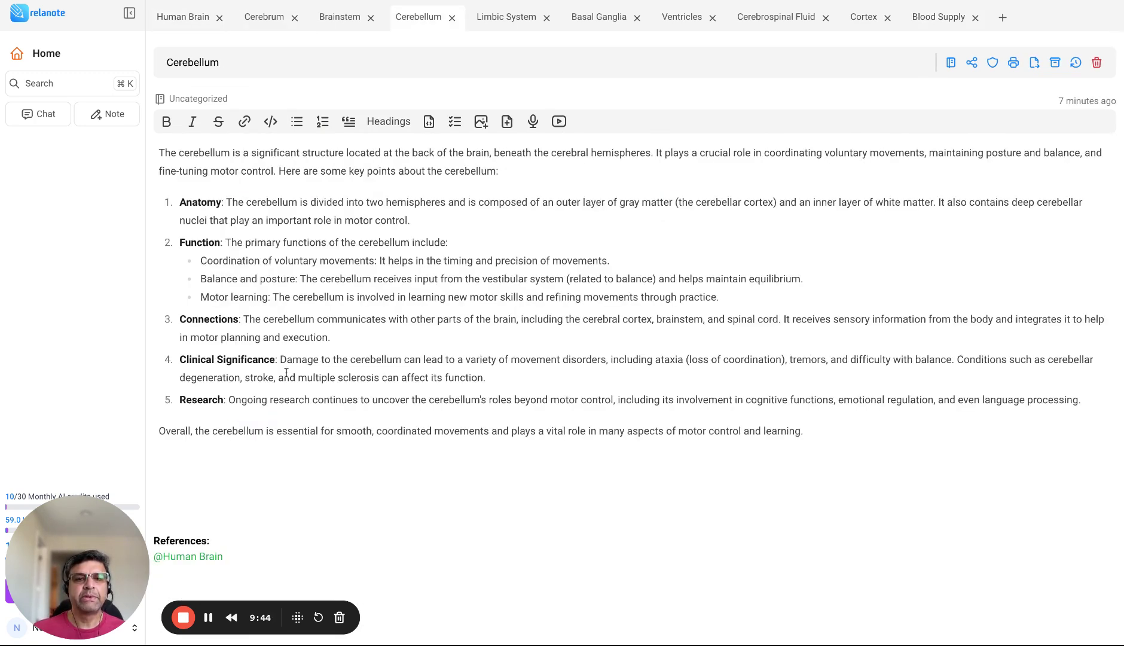
pyautogui.click(180, 19)
pyautogui.click(276, 422)
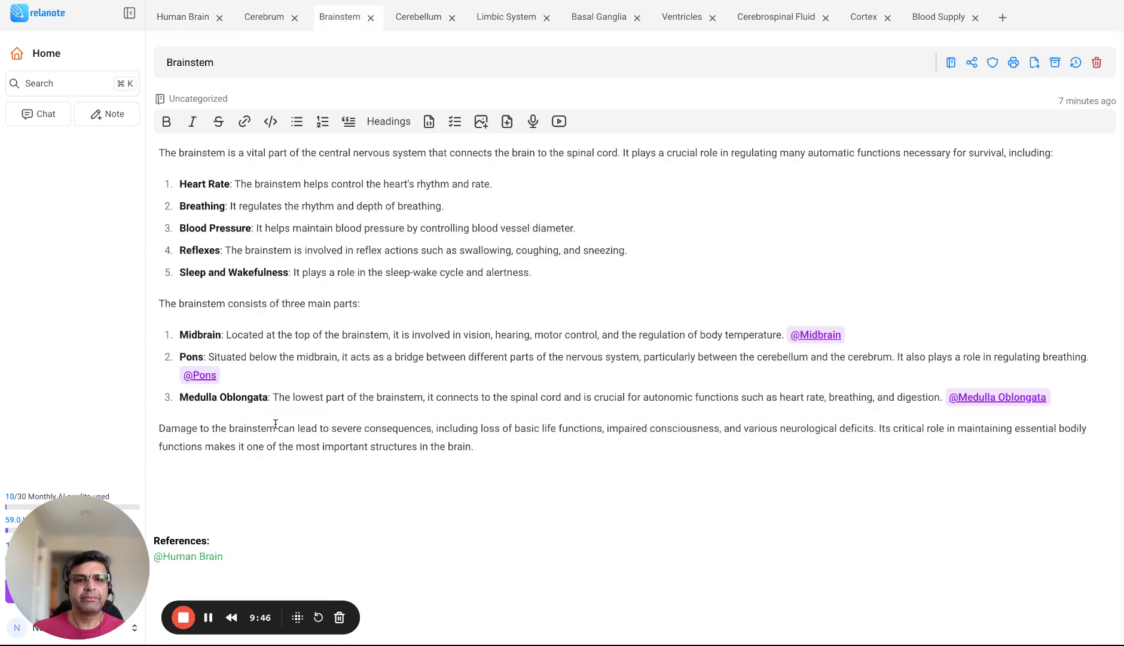
pyautogui.click(197, 23)
pyautogui.scroll(-3, 317, 347)
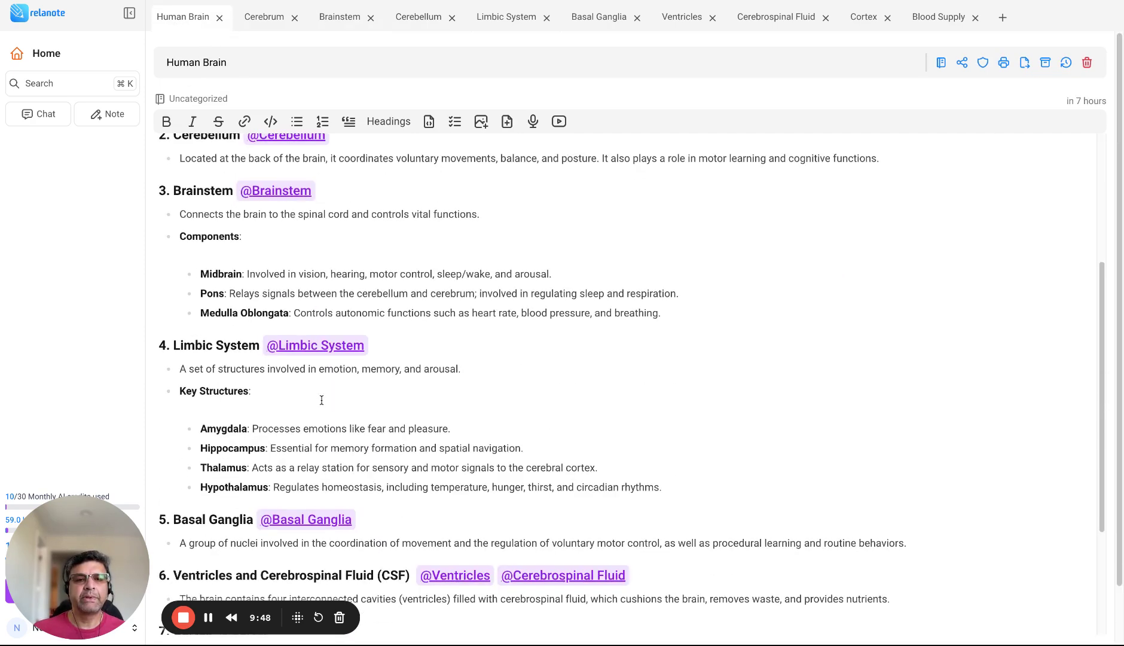
pyautogui.click(314, 347)
pyautogui.click(182, 24)
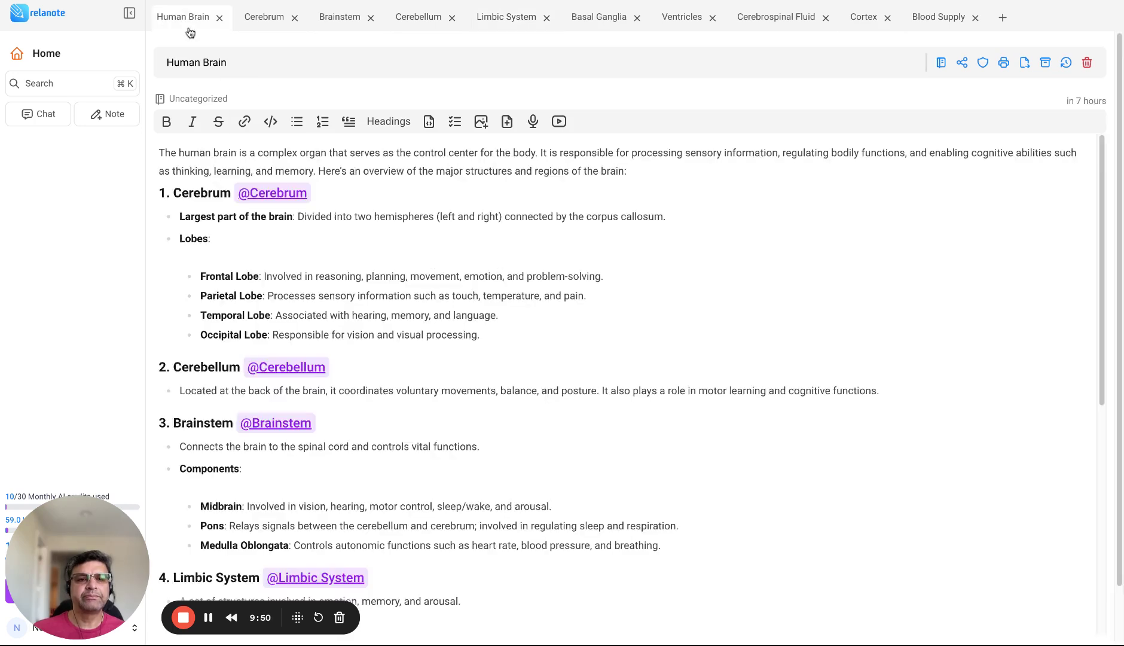
# Check the linked Basal Ganglia, Ventricles and Cerebrospinal Fluid notes, returning to Human Brain after each
pyautogui.scroll(-3, 314, 301)
pyautogui.scroll(-3, 314, 301)
pyautogui.click(306, 339)
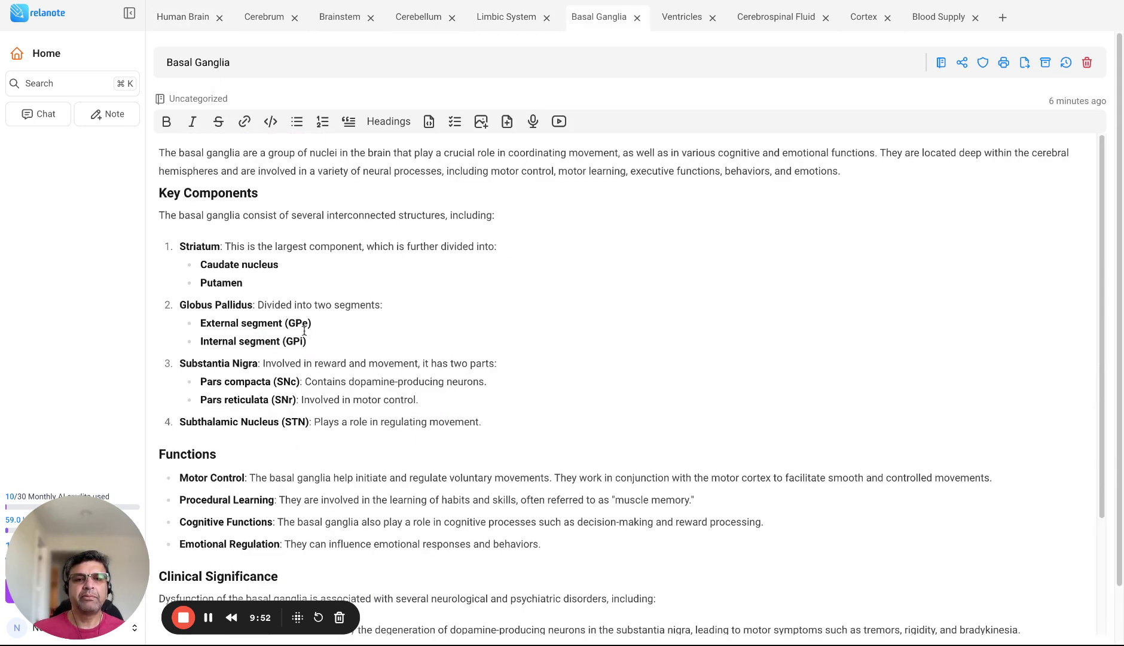
pyautogui.click(183, 18)
pyautogui.scroll(-3, 348, 333)
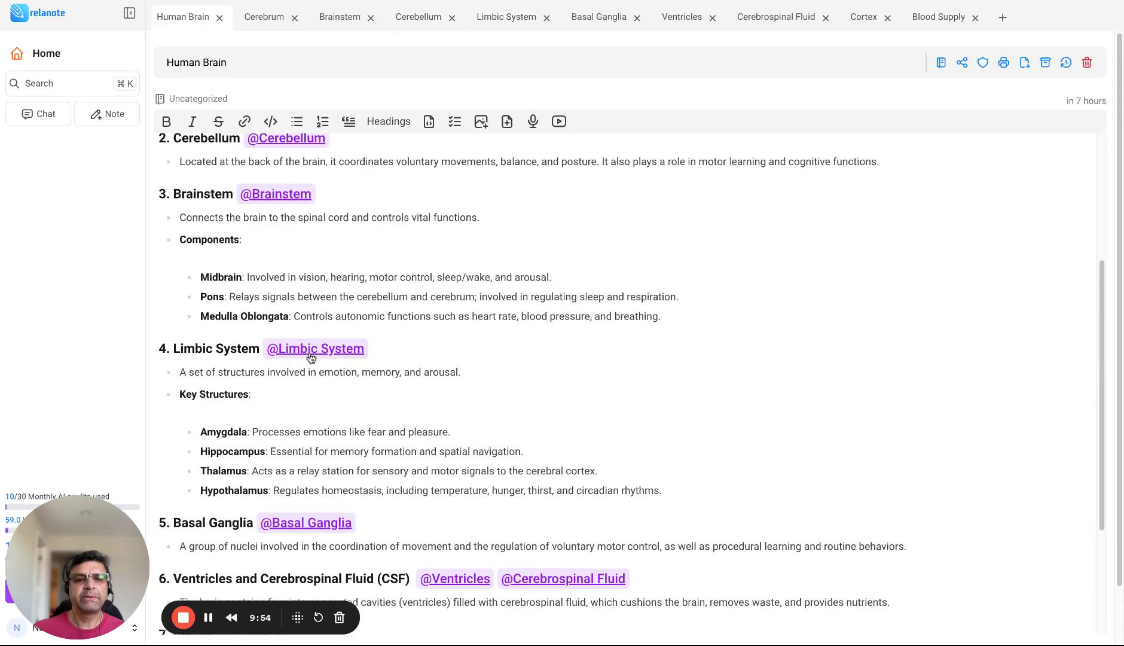
pyautogui.scroll(-2, 311, 365)
pyautogui.click(457, 394)
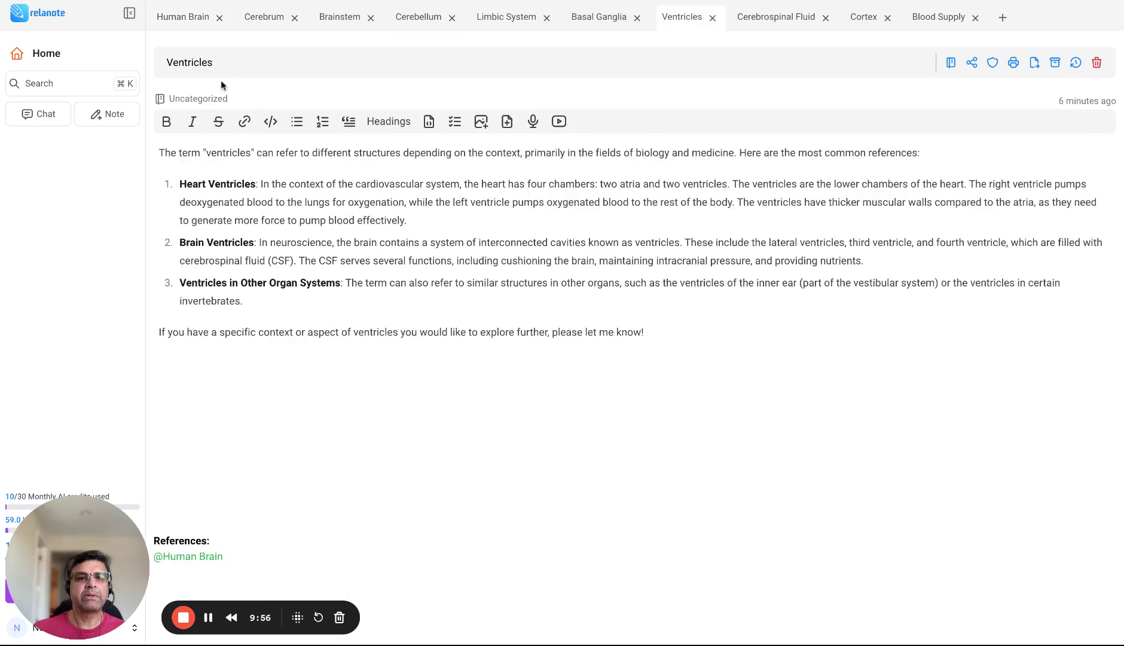
pyautogui.click(171, 18)
pyautogui.scroll(-3, 542, 367)
pyautogui.click(553, 349)
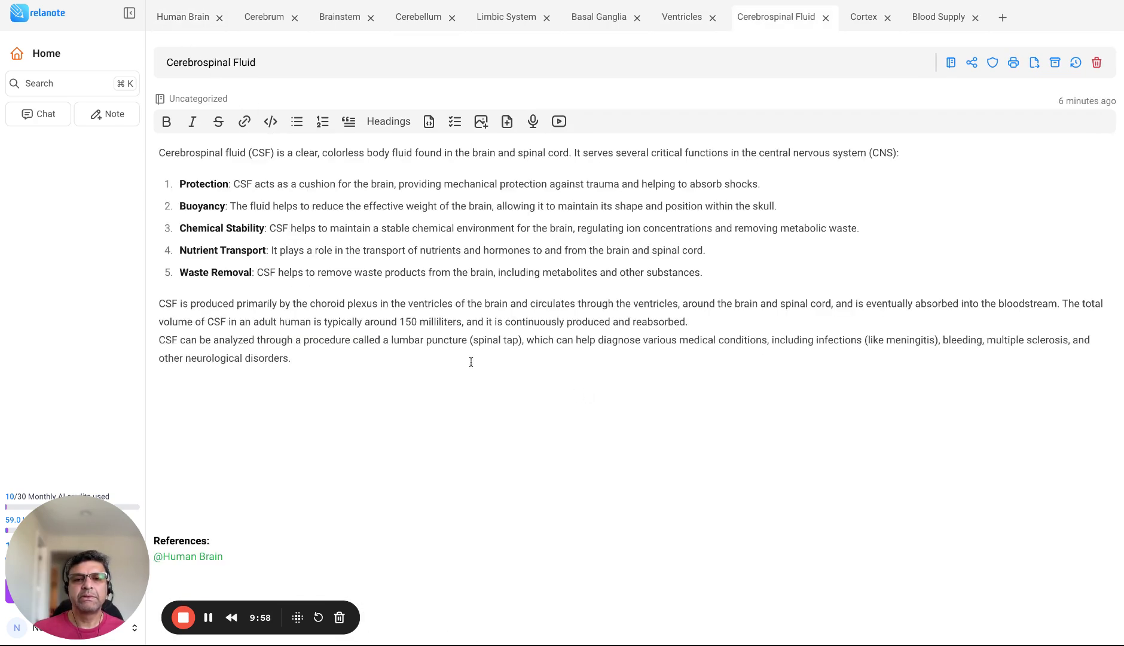
pyautogui.click(179, 19)
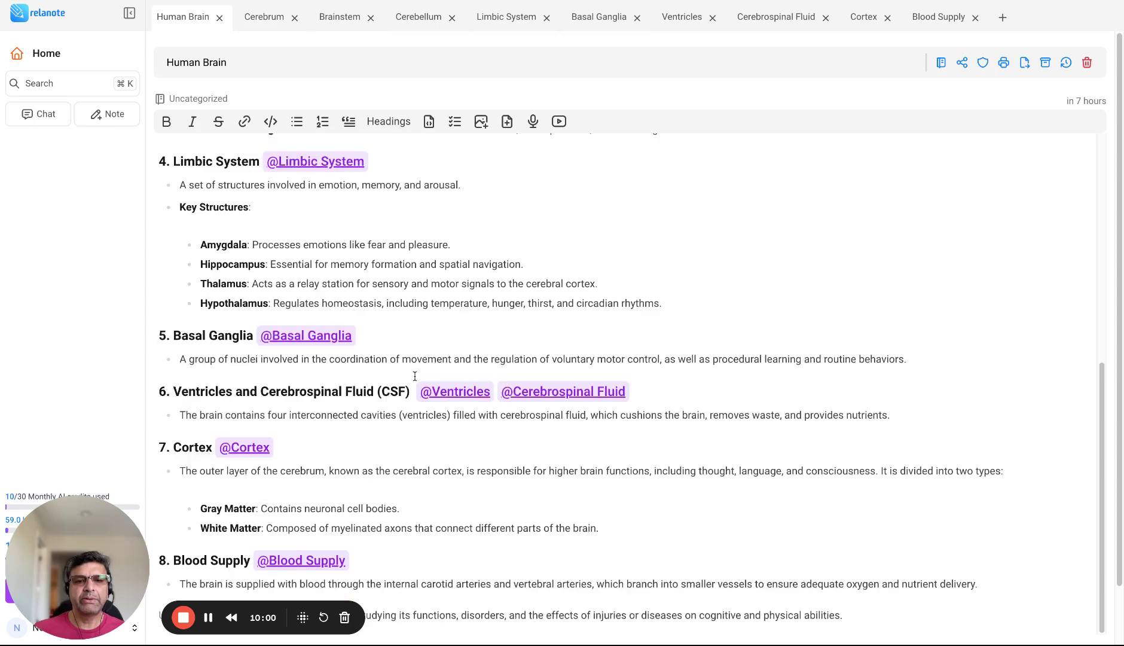
# Check the linked Cortex and Blood Supply notes, coming back to Human Brain
pyautogui.scroll(-1, 415, 376)
pyautogui.click(256, 395)
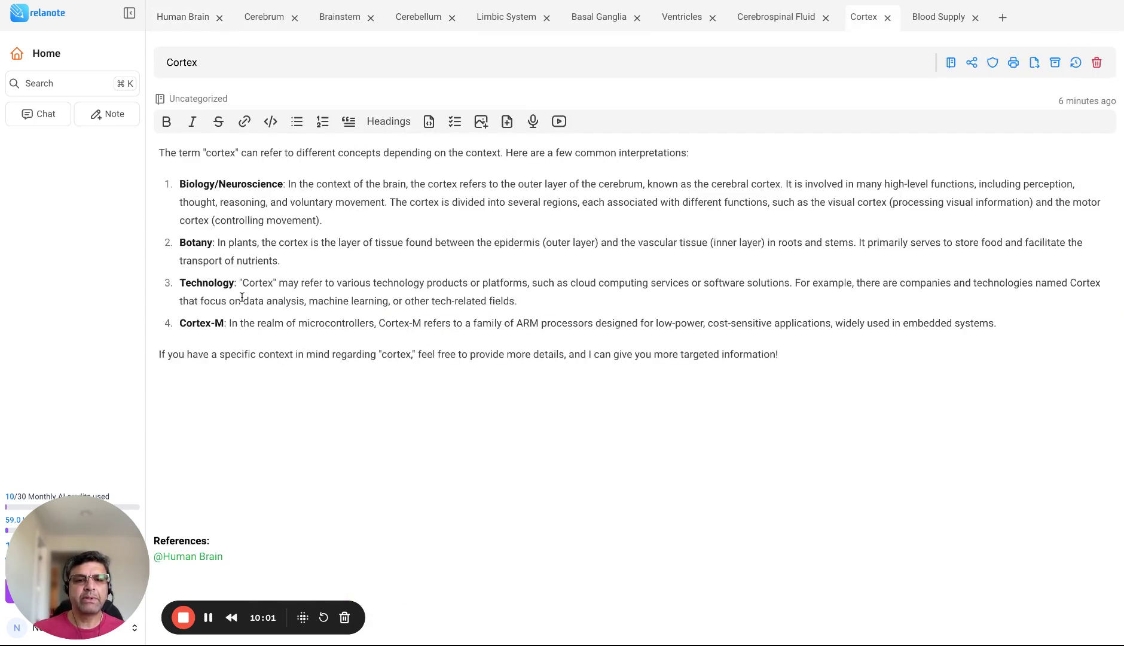
pyautogui.click(174, 15)
pyautogui.click(302, 564)
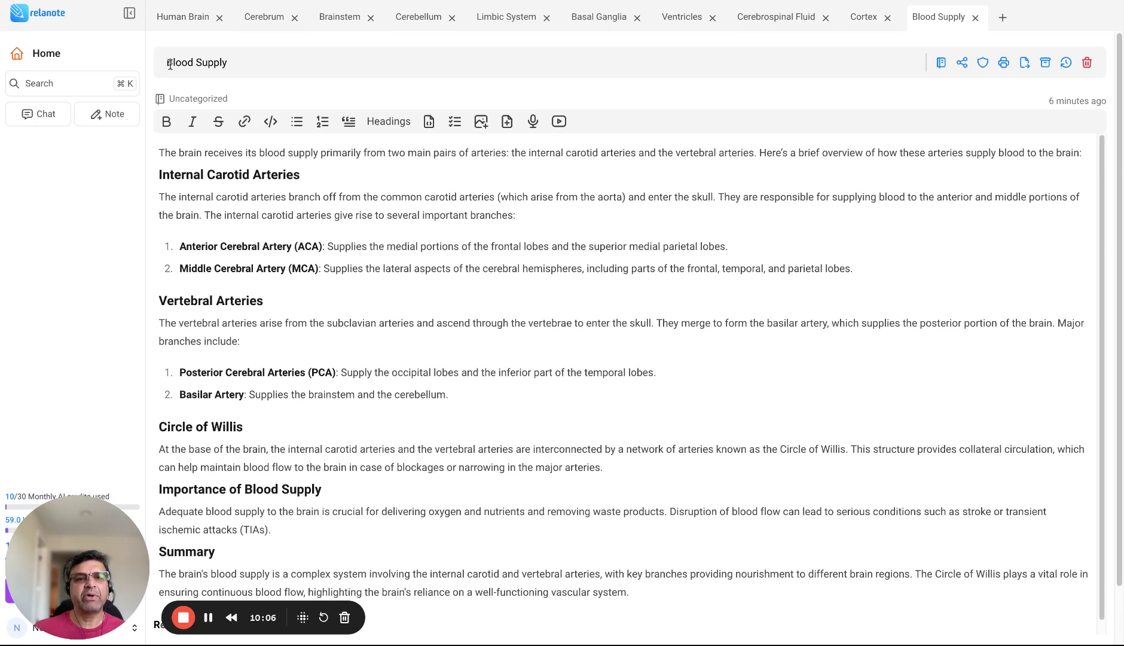
pyautogui.click(169, 18)
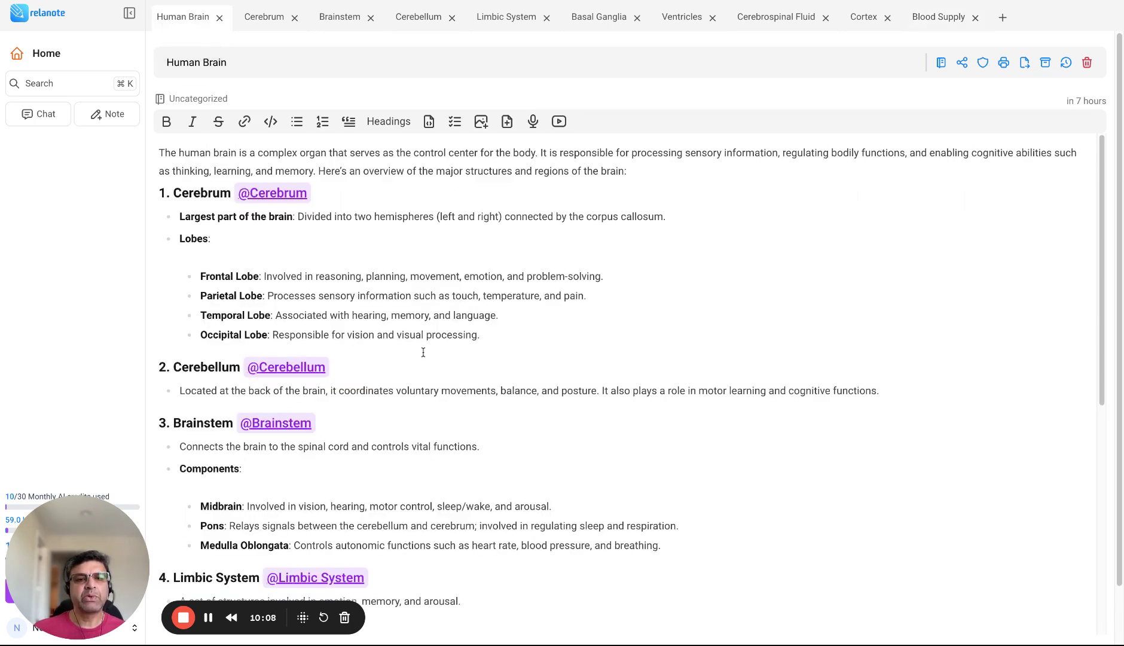
# Switch to the Cerebrum note, then to the Brainstem note
pyautogui.scroll(-4, 410, 348)
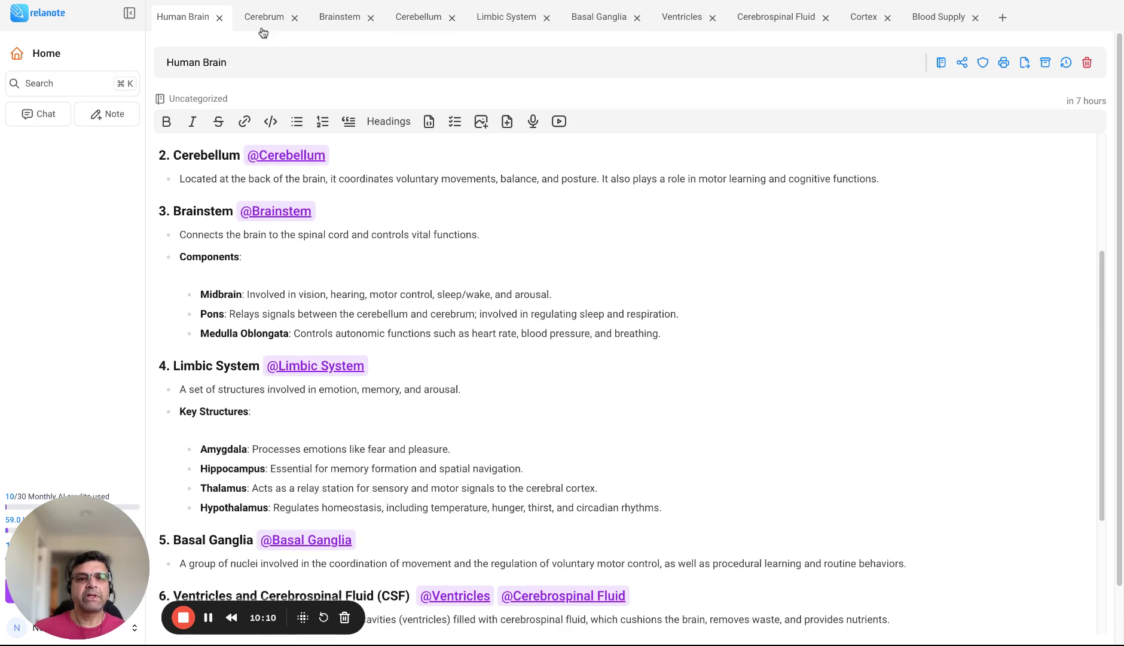
pyautogui.scroll(-5, 343, 336)
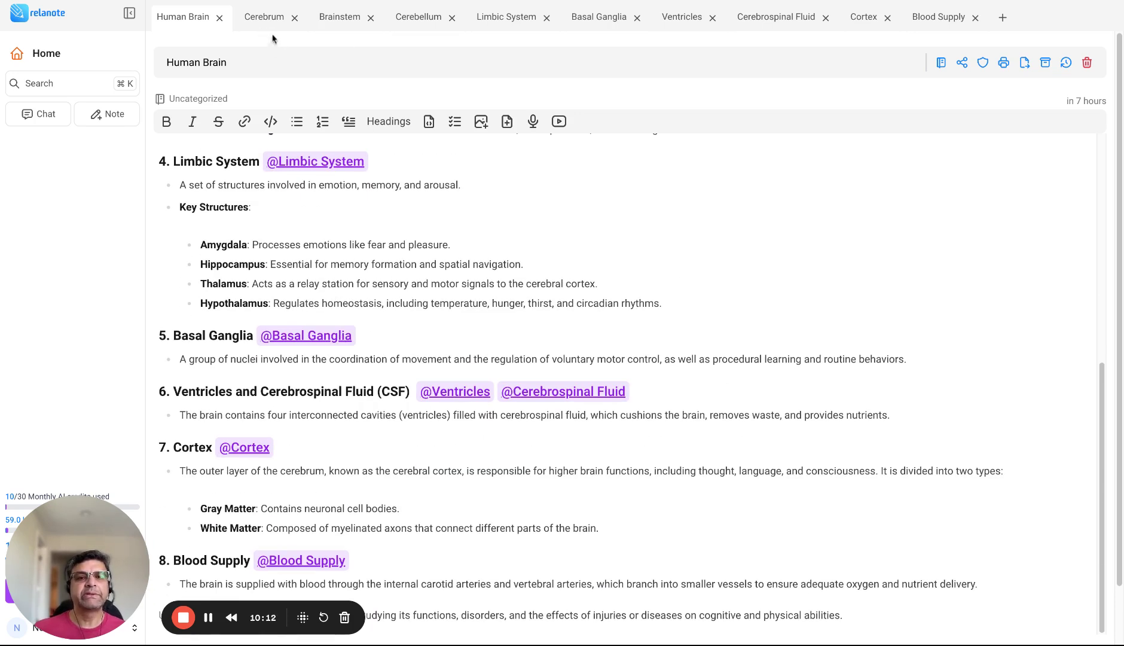
pyautogui.click(261, 19)
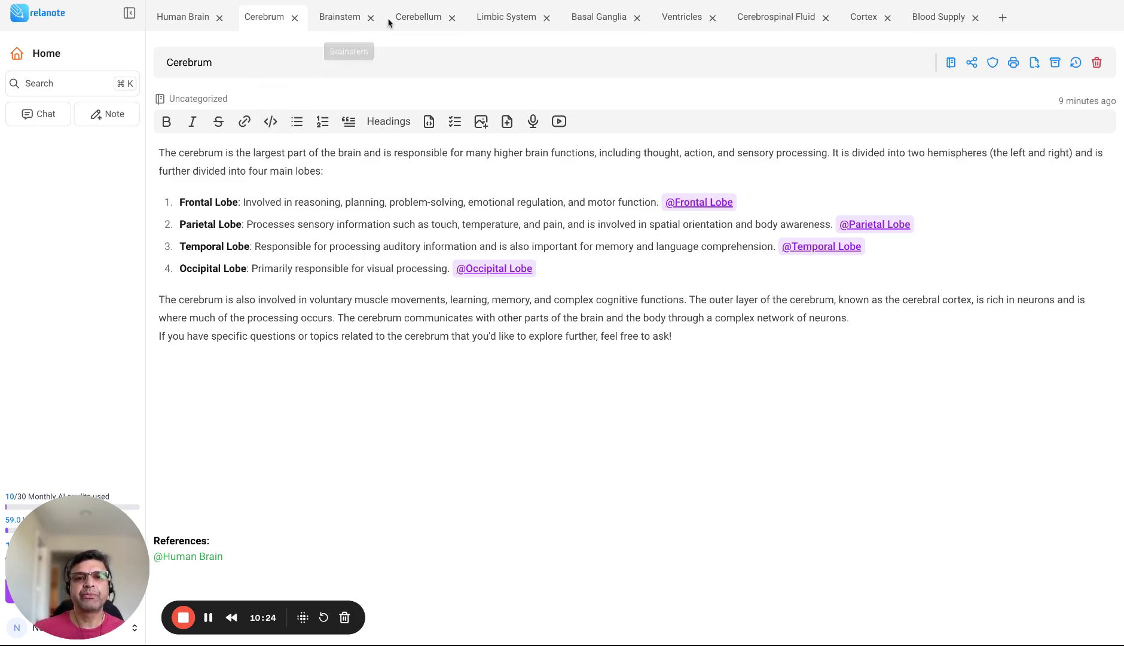
pyautogui.click(339, 18)
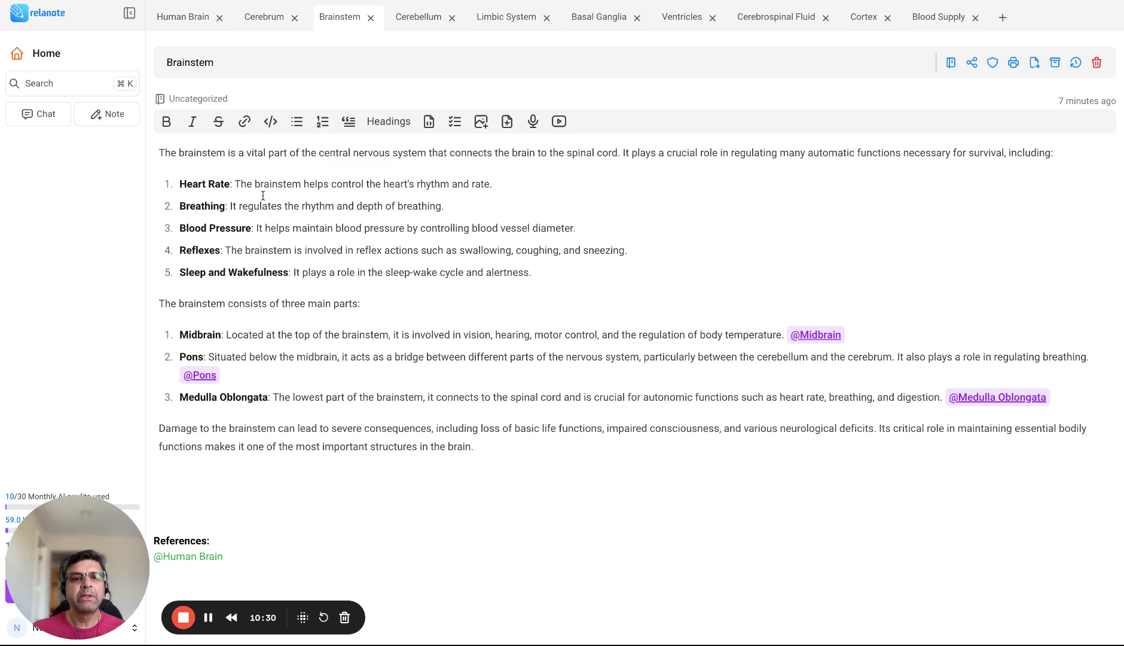
# Add an AI-written follow-on paragraph under the Heart Rate item
pyautogui.click(504, 183)
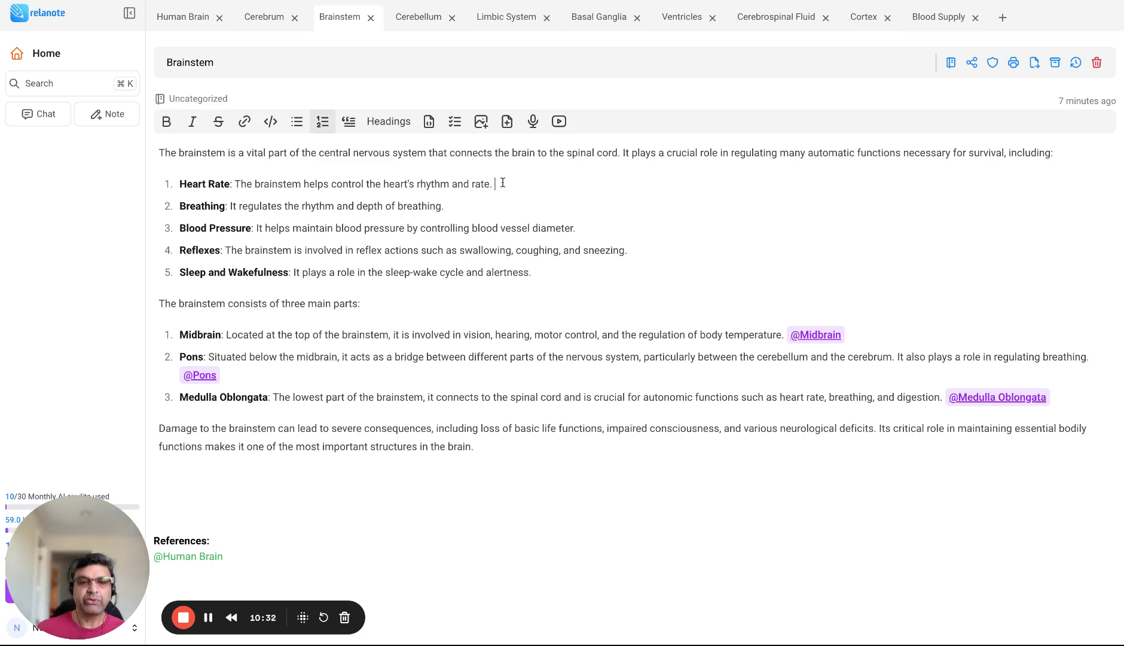
pyautogui.write('/')
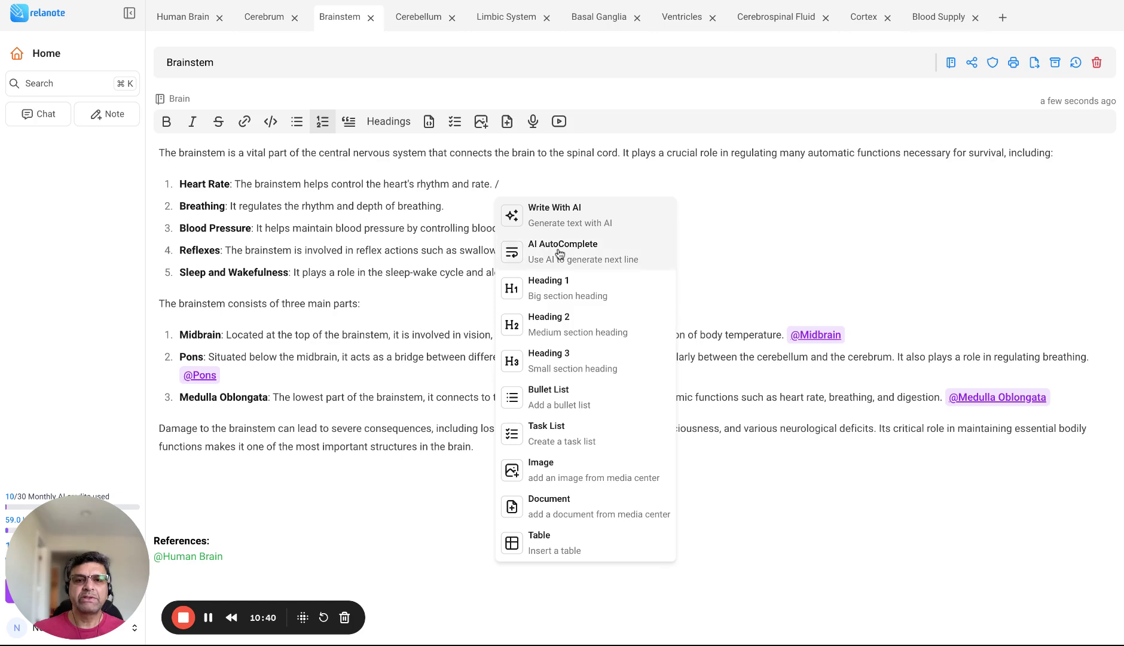
pyautogui.press('BackSpace')
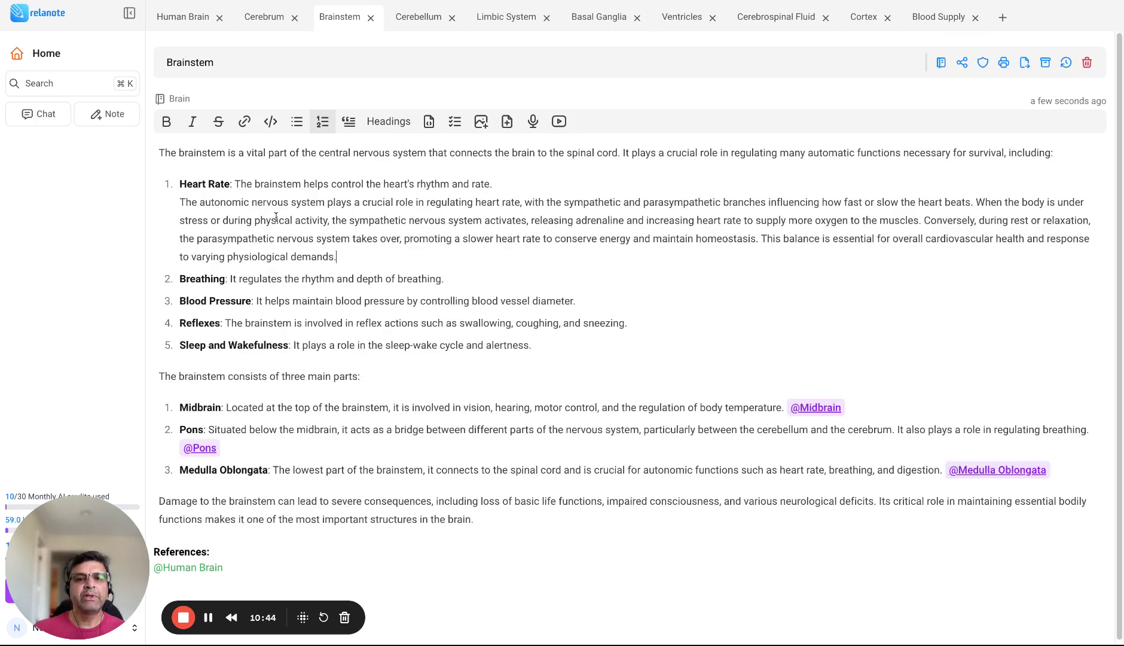
pyautogui.moveTo(179, 203); pyautogui.dragTo(362, 246)
pyautogui.click(393, 254)
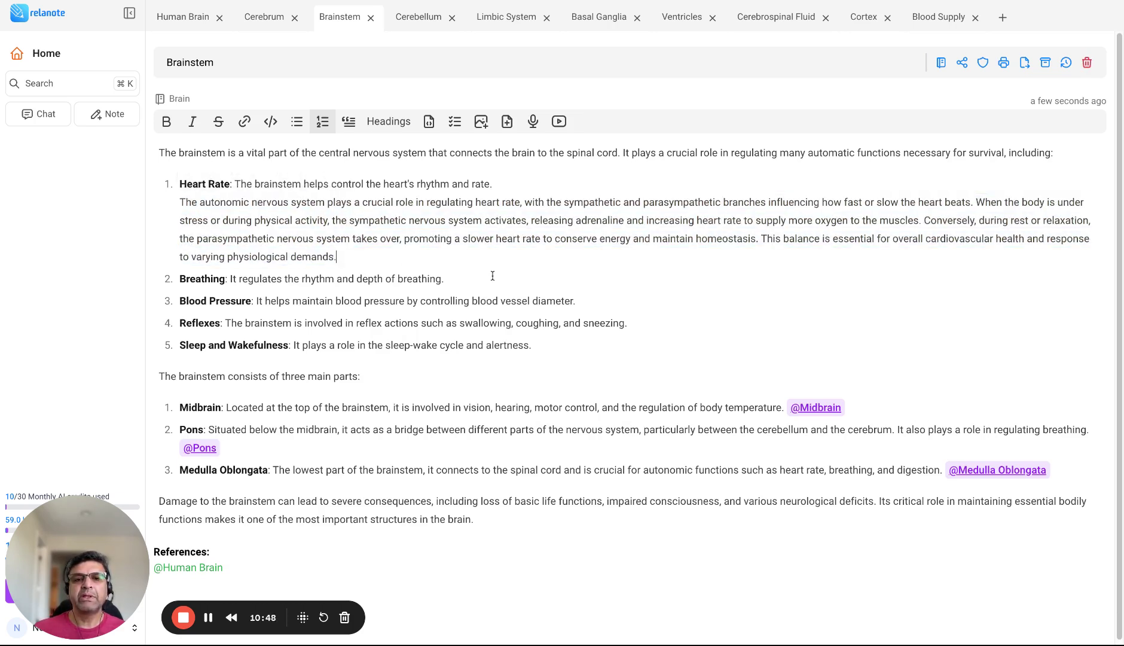
# Add AI AutoComplete paragraphs under the Breathing and Blood Pressure items
pyautogui.write('/')
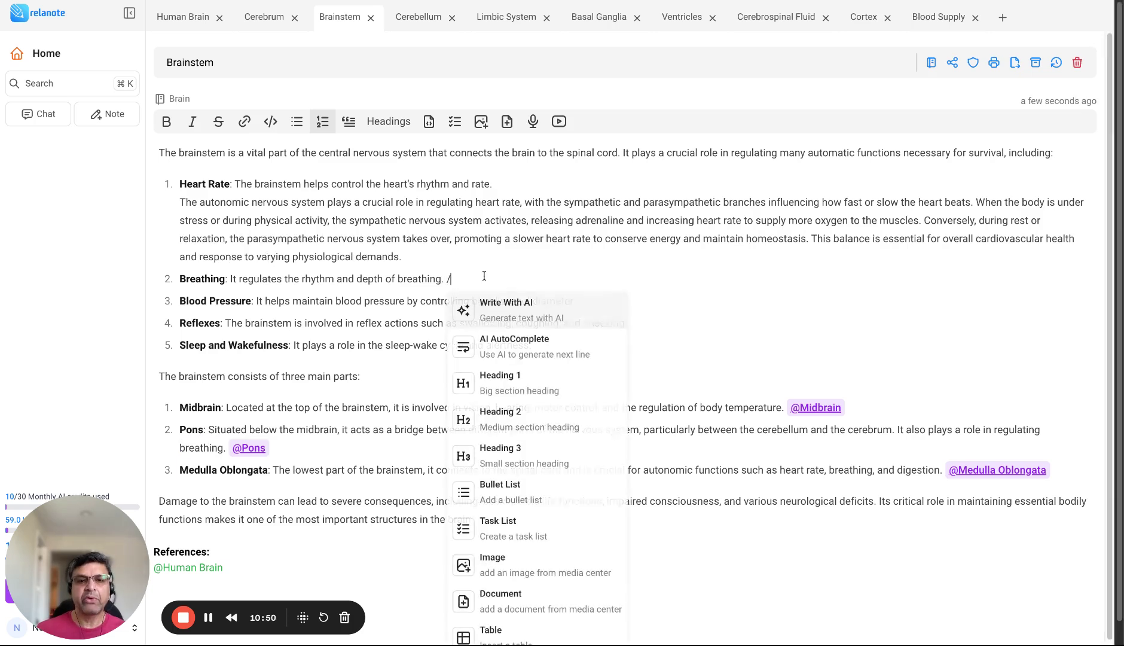
pyautogui.click(512, 345)
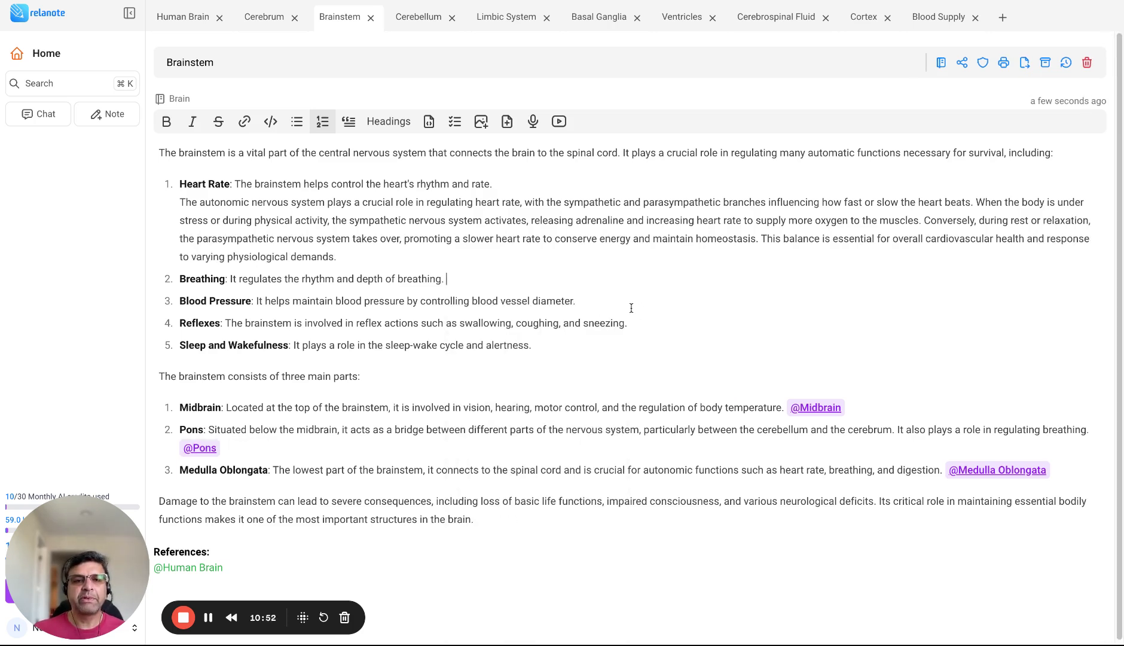
pyautogui.click(577, 357)
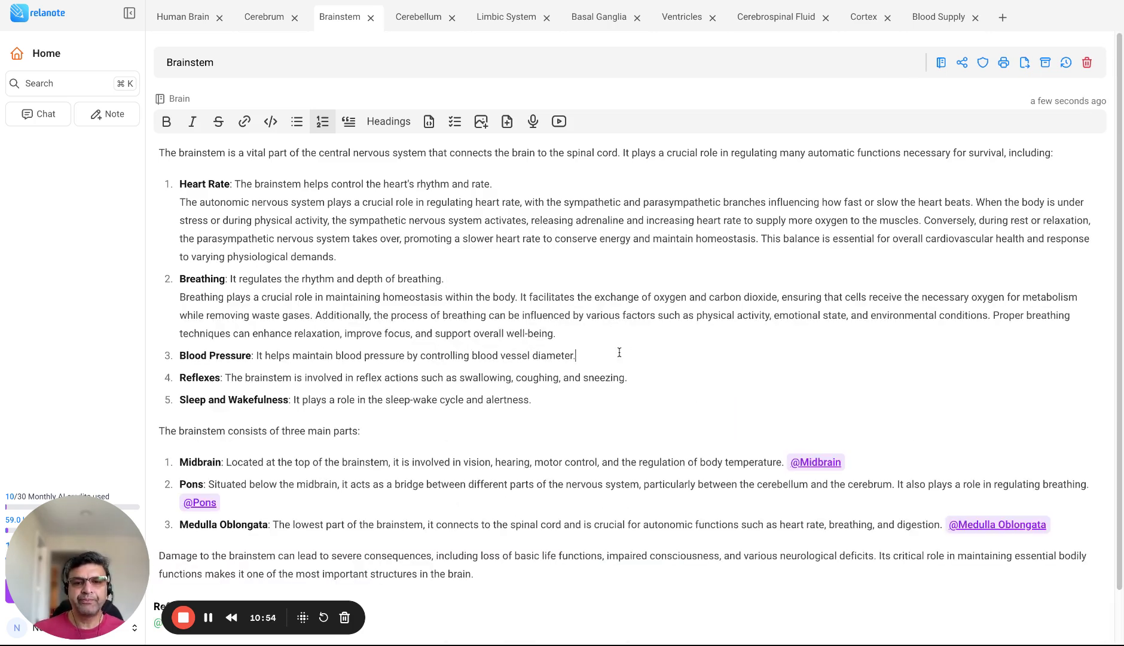
pyautogui.write('/')
pyautogui.click(656, 432)
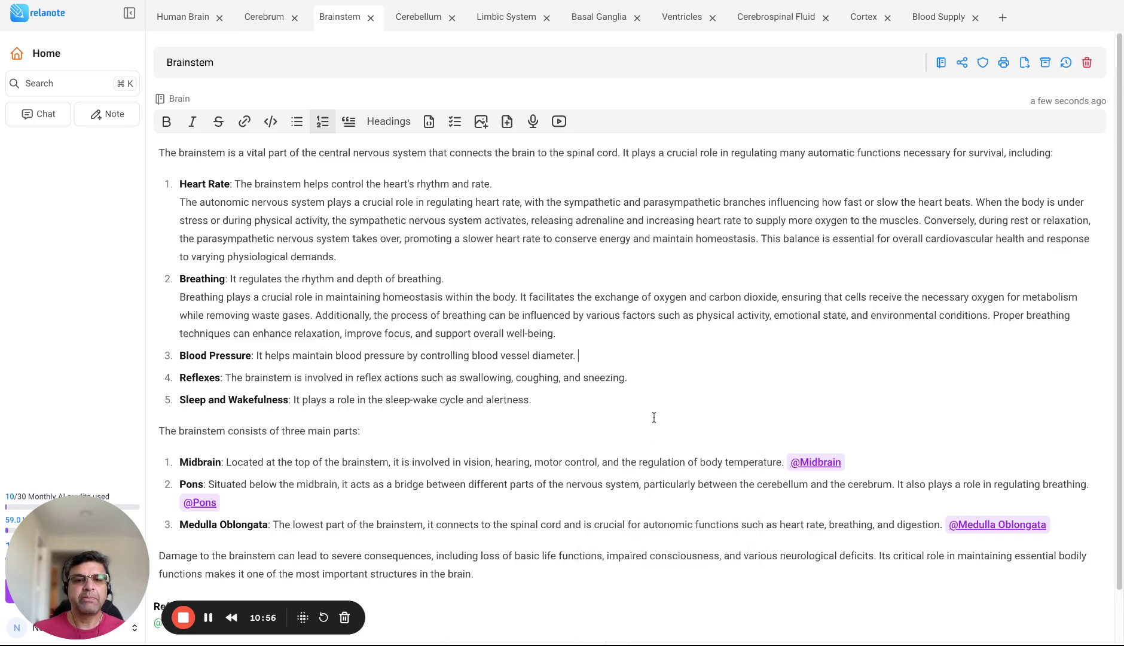
# Add AI AutoComplete paragraphs under the Reflexes and Sleep and Wakefulness items
pyautogui.scroll(-1, 639, 359)
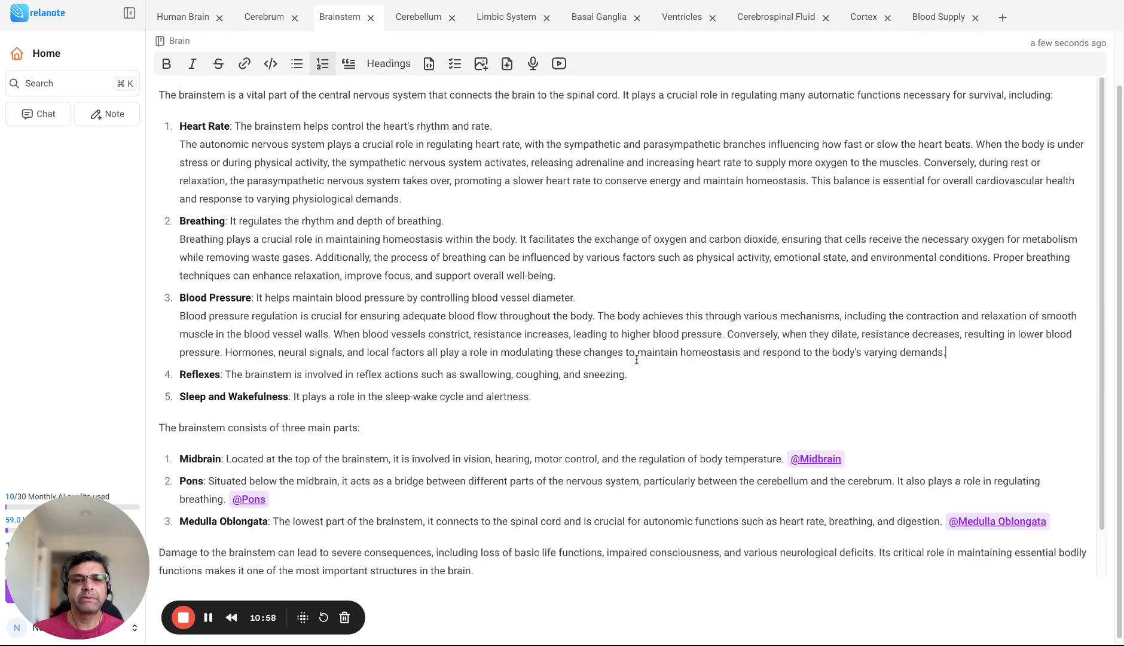
pyautogui.click(628, 374)
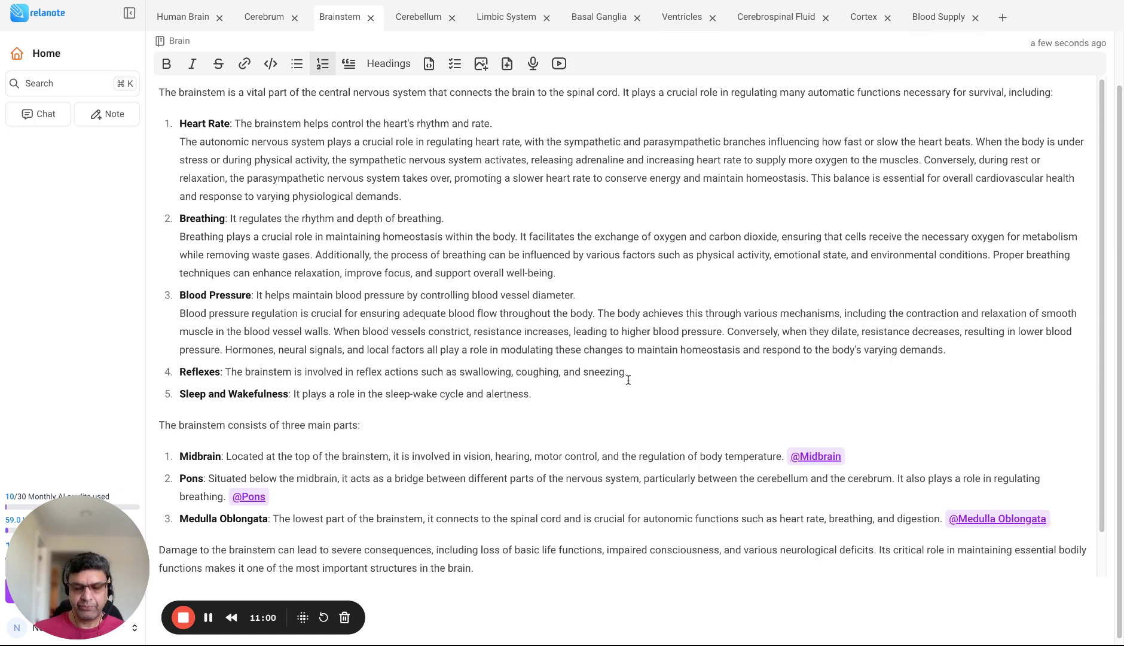
pyautogui.write('/')
pyautogui.click(692, 441)
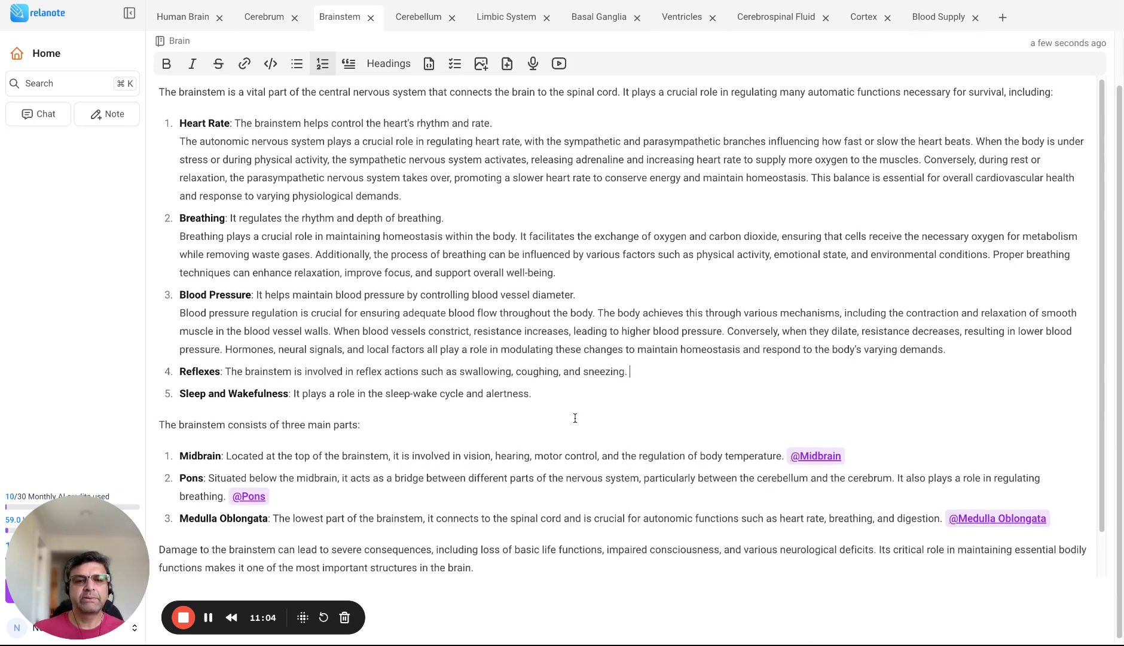
pyautogui.scroll(-3, 575, 417)
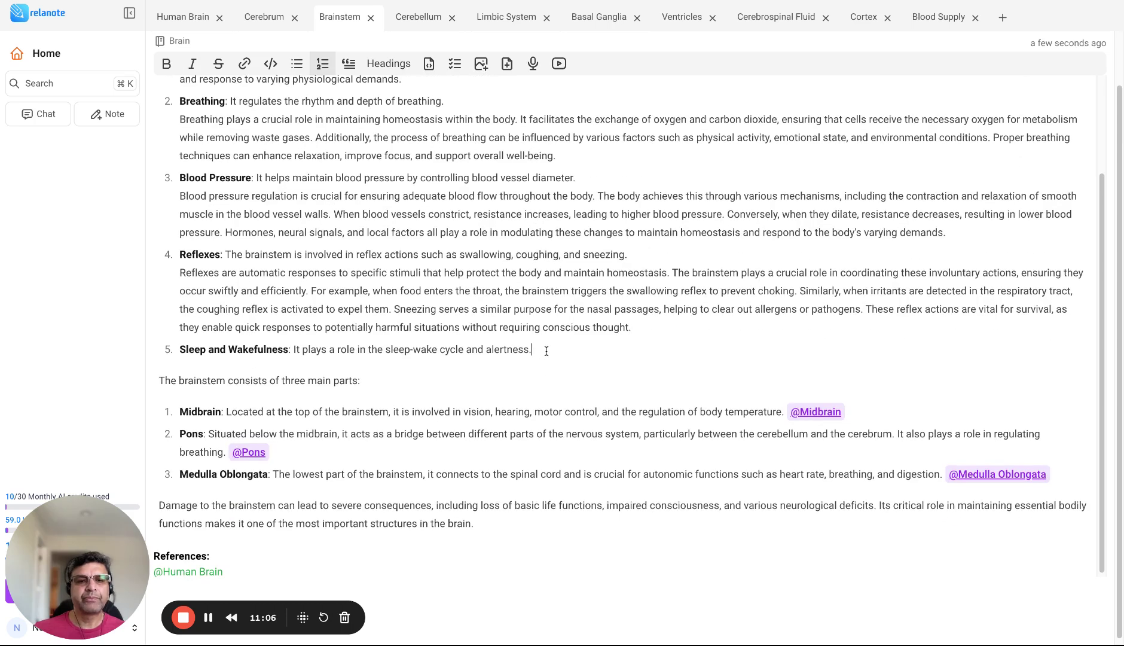
pyautogui.write('/')
pyautogui.click(582, 410)
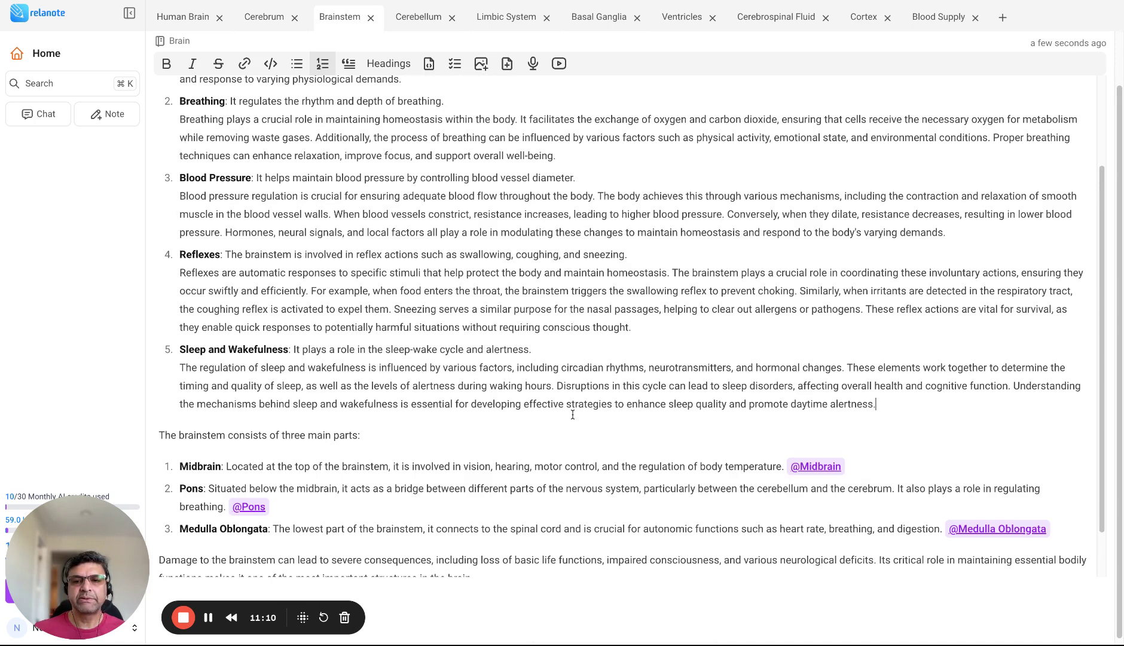
pyautogui.scroll(-2, 561, 425)
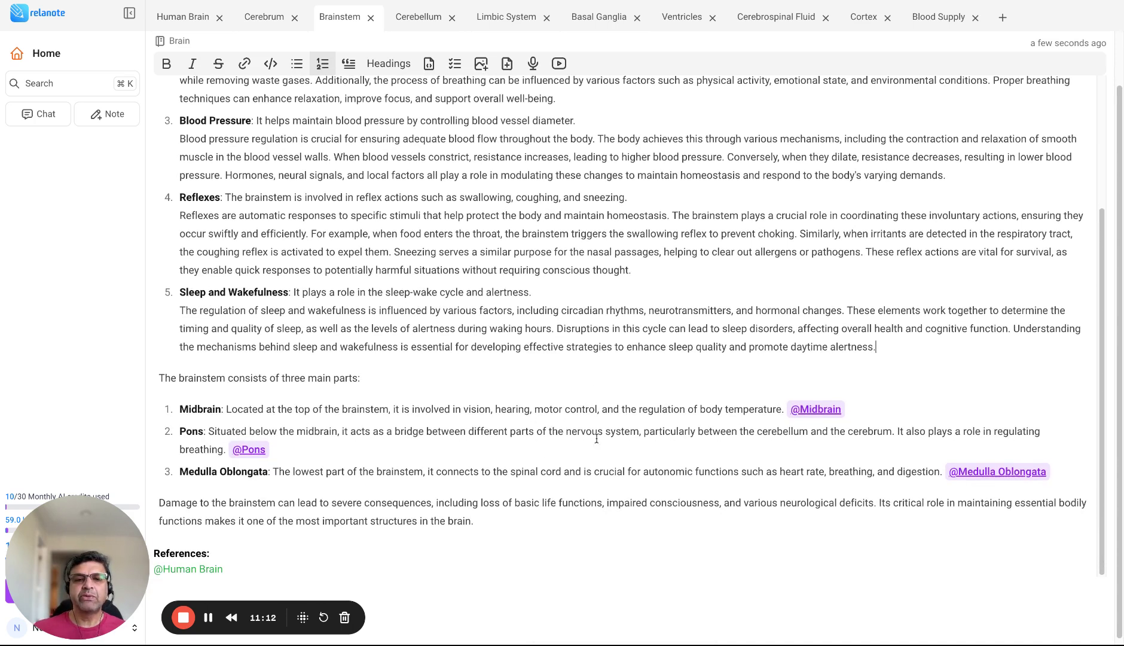
# Move the Cerebrum and Cerebellum notes into the Brain notebook
pyautogui.scroll(6, 523, 440)
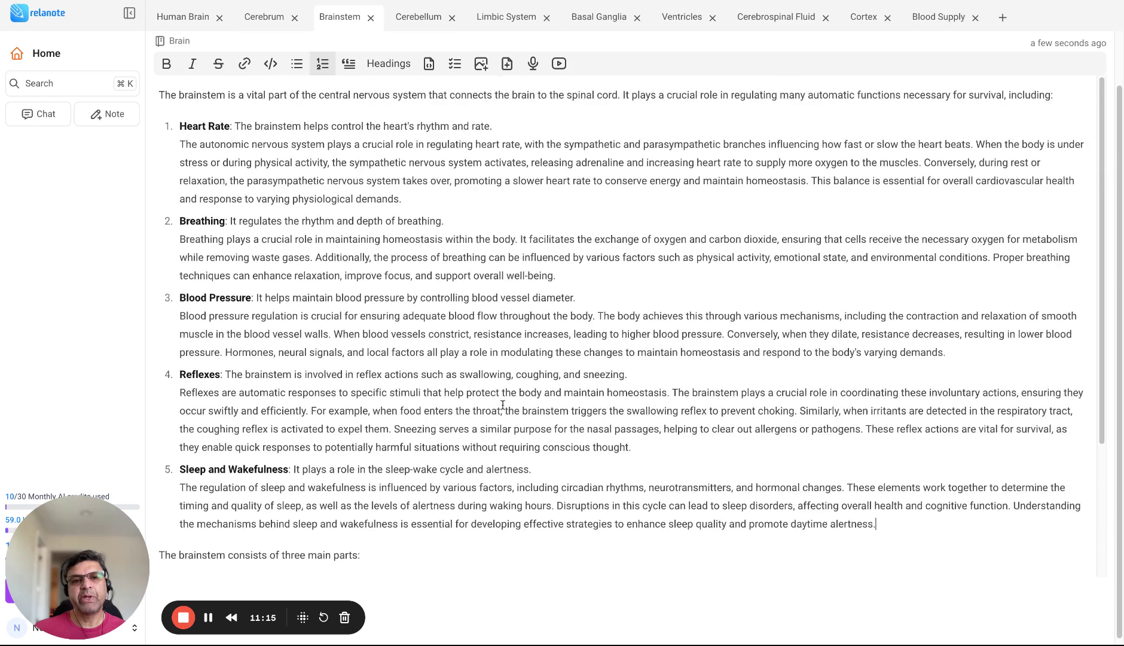
pyautogui.scroll(2, 478, 375)
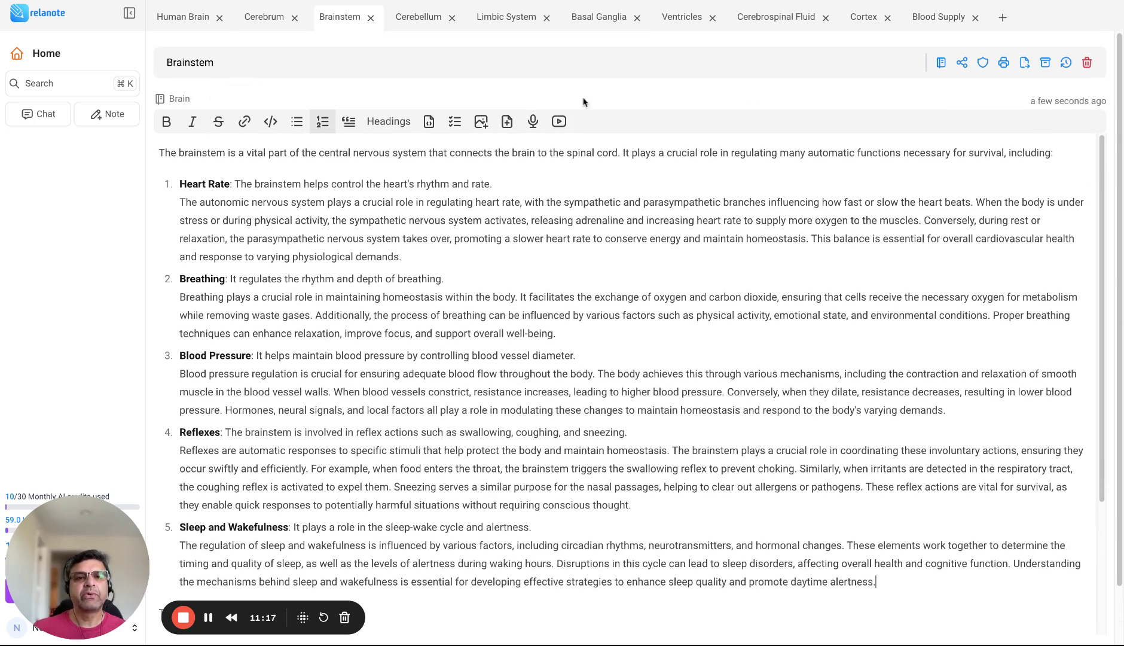
pyautogui.click(268, 21)
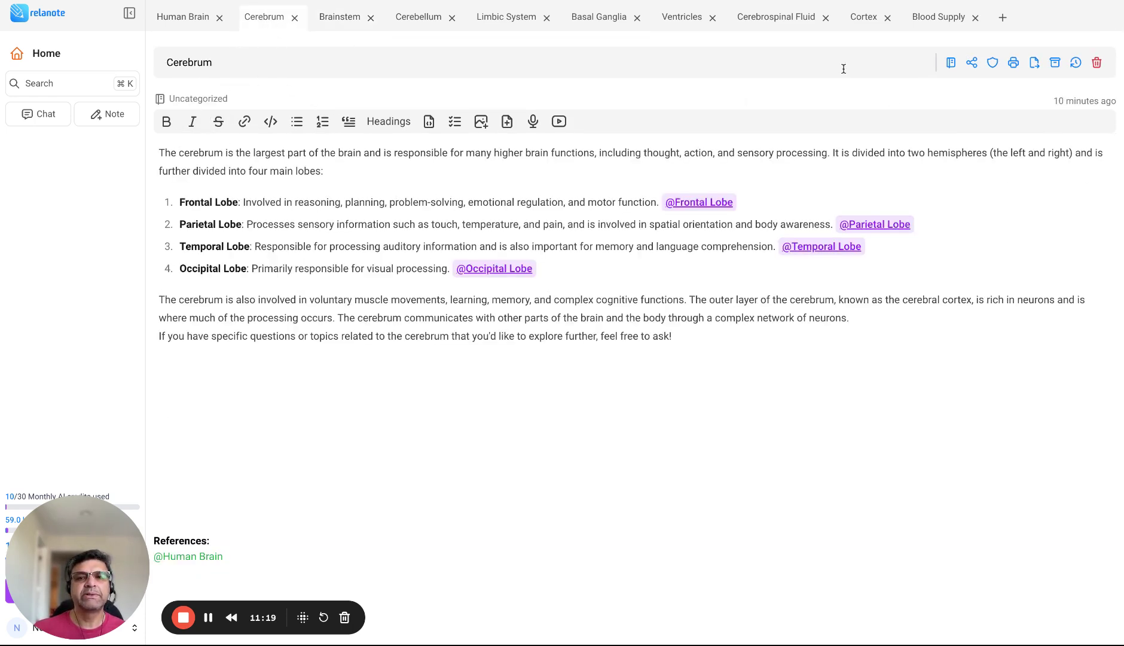
pyautogui.click(951, 64)
pyautogui.click(412, 138)
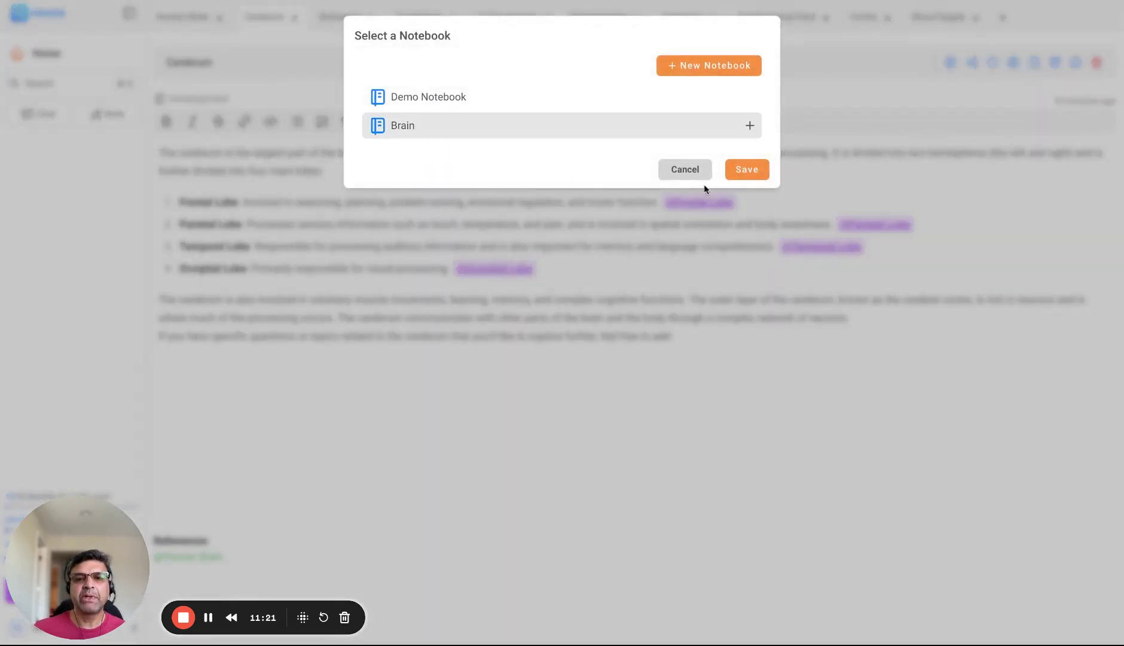
pyautogui.click(748, 168)
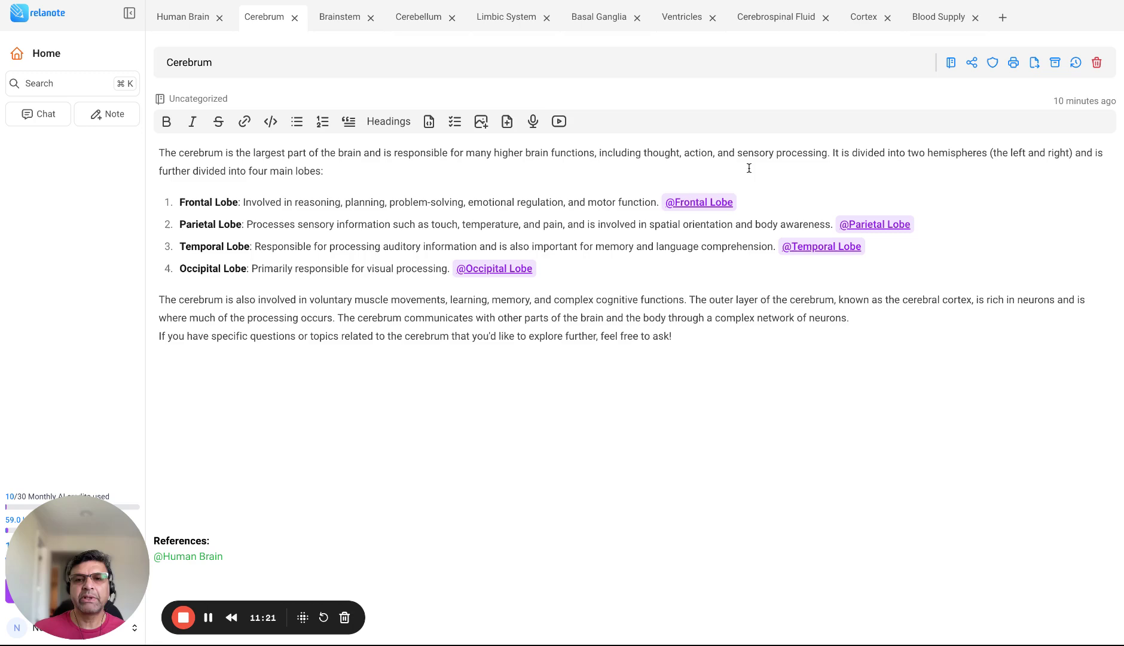
pyautogui.click(417, 18)
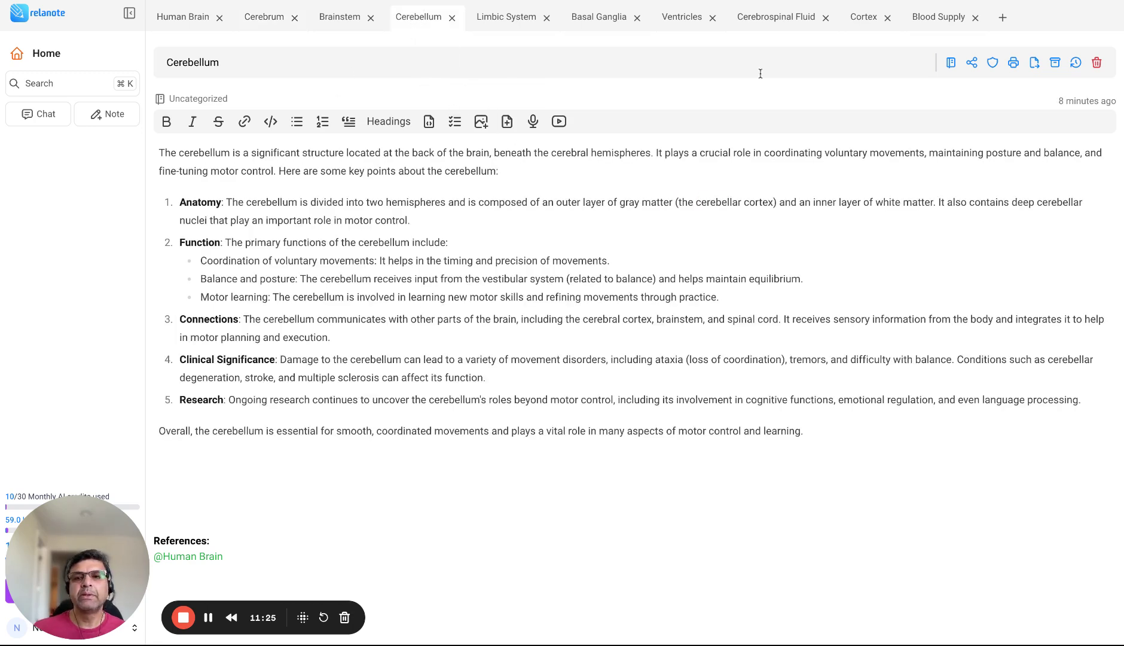
pyautogui.click(951, 63)
pyautogui.click(448, 129)
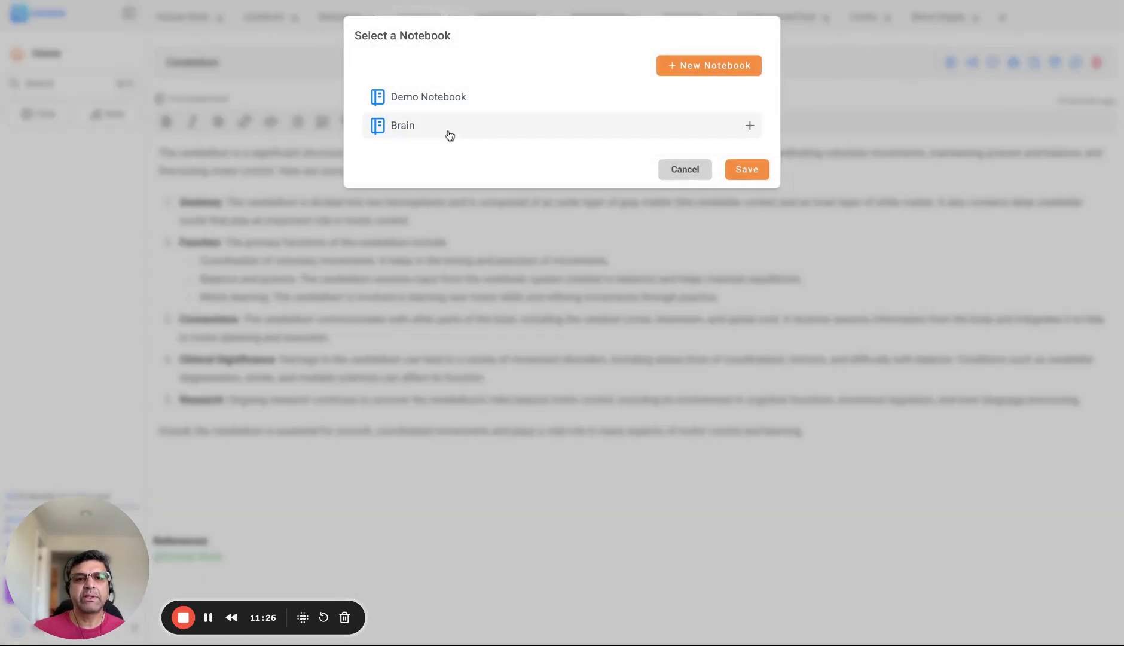
pyautogui.click(731, 170)
# Move the Limbic System and Basal Ganglia/Ventricles notes into the Brain notebook
pyautogui.click(509, 22)
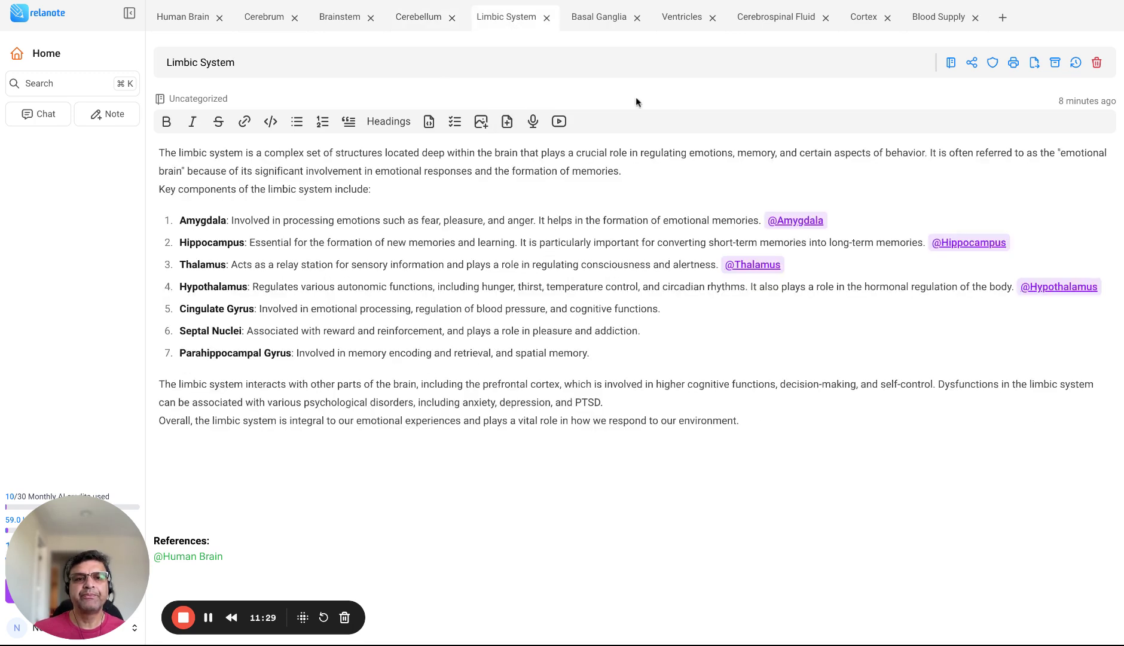
pyautogui.click(953, 63)
pyautogui.click(470, 133)
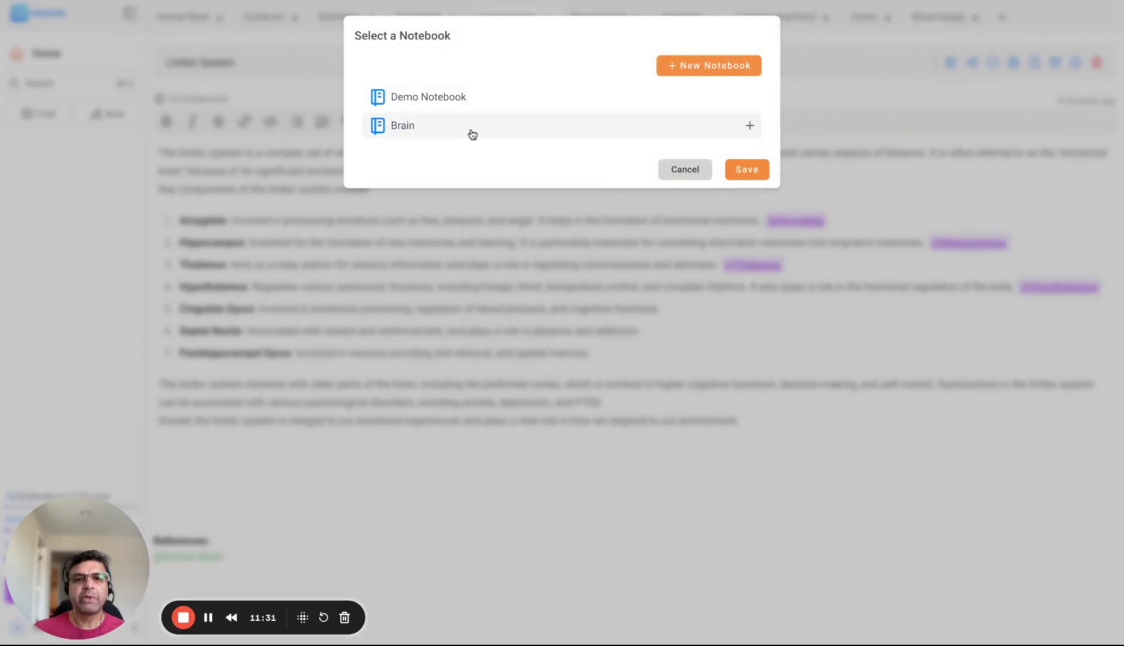
pyautogui.click(751, 170)
pyautogui.click(595, 24)
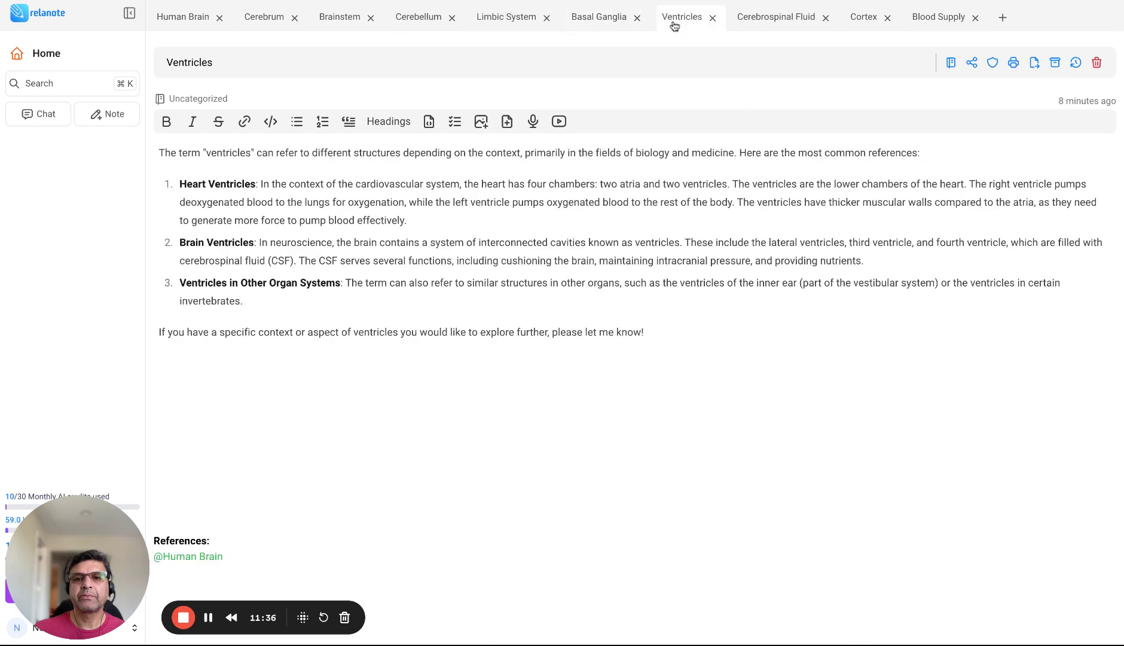
pyautogui.click(951, 63)
pyautogui.click(544, 133)
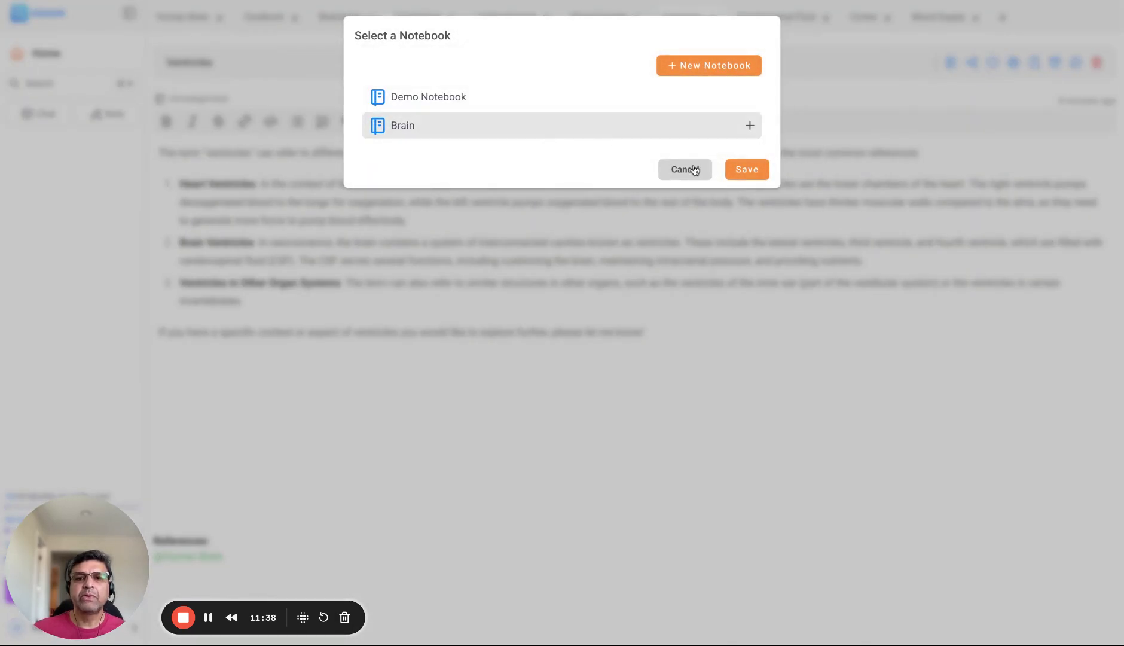
pyautogui.click(747, 169)
# Move the Cerebrospinal Fluid, Cortex and Blood Supply notes into the Brain notebook
pyautogui.click(757, 16)
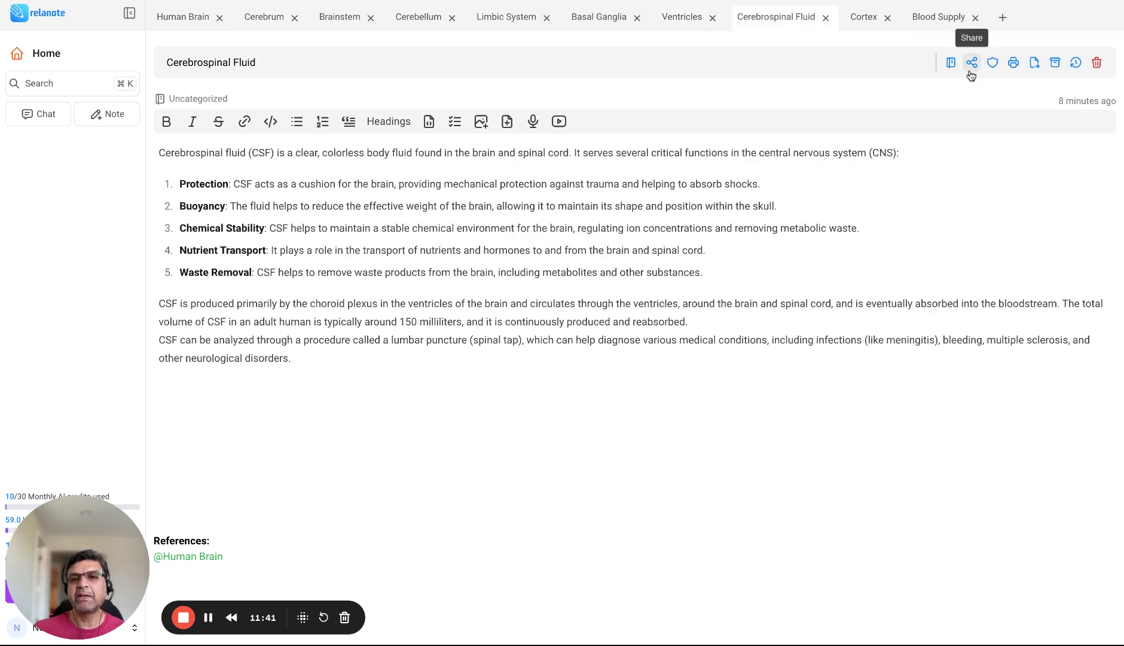
pyautogui.click(951, 63)
pyautogui.click(532, 128)
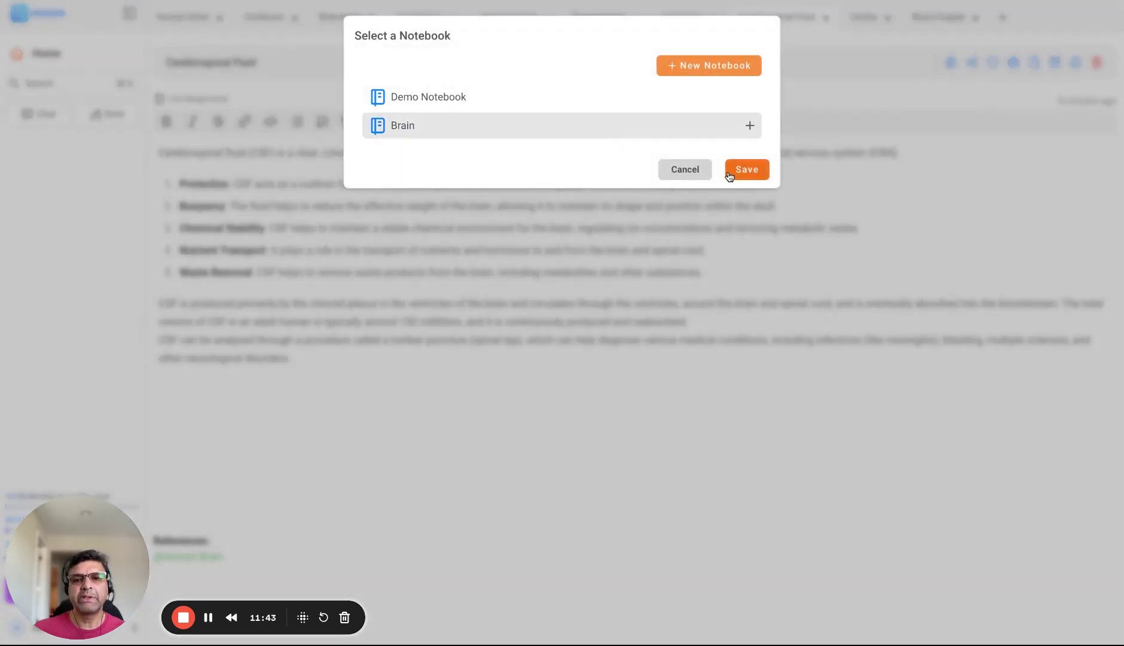
pyautogui.click(745, 169)
pyautogui.click(864, 18)
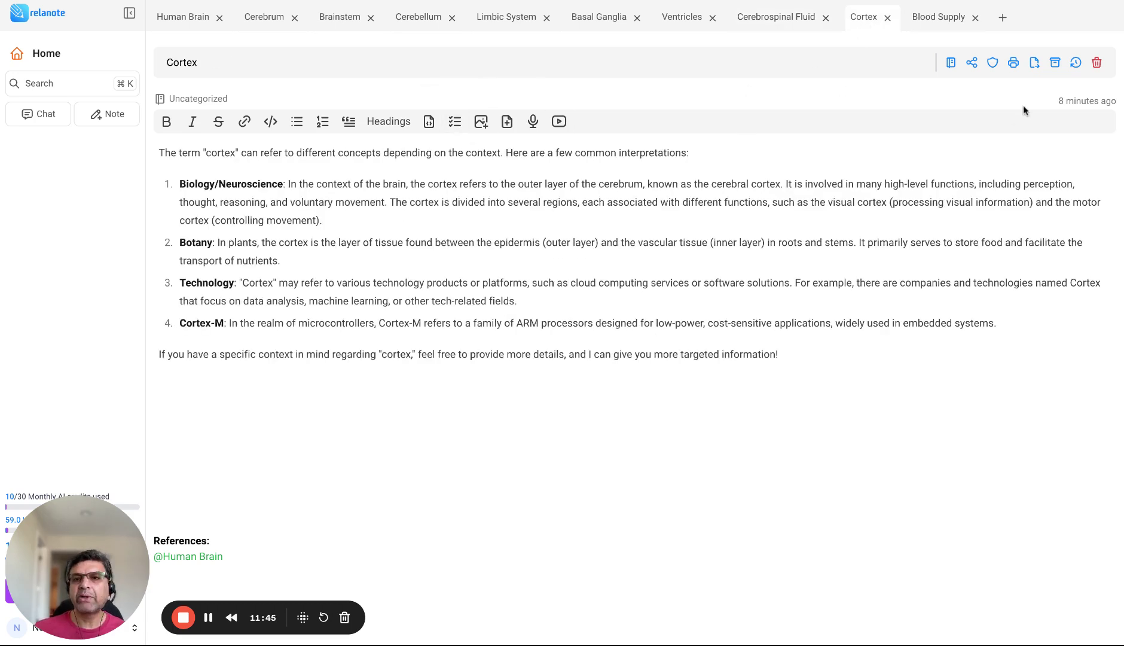
pyautogui.click(951, 63)
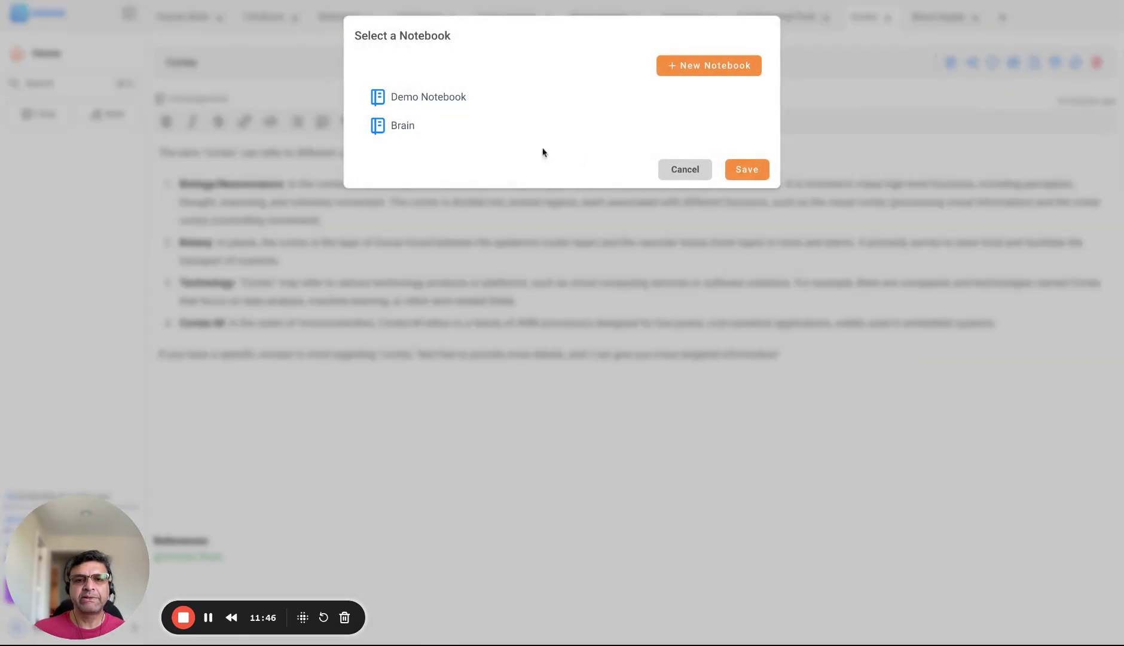
pyautogui.click(491, 136)
pyautogui.click(739, 178)
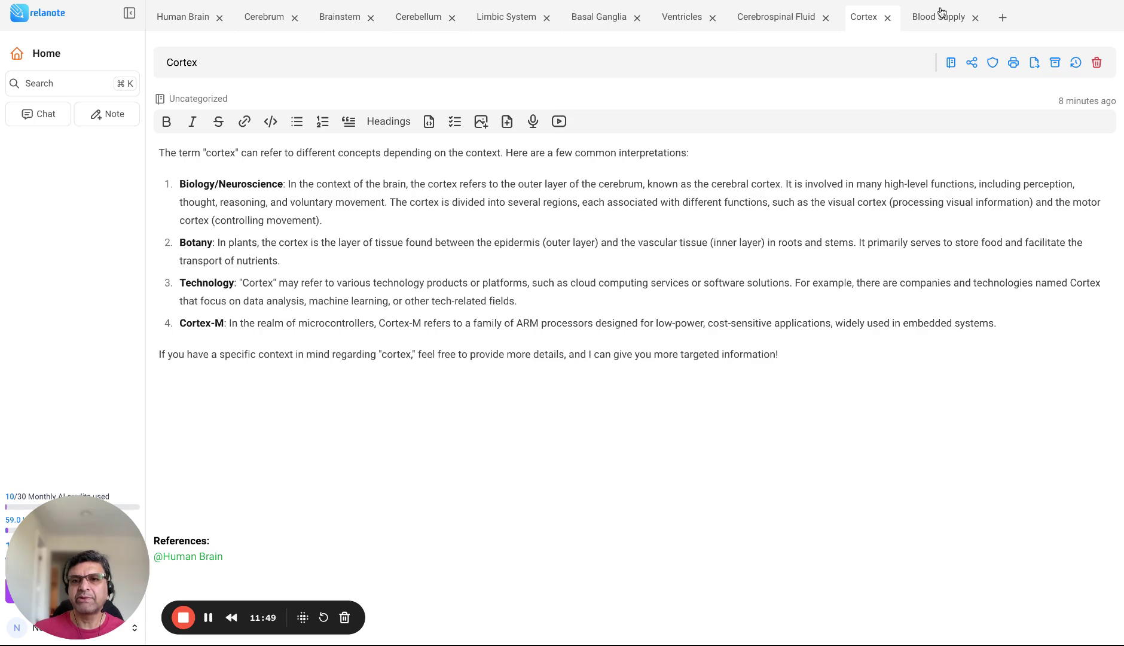
pyautogui.click(938, 17)
pyautogui.click(942, 62)
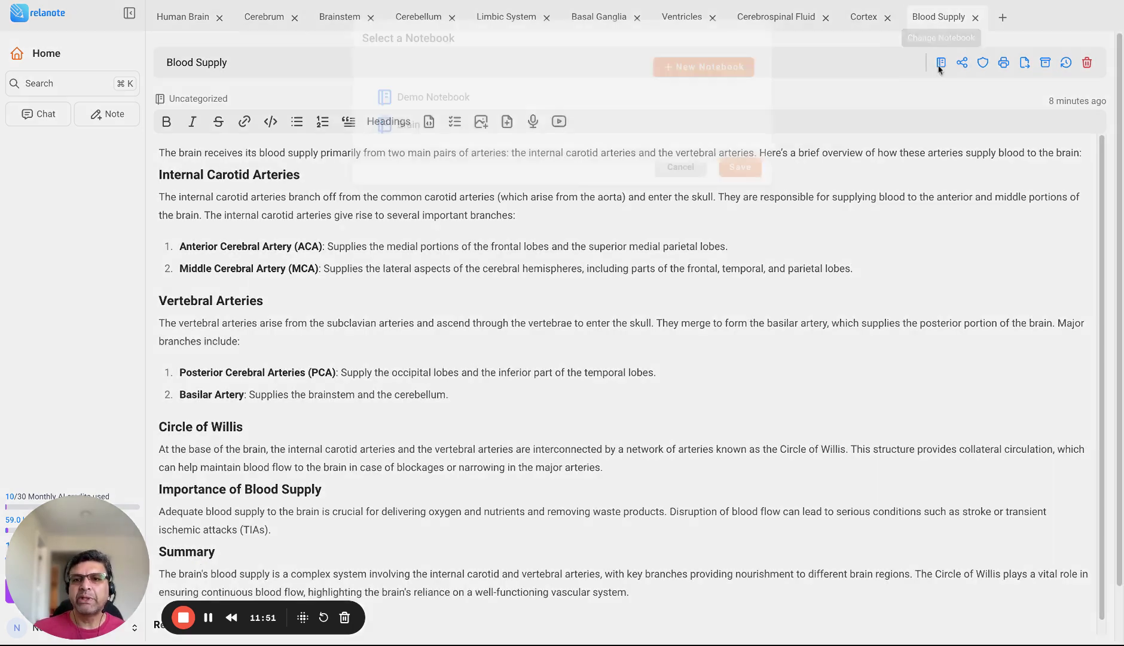
pyautogui.click(494, 133)
pyautogui.click(747, 170)
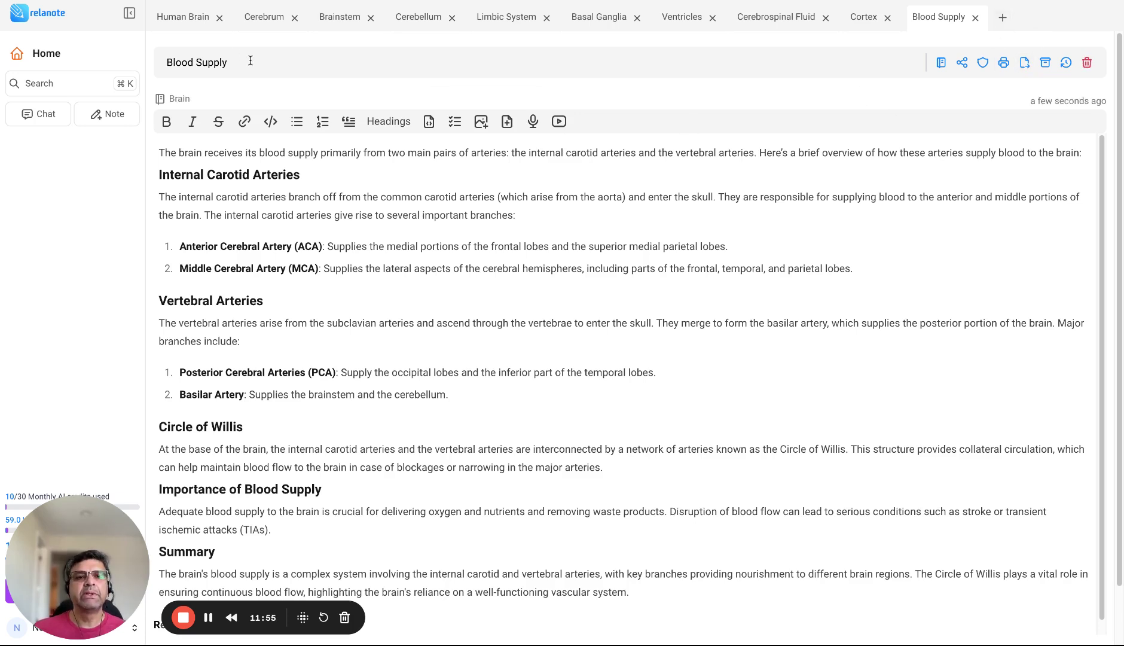
# Open a graph filtered to Brain, laid out radially around Human Brain, then open its Limbic System node
pyautogui.click(1003, 17)
pyautogui.click(944, 270)
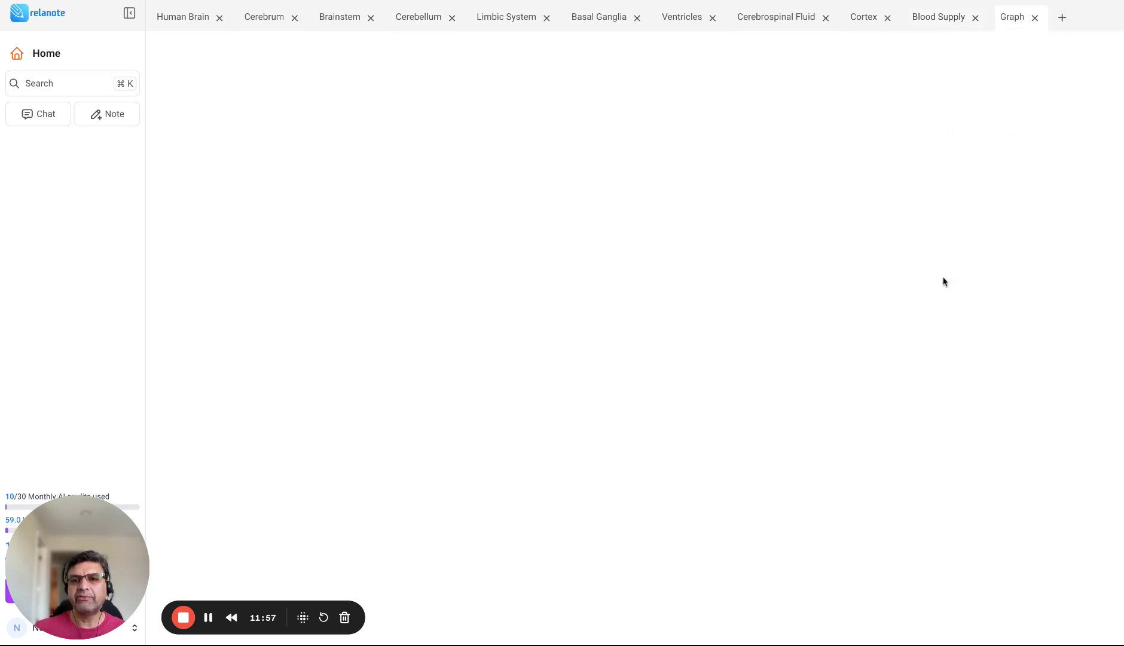
pyautogui.click(307, 60)
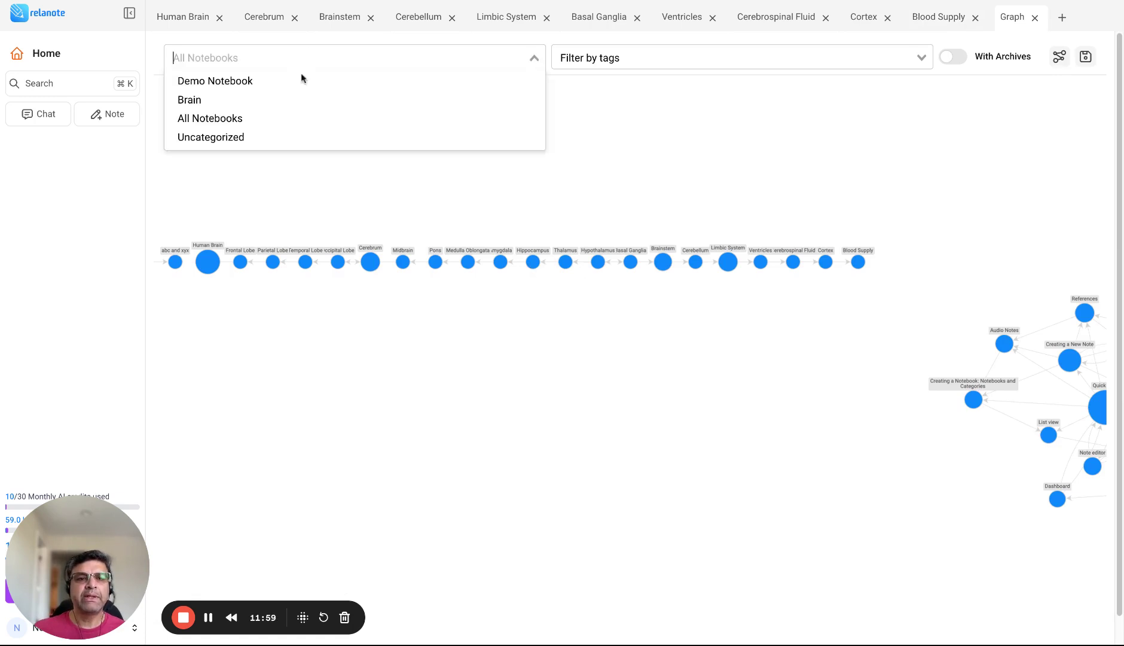
pyautogui.click(240, 100)
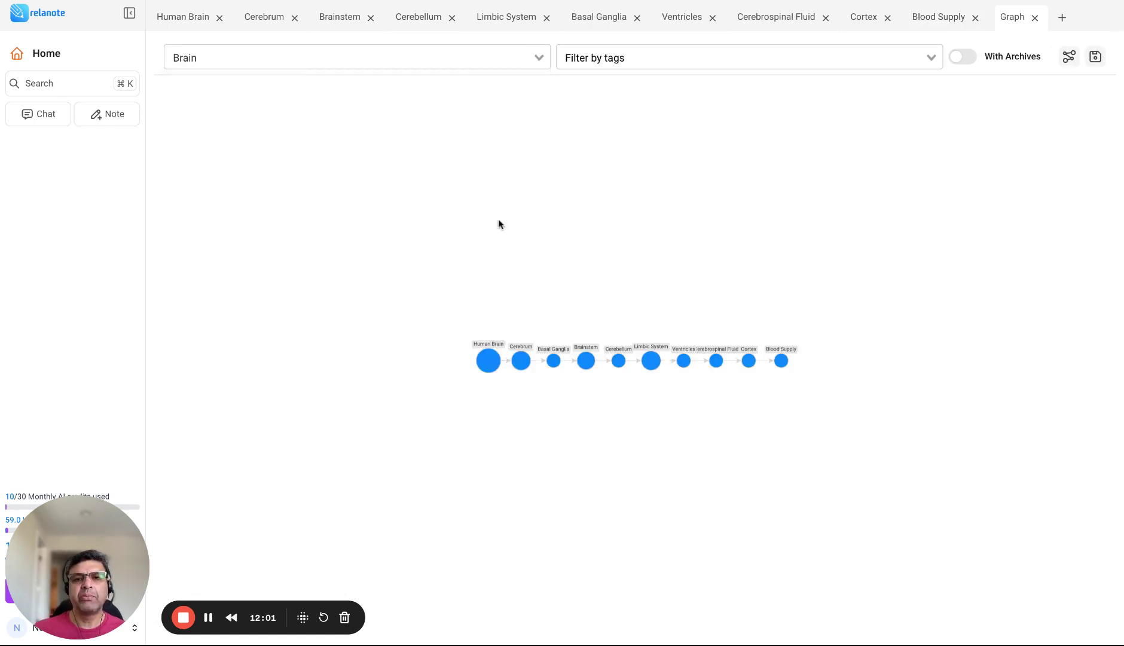
pyautogui.click(1070, 56)
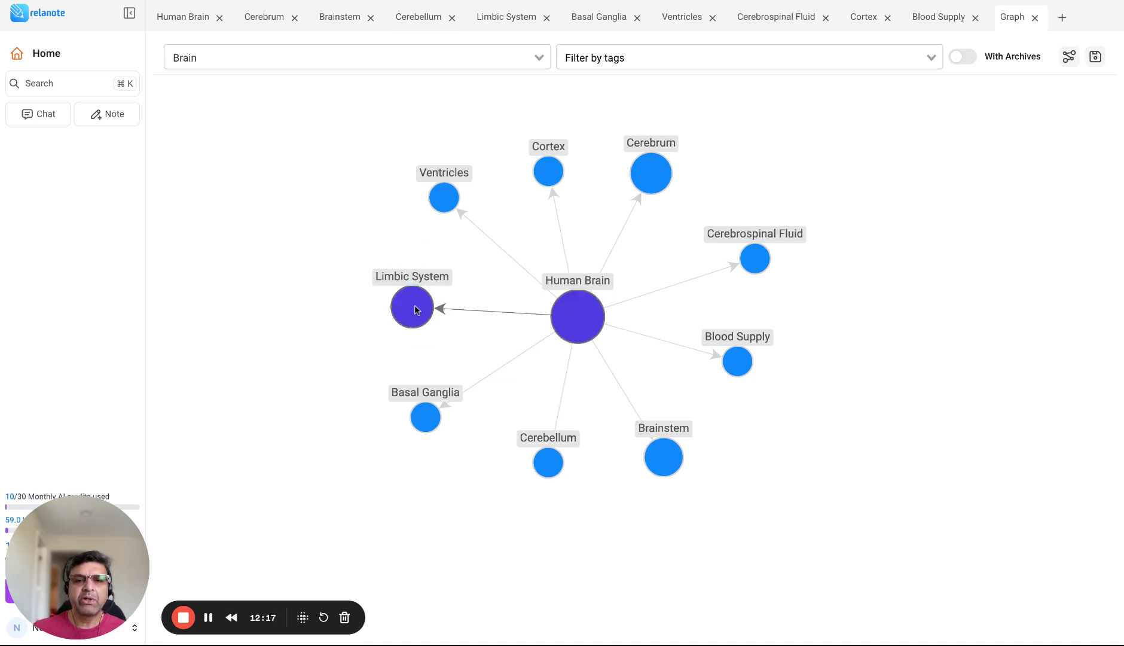
pyautogui.click(413, 316)
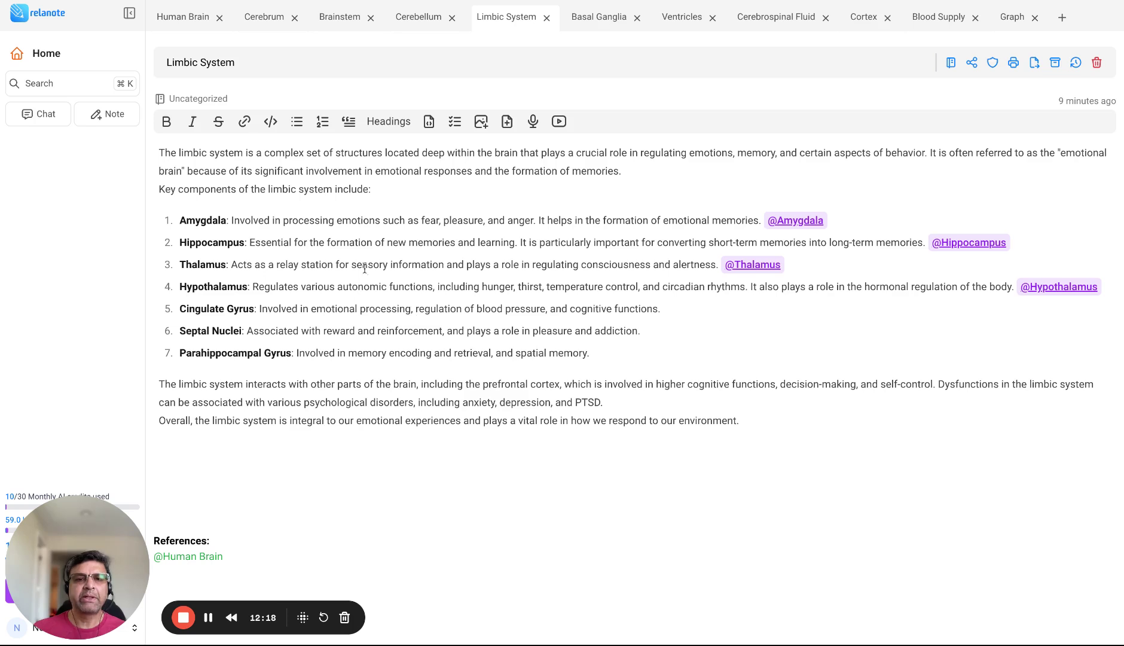
# Open the Amygdala note and create and select a new 'Limbicsystem' category inside Brain
pyautogui.click(799, 220)
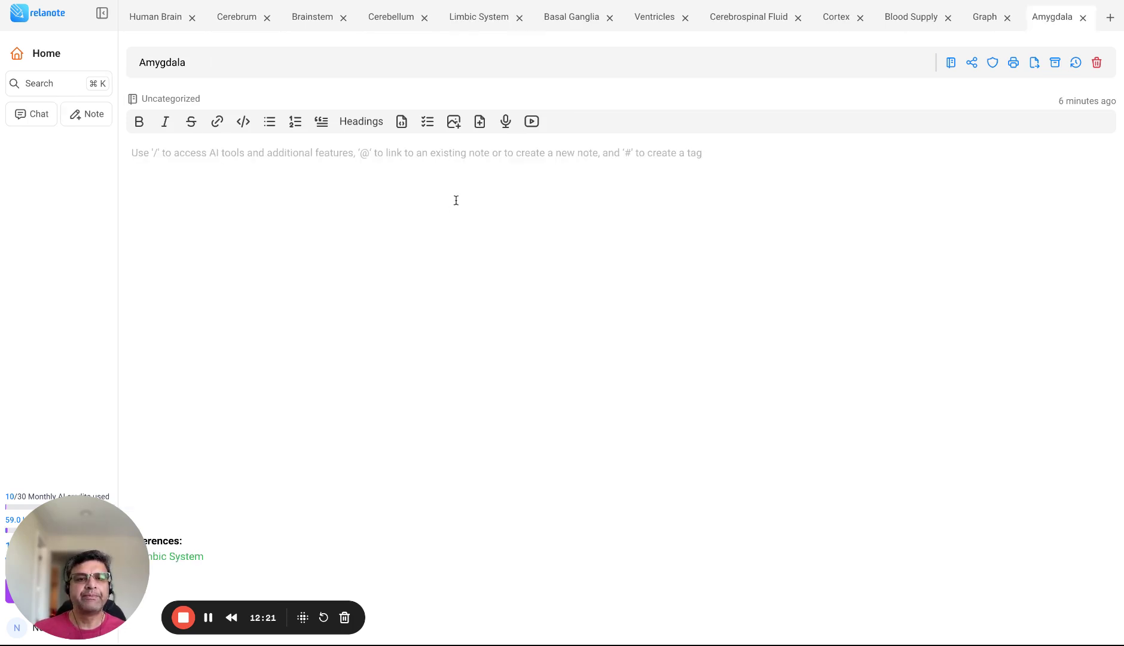
pyautogui.click(951, 62)
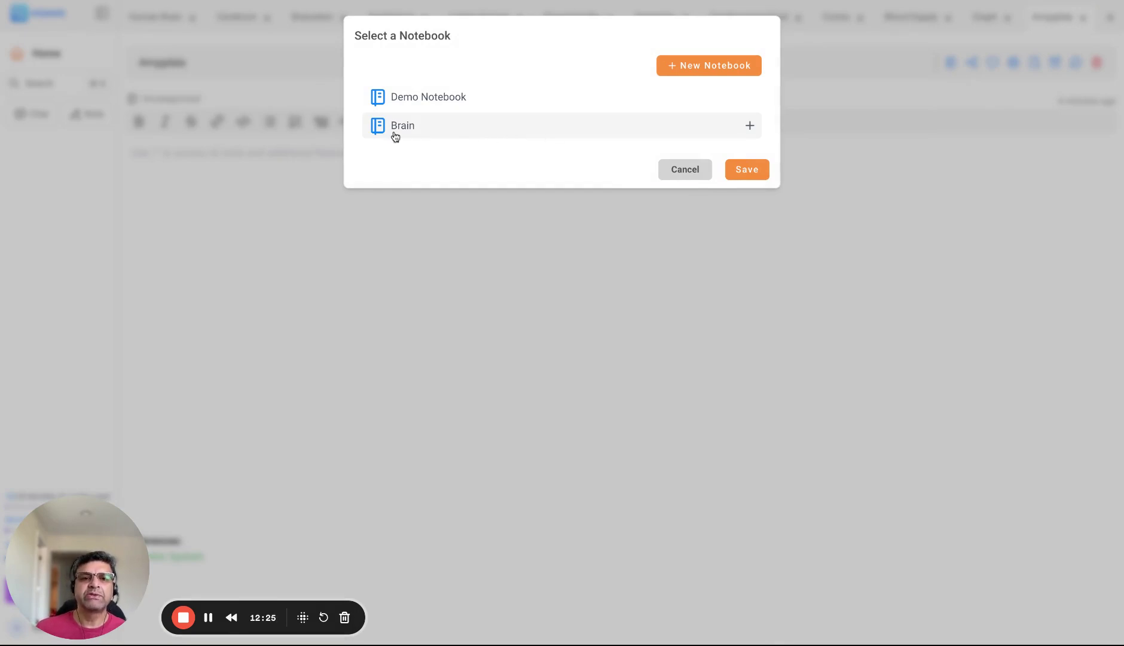
pyautogui.click(750, 127)
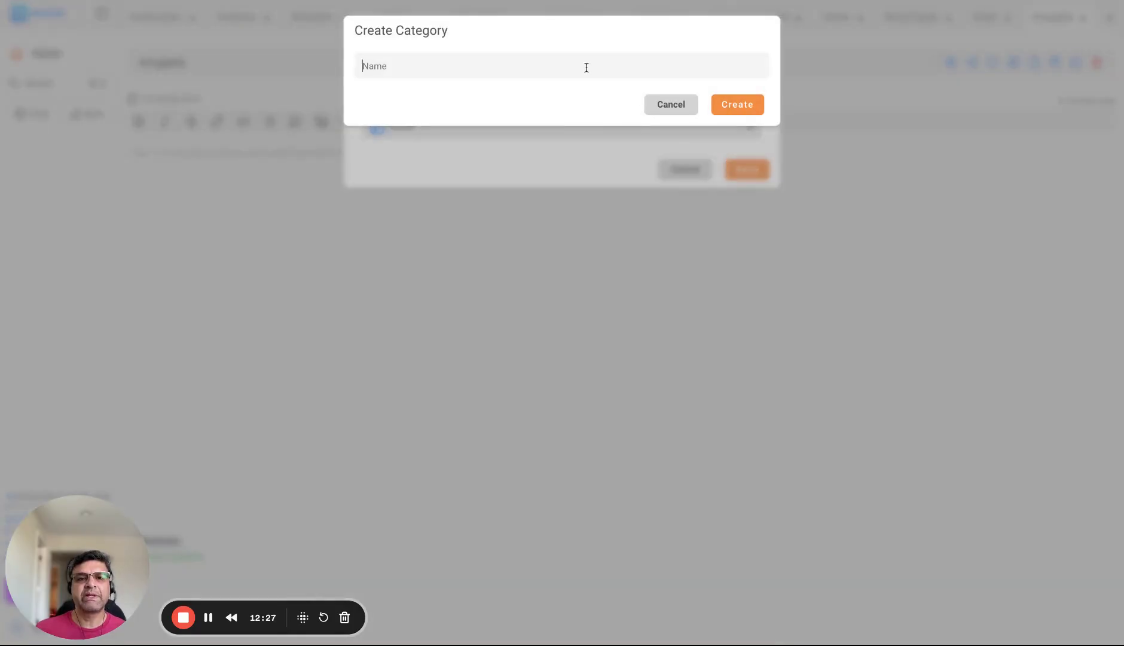
pyautogui.write('Lim')
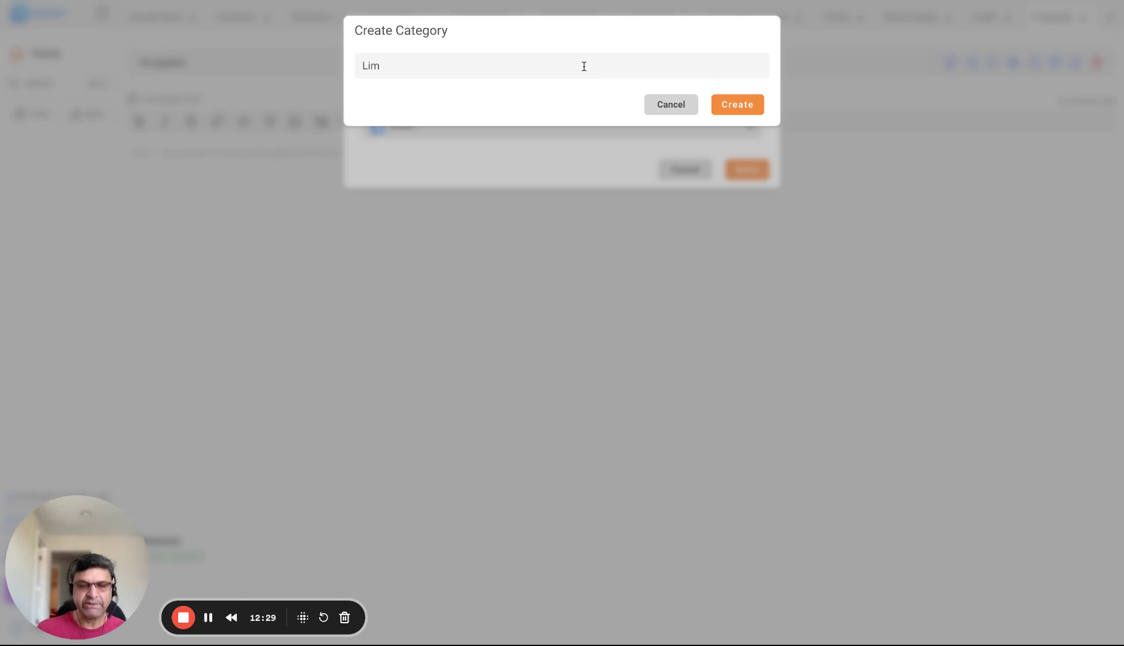
pyautogui.write('bics')
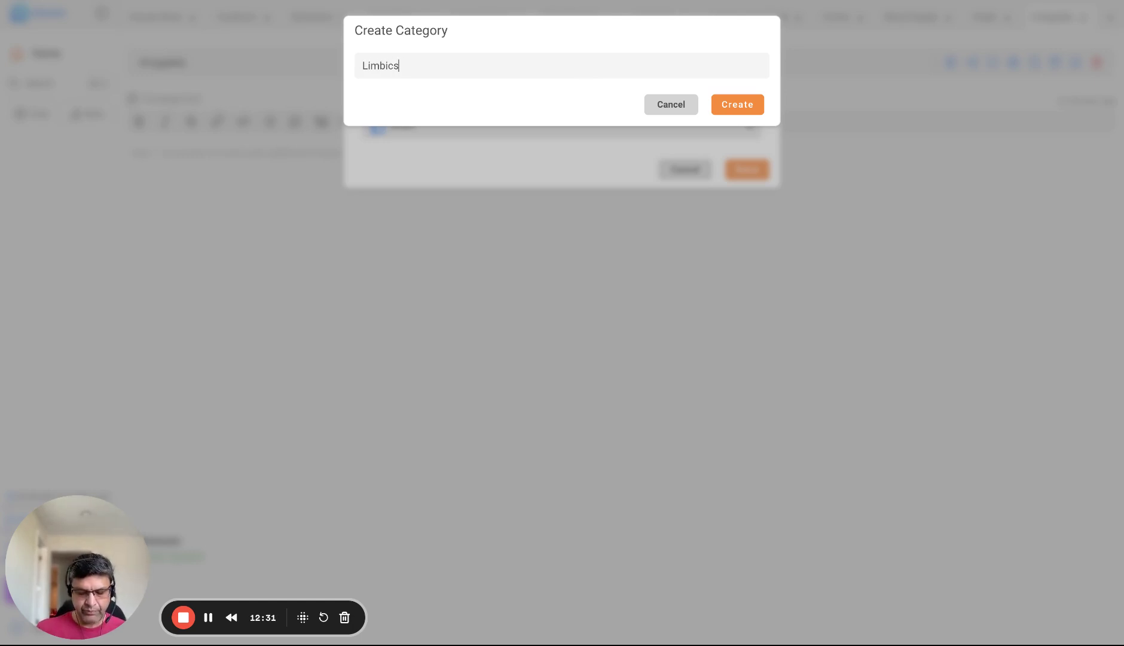
pyautogui.write('ys')
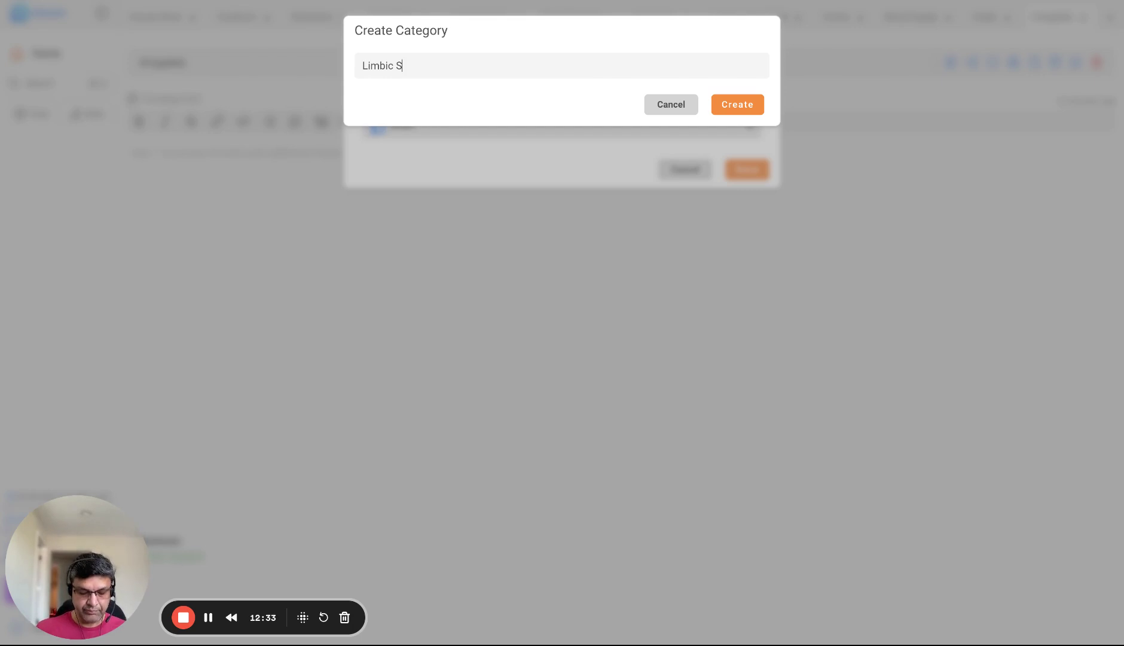
pyautogui.write('tem')
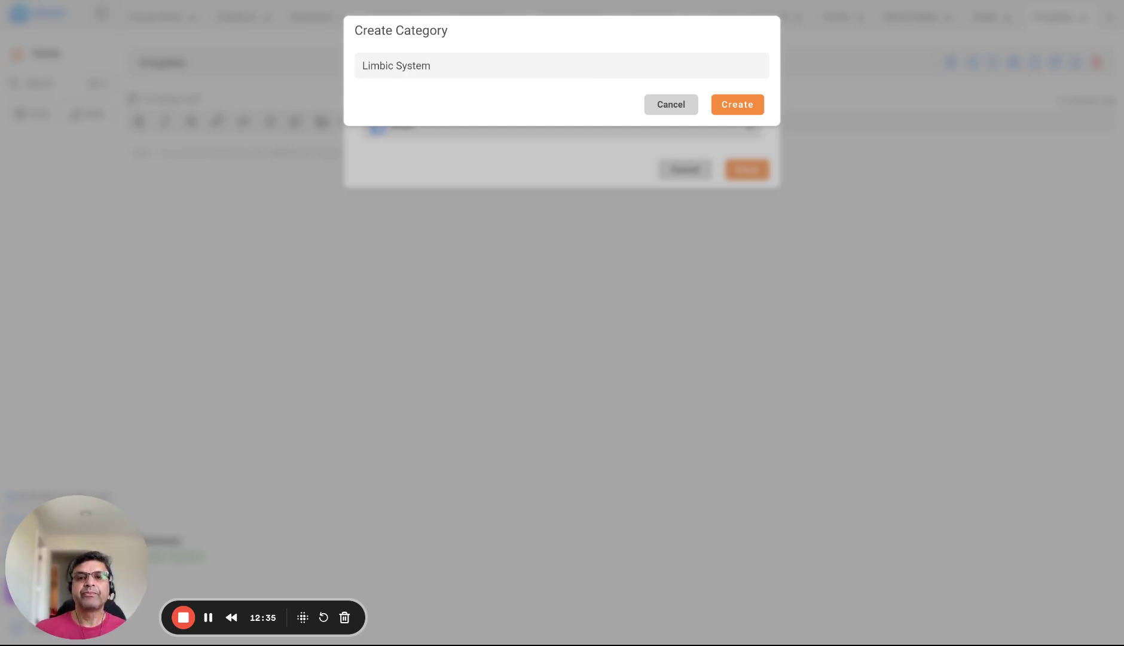
pyautogui.click(725, 113)
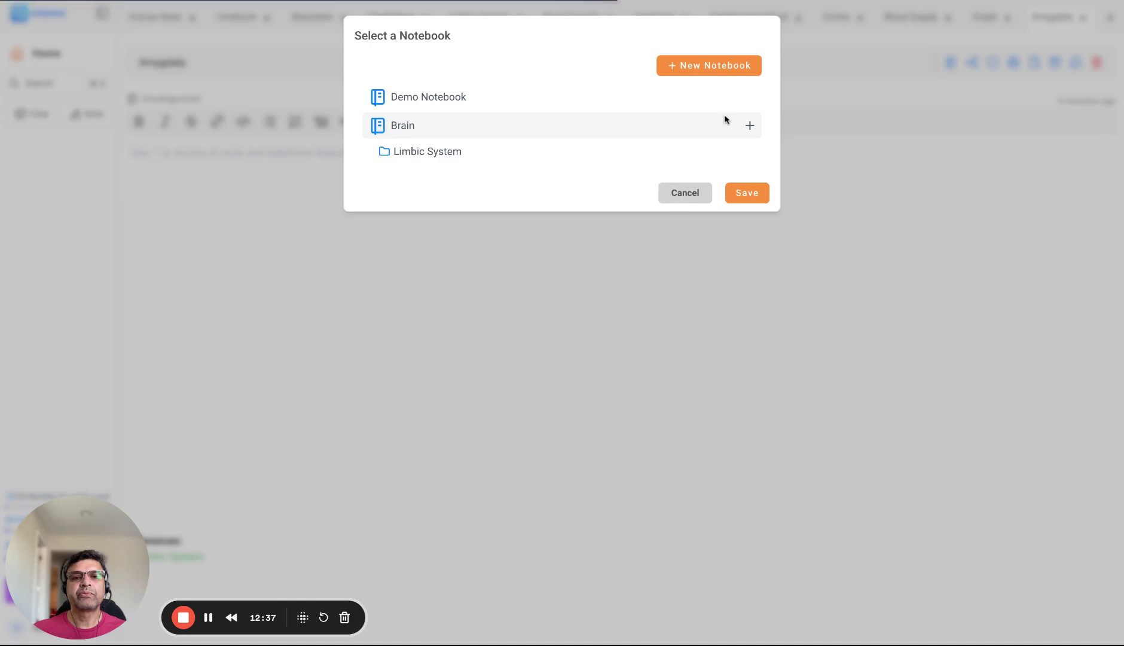
pyautogui.click(453, 155)
# Save Amygdala under Limbic System, then insert AI-generated text from the prompt 'Amygdala'
pyautogui.click(744, 194)
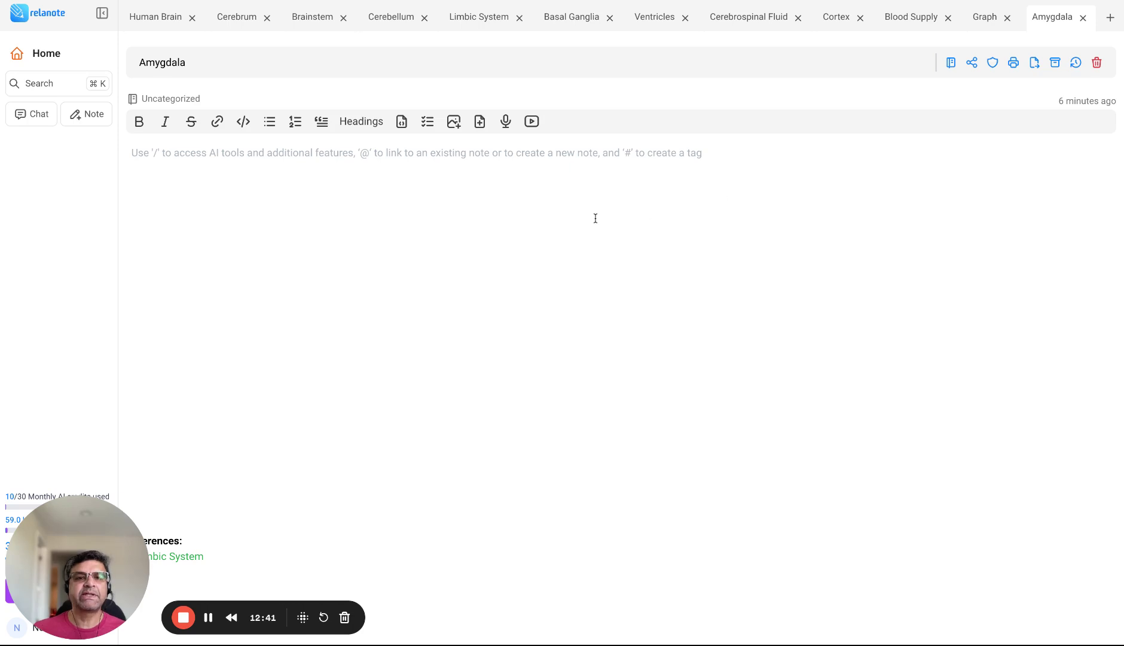
pyautogui.write('/')
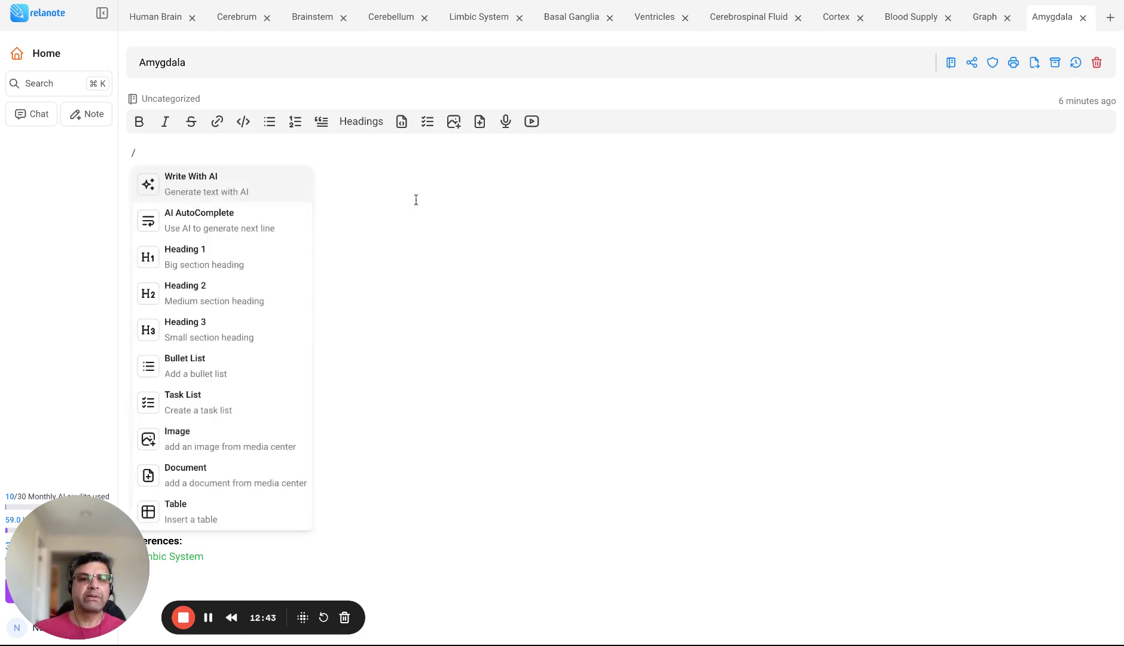
pyautogui.click(248, 185)
pyautogui.write('A')
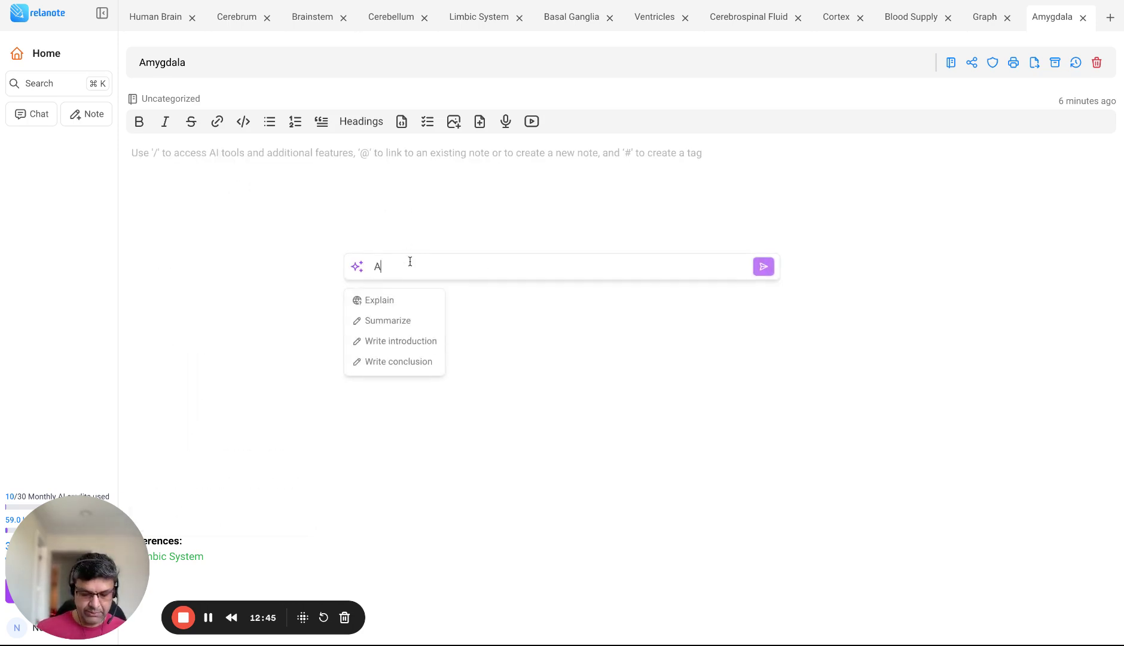
pyautogui.write('mygdala')
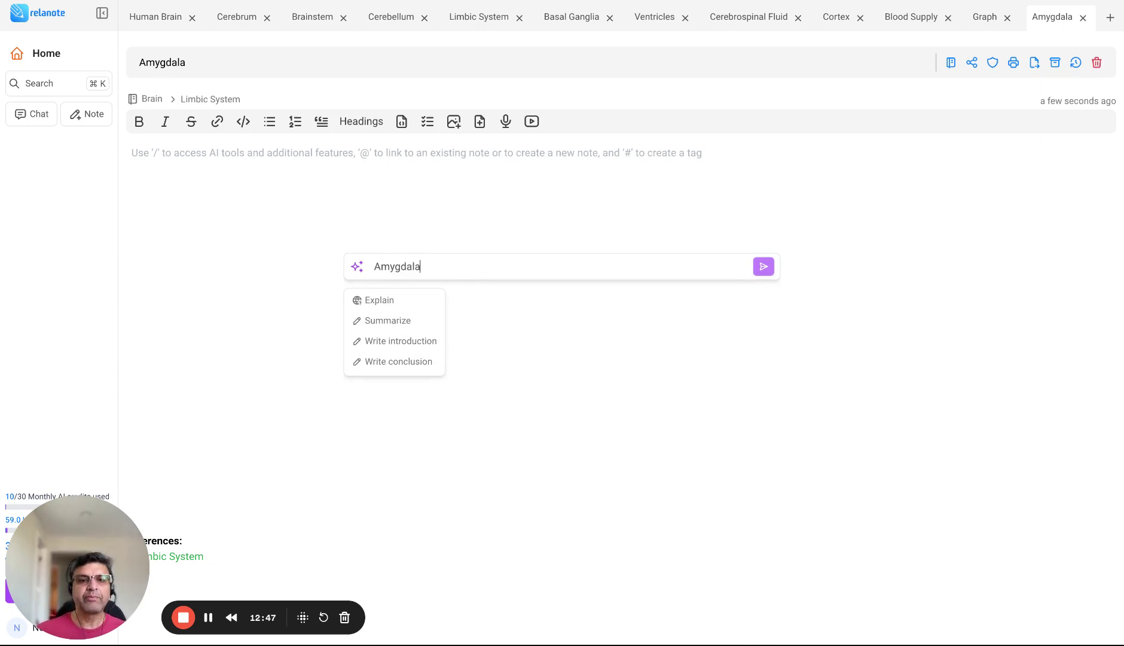
pyautogui.click(764, 267)
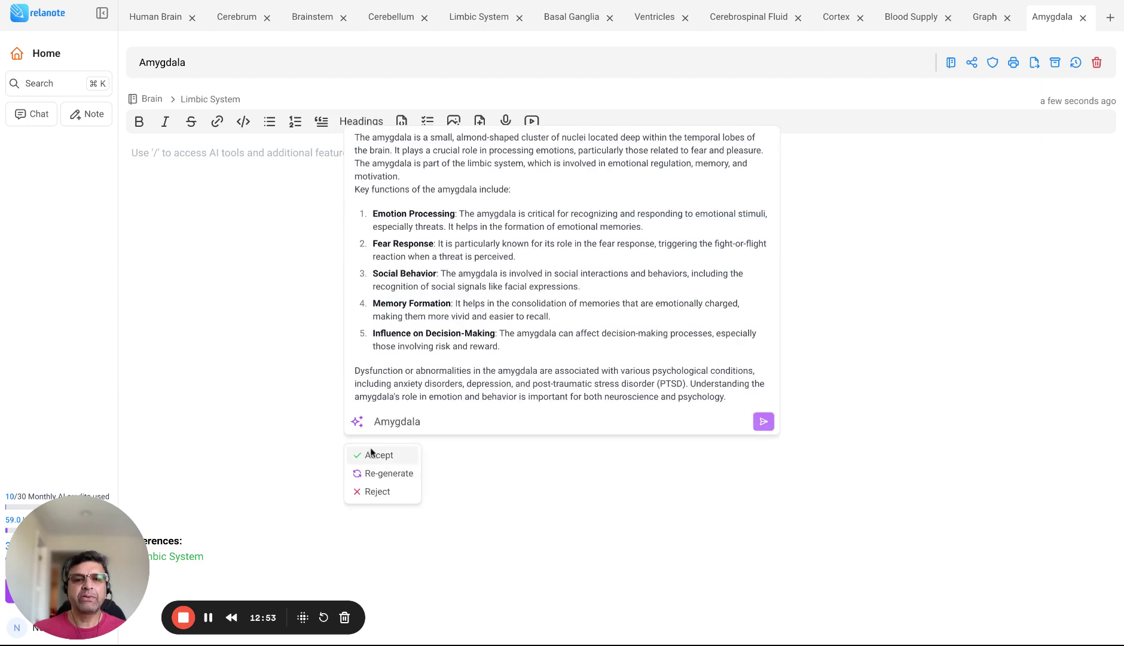
pyautogui.click(363, 457)
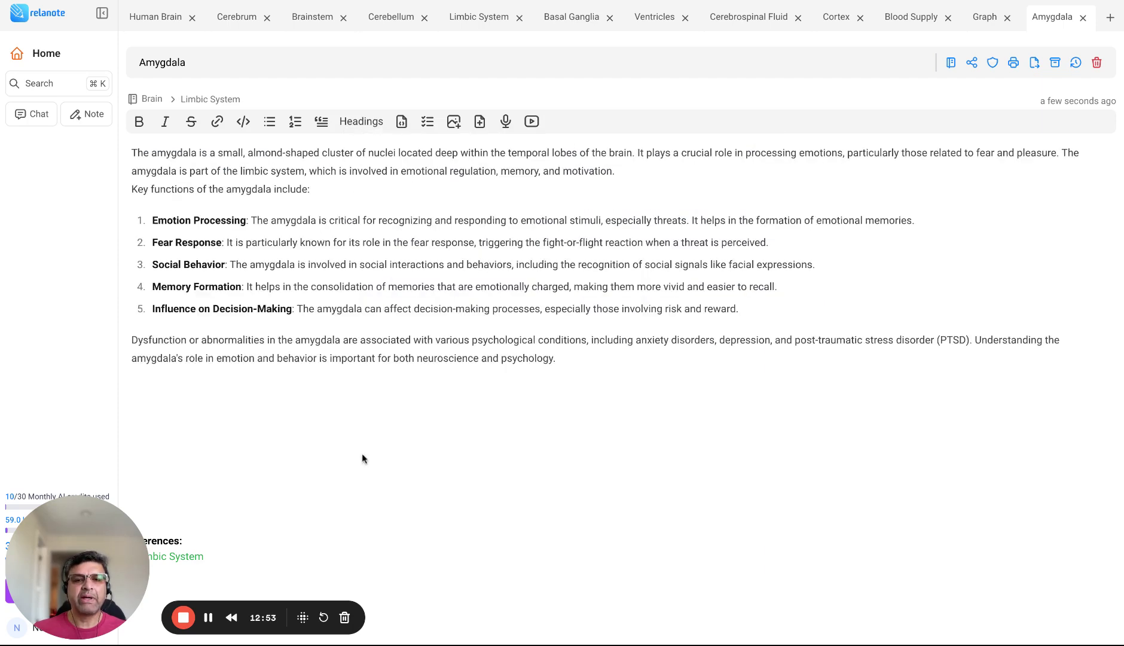
# Show the graph filtered to Brain in radial layout and inspect the new Amygdala node
pyautogui.click(982, 24)
pyautogui.click(315, 57)
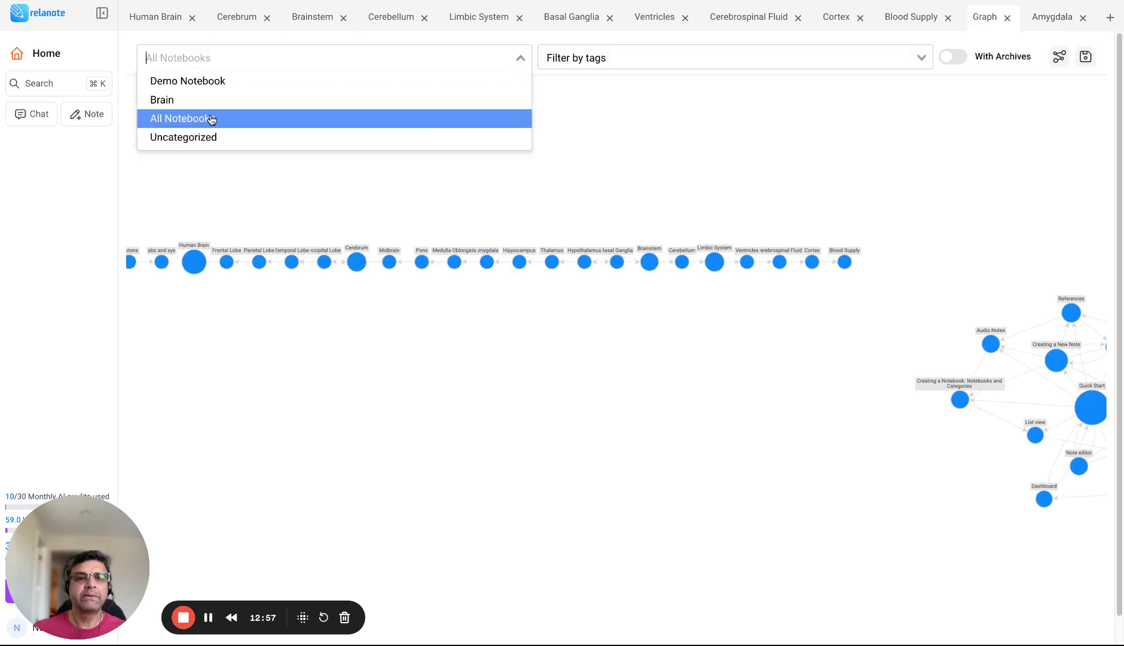
pyautogui.click(211, 102)
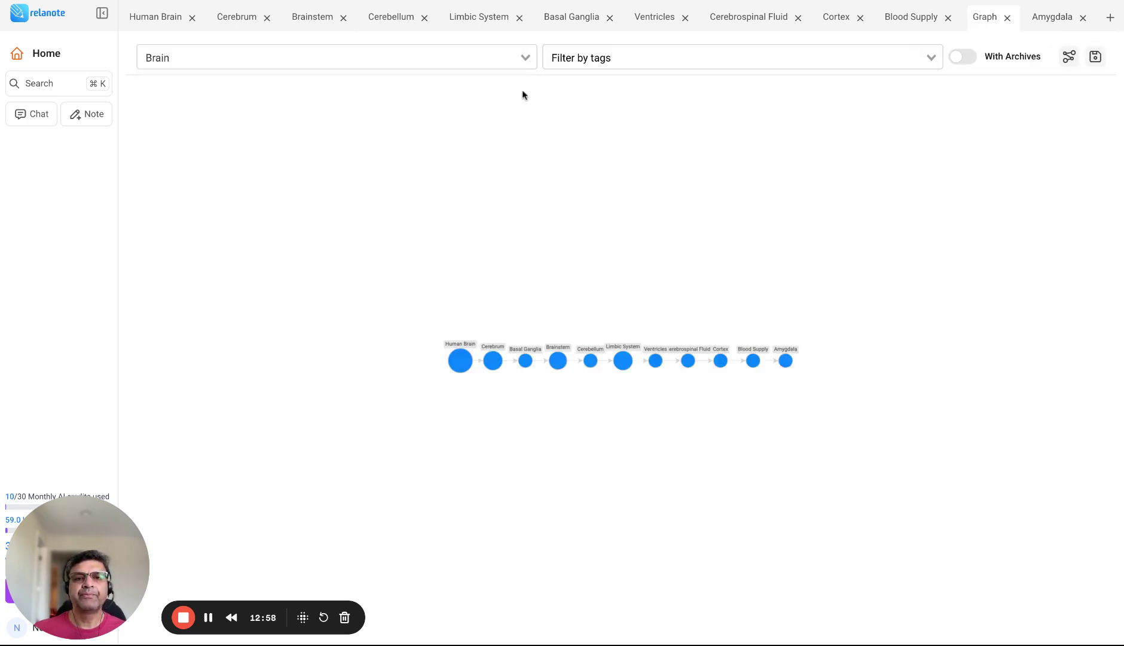
pyautogui.click(1069, 56)
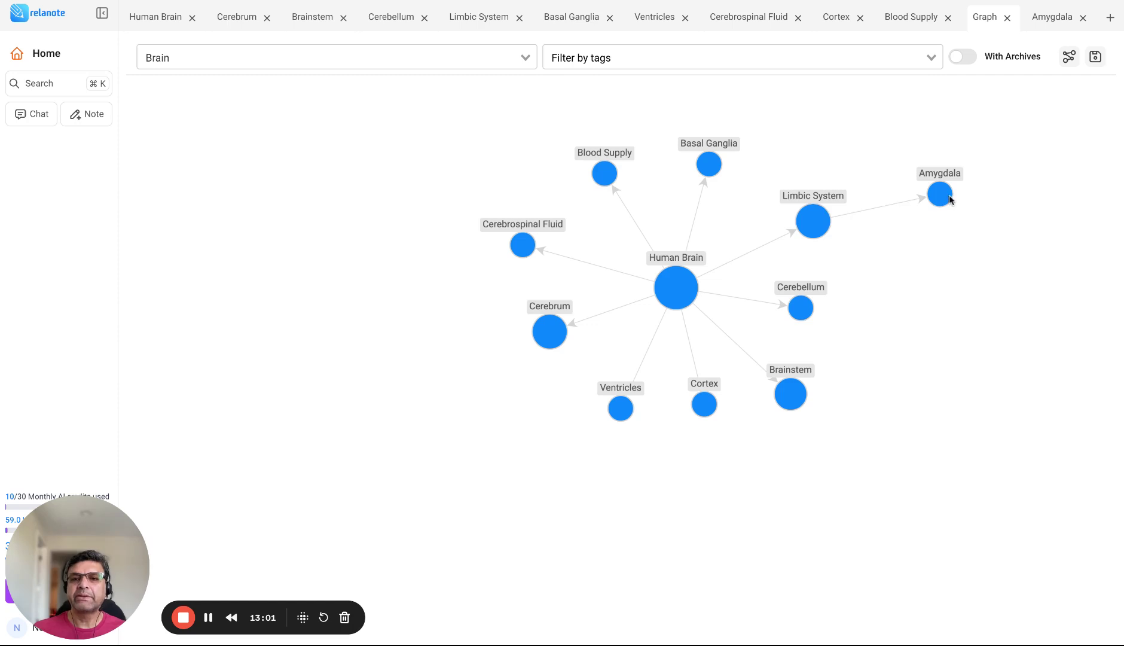
pyautogui.click(951, 200)
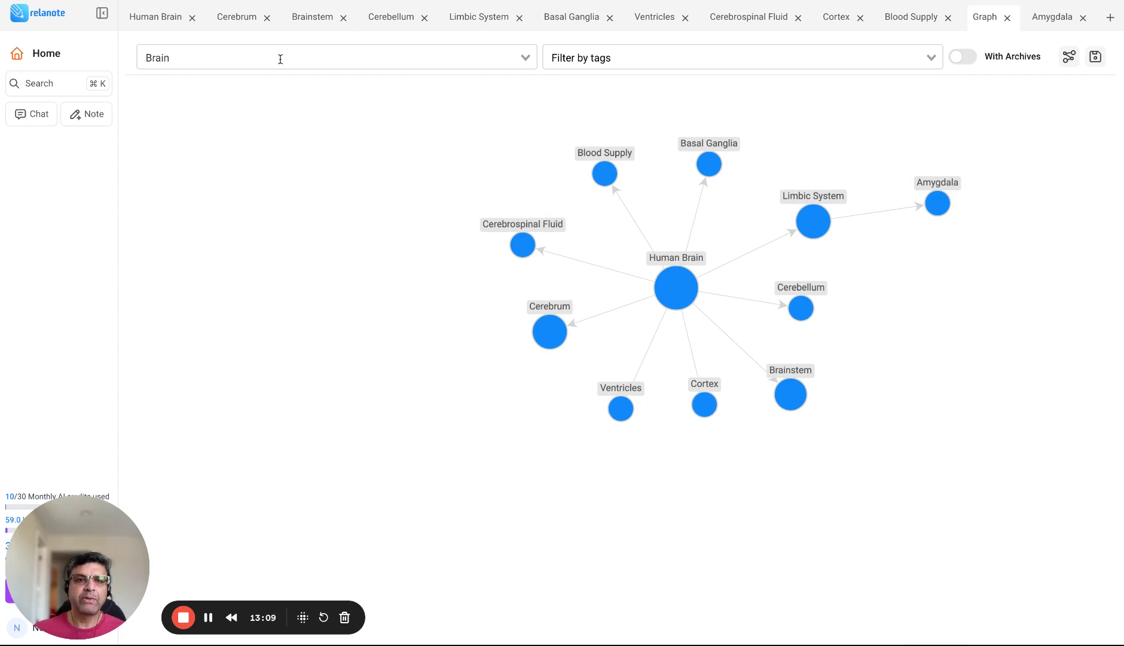
# Scroll through the Human Brain note, then open a new browser tab with Cmd+T
pyautogui.click(146, 21)
pyautogui.scroll(-7, 347, 338)
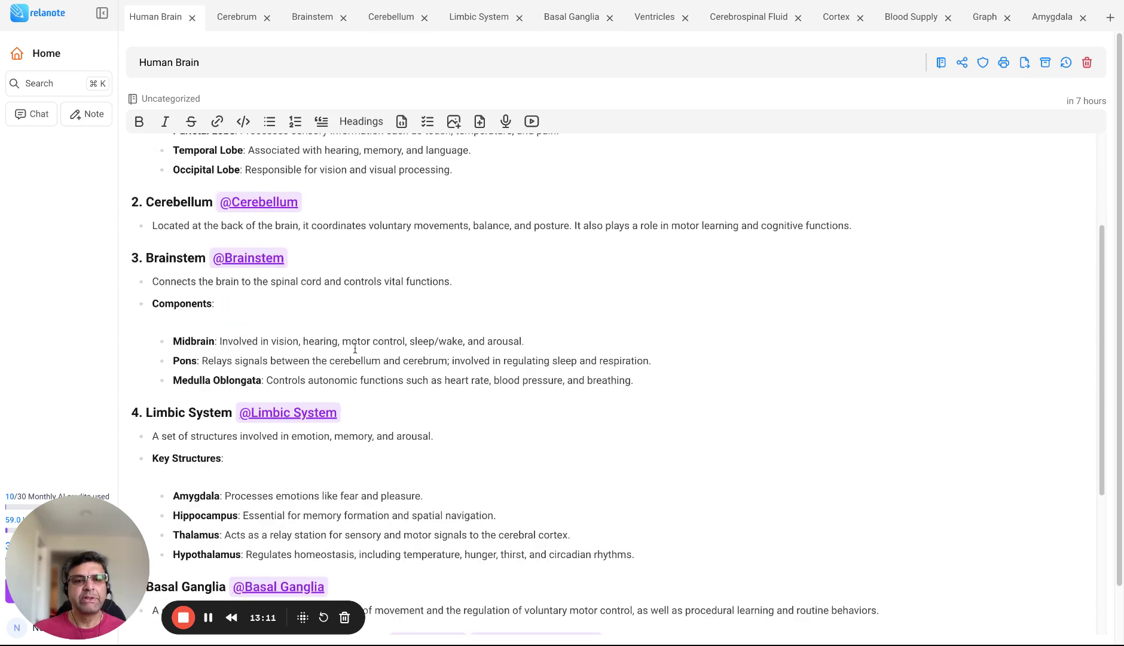
pyautogui.scroll(-1, 352, 365)
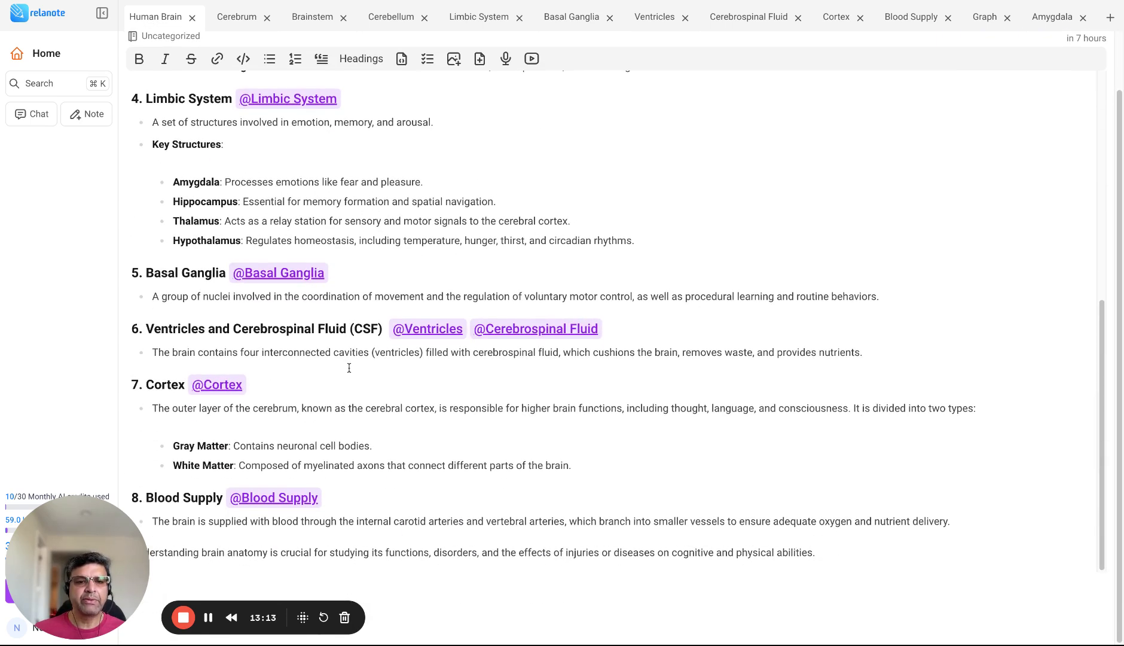
pyautogui.scroll(7, 349, 366)
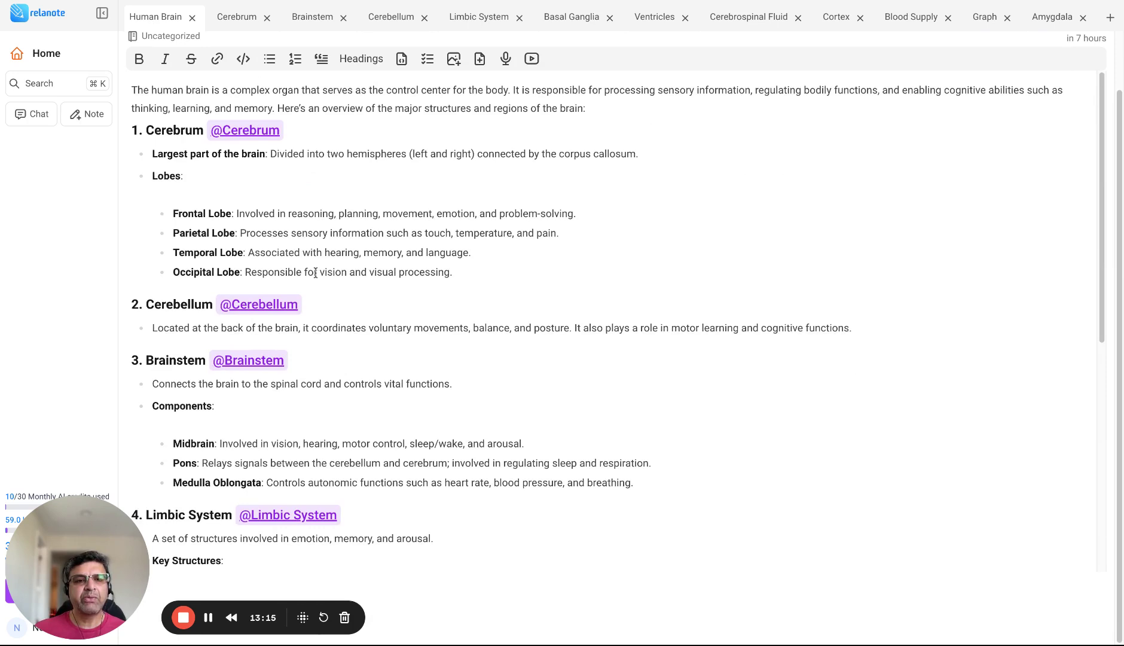
pyautogui.scroll(1, 308, 251)
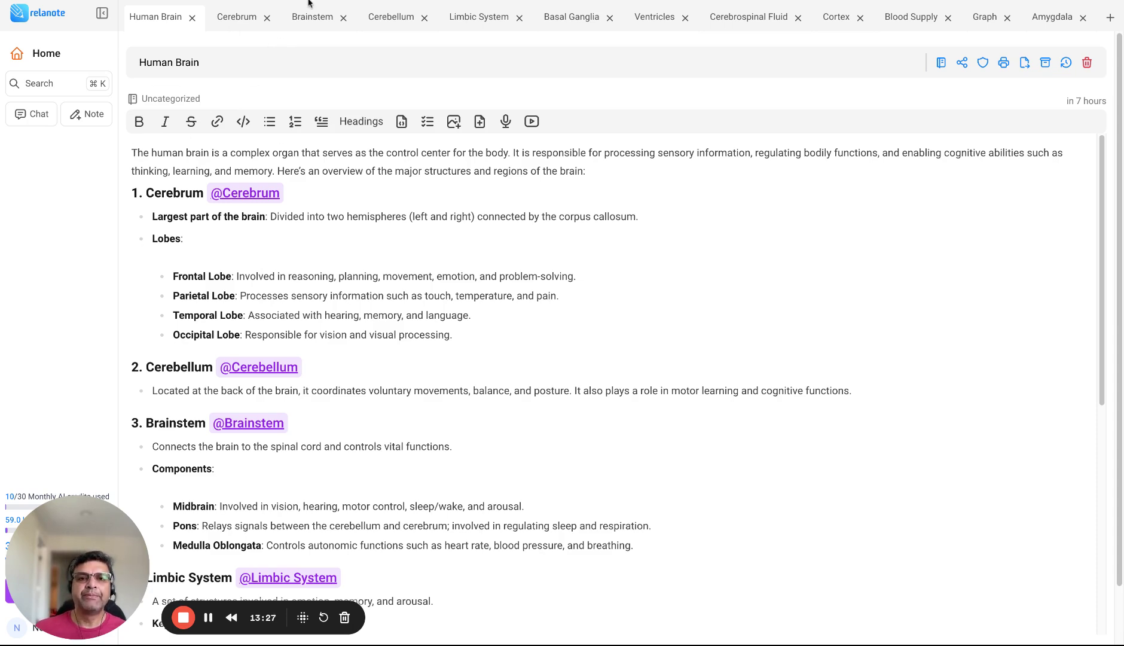
pyautogui.press('super+t')
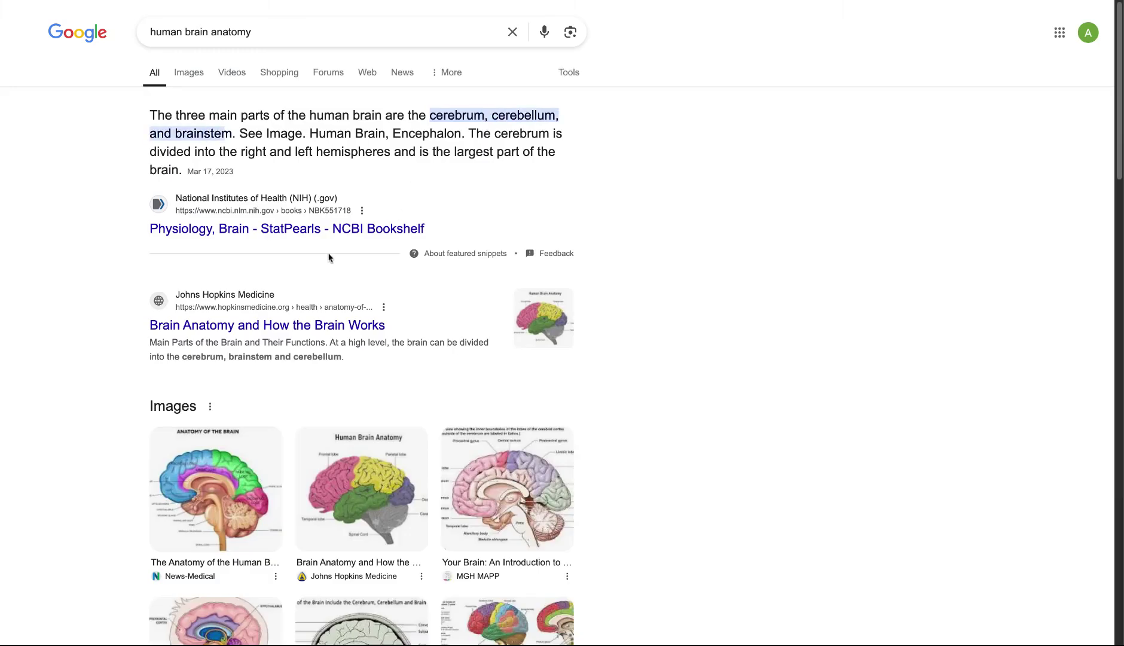
# View the Dana Foundation diagram in 'human brain anatomy' image results, then visit its source page
pyautogui.click(197, 76)
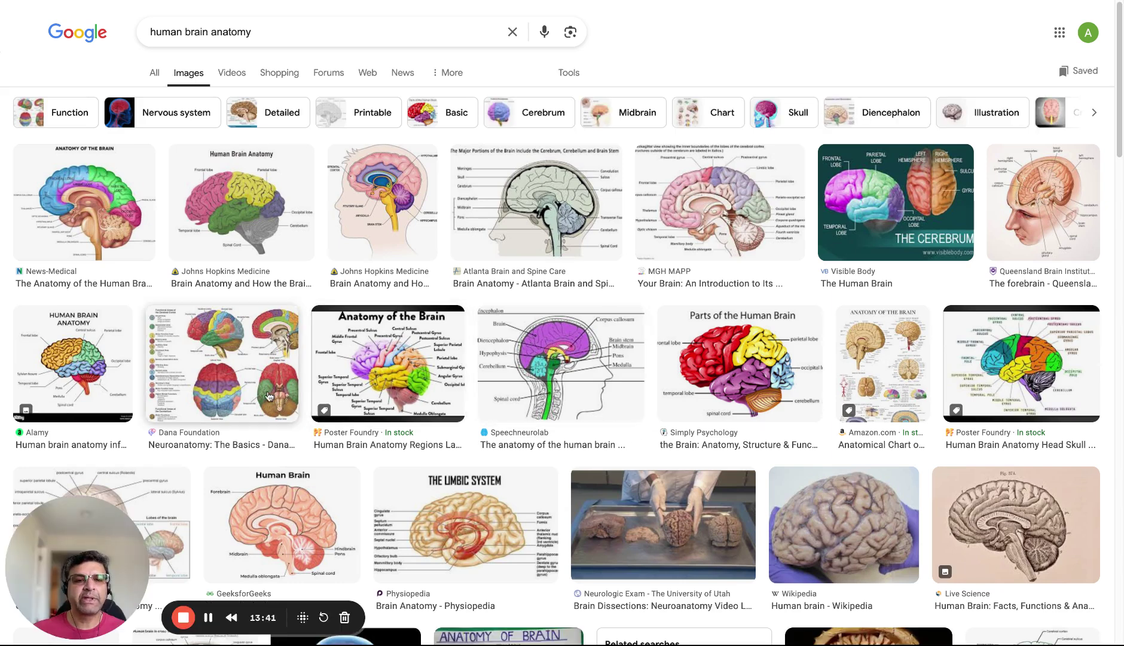
pyautogui.click(230, 363)
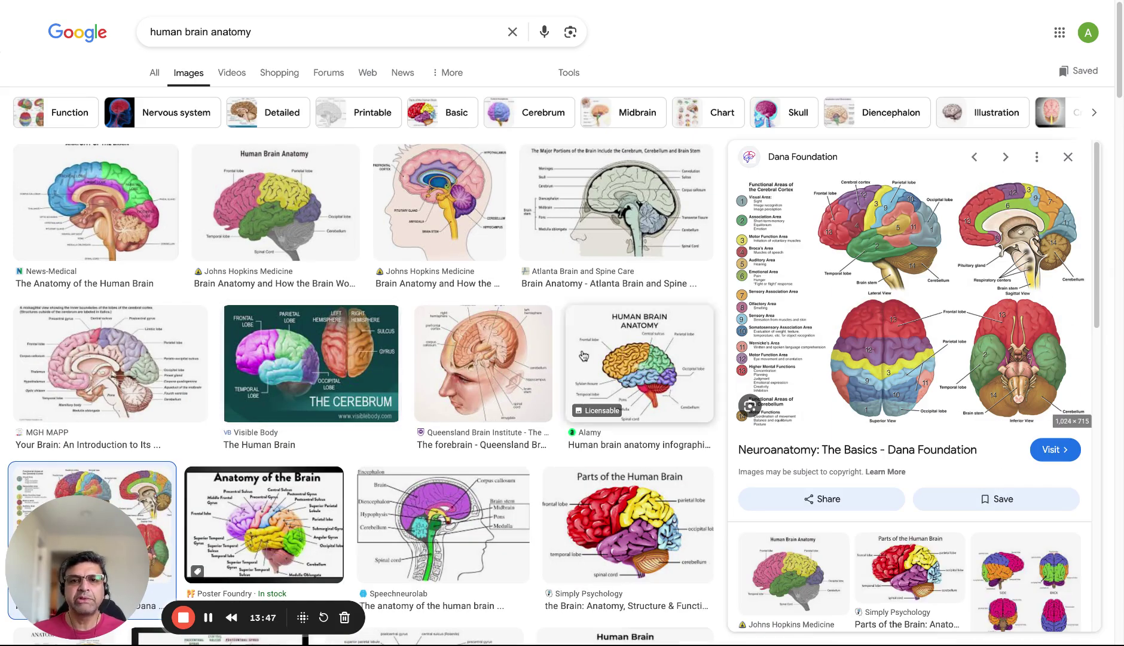
pyautogui.click(580, 7)
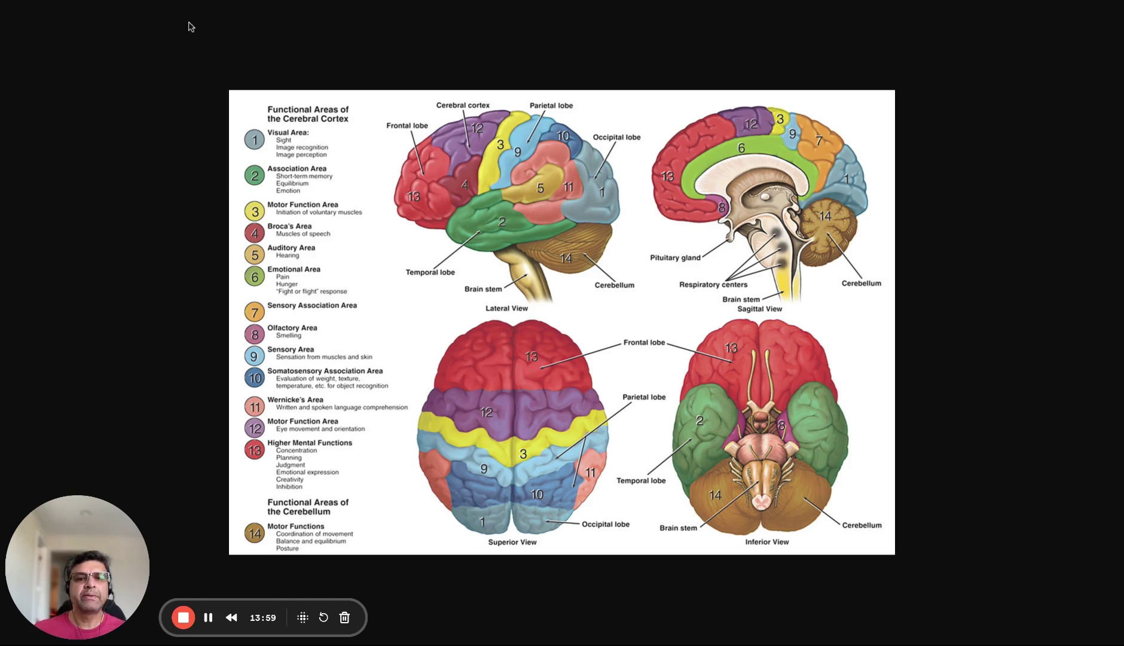
pyautogui.hotkey('ctrl', 'w')
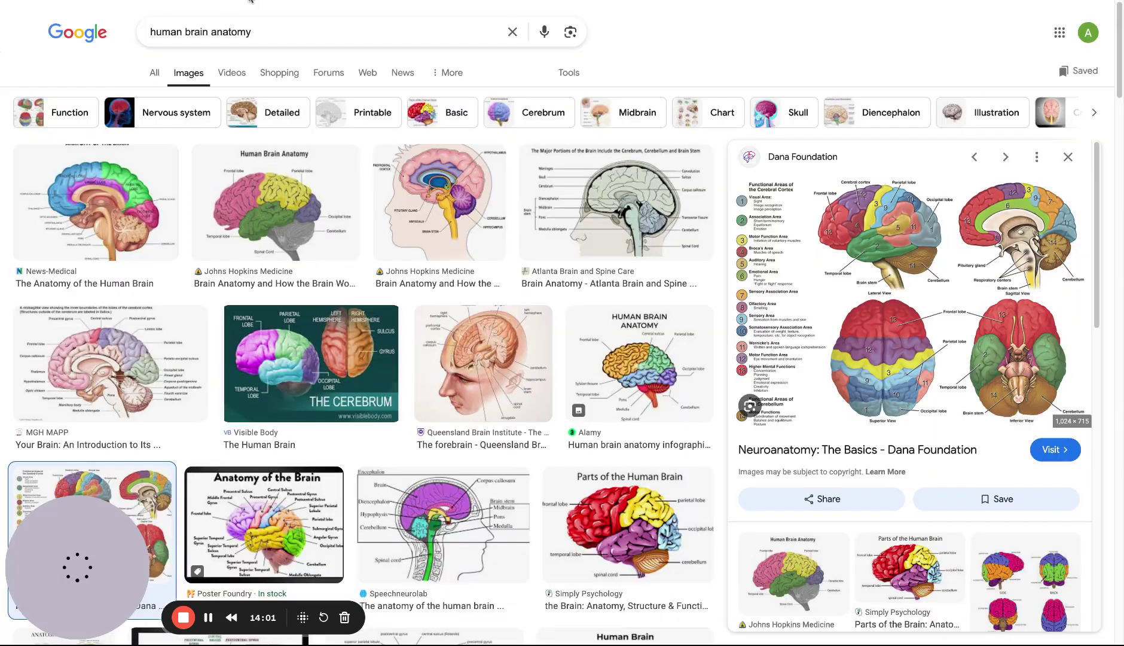
pyautogui.click(1052, 448)
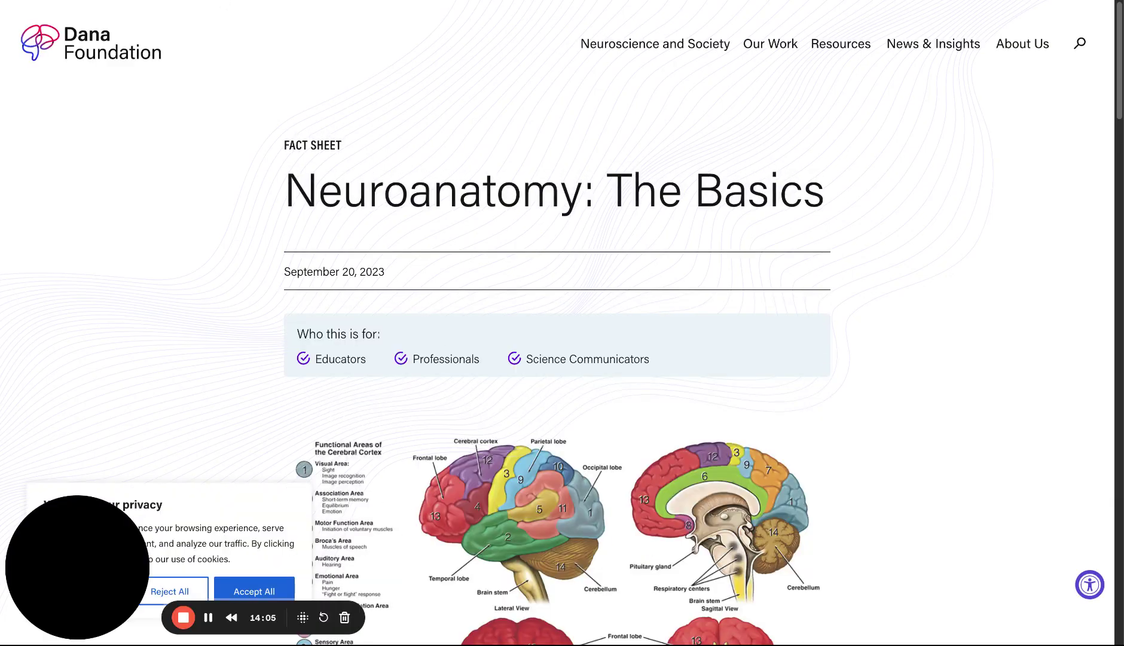
# Insert the brain diagram from the media center at the top of the Human Brain note
pyautogui.press('super+Tab')
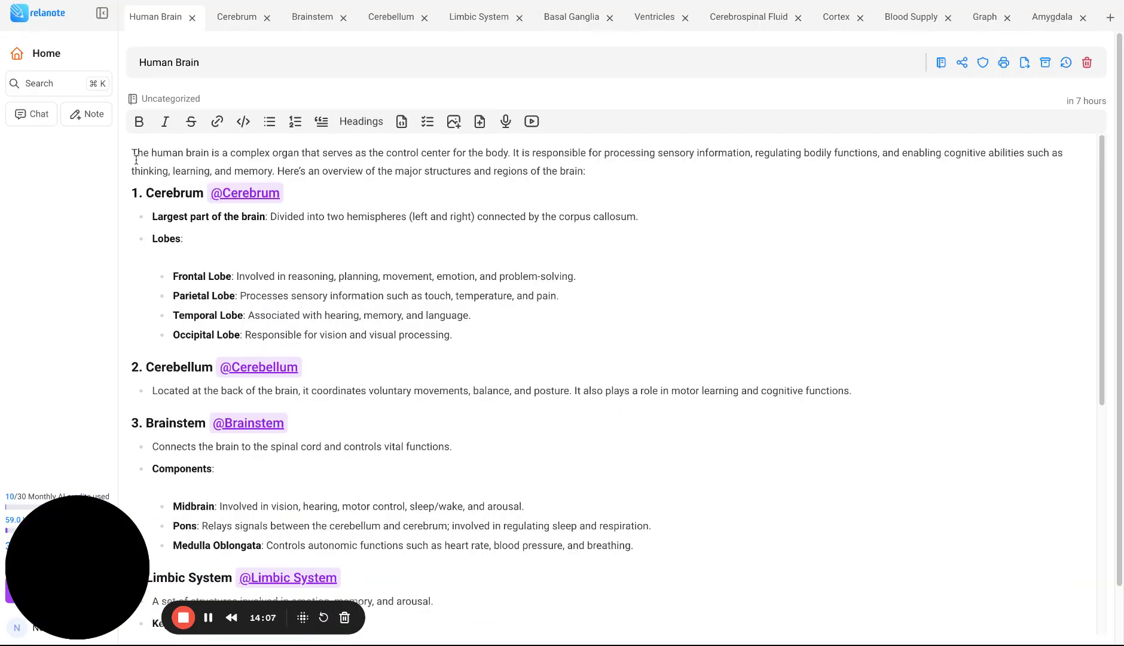
pyautogui.press('Return')
pyautogui.press('Return')
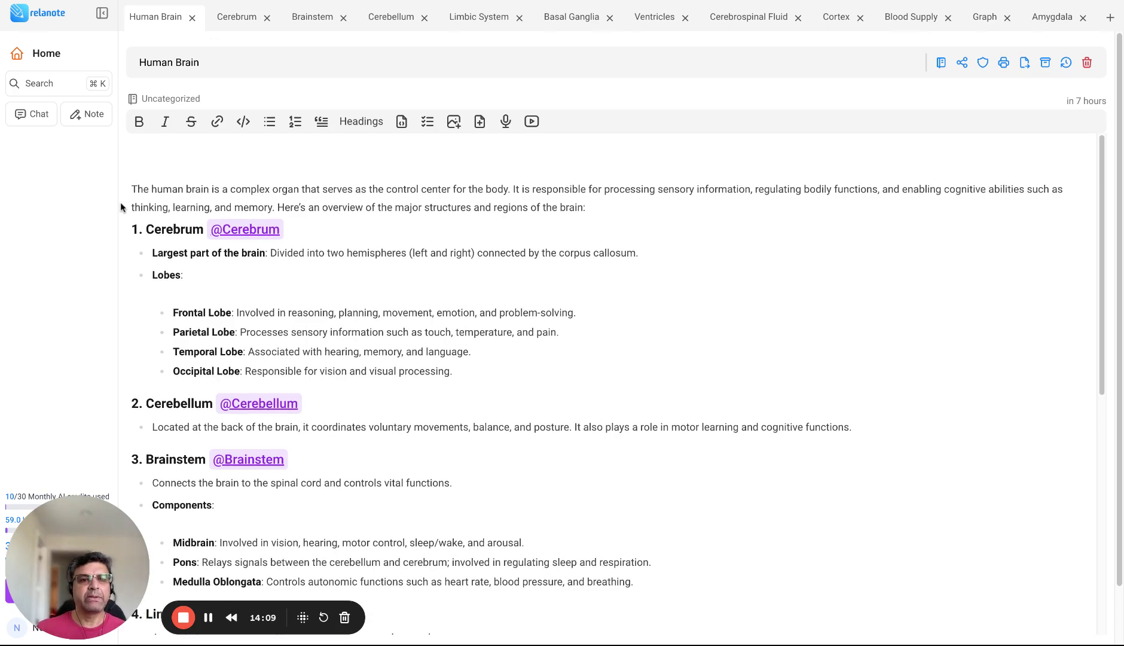
pyautogui.press('Up')
pyautogui.press('Up')
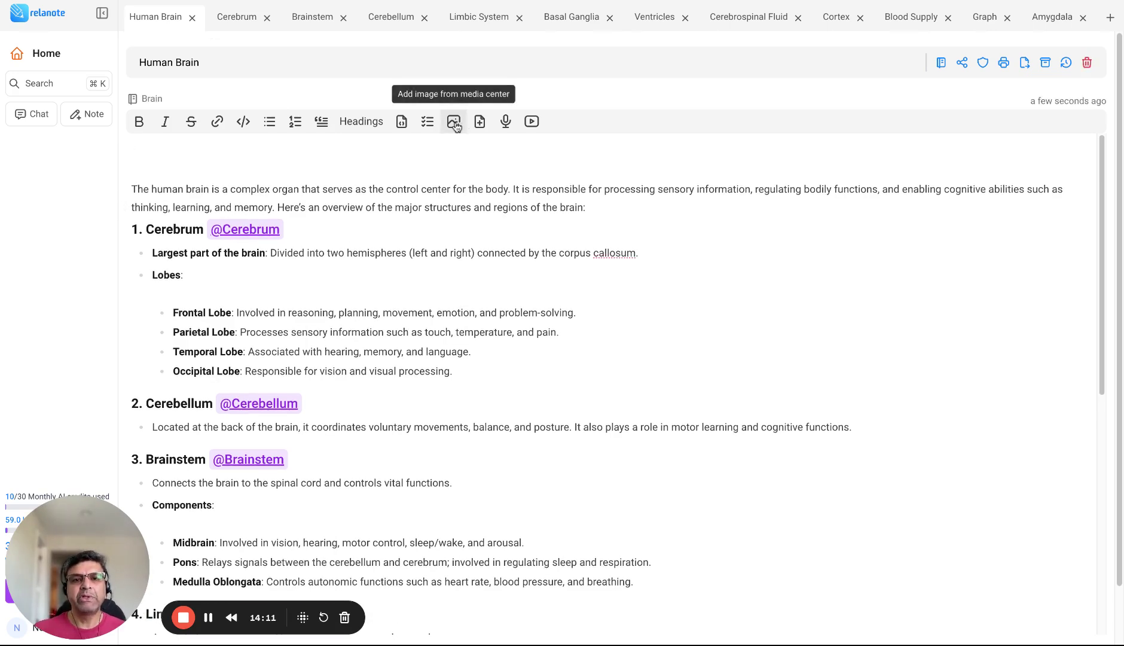
pyautogui.click(454, 122)
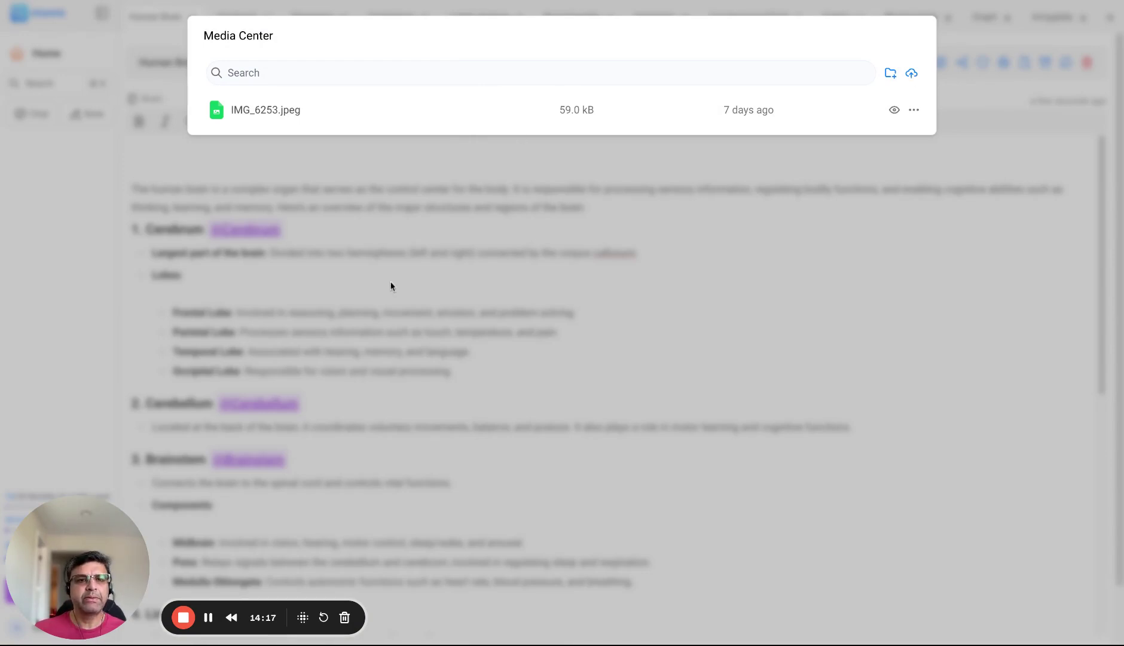
pyautogui.click(263, 117)
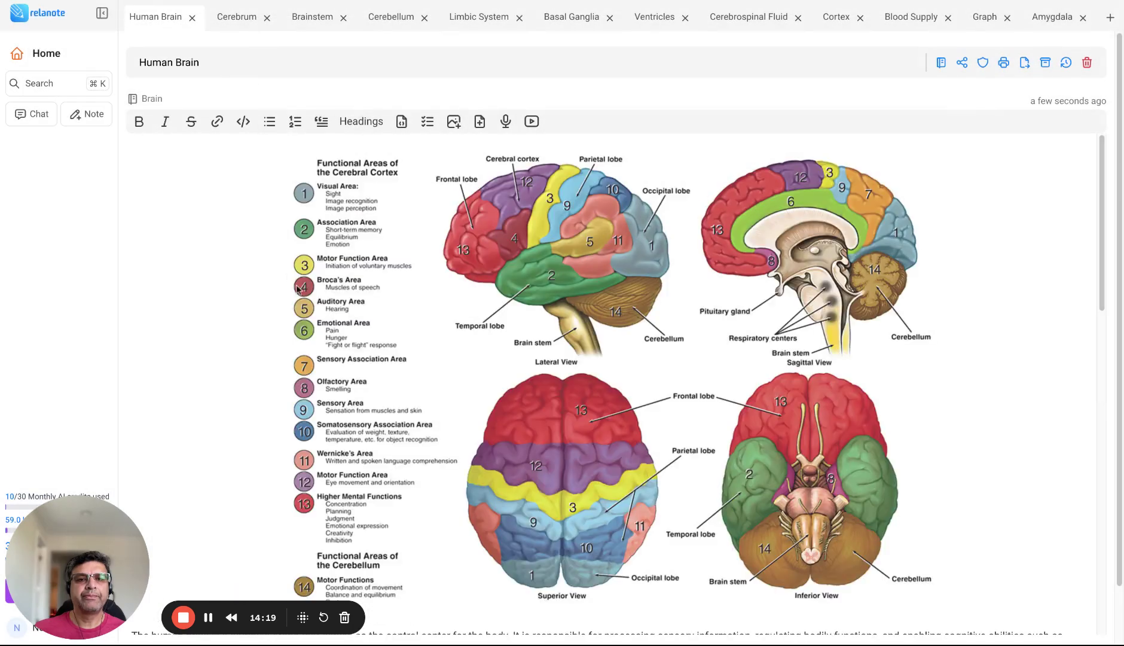
pyautogui.scroll(-4, 297, 289)
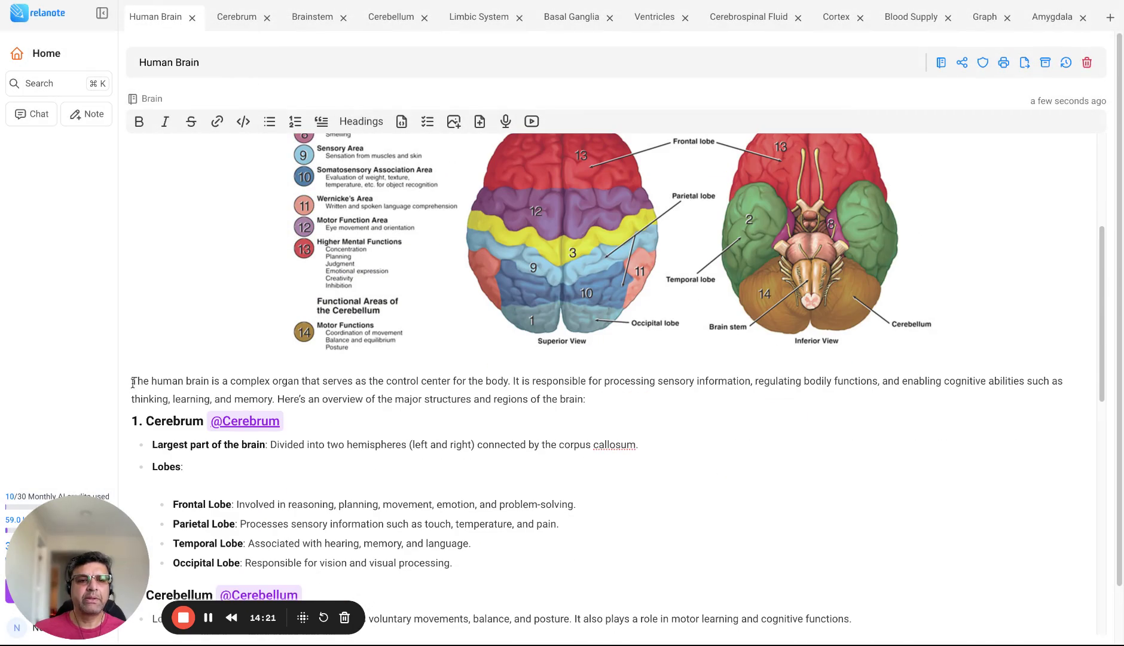
# Paste the Dana Foundation page URL below the image as the image credit
pyautogui.press('Return')
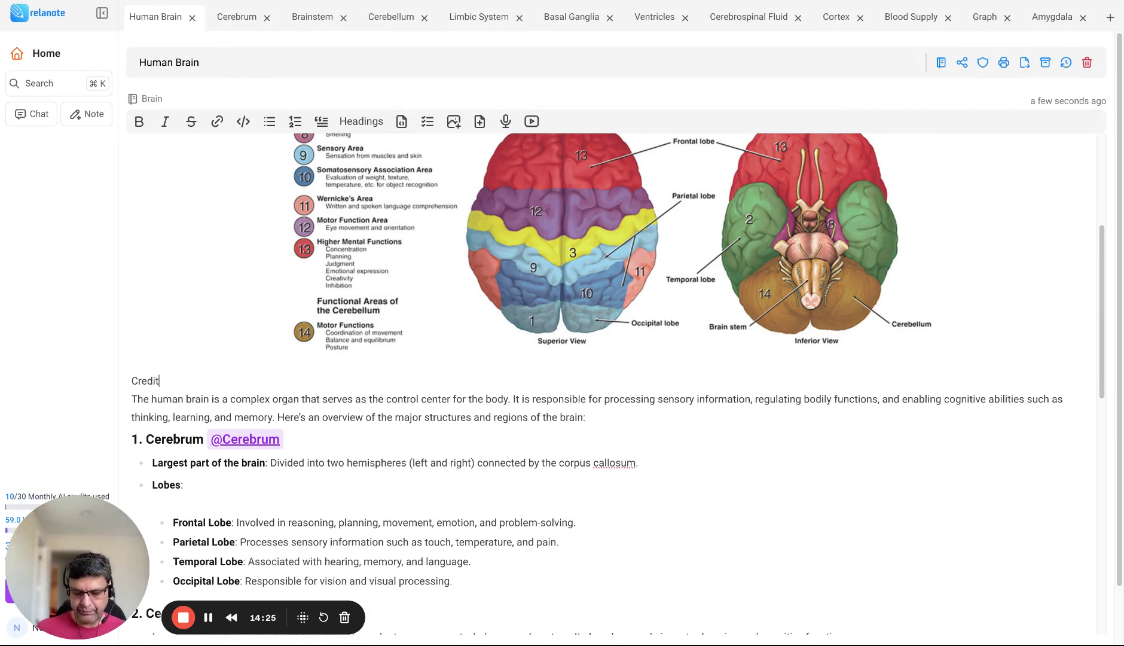
pyautogui.write('https://dana.org/resources/neuroanatomy-the-basics/')
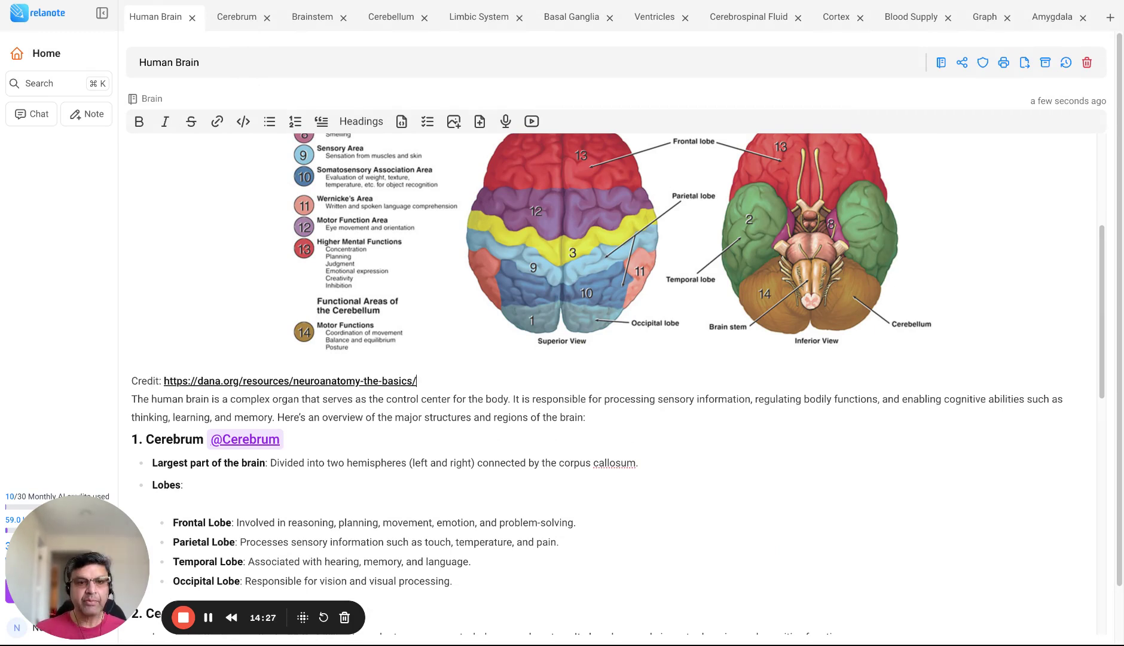
pyautogui.press('Return')
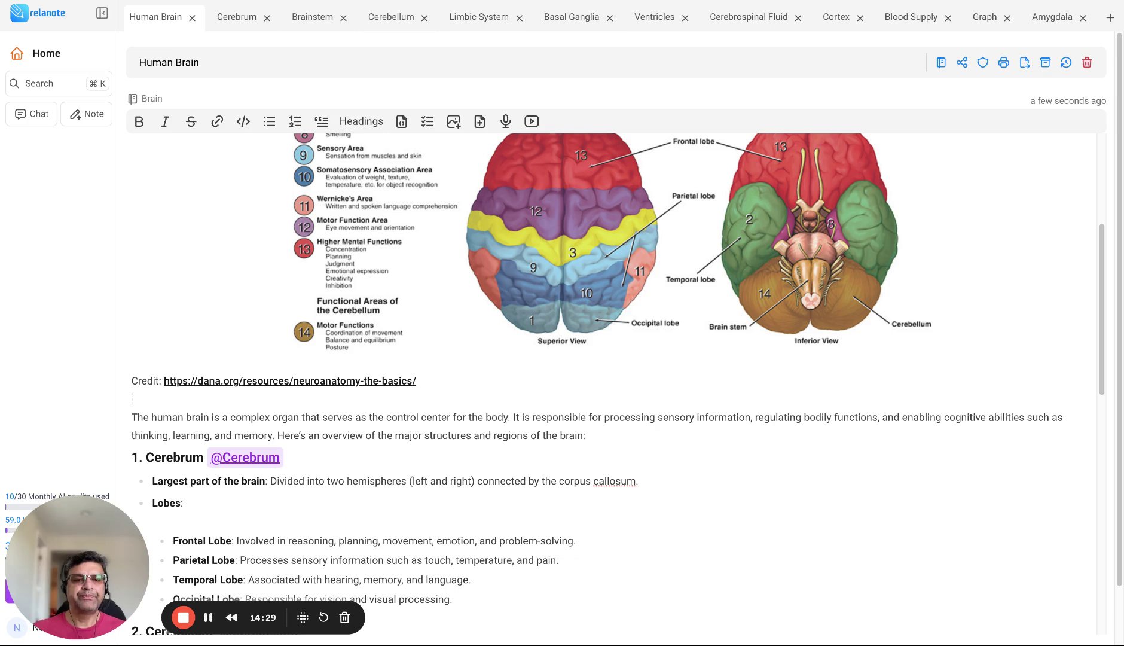
pyautogui.click(133, 381)
pyautogui.write('Image')
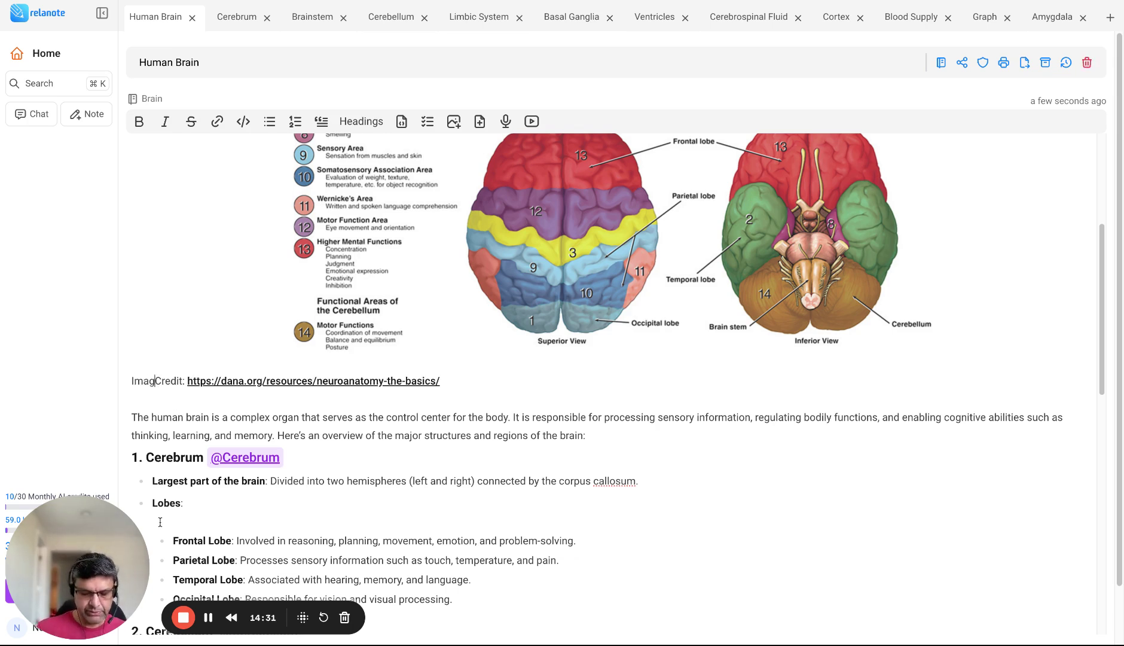
pyautogui.scroll(5, 400, 483)
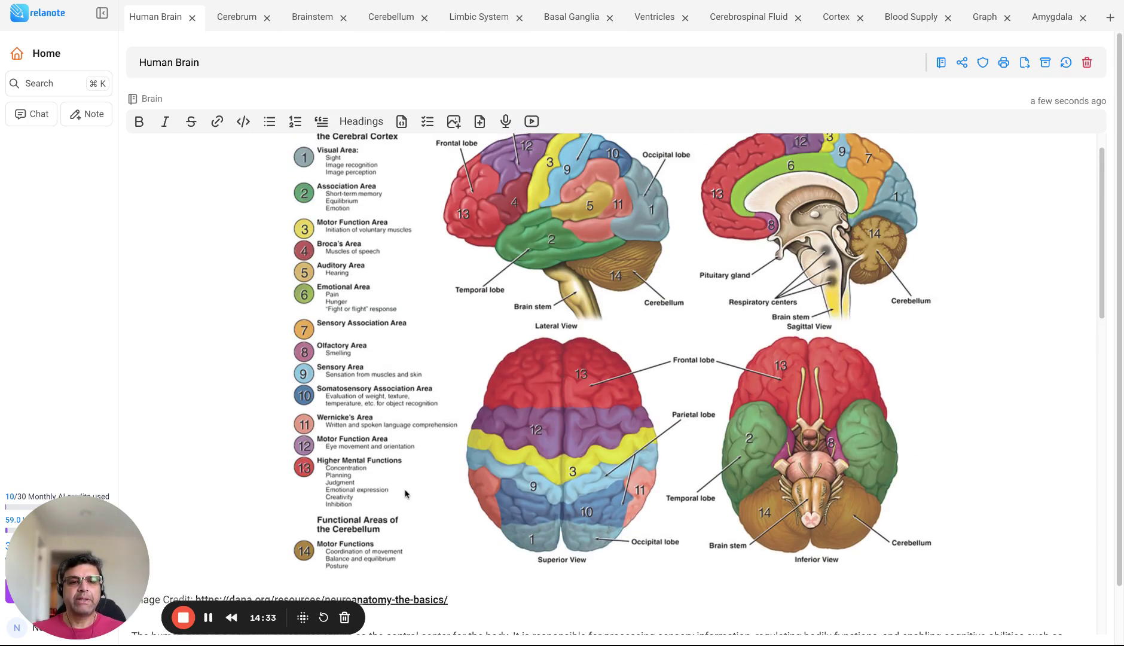
pyautogui.scroll(-5, 409, 473)
pyautogui.scroll(-5, 408, 468)
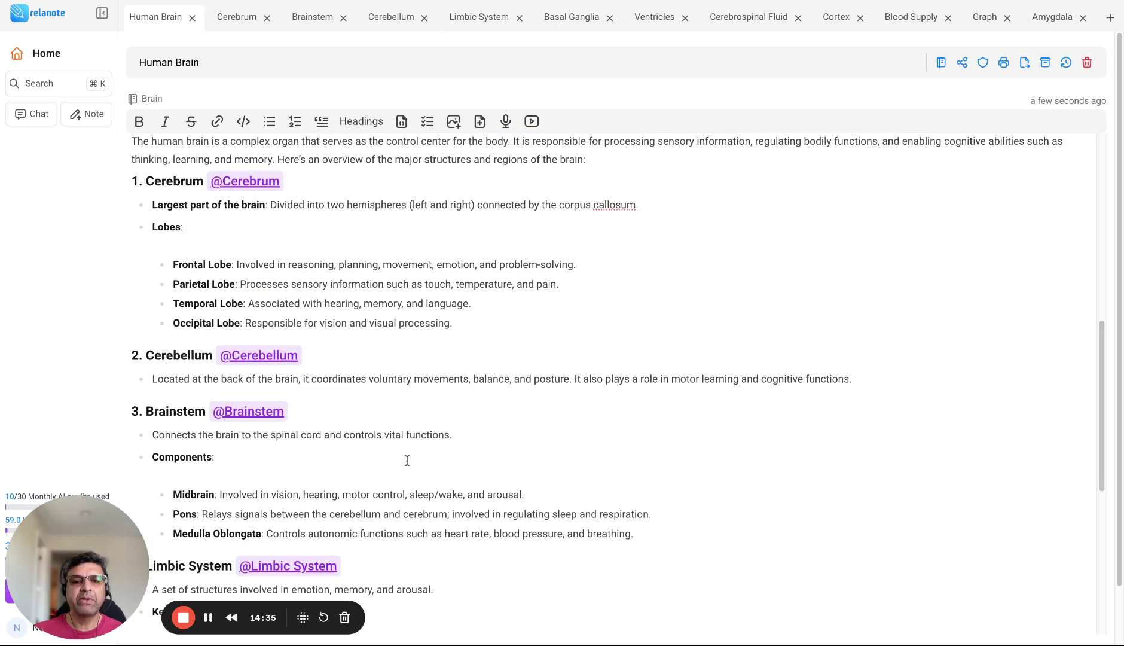
pyautogui.scroll(-10, 406, 460)
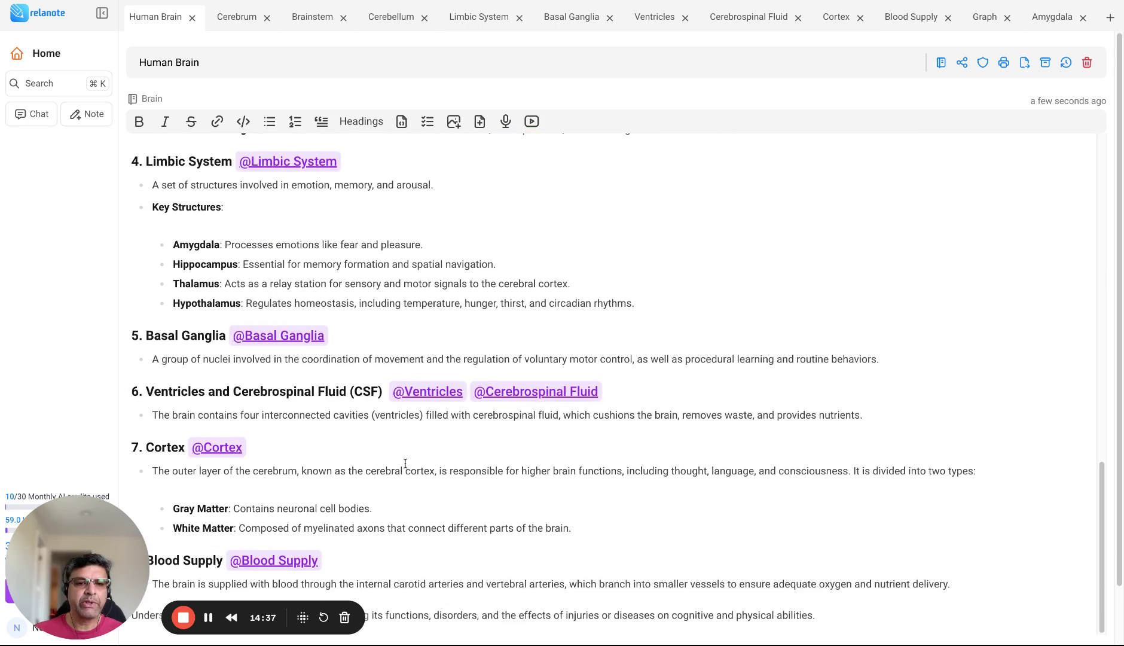
pyautogui.scroll(-1, 405, 464)
pyautogui.scroll(6, 403, 465)
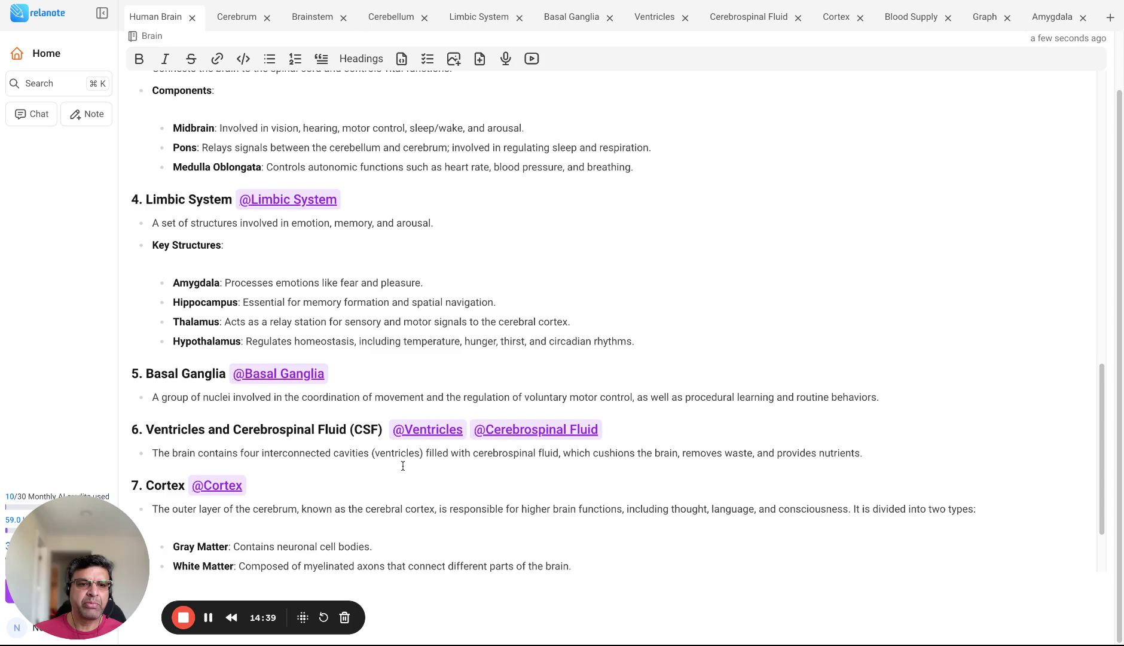
pyautogui.scroll(7, 402, 465)
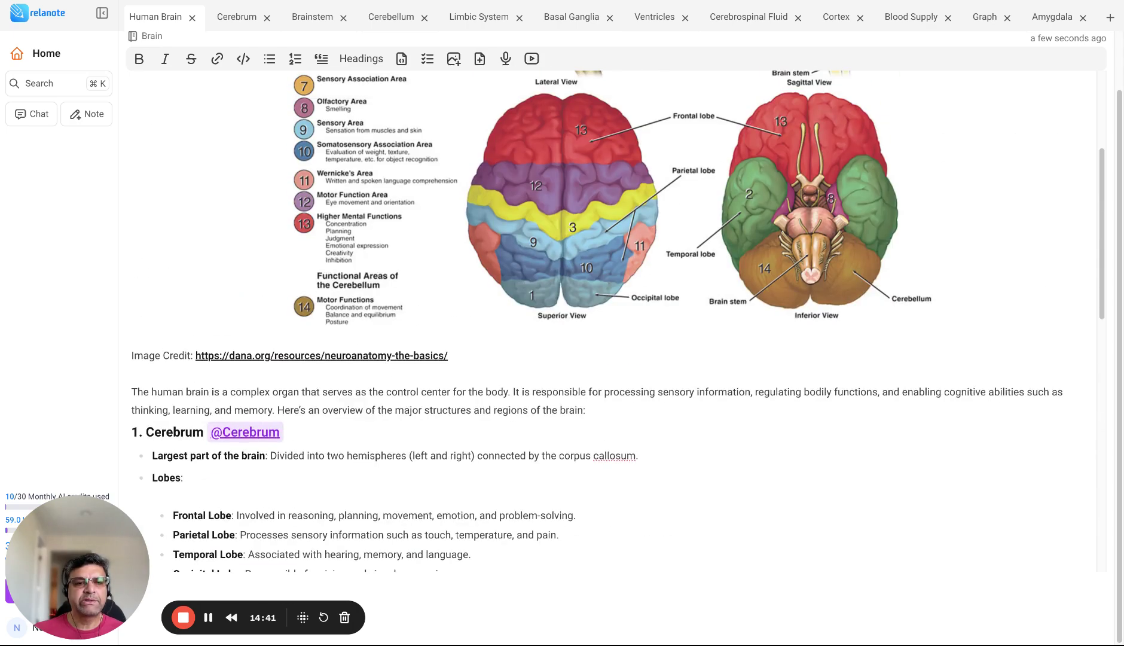
pyautogui.scroll(-5, 403, 464)
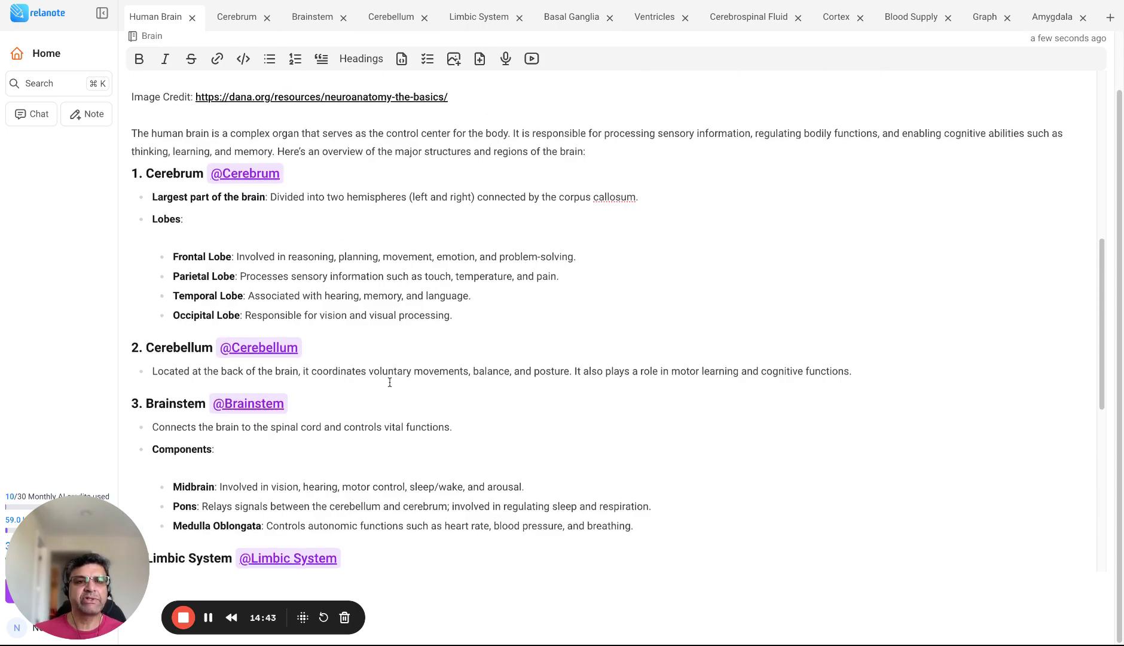
pyautogui.scroll(5, 389, 382)
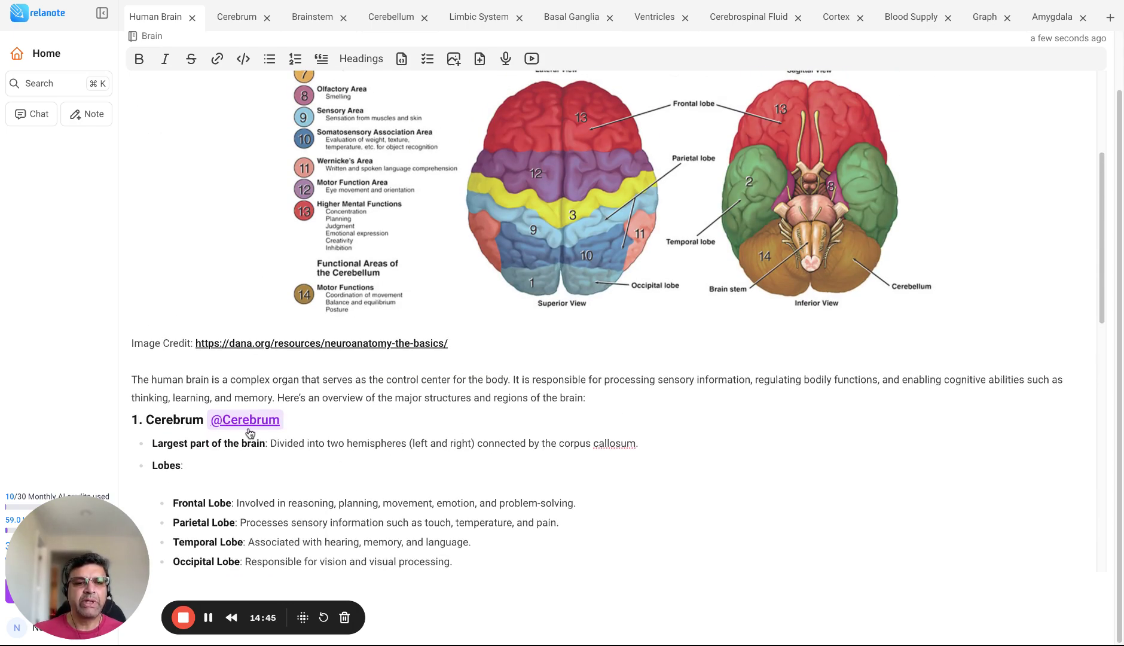
pyautogui.click(245, 423)
pyautogui.click(677, 203)
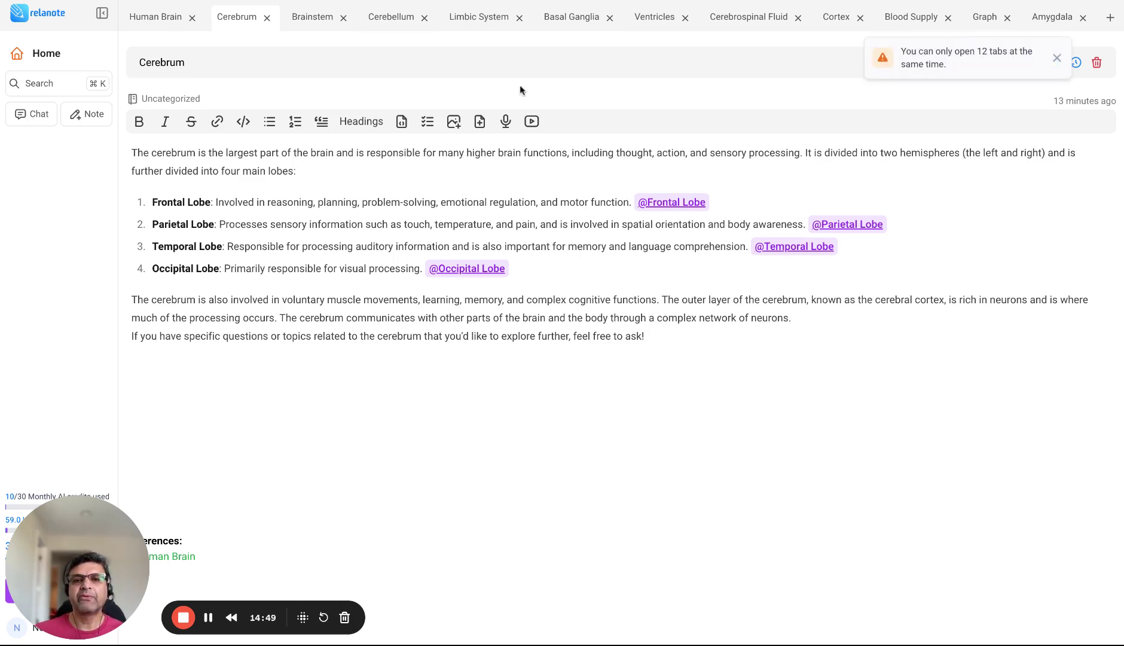
# Close the Amygdala tab, then fill the empty Frontal Lobe note with AI text from prompt 'Frontal Lobe'
pyautogui.click(1083, 17)
pyautogui.click(694, 202)
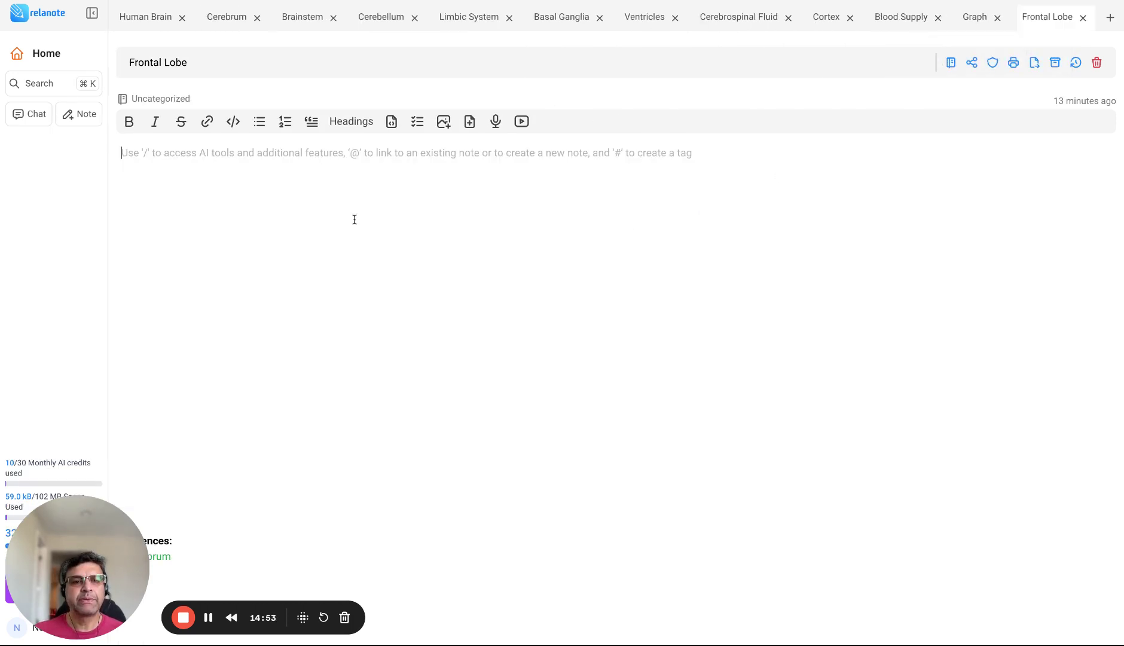
pyautogui.write('/')
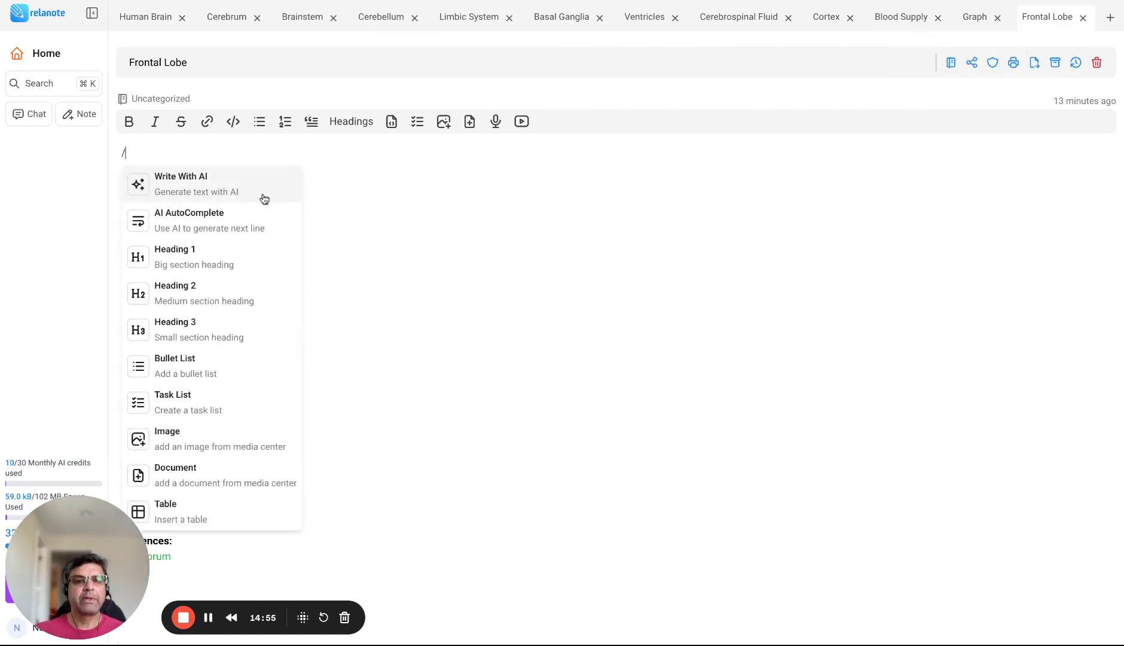
pyautogui.click(257, 194)
pyautogui.click(425, 270)
pyautogui.write('Frontal L')
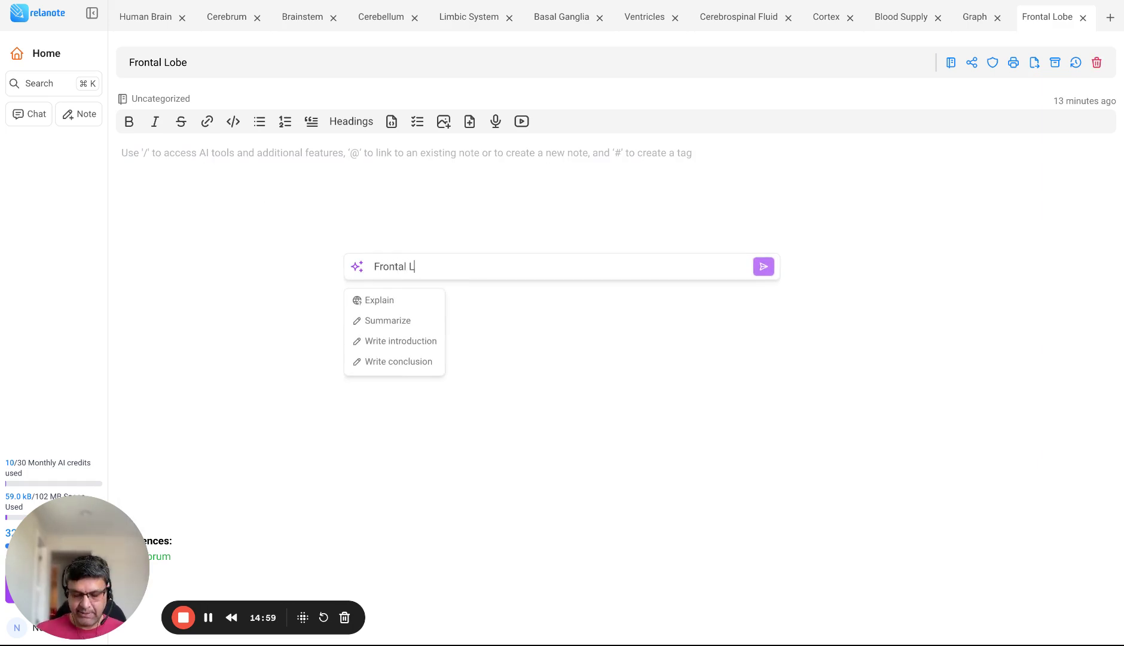
pyautogui.write('obe')
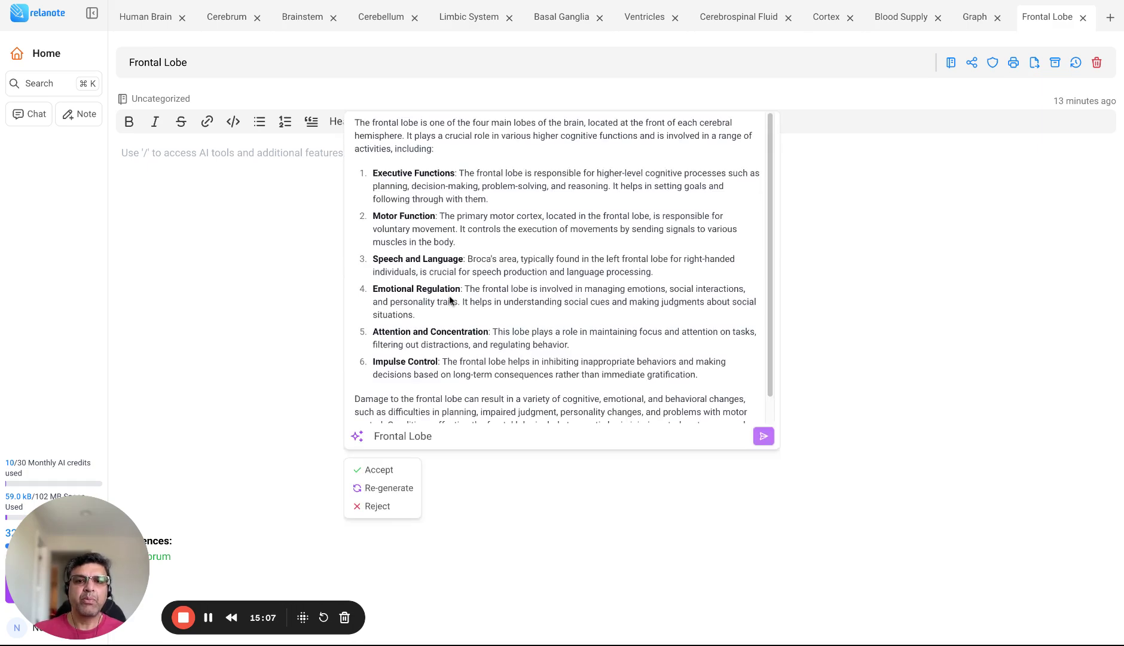
pyautogui.click(378, 474)
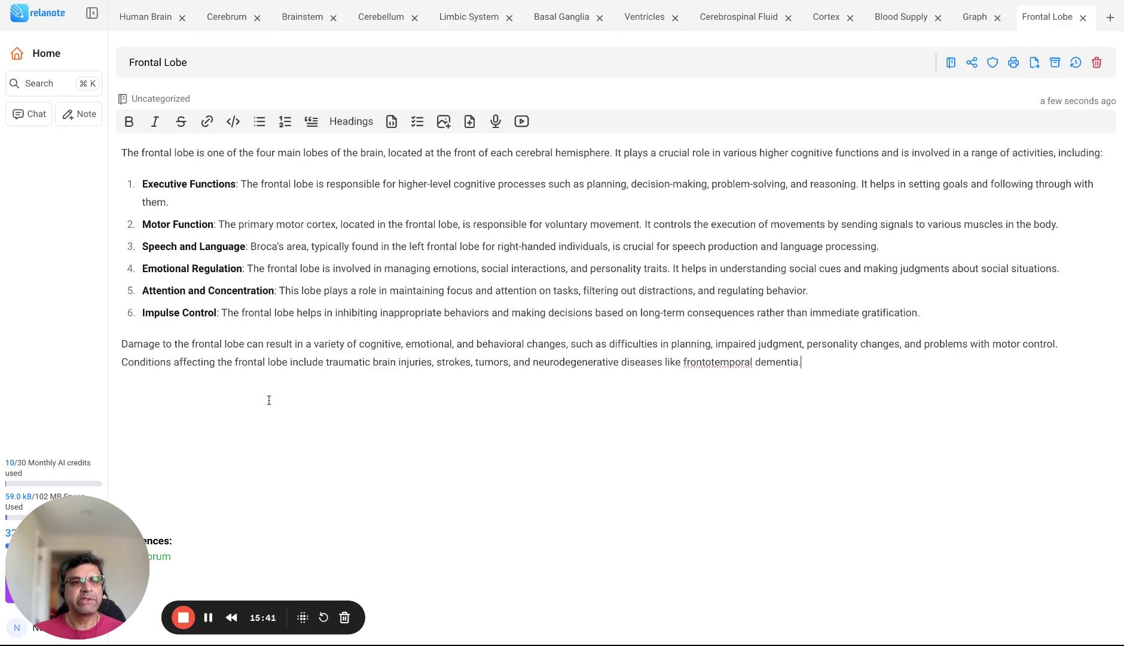
# Open a Graph tab limited to the Brain notebook, fit it to Human Brain, and save node positions
pyautogui.click(1117, 19)
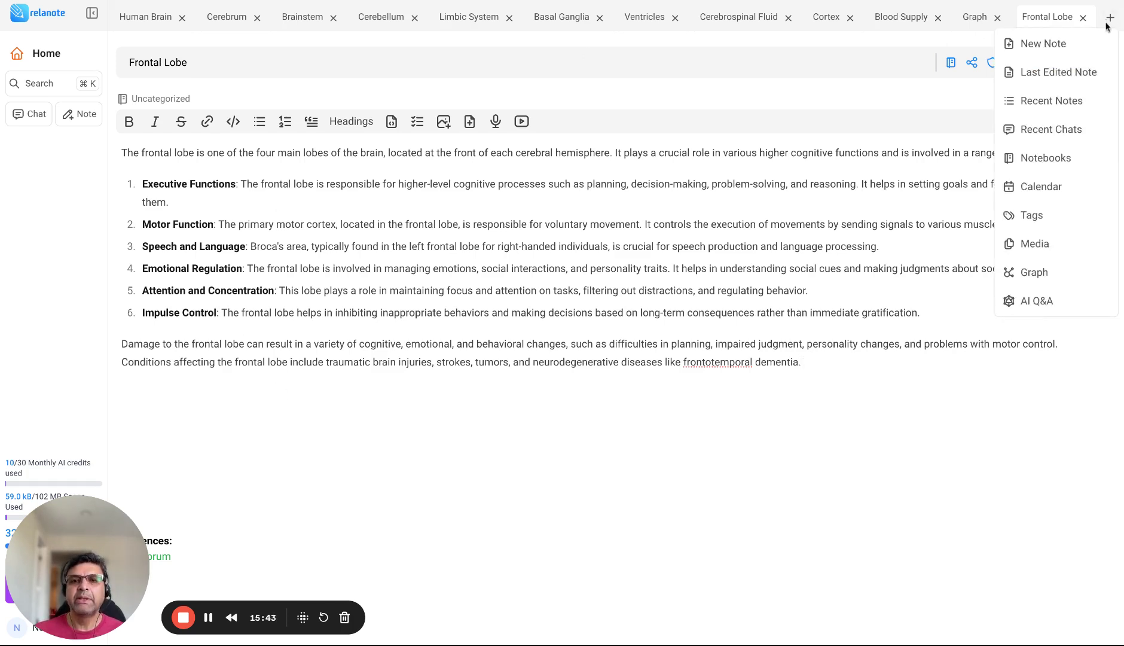
pyautogui.click(975, 18)
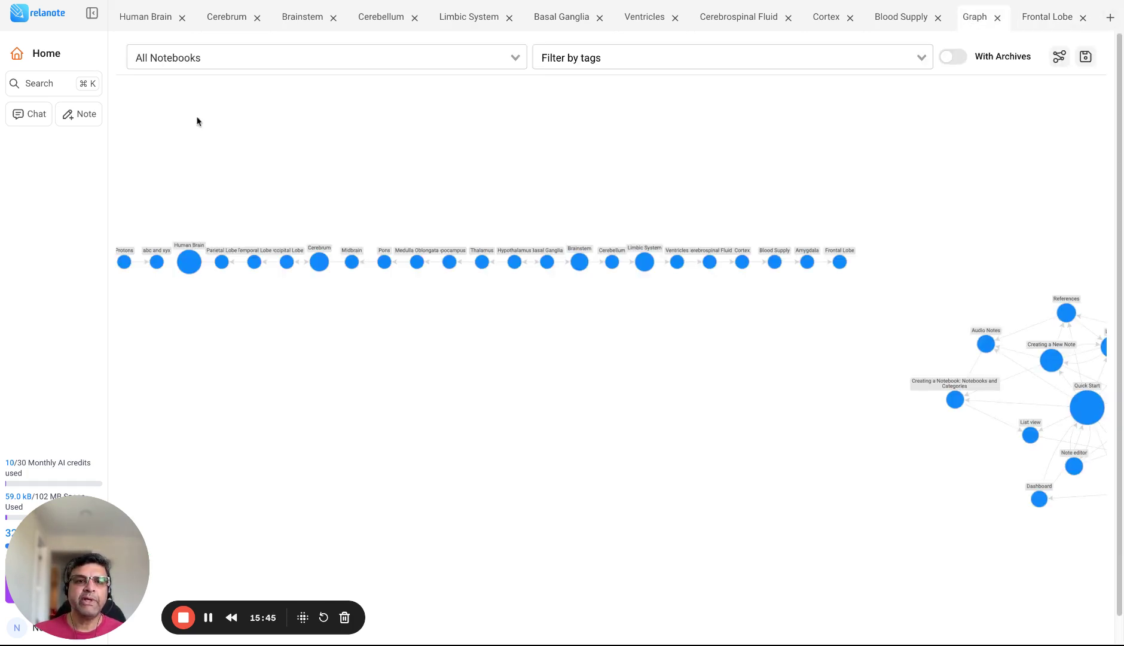
pyautogui.click(234, 58)
pyautogui.click(195, 106)
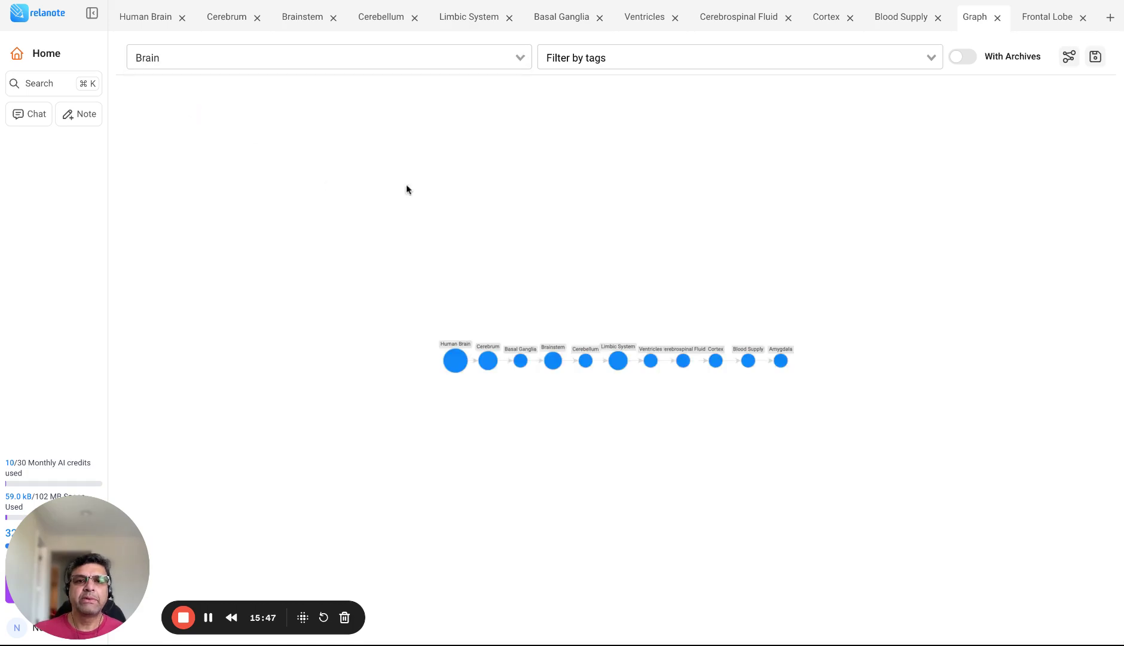
pyautogui.click(1068, 56)
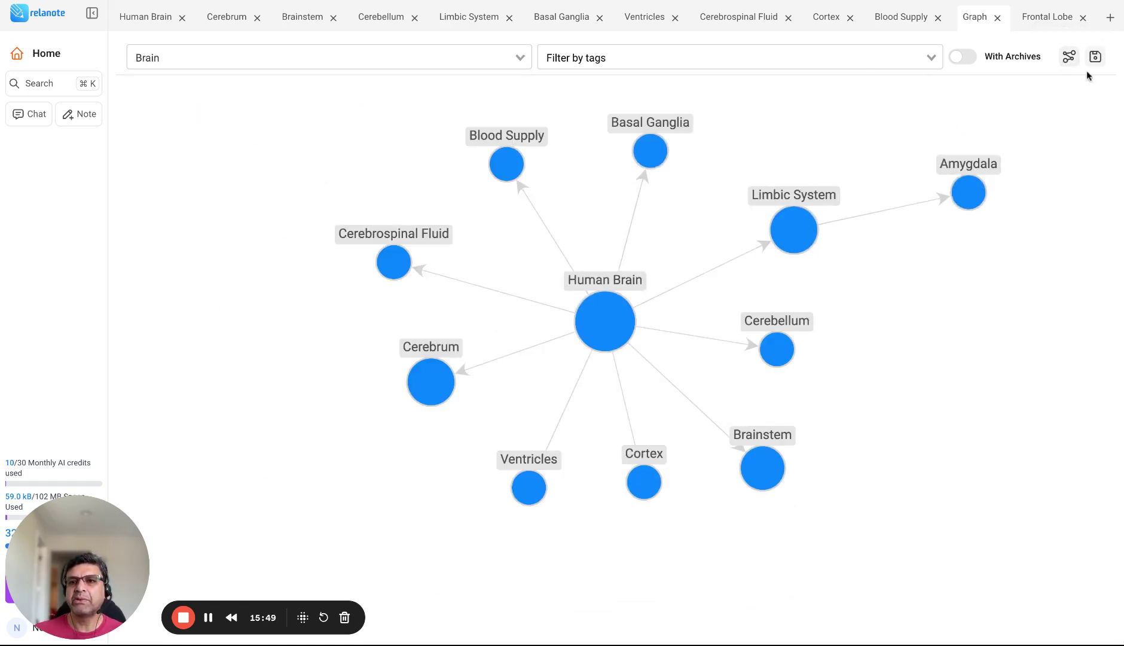
pyautogui.click(1095, 56)
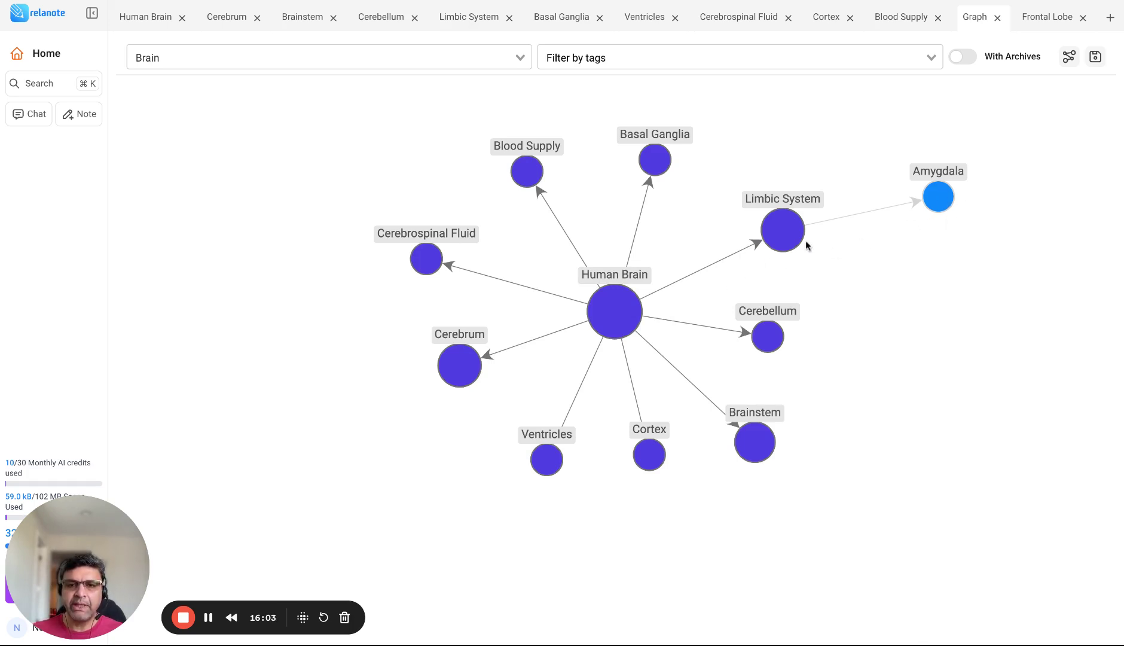
# Open Human Brain from its graph node, visit the linked Basal Ganglia note, and return via References
pyautogui.click(619, 317)
pyautogui.click(619, 317)
pyautogui.scroll(-15, 361, 297)
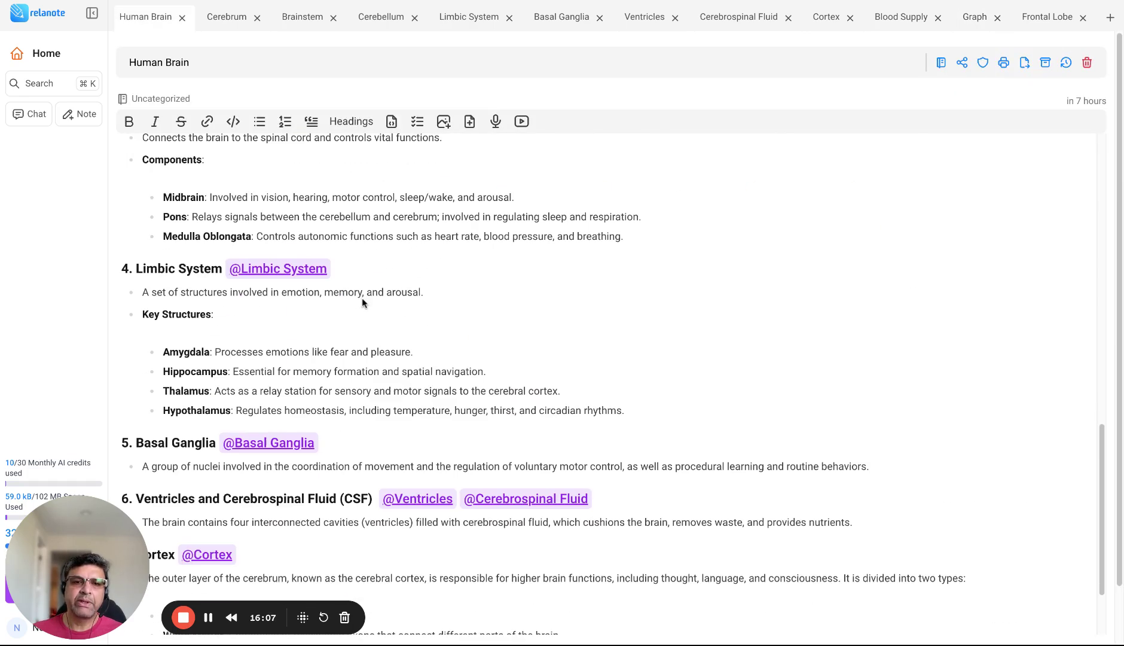
pyautogui.scroll(-2, 480, 159)
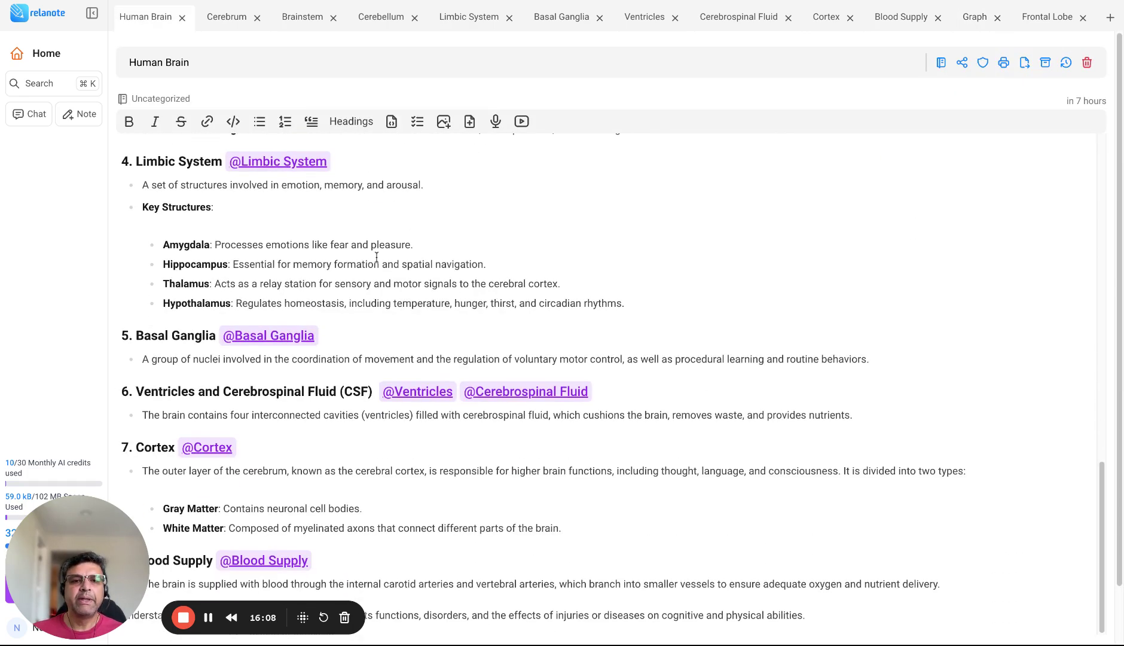
pyautogui.click(275, 333)
pyautogui.scroll(-2, 276, 330)
pyautogui.scroll(-2, 288, 392)
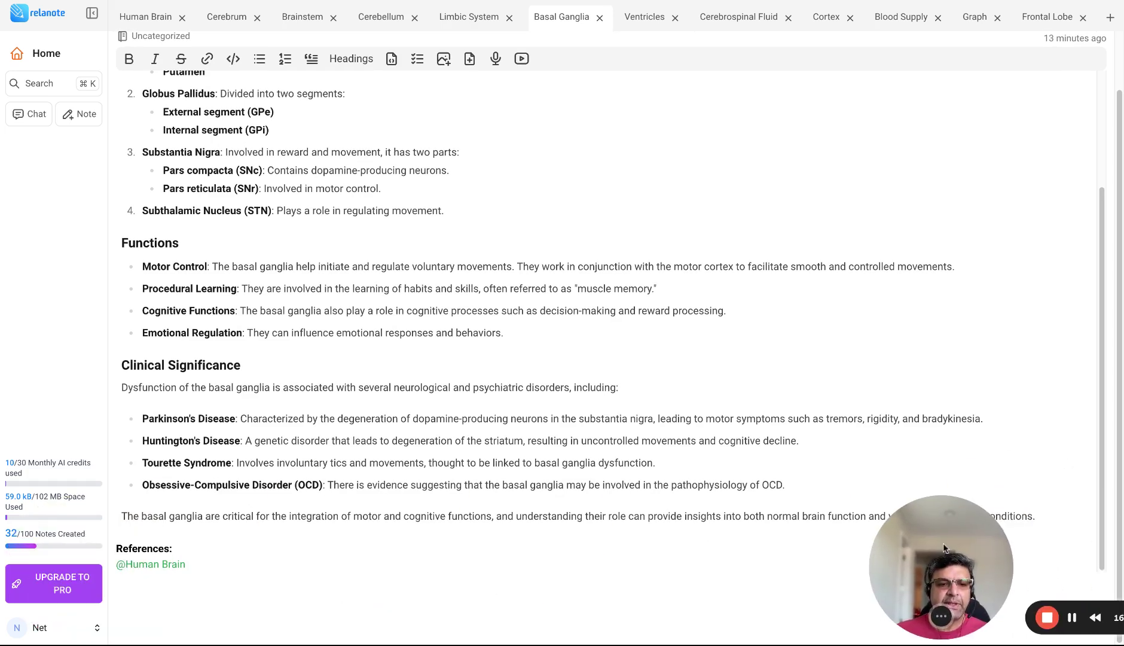
pyautogui.click(155, 565)
# Follow Cerebrum to Frontal Lobe, then return through References links back to Human Brain
pyautogui.scroll(7, 317, 366)
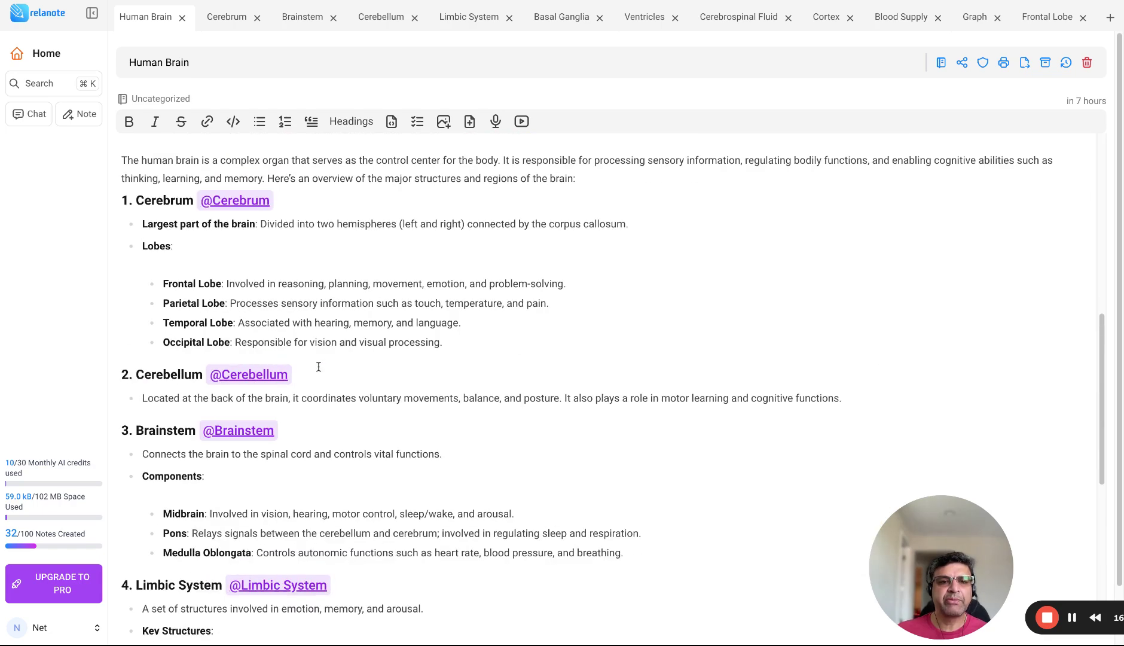
pyautogui.click(235, 200)
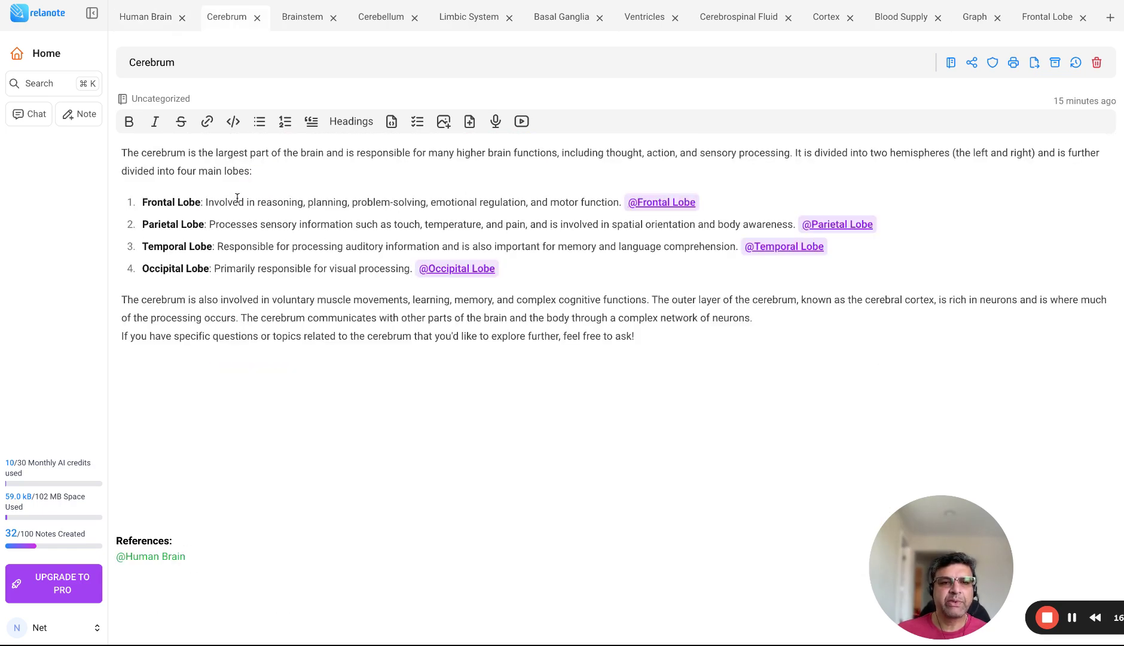
pyautogui.click(665, 203)
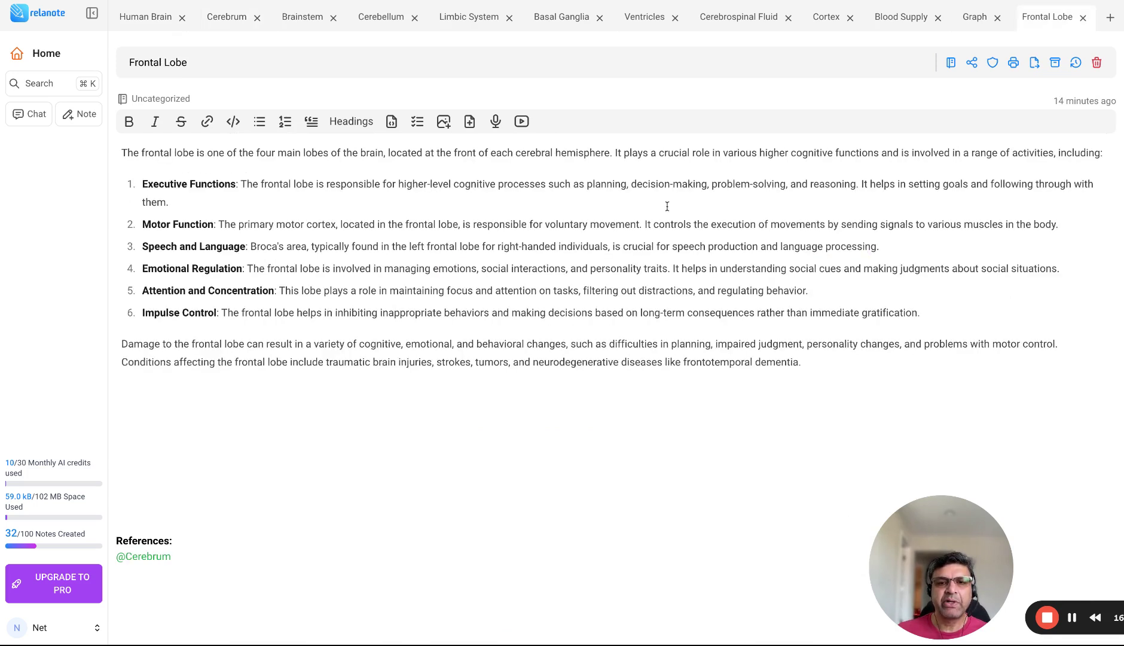
pyautogui.click(143, 559)
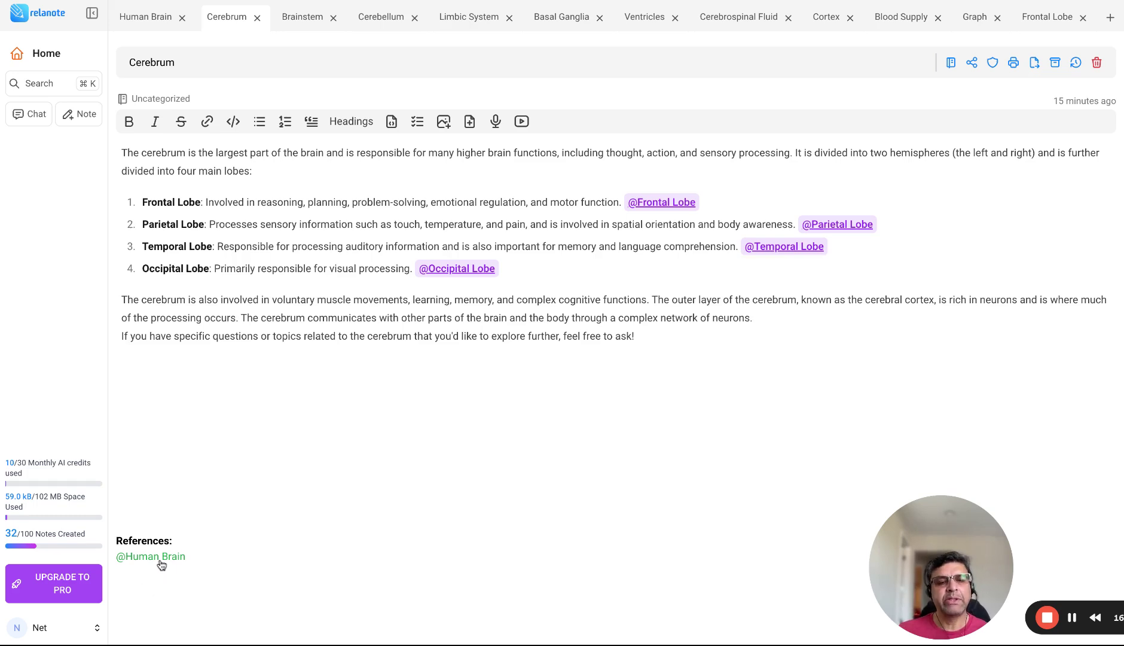
pyautogui.click(161, 559)
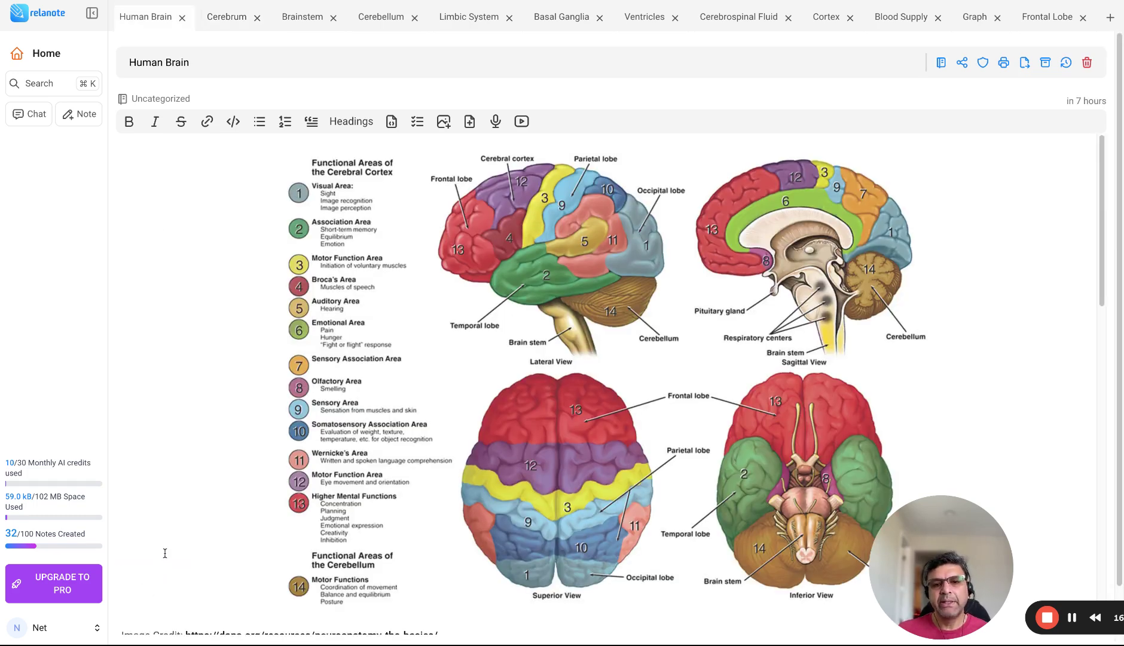
pyautogui.scroll(-15, 161, 556)
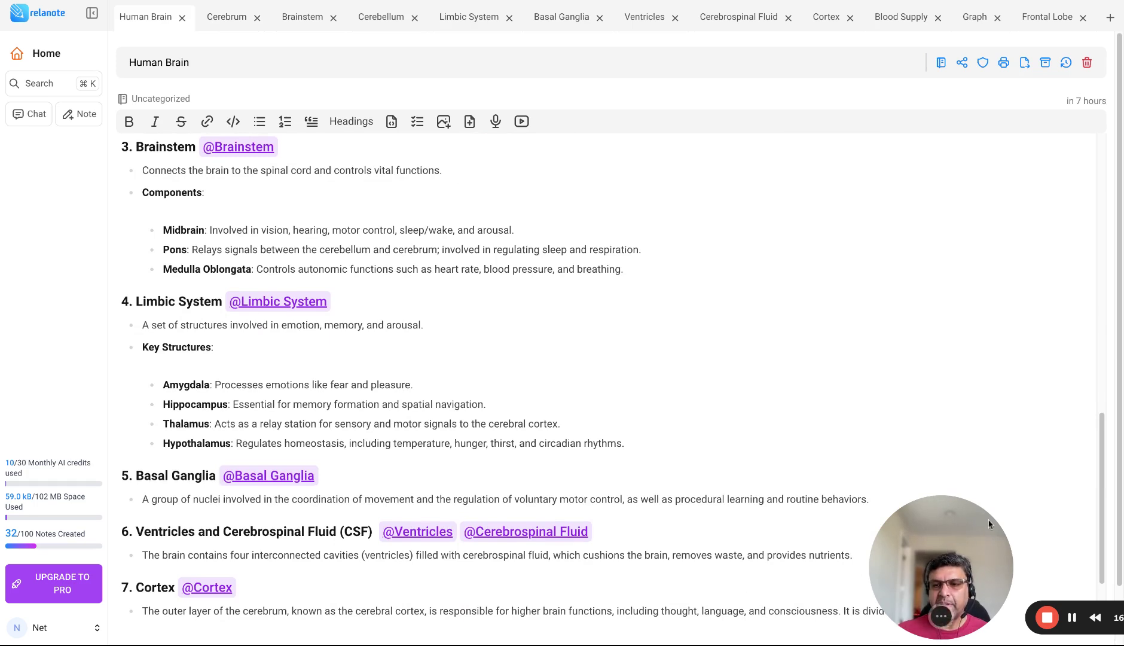
pyautogui.moveTo(967, 537)
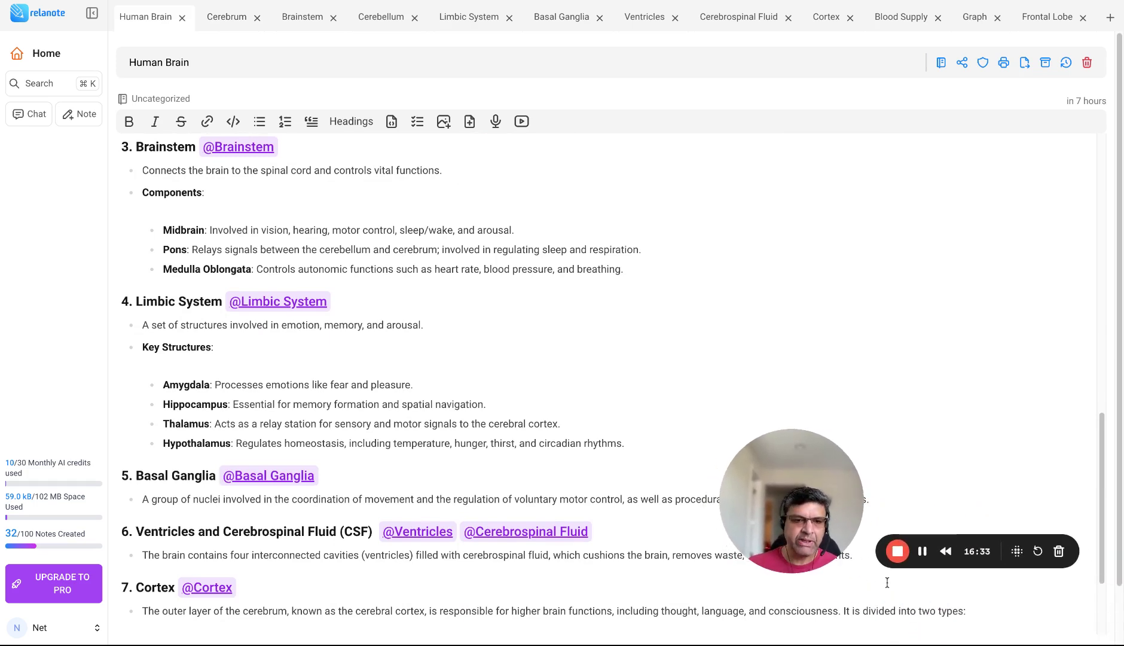